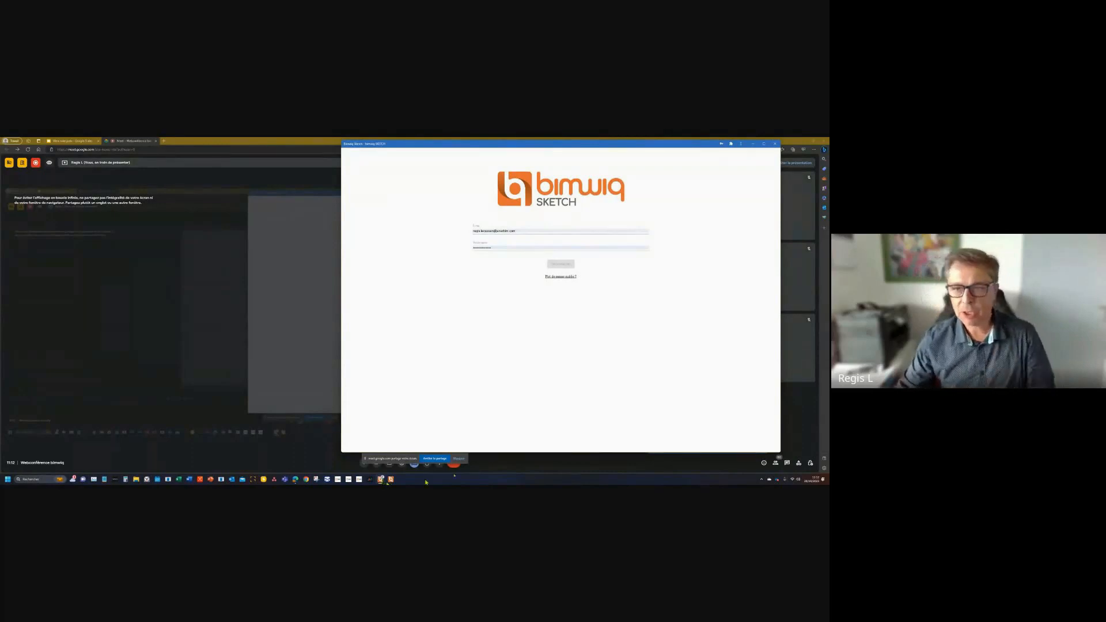
- Sign in to the sketch application with the saved account credentials and maximise its window
click(535, 231)
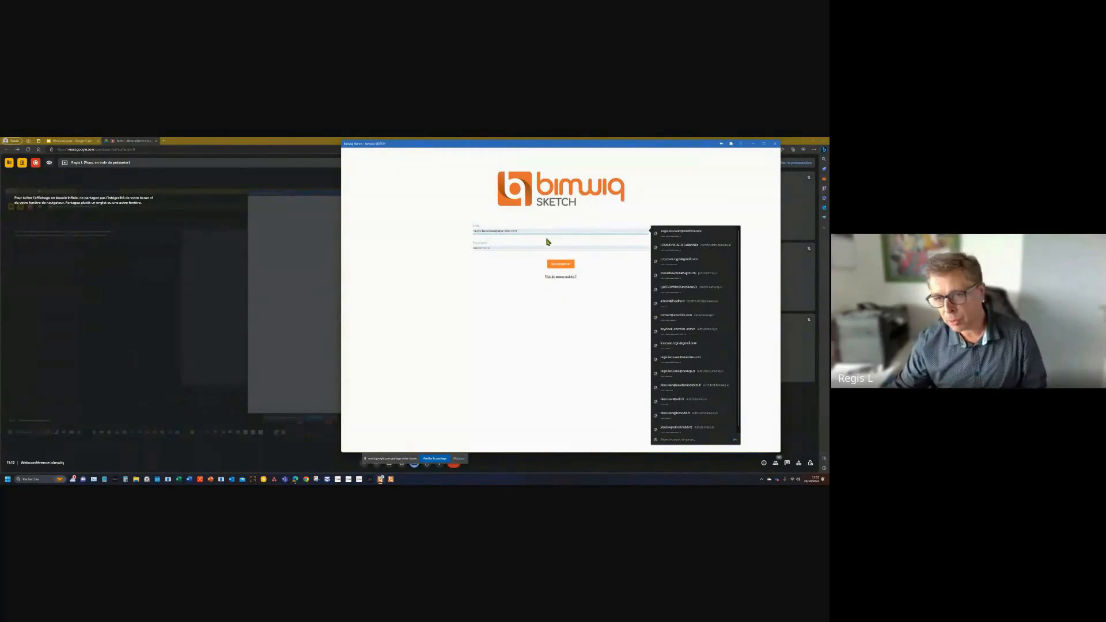
click(560, 264)
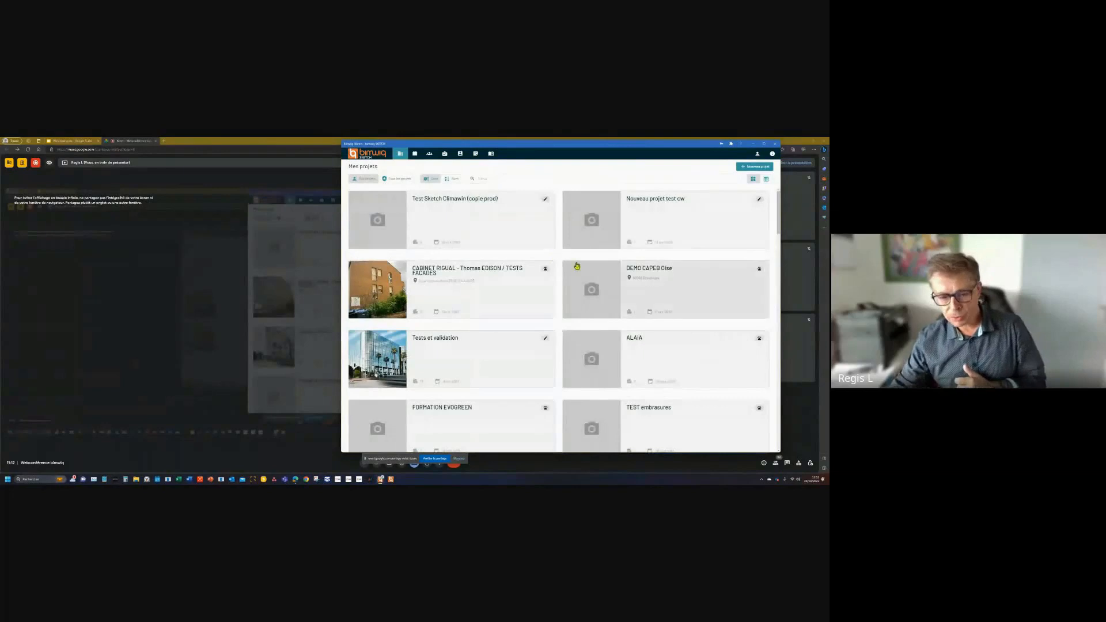
click(763, 145)
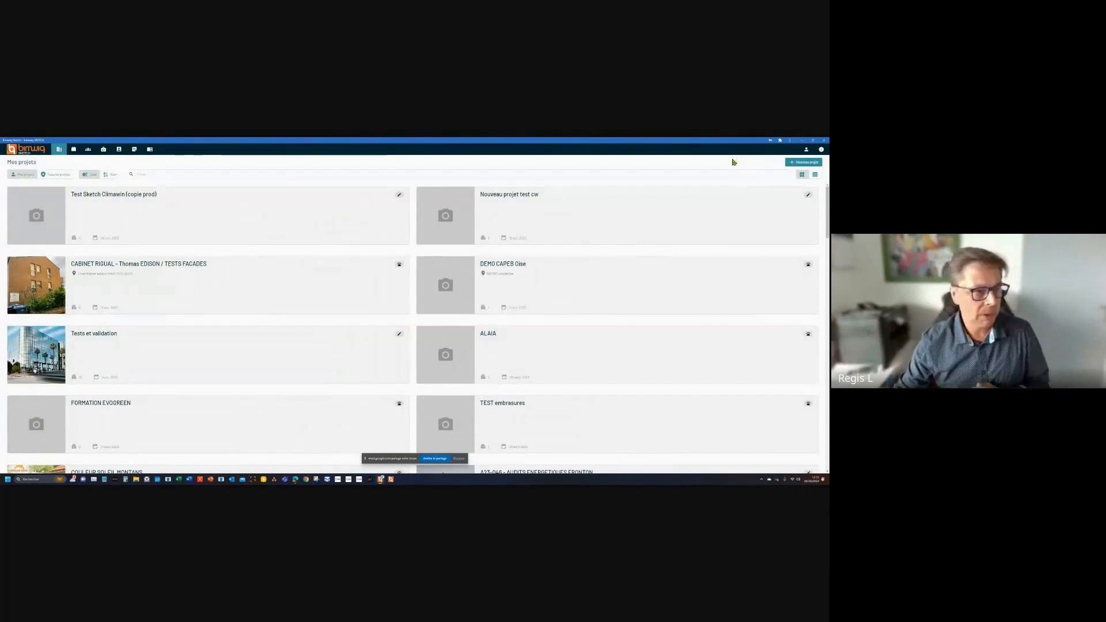
- Open the model "DPE collectif Batiment 1er étage" in the project "Test Sketch Climawin (copie prod)"
click(244, 205)
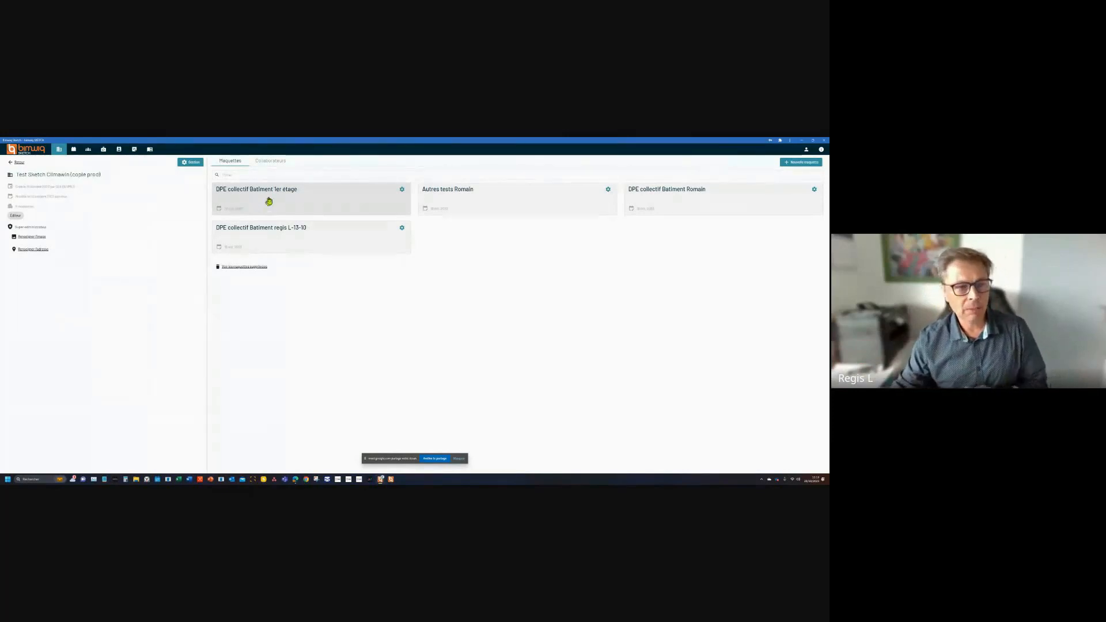
click(302, 199)
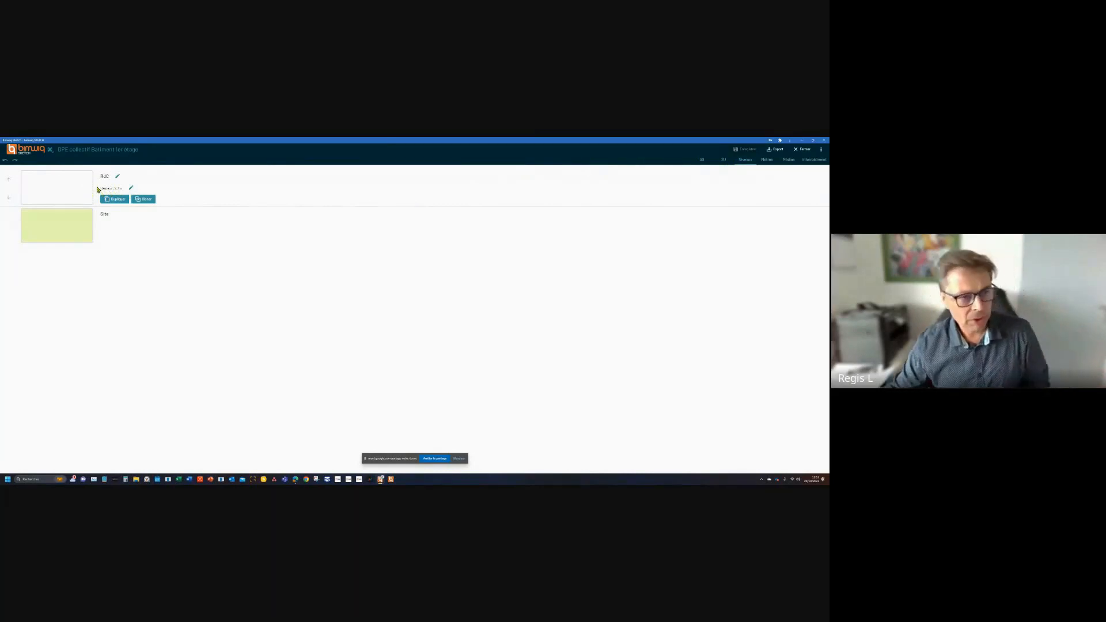
- View the RdC level's height setting without modifying it, and switch to the 2D plan
click(131, 189)
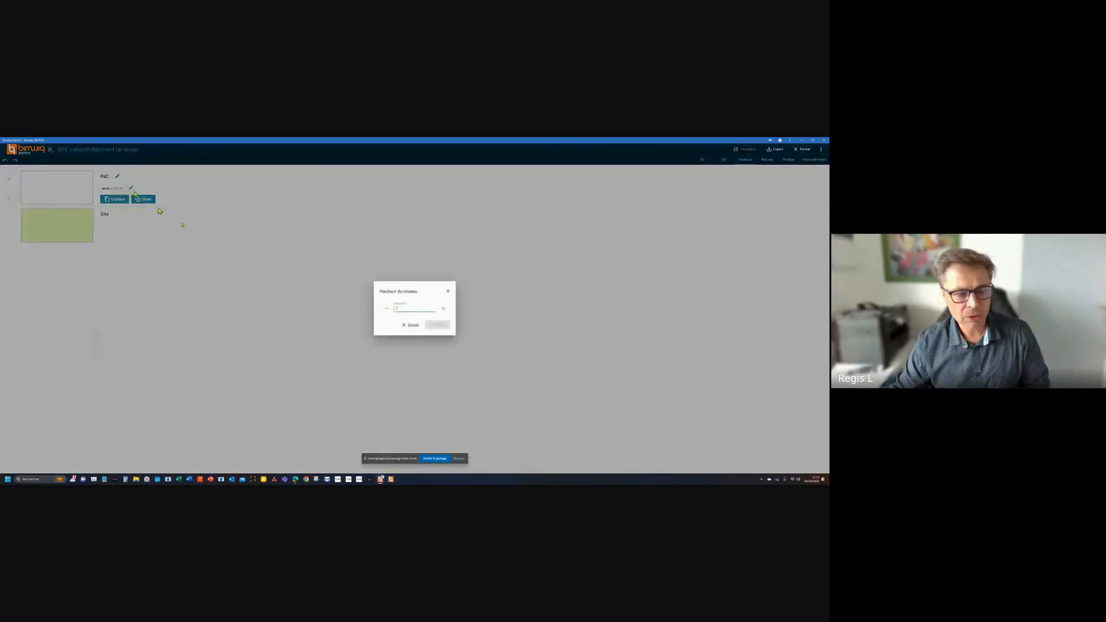
click(411, 325)
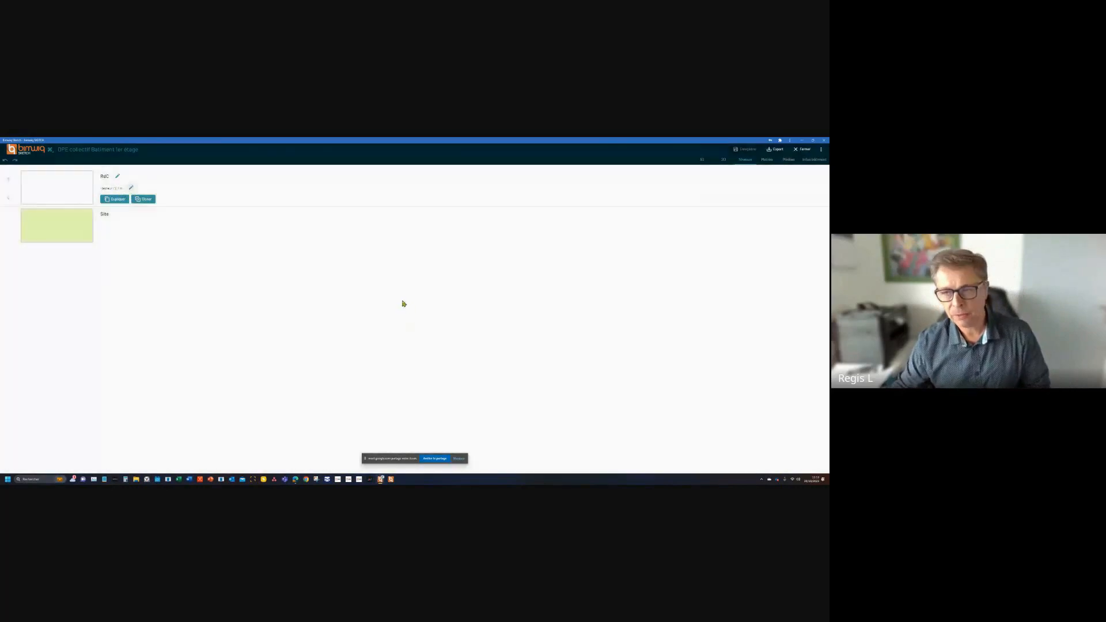
click(724, 161)
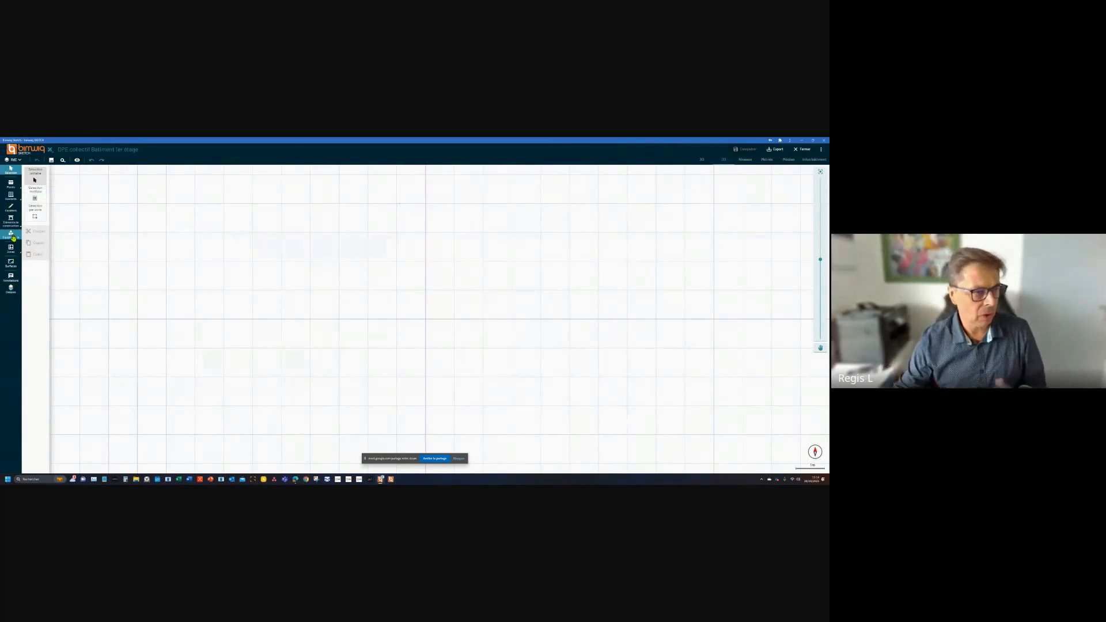
- Examine the available drawing elements, including openings, structural elements, heating equipment and surfaces
click(10, 183)
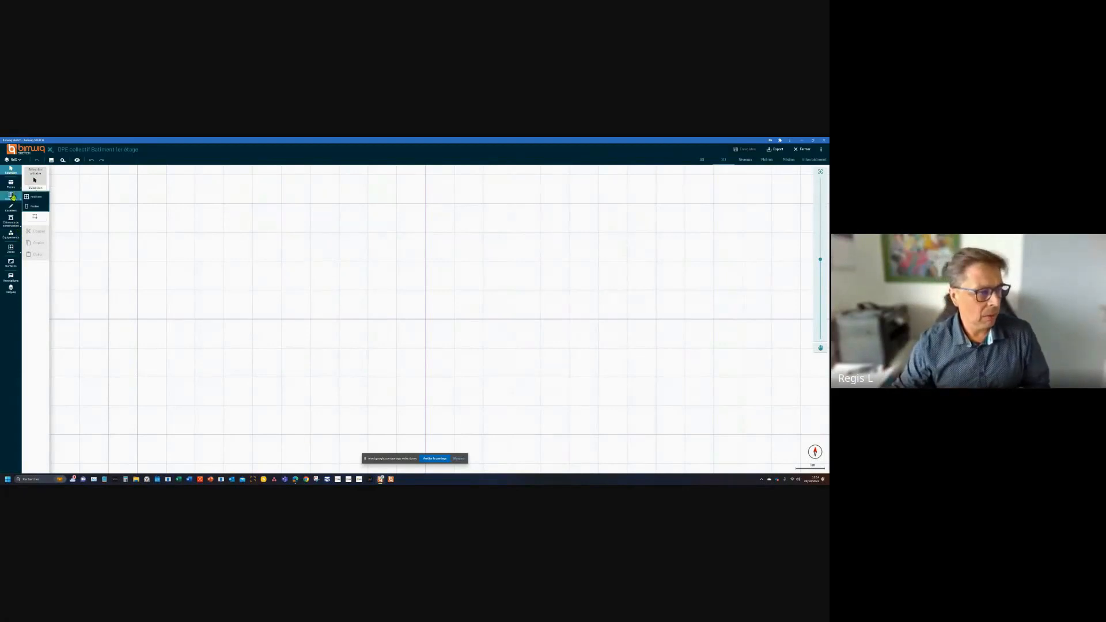
click(12, 196)
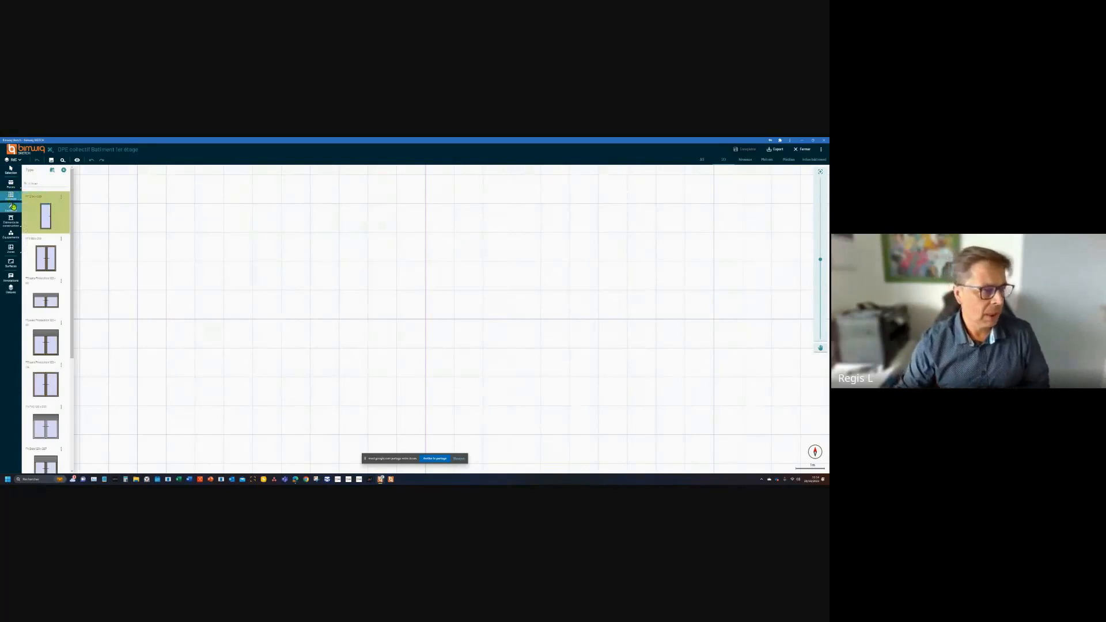
click(13, 209)
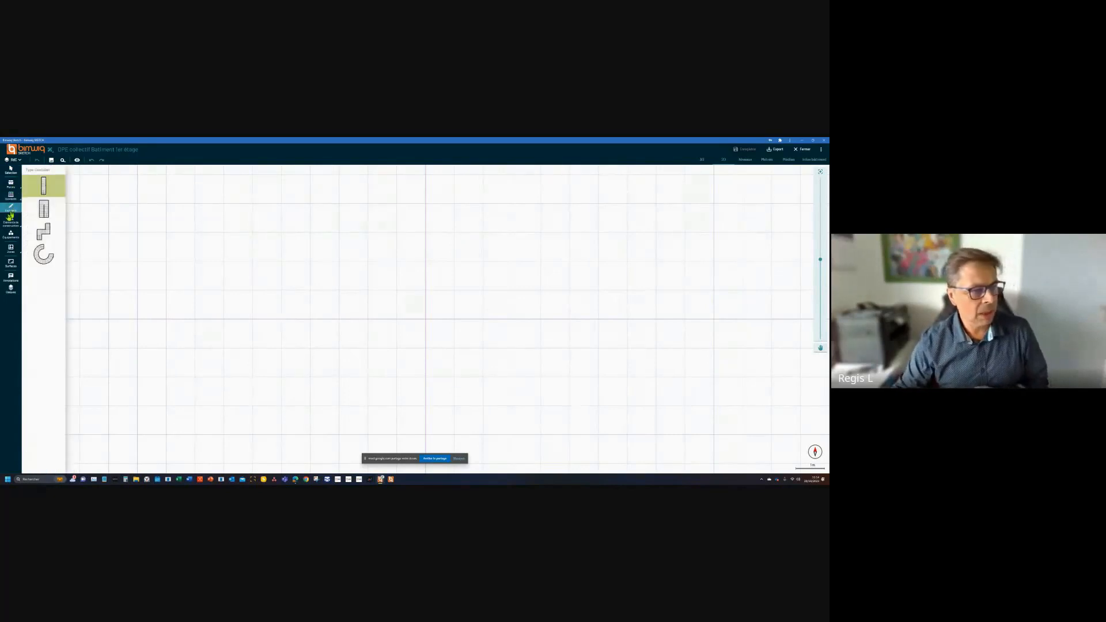
click(10, 224)
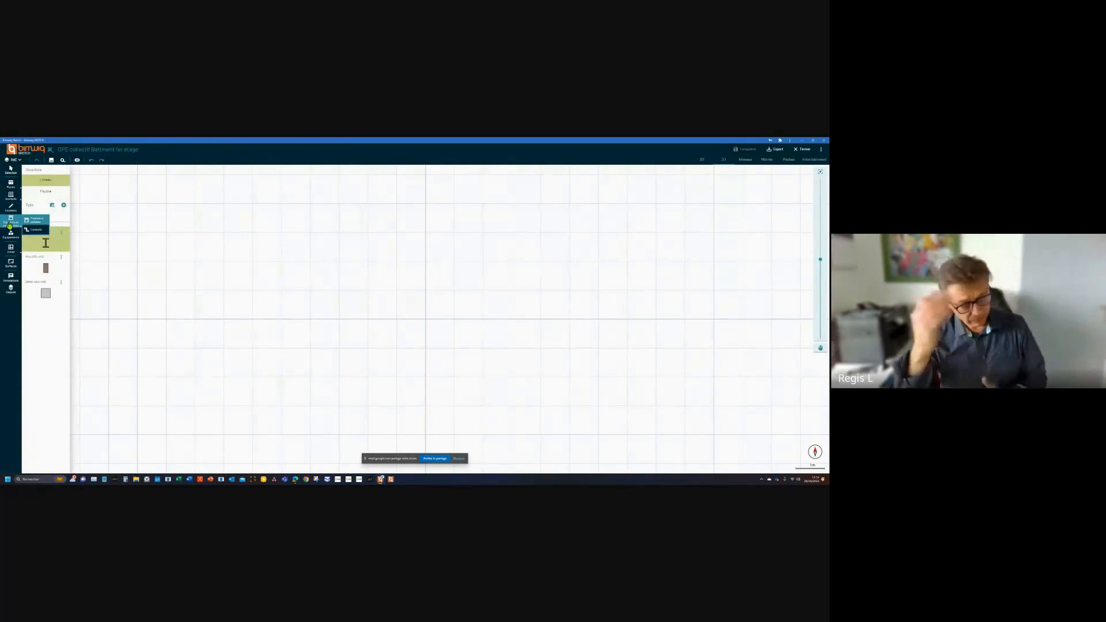
click(11, 234)
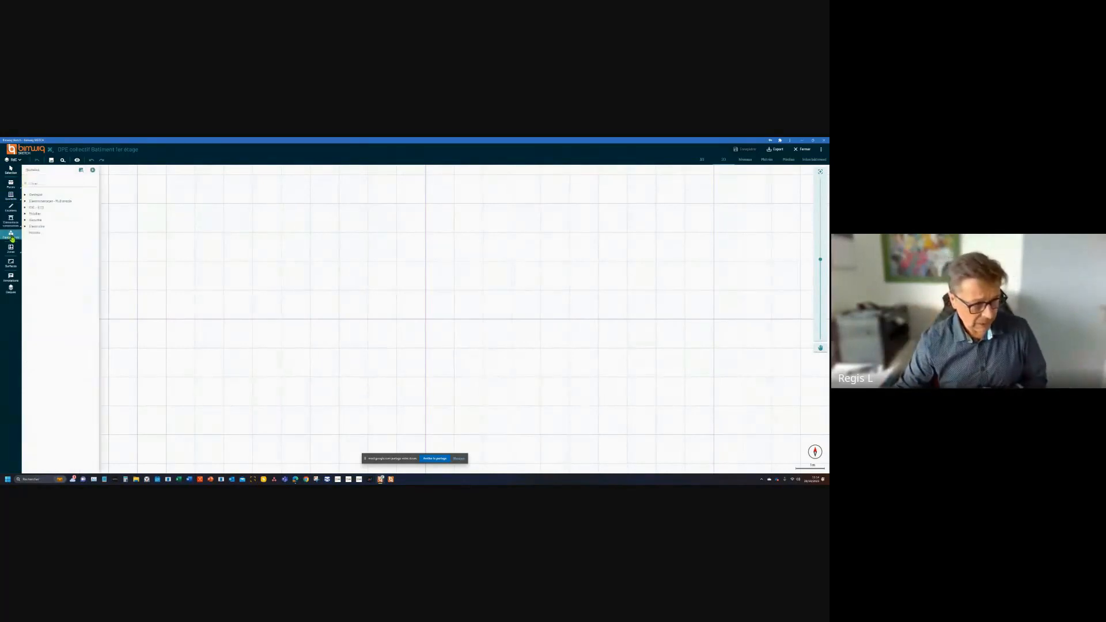
click(39, 207)
click(38, 208)
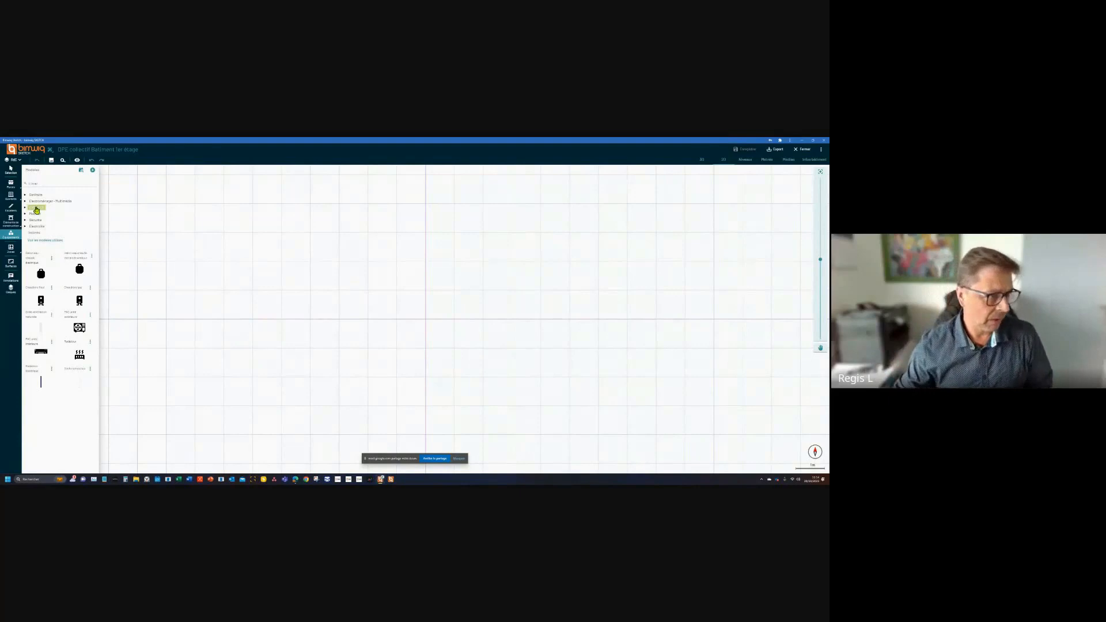
mouse_move(10, 250)
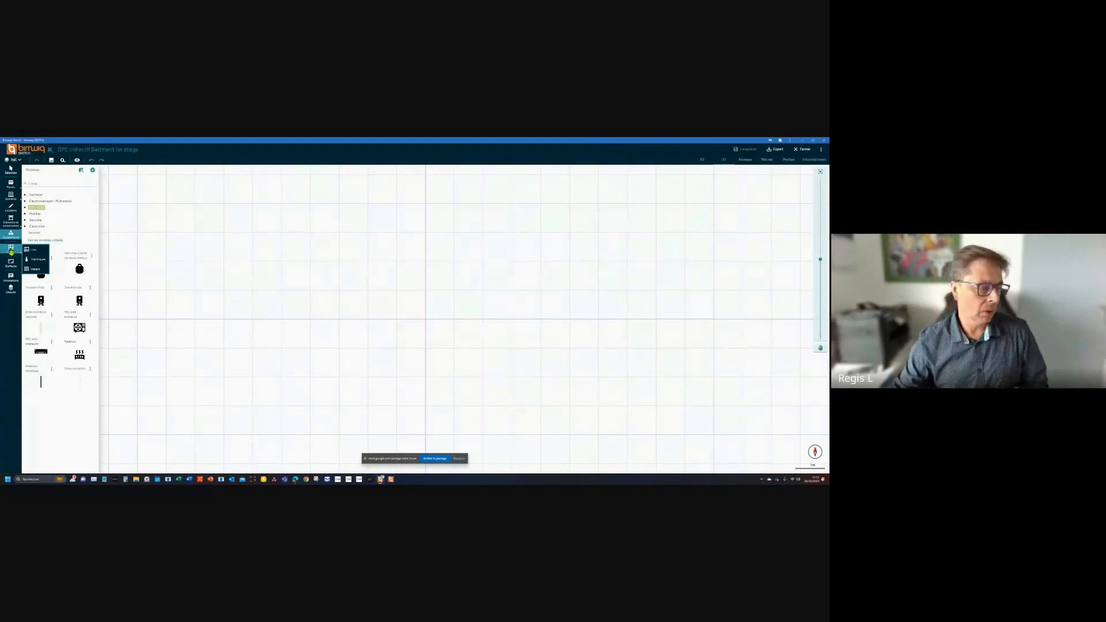
click(12, 265)
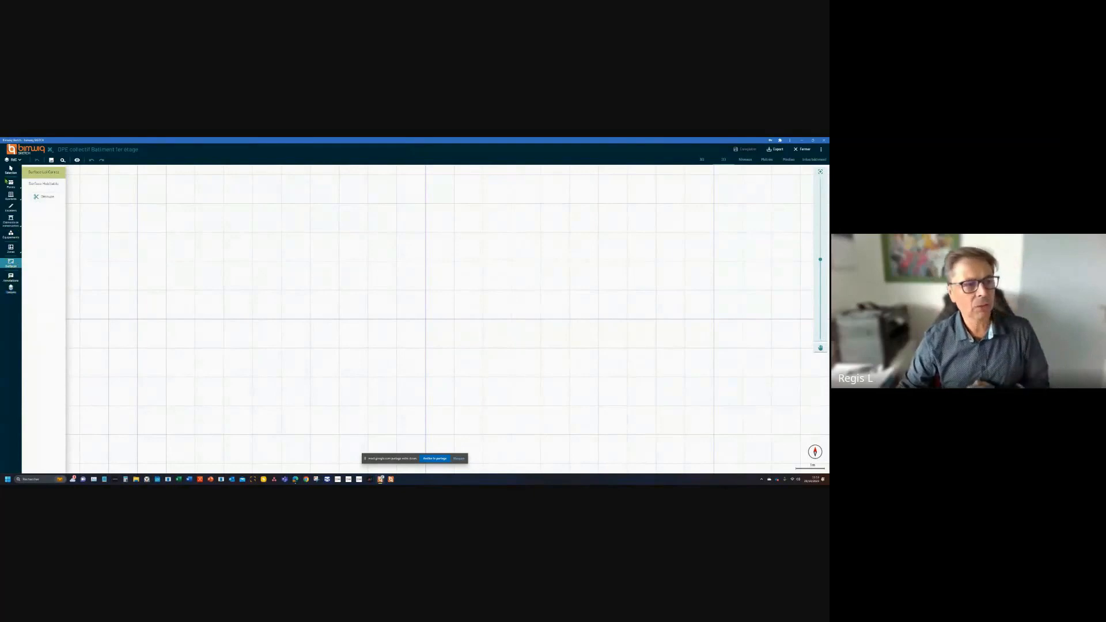
- Start the wall tool and view the details of the "Mur béton 32cm" wall type
click(30, 185)
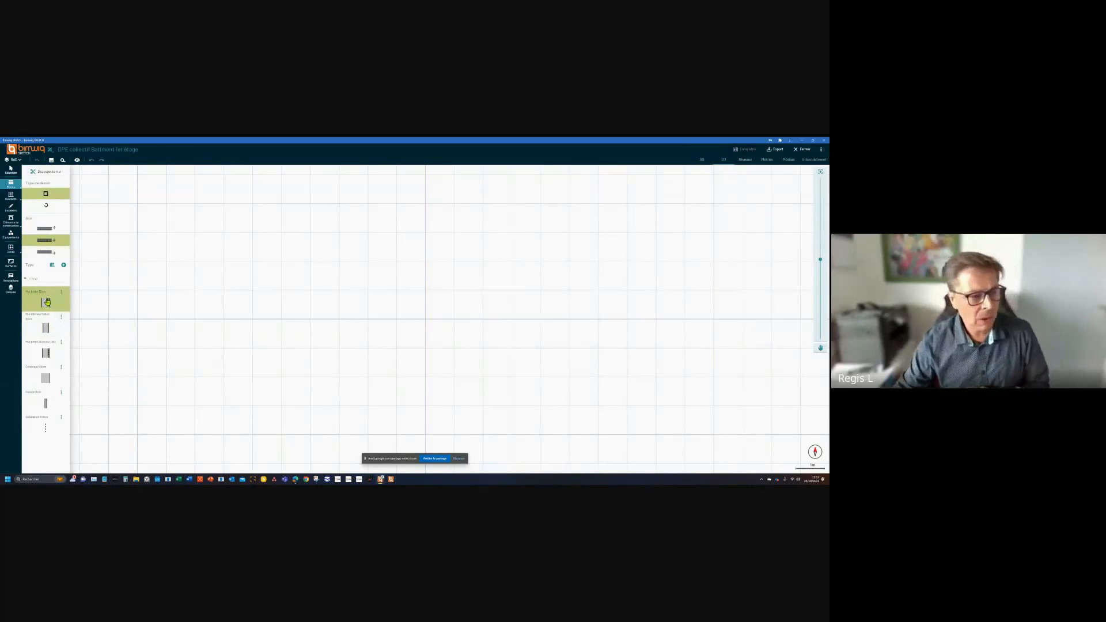
click(61, 292)
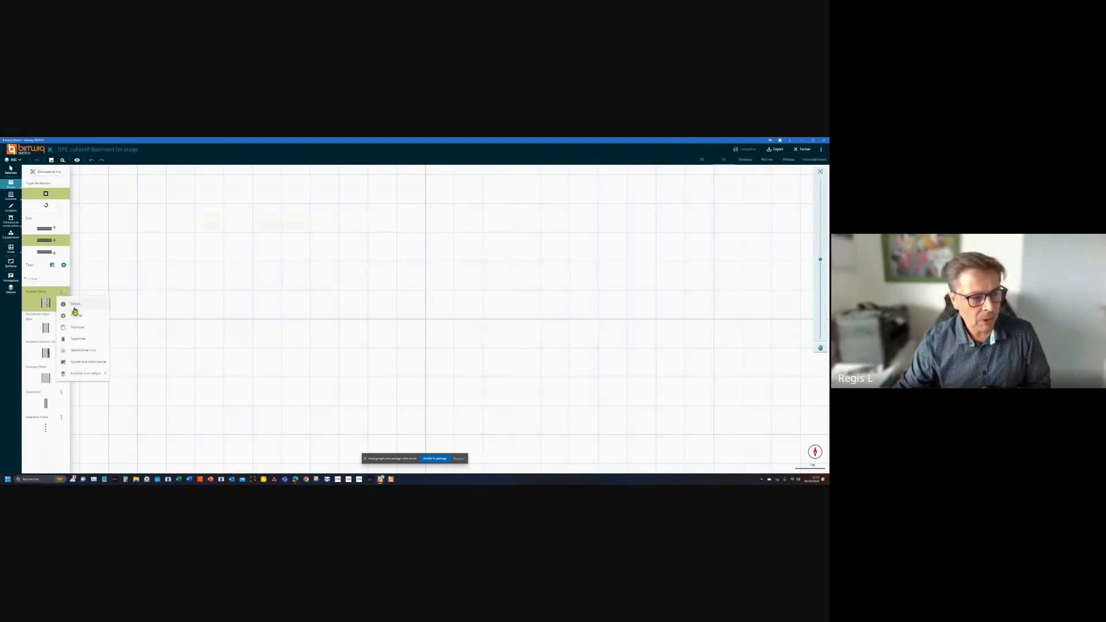
click(73, 313)
click(61, 292)
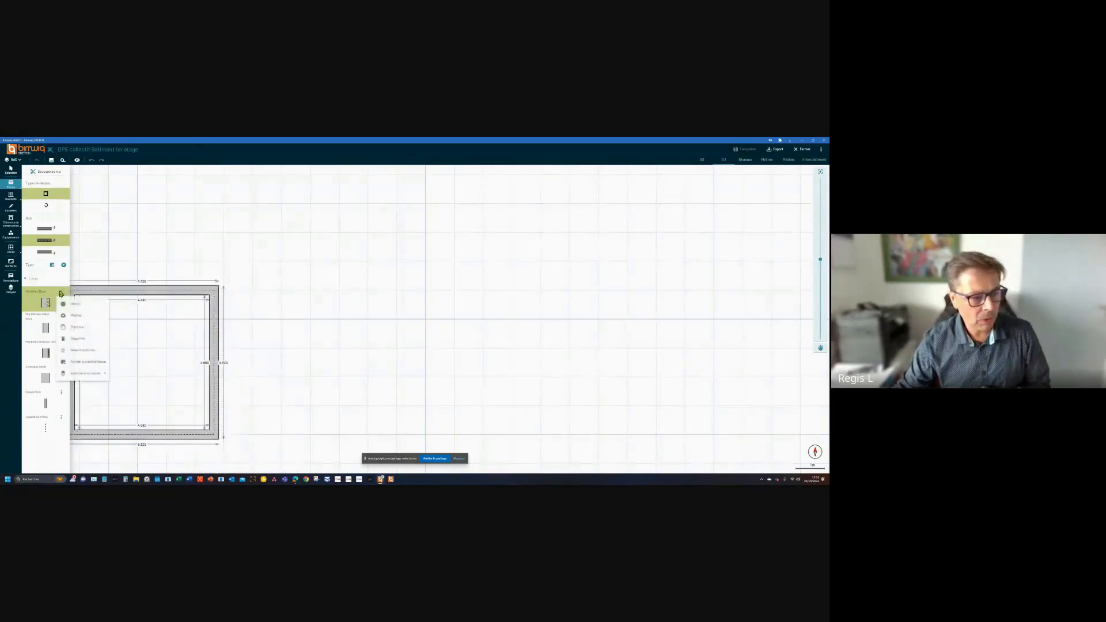
click(74, 304)
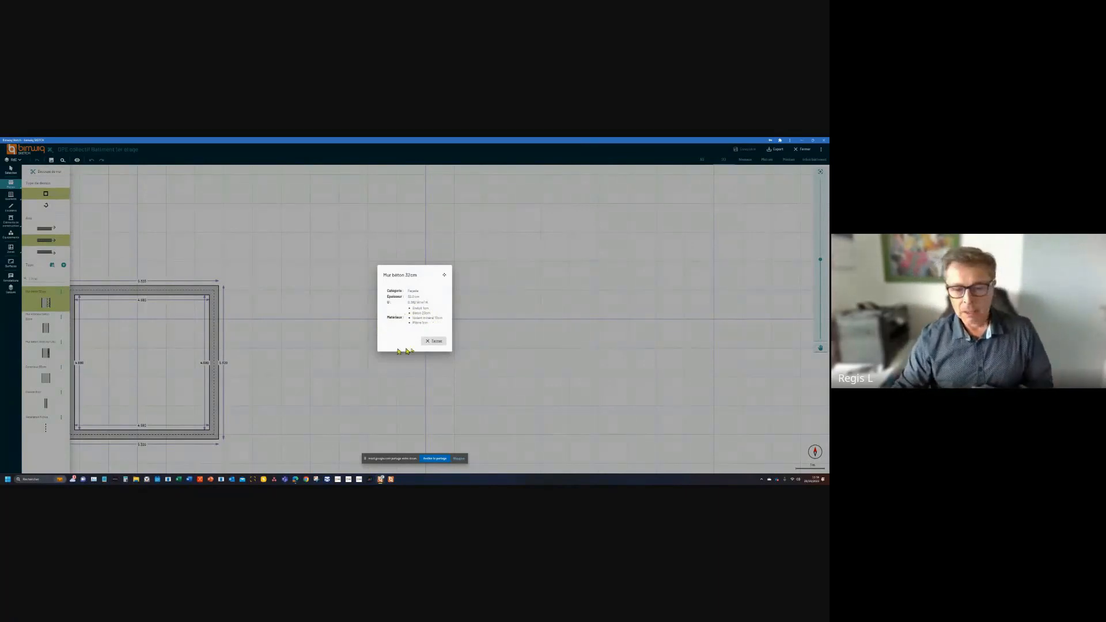
click(434, 341)
- Examine the layer composition settings of the 32 cm concrete wall type, leaving them unmodified
click(62, 291)
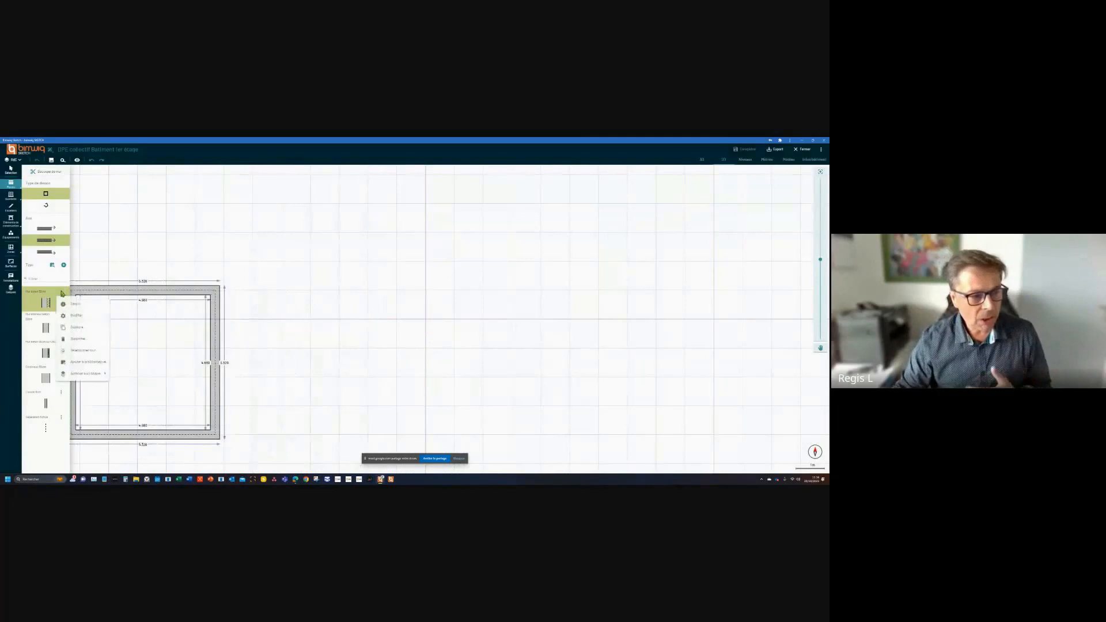
click(75, 317)
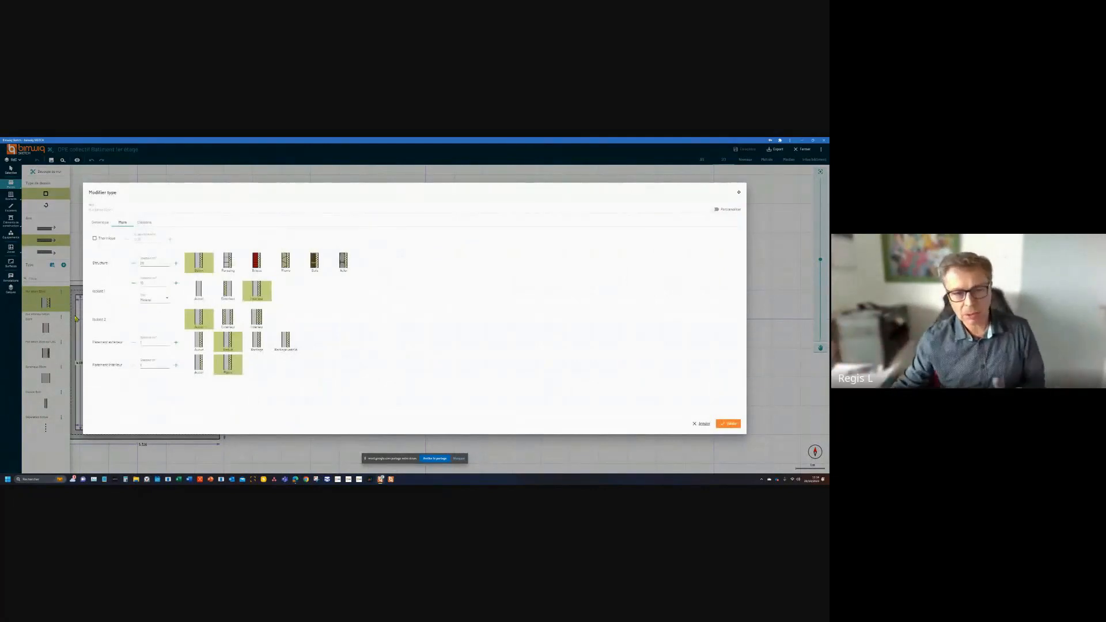
click(700, 424)
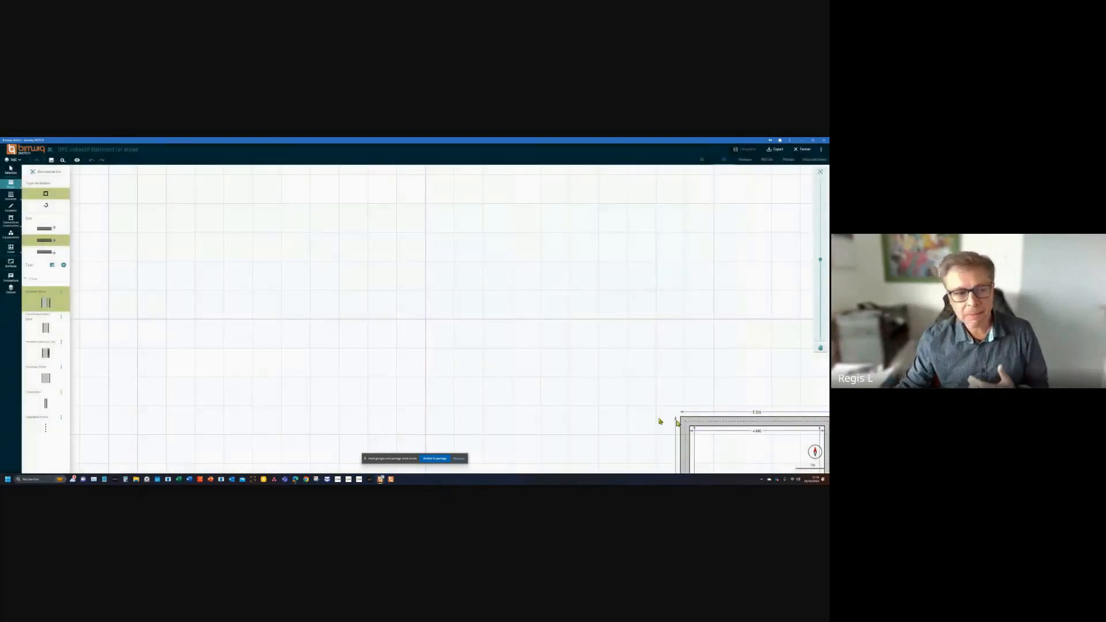
click(62, 292)
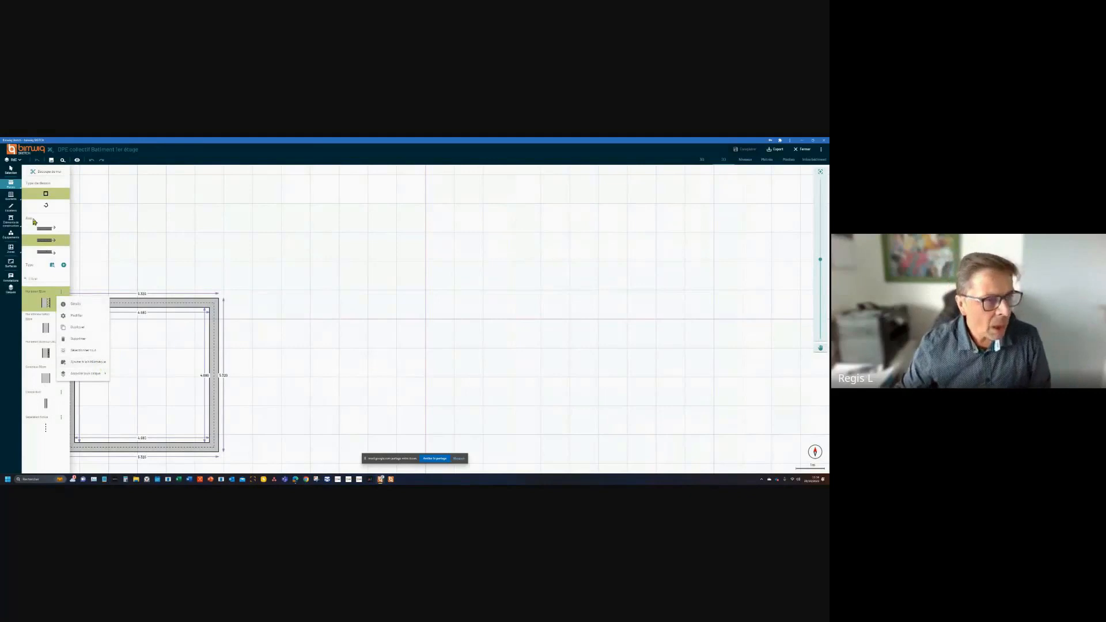
click(12, 187)
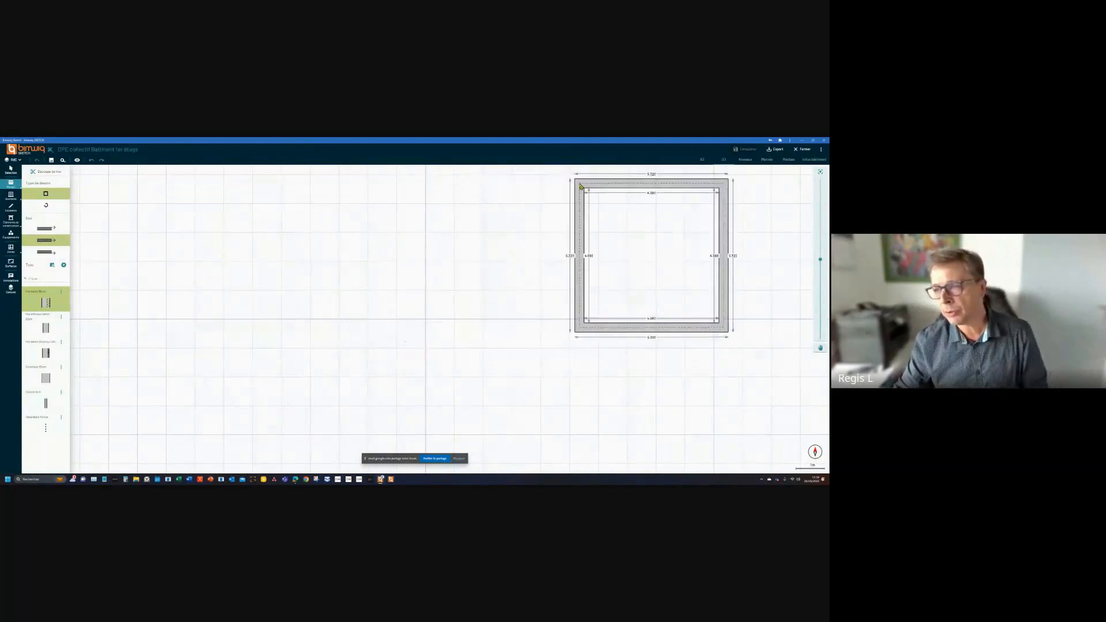
- View the photos and building plans stored with the model, and return to the 2D plan
click(789, 159)
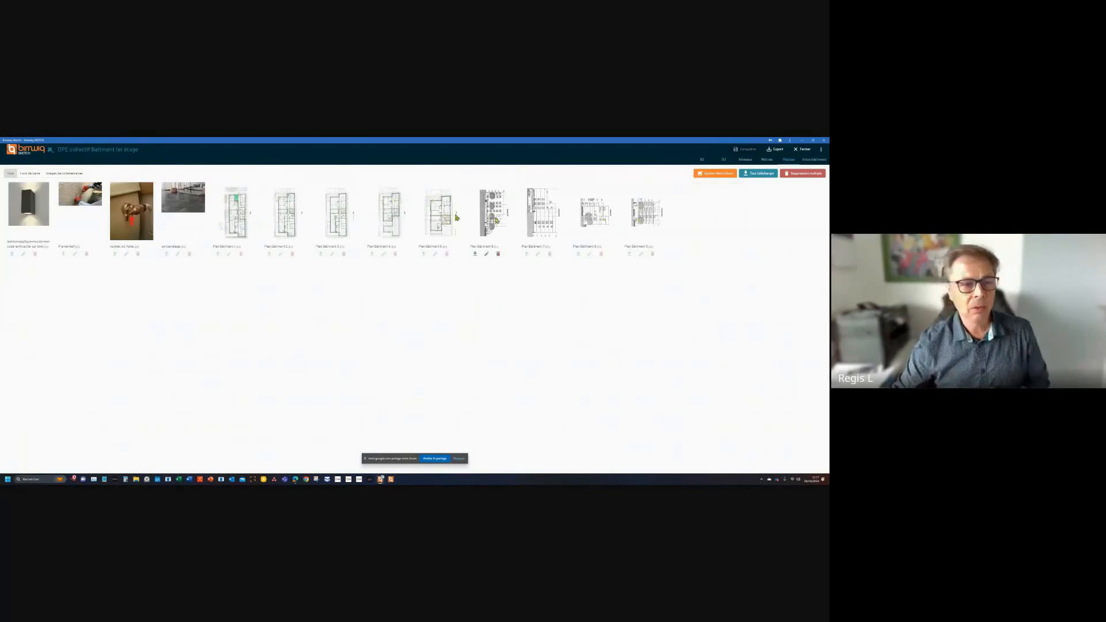
click(723, 160)
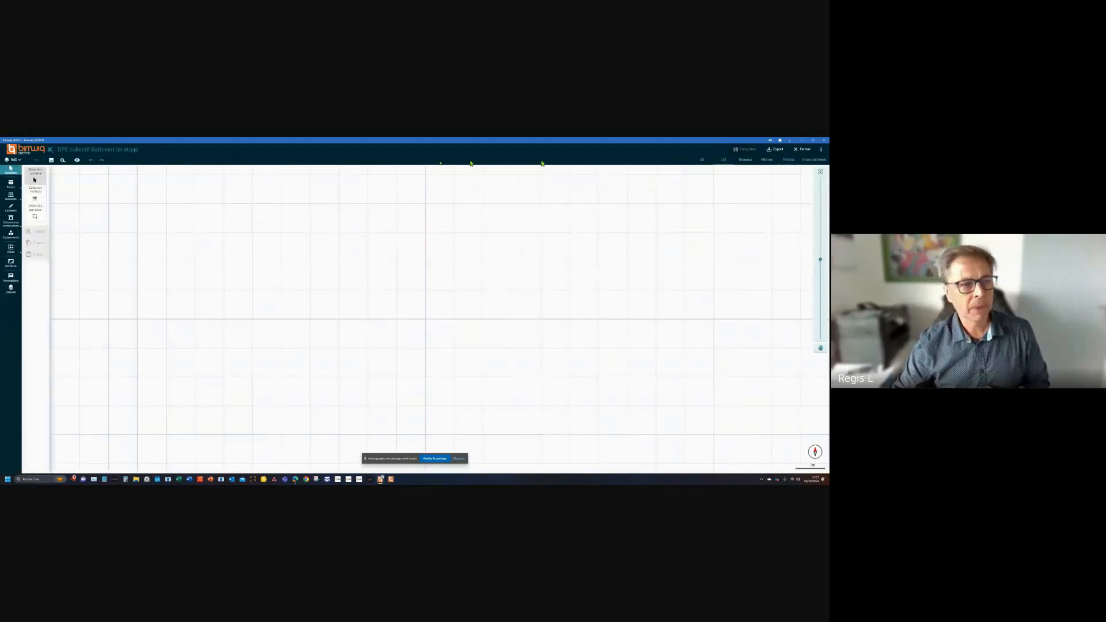
- Insert the ground-floor (RDC) building plan from the stored media as the background image
click(51, 160)
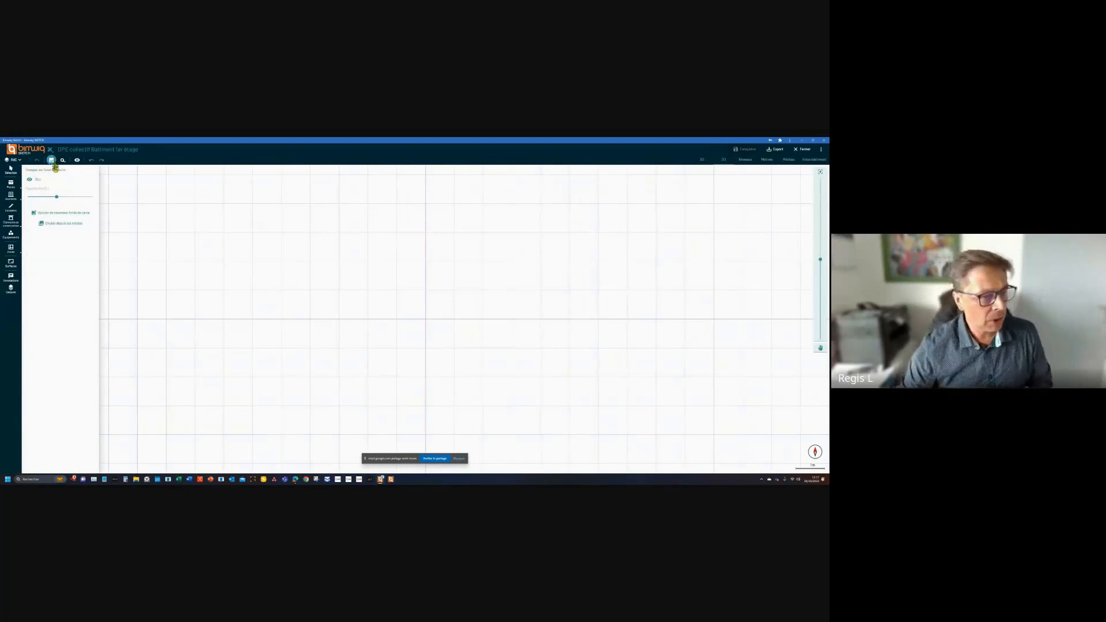
click(58, 225)
click(420, 318)
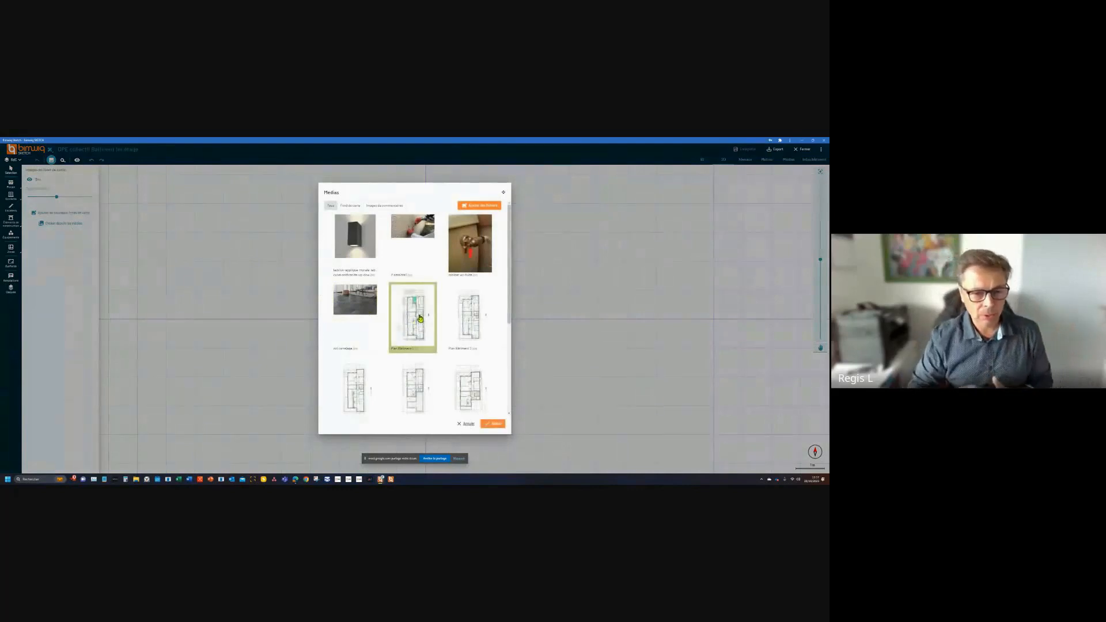
click(494, 424)
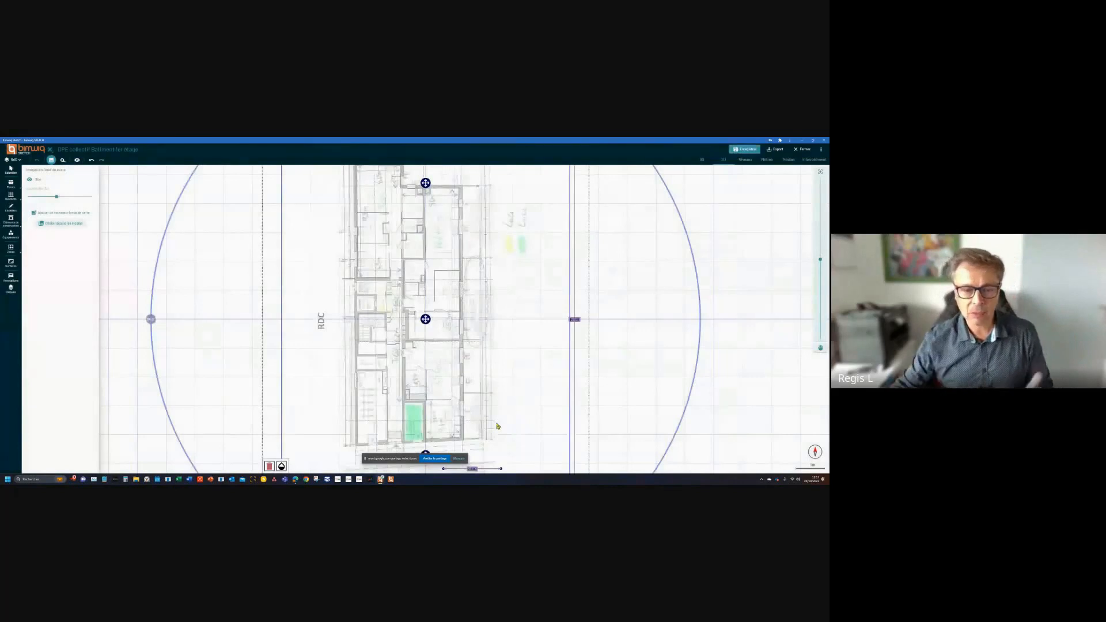
- Rotate the background plan a quarter turn clockwise so that the building lies horizontally
scroll(425, 334, down, 5)
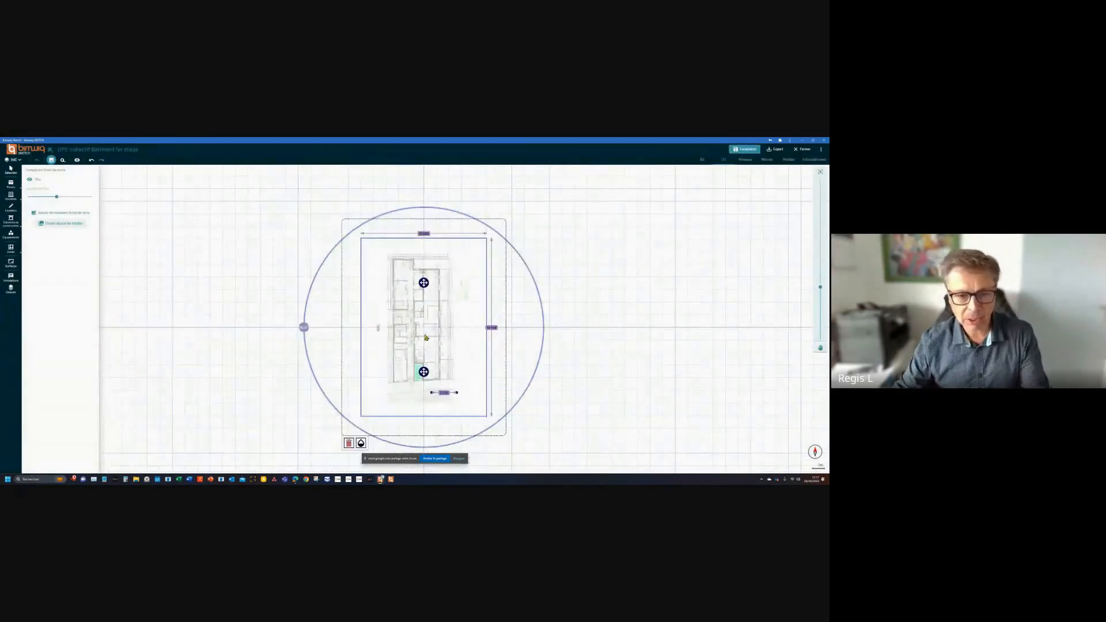
click(304, 328)
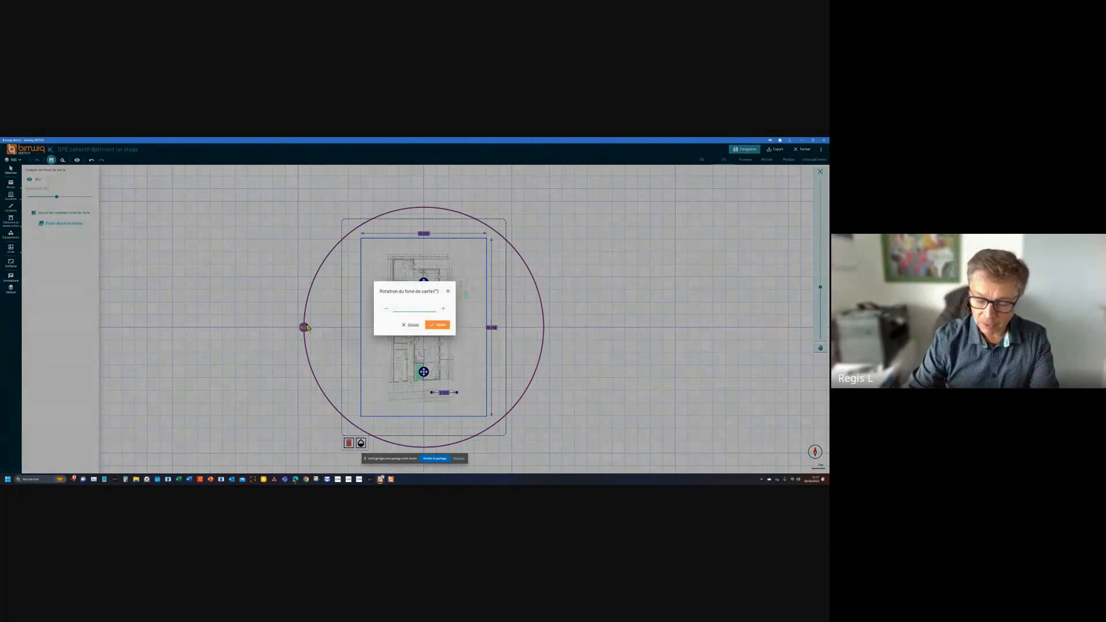
click(439, 325)
- Place the scale reference line along the building's full width on the background plan and set its length to 13.15 m
scroll(410, 312, up, 3)
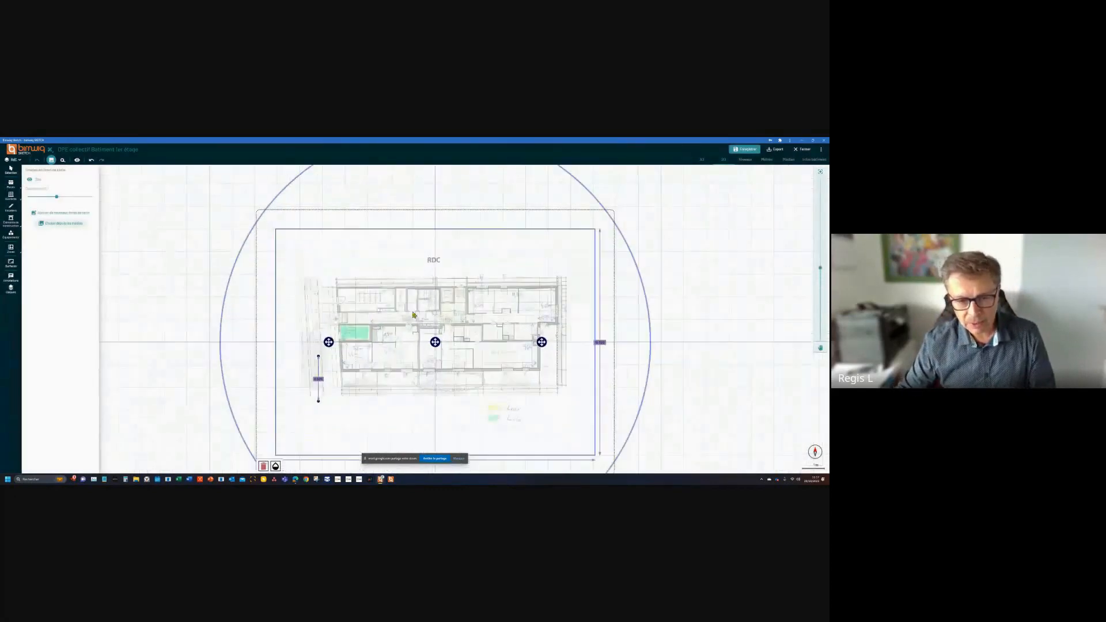
scroll(413, 315, up, 2)
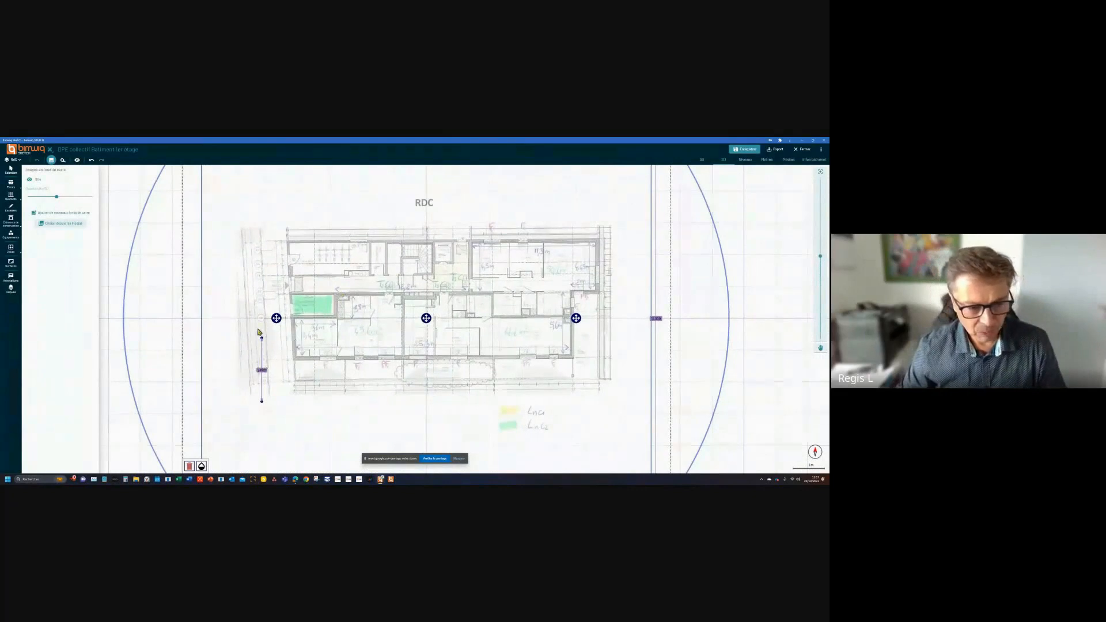
drag(263, 354, 277, 259)
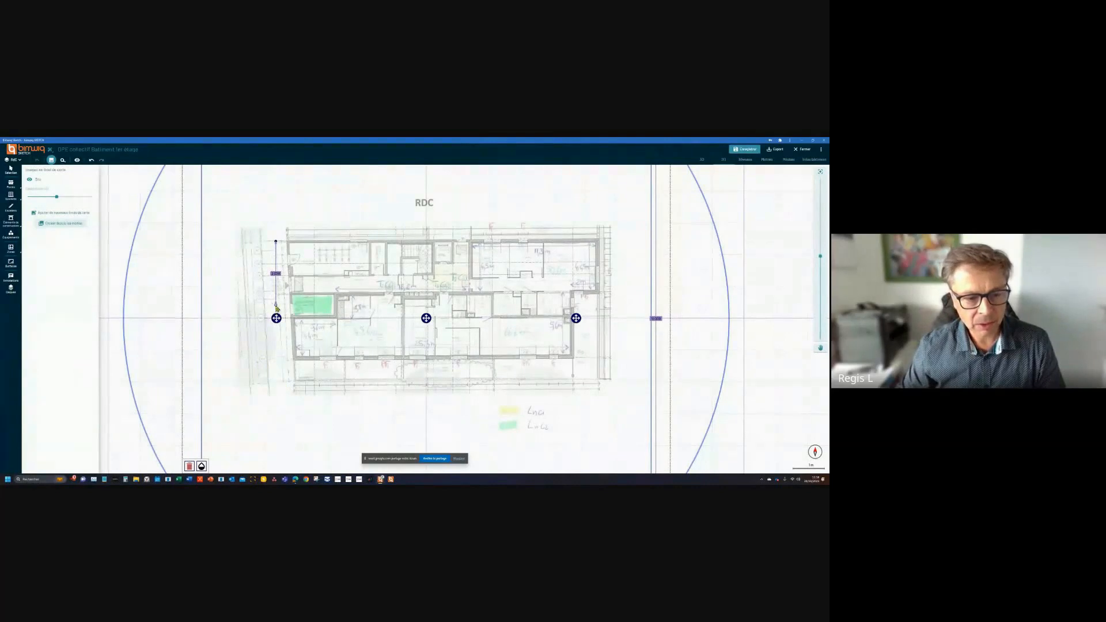
drag(276, 304, 285, 384)
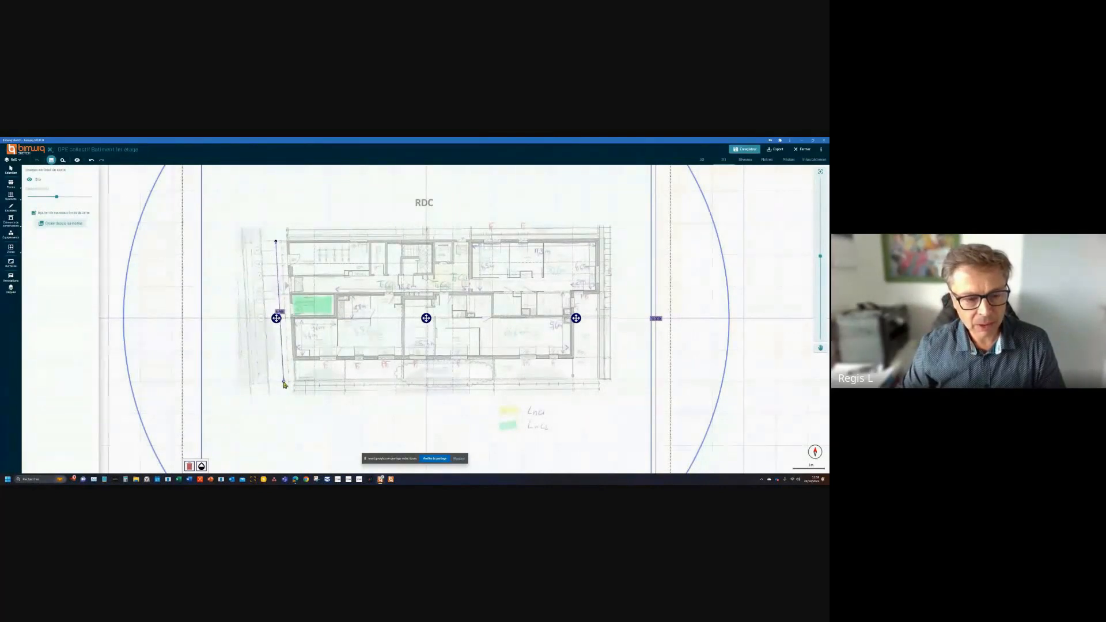
scroll(277, 354, up, 3)
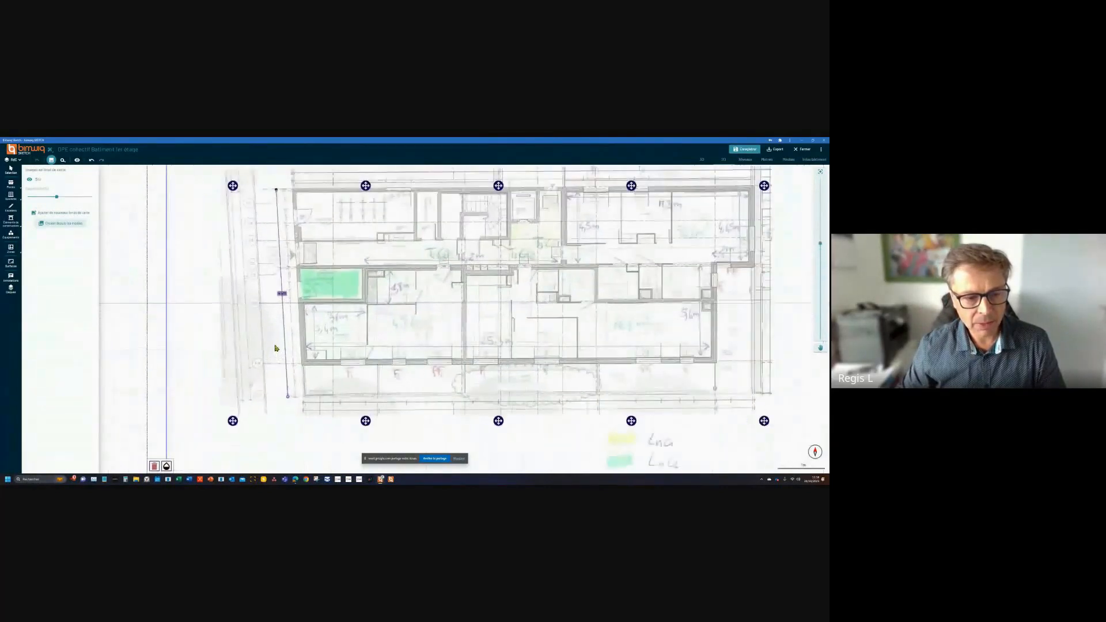
scroll(276, 348, up, 1)
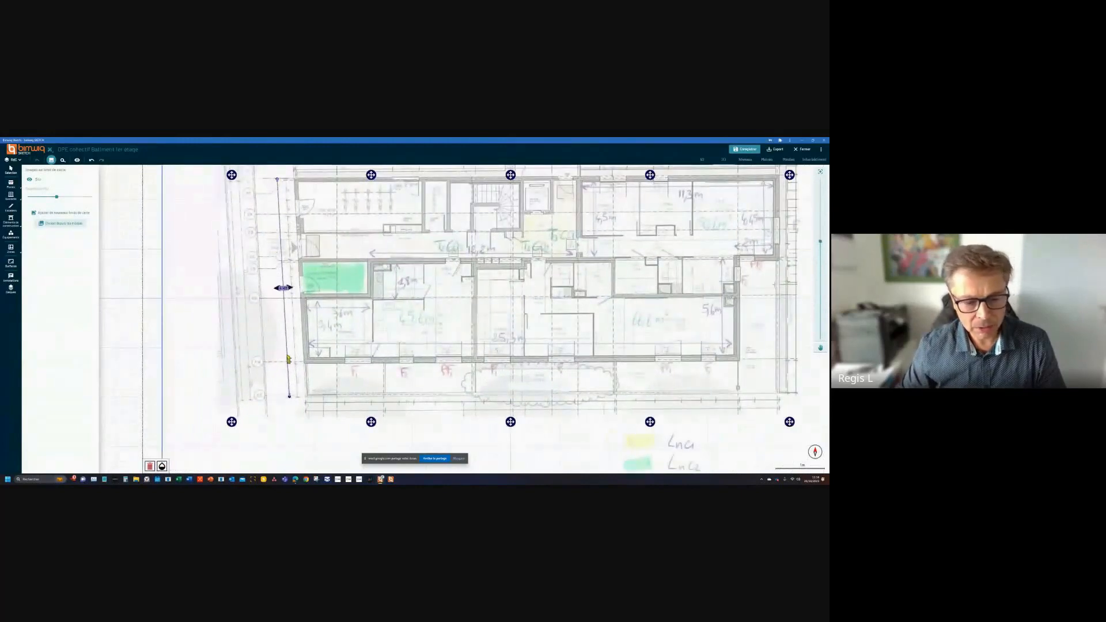
click(284, 289)
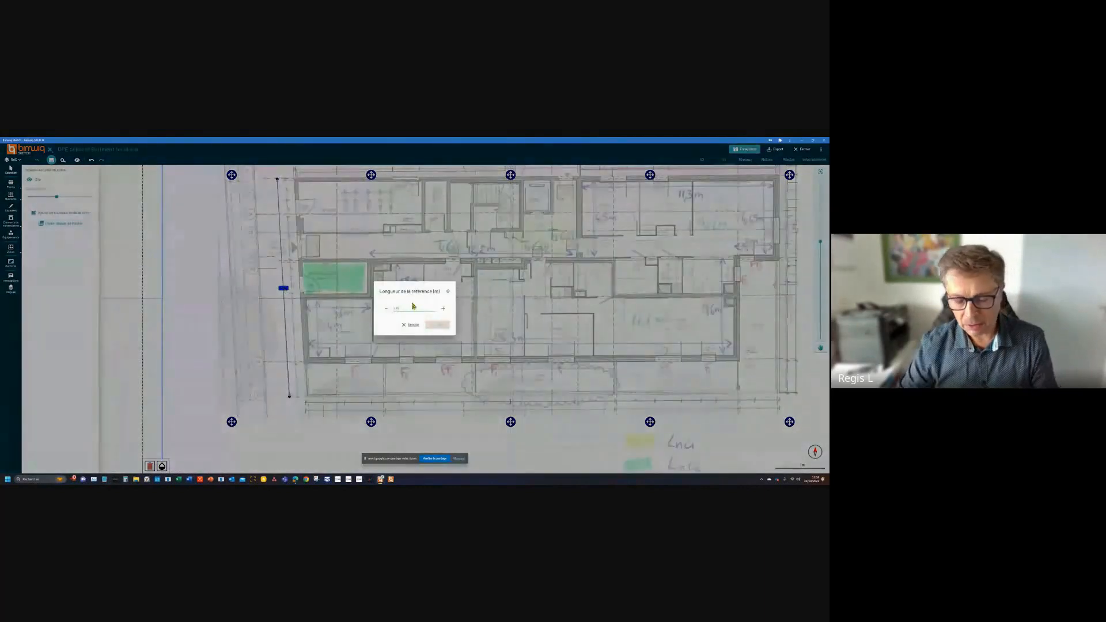
text(13.15)
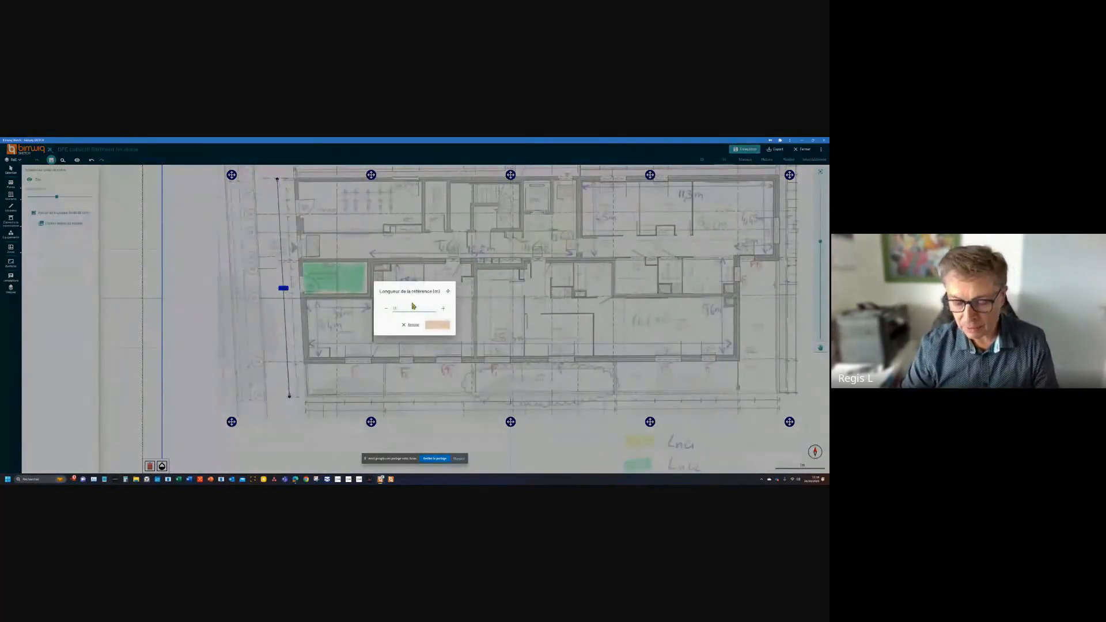
click(438, 325)
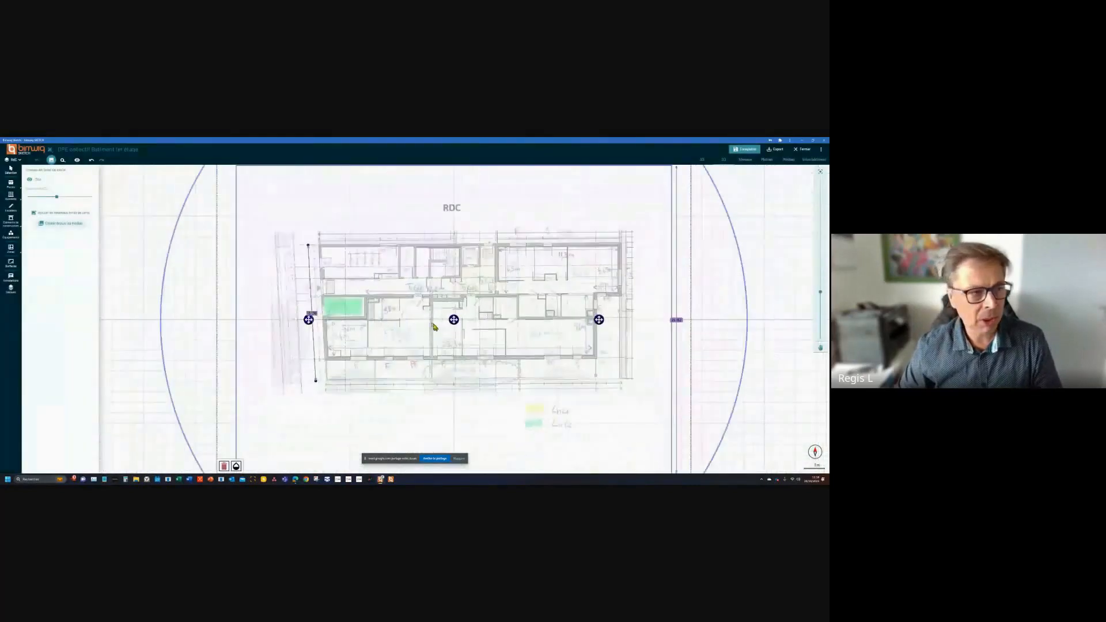
- Draw a rectangle of outer walls over the building's exterior outline on the plan, using the first wall axis alignment option
click(11, 184)
click(21, 185)
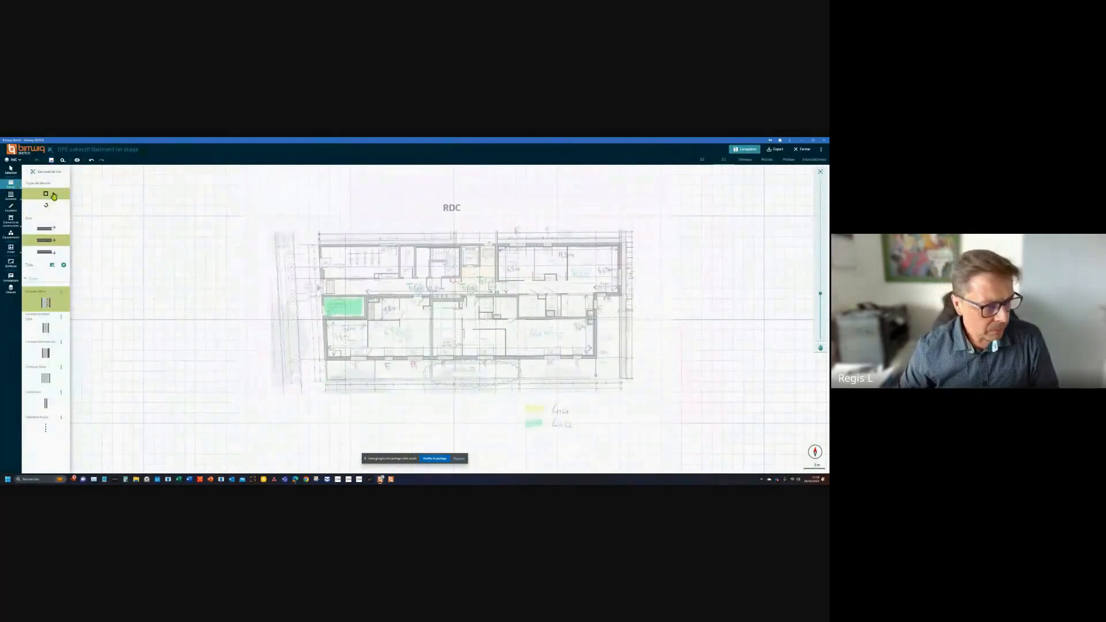
click(53, 196)
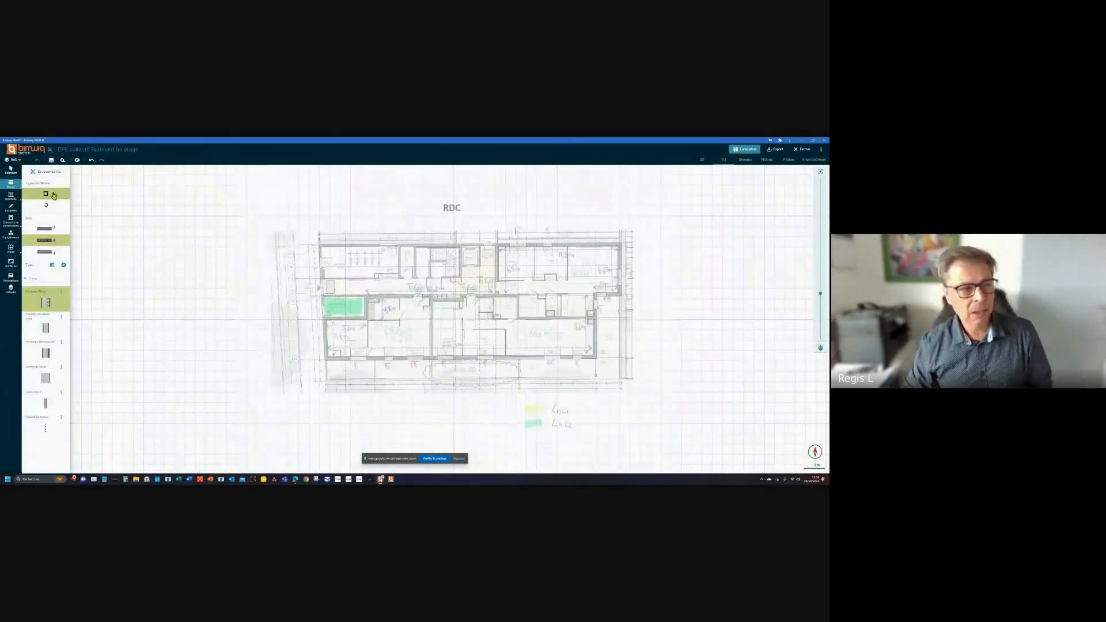
click(49, 229)
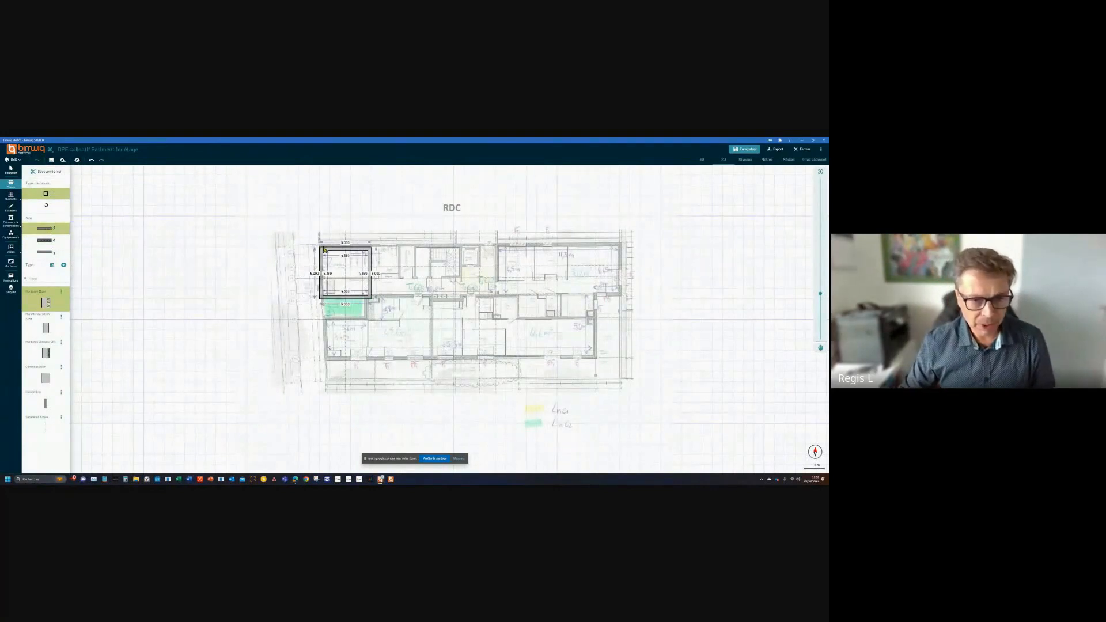
scroll(324, 249, up, 1)
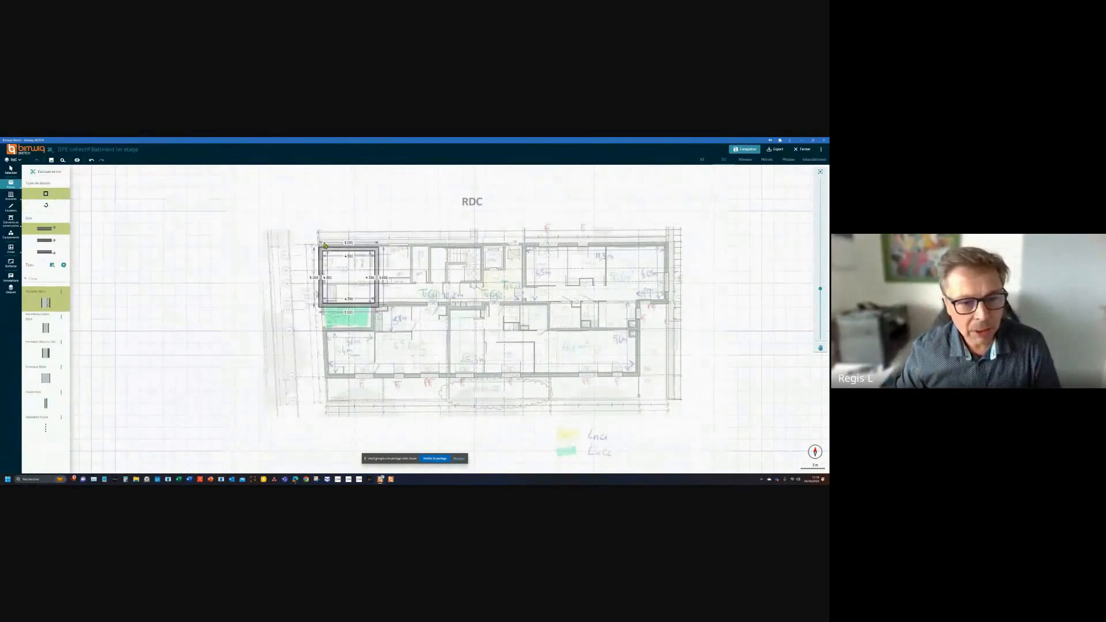
click(323, 248)
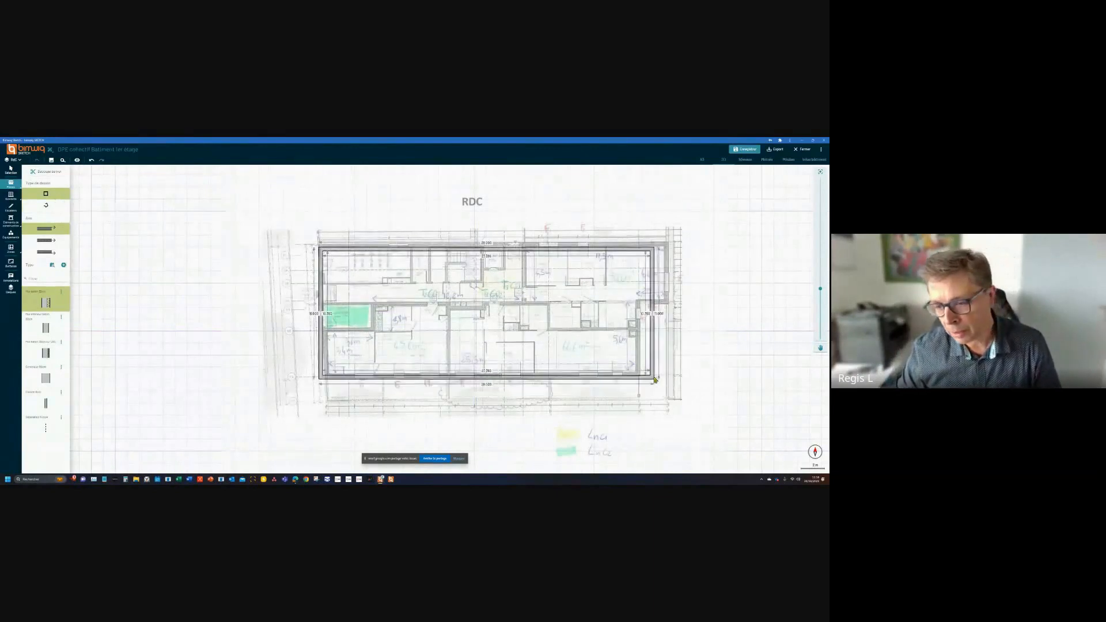
scroll(663, 378, up, 1)
scroll(663, 378, up, 1)
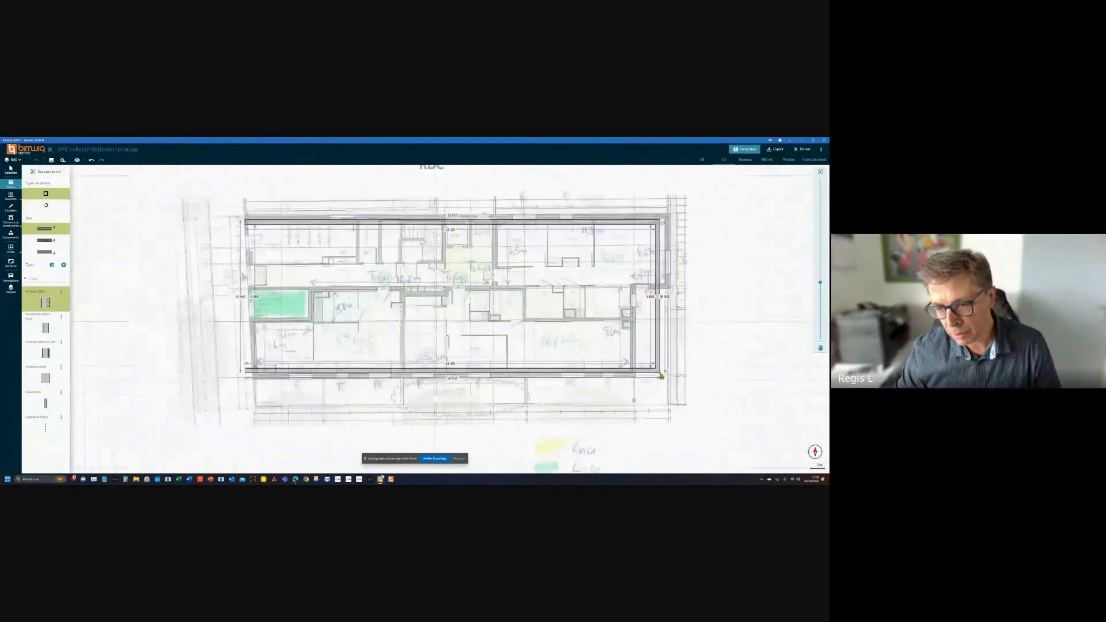
click(666, 380)
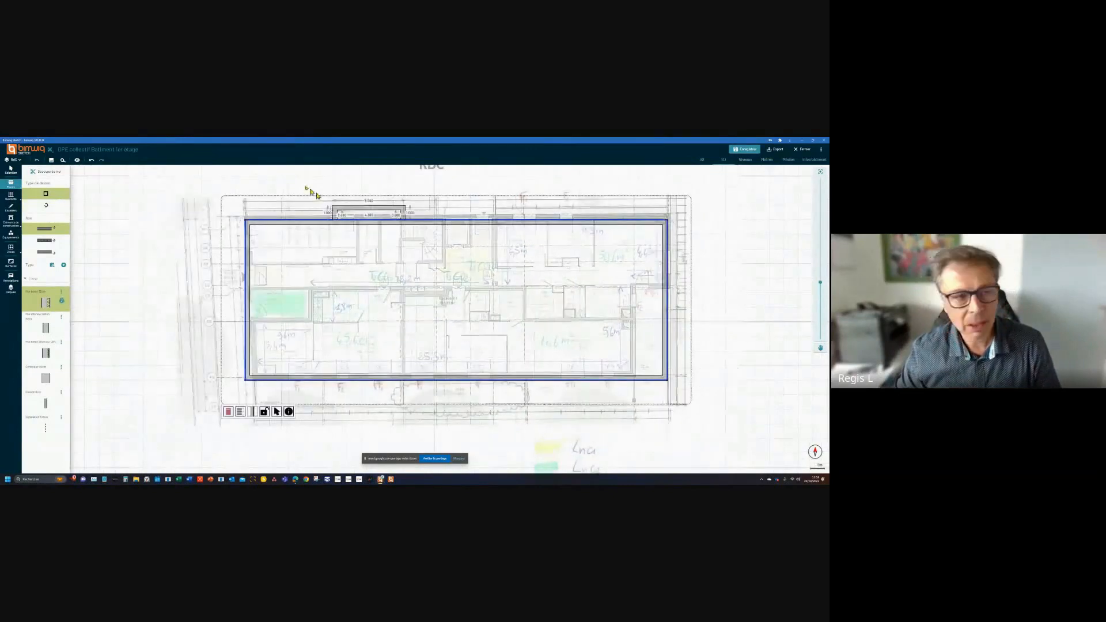
- Hide the drawing grid in the plan view and leave the wall drawing command for selection mode
click(77, 160)
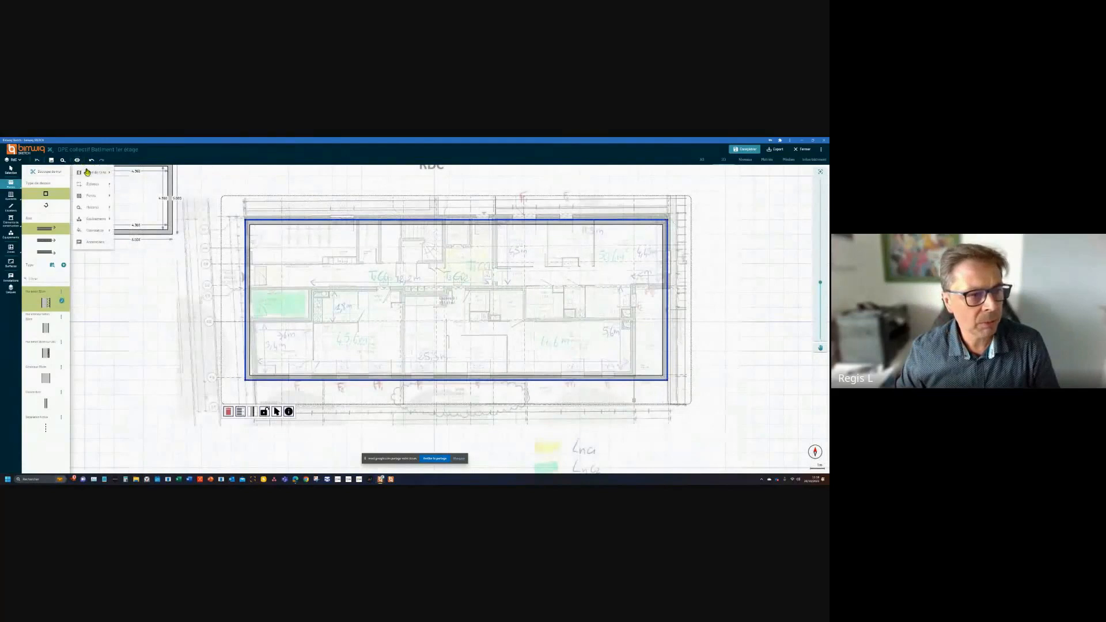
mouse_move(89, 174)
click(132, 174)
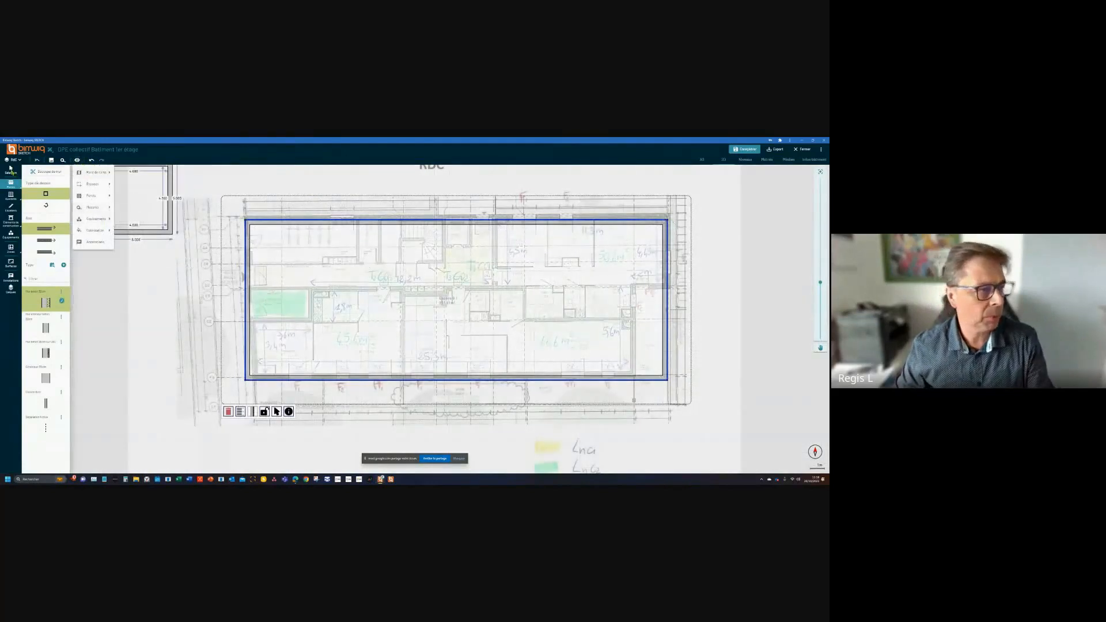
click(31, 179)
key(Escape)
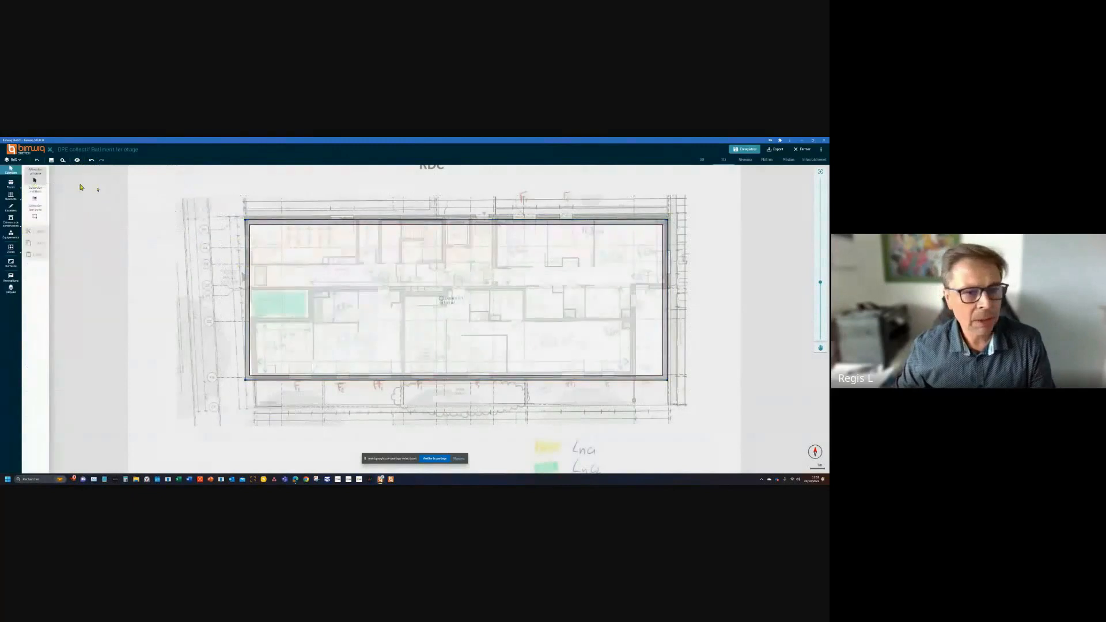
- Check the upper-left corner of the outer walls and move the upper-right corner onto the building corner of the background plan
scroll(252, 224, up, 1)
scroll(252, 224, up, 1)
mouse_move(384, 249)
middle_down()
mouse_move(395, 247)
mouse_move(372, 230)
middle_up()
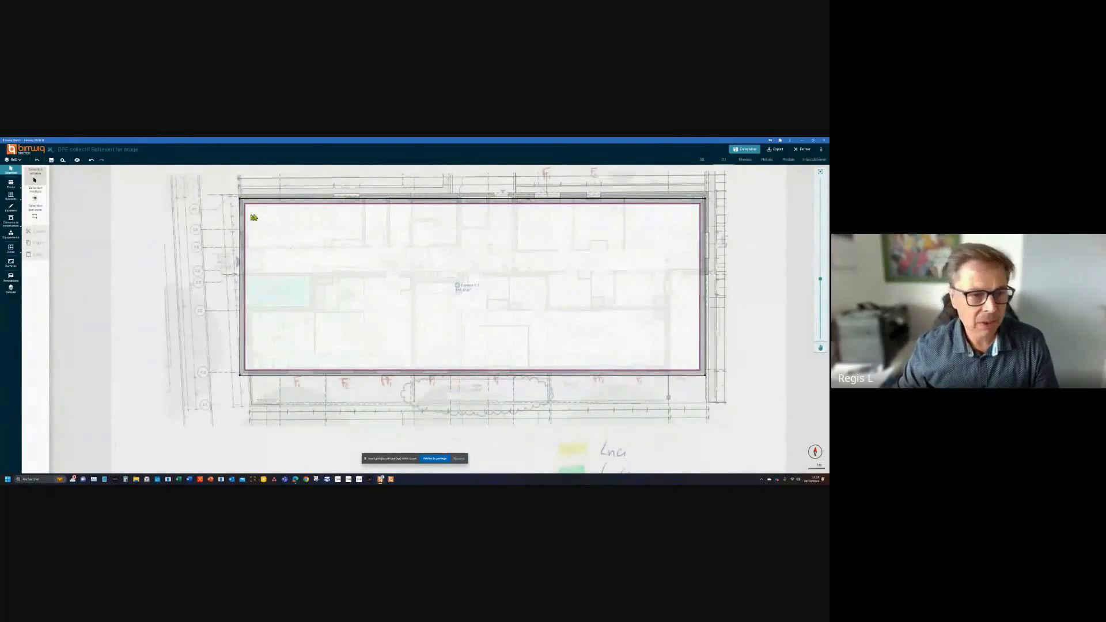
scroll(254, 215, up, 1)
click(238, 198)
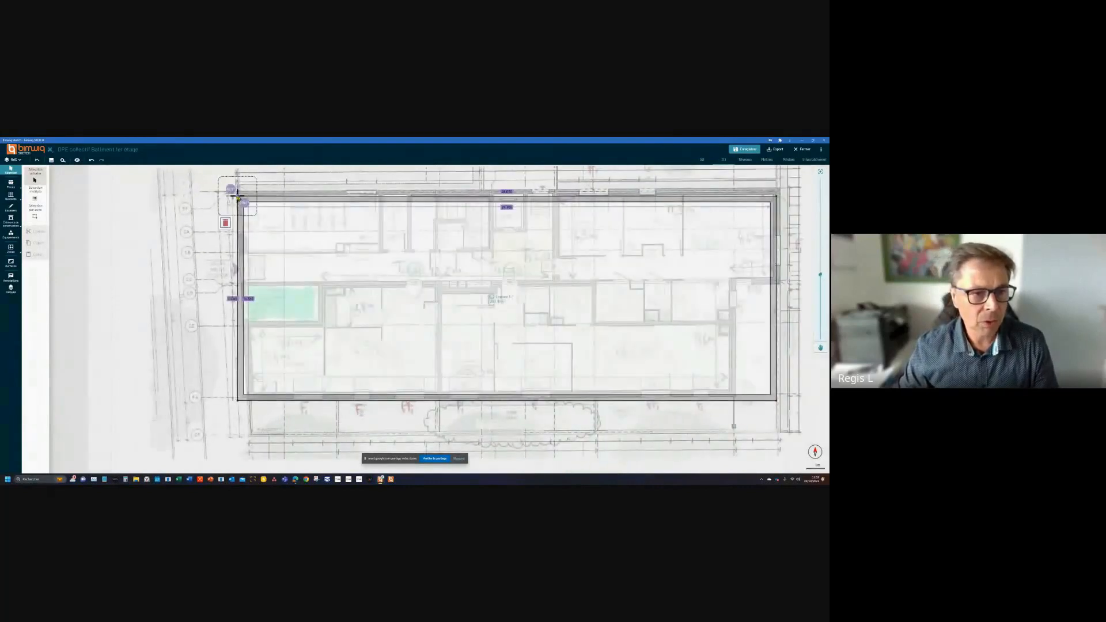
drag(483, 223, 340, 239)
click(635, 214)
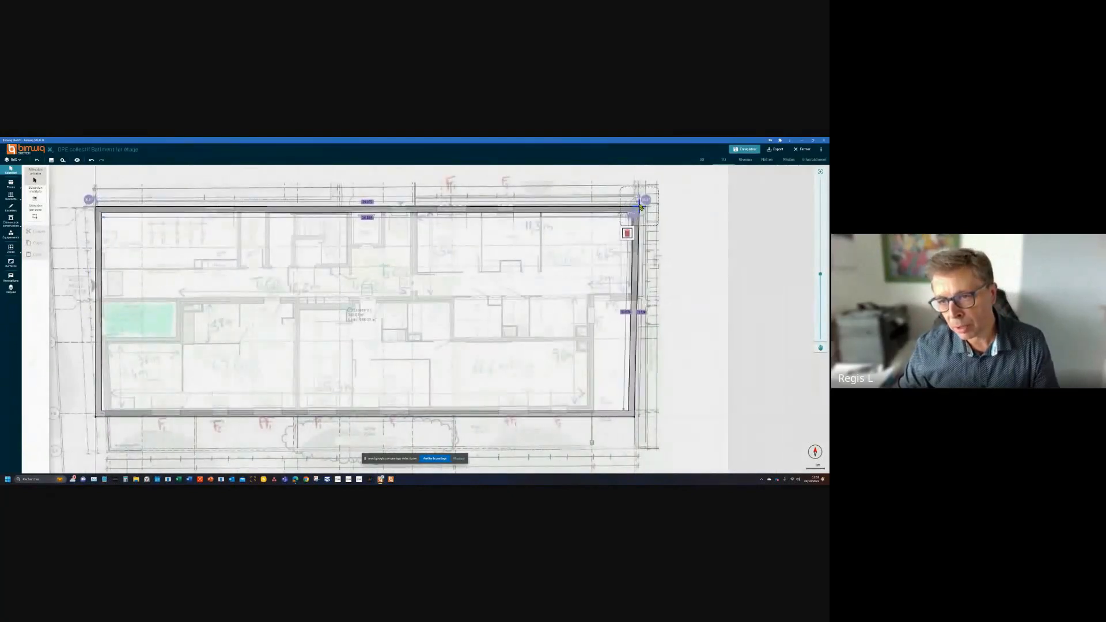
scroll(639, 207, up, 2)
scroll(639, 207, up, 3)
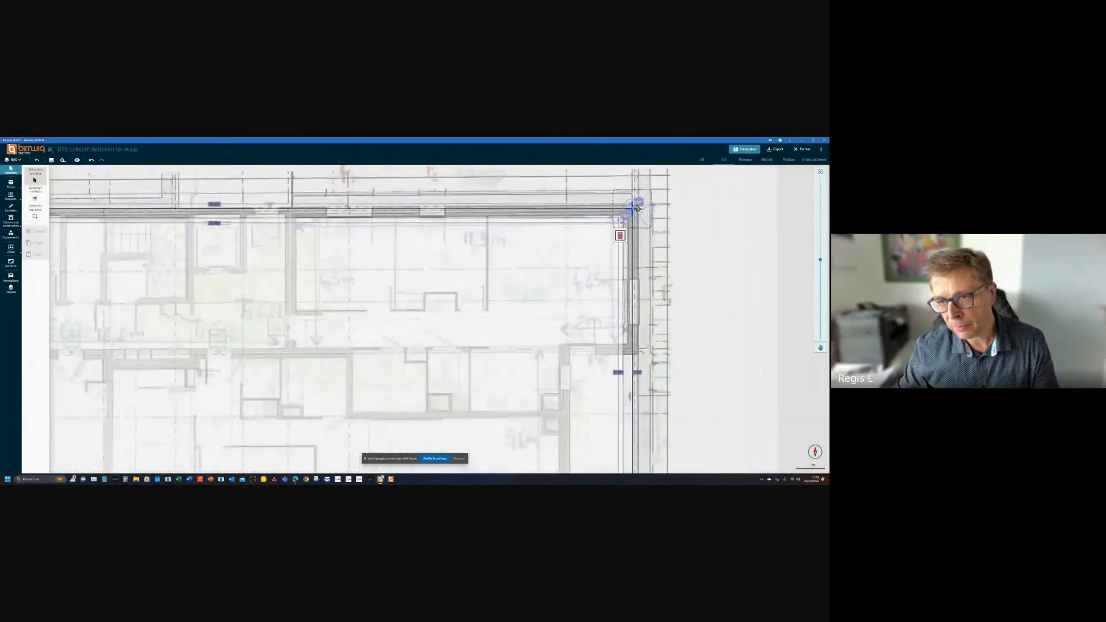
drag(634, 213, 639, 205)
- Move the lower-right and lower-left corners of the outer walls to match the building outline on the background plan
scroll(638, 206, down, 1)
drag(642, 361, 642, 294)
scroll(642, 295, down, 1)
scroll(642, 295, down, 5)
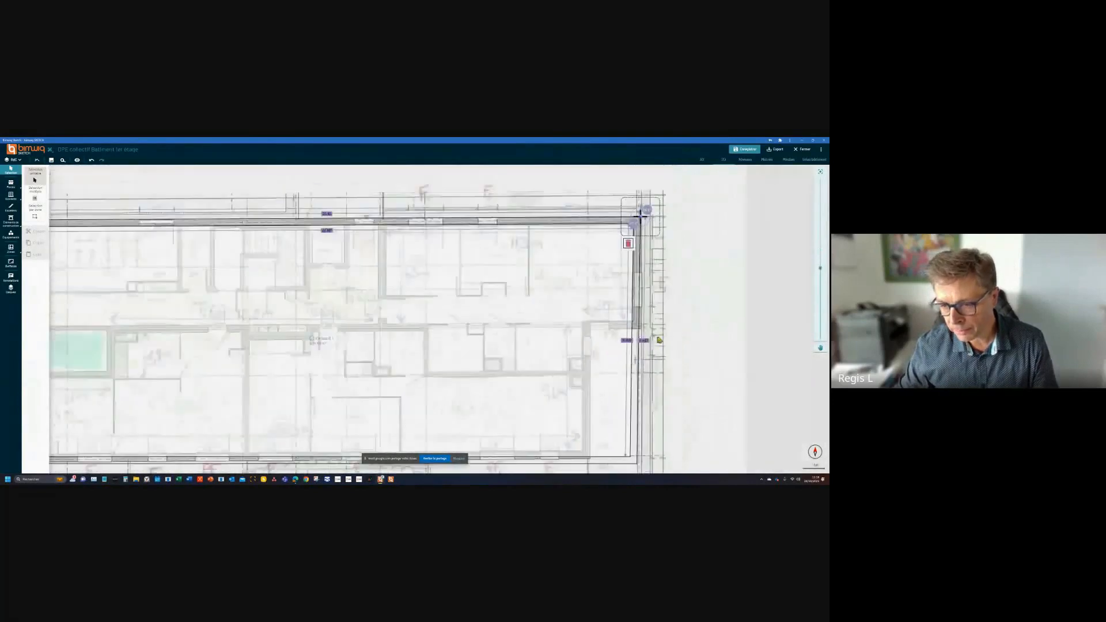
scroll(616, 382, up, 2)
drag(617, 380, 632, 381)
click(627, 381)
drag(343, 351, 489, 302)
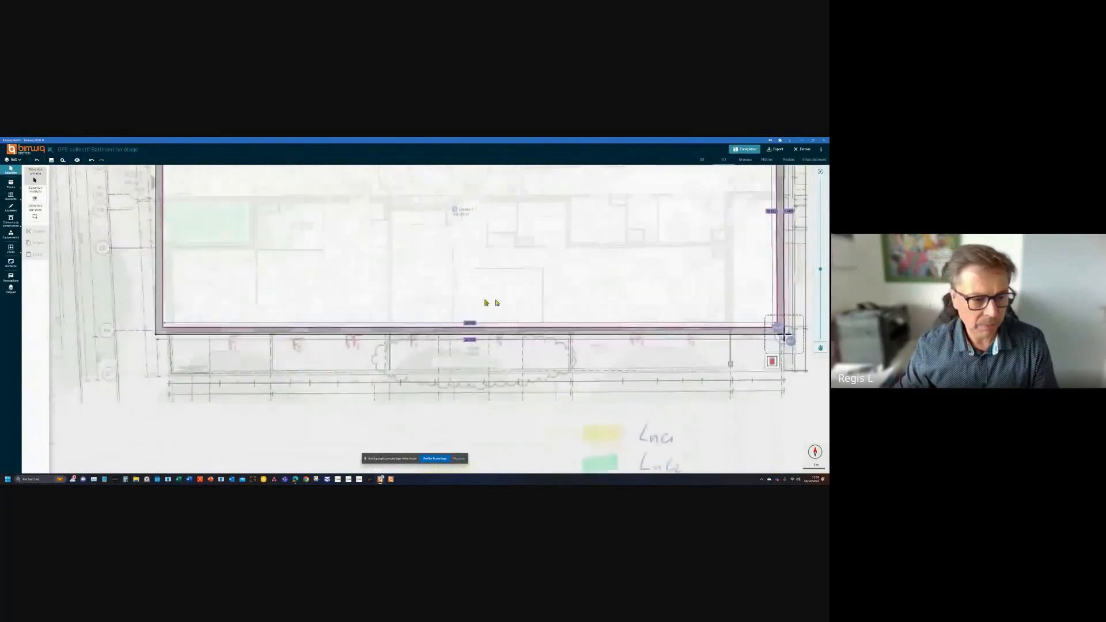
click(159, 336)
drag(158, 336, 168, 334)
scroll(361, 331, down, 3)
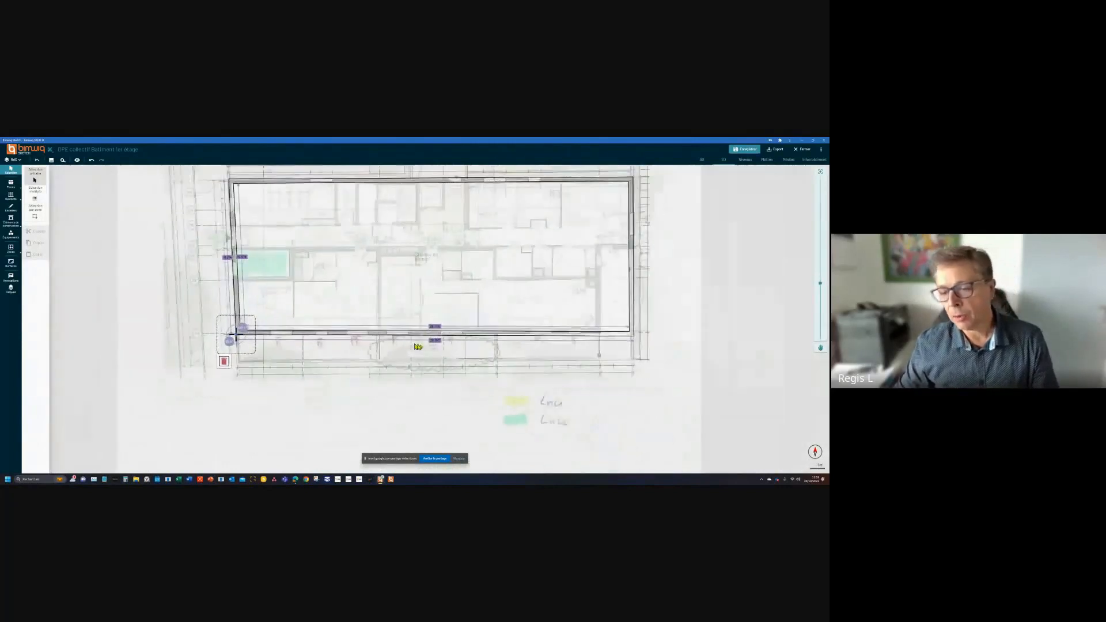
- Split the right-hand outer wall at the recess and move its lower segment inward onto the recessed wall of the plan
click(11, 183)
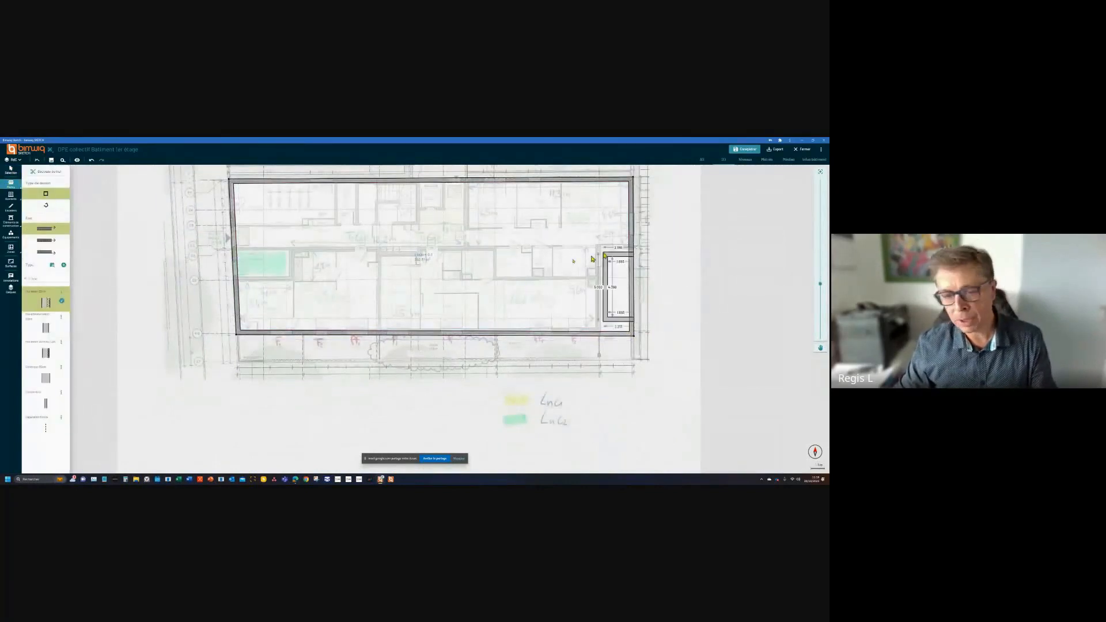
click(58, 172)
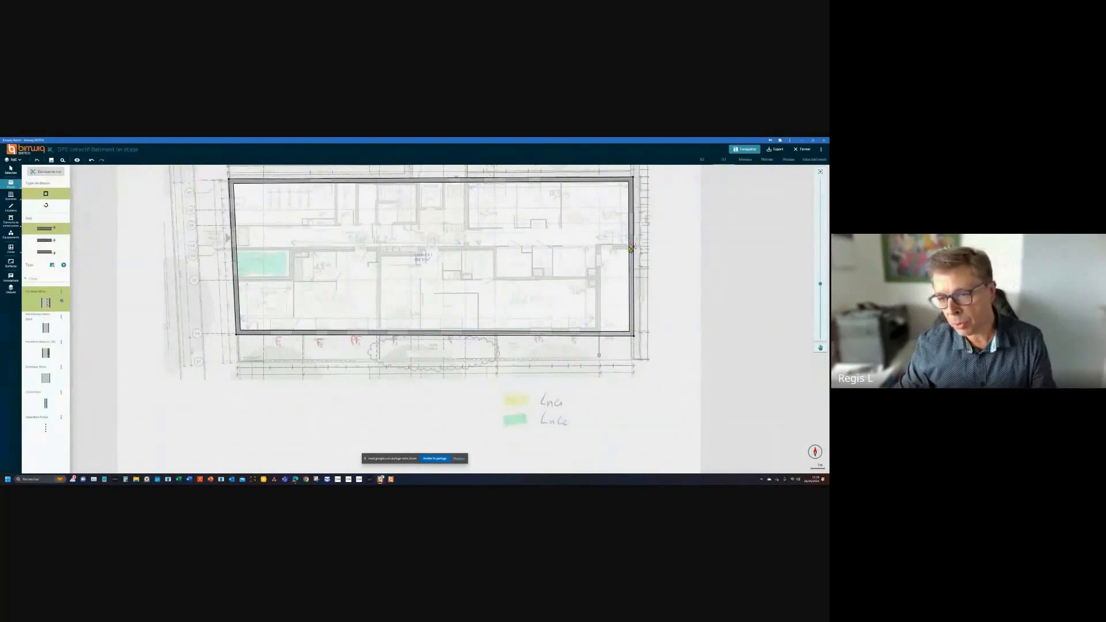
click(10, 171)
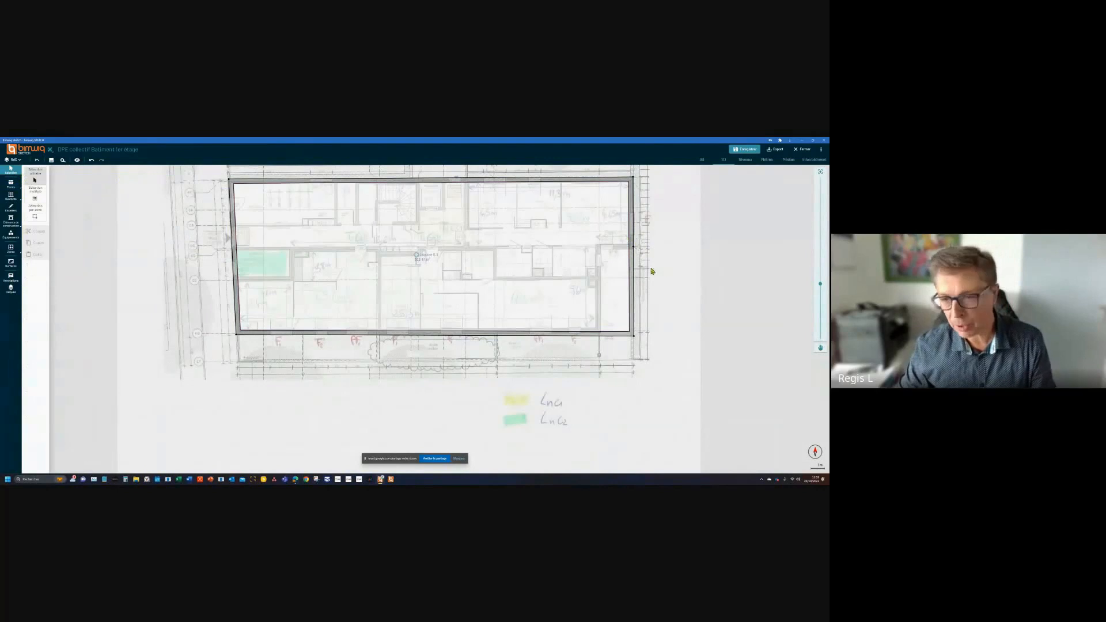
click(633, 281)
drag(633, 281, 598, 282)
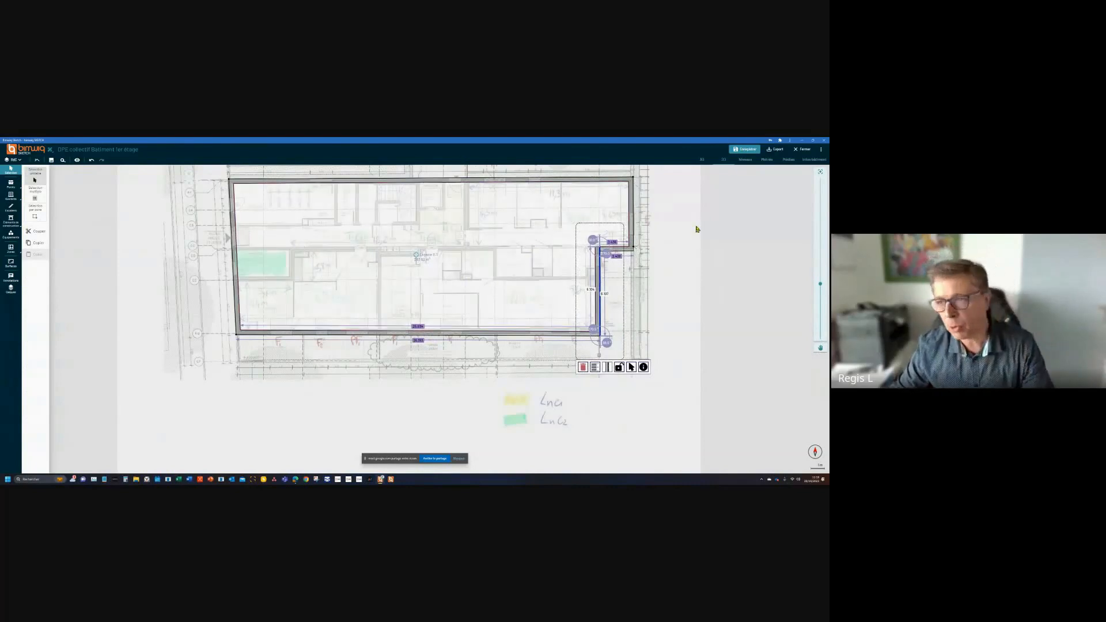
- View the ground-floor (RDC) level of the building on its own in 3D
click(702, 161)
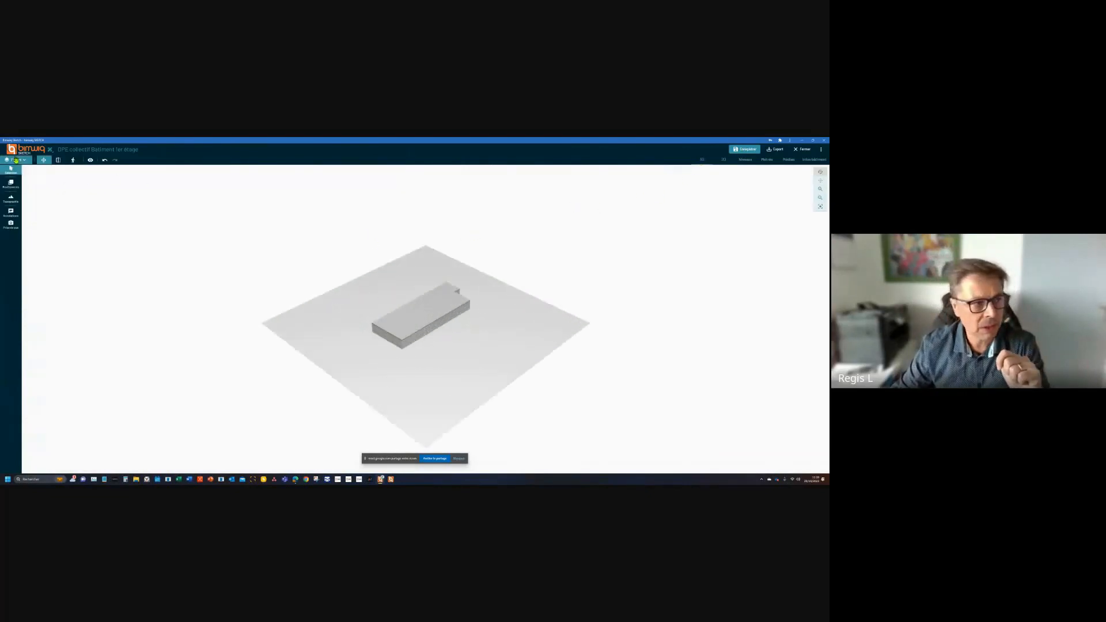
click(16, 160)
click(14, 184)
scroll(444, 304, up, 5)
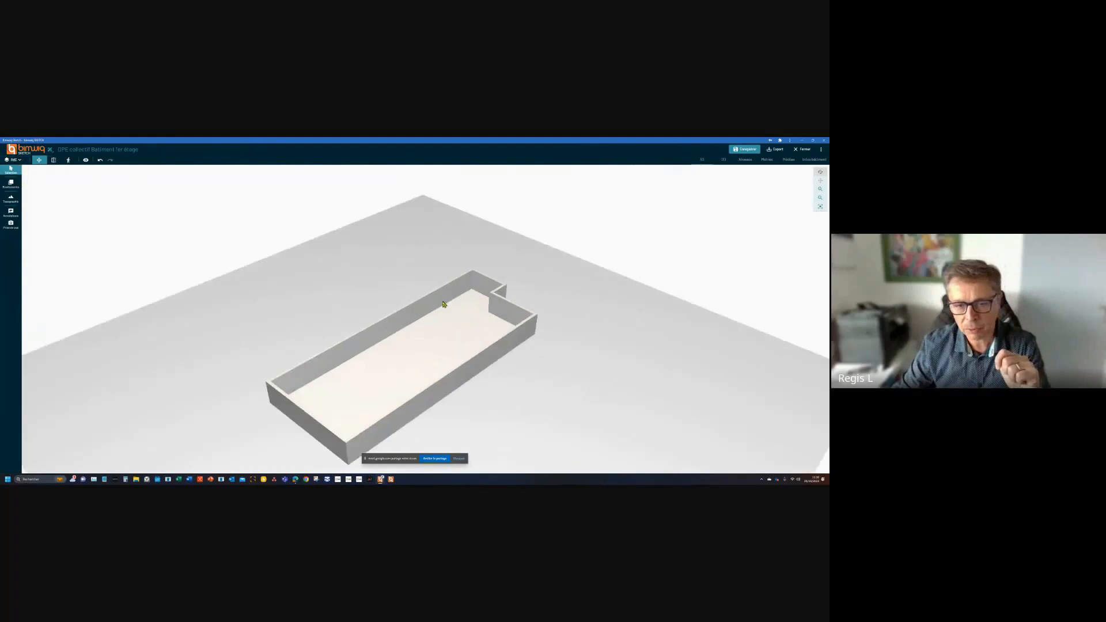
right_drag(444, 304, 451, 254)
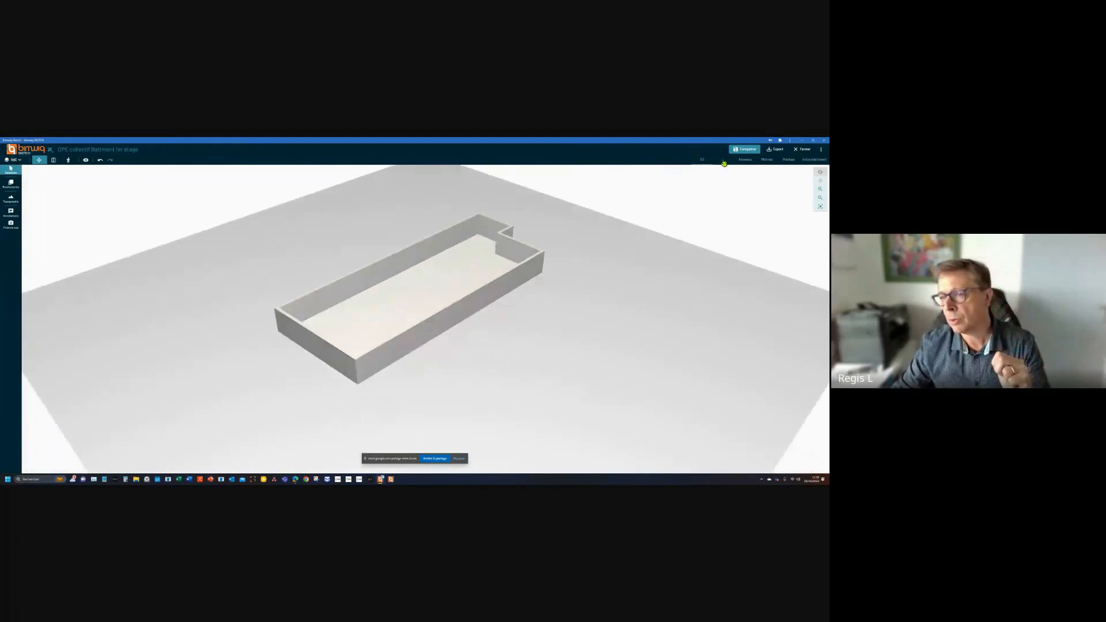
- Review the quantity tables of the building, first for the spaces and then for the walls
click(767, 160)
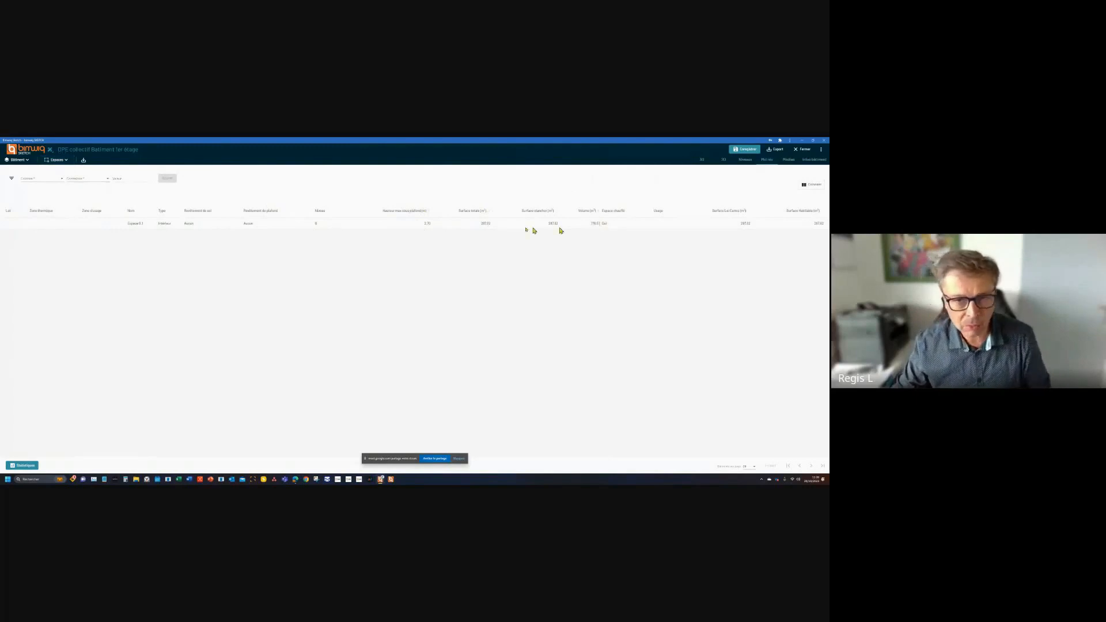
click(57, 160)
click(68, 197)
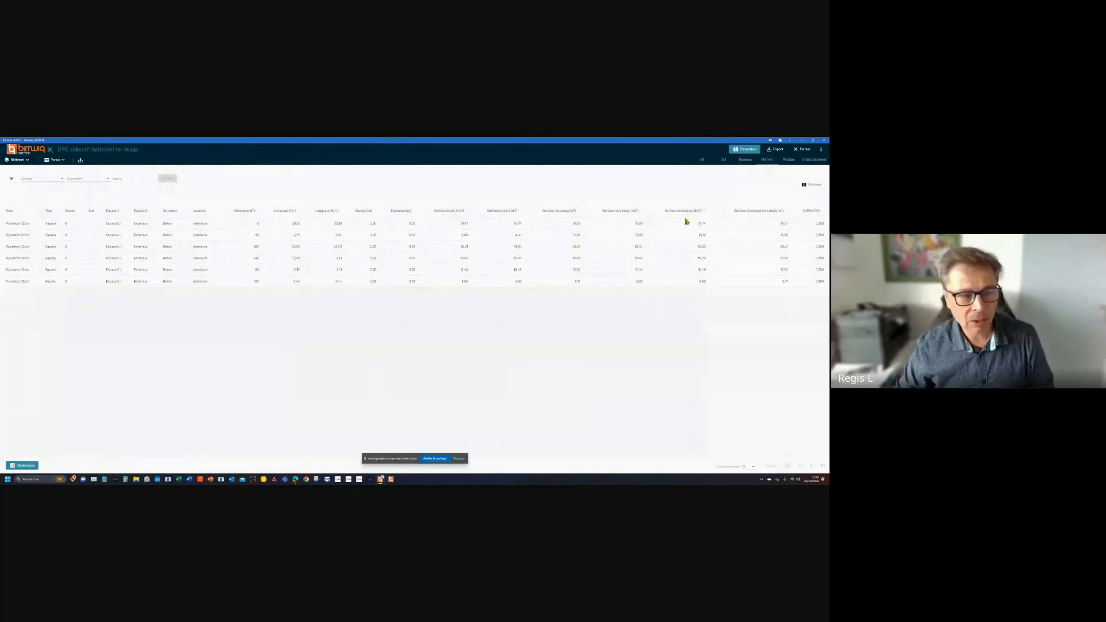
- Open the last two-leaf window type in the ground-floor plan's window library for modification, go through its dimensions, frame, glazing and closure options, and validate it
click(724, 159)
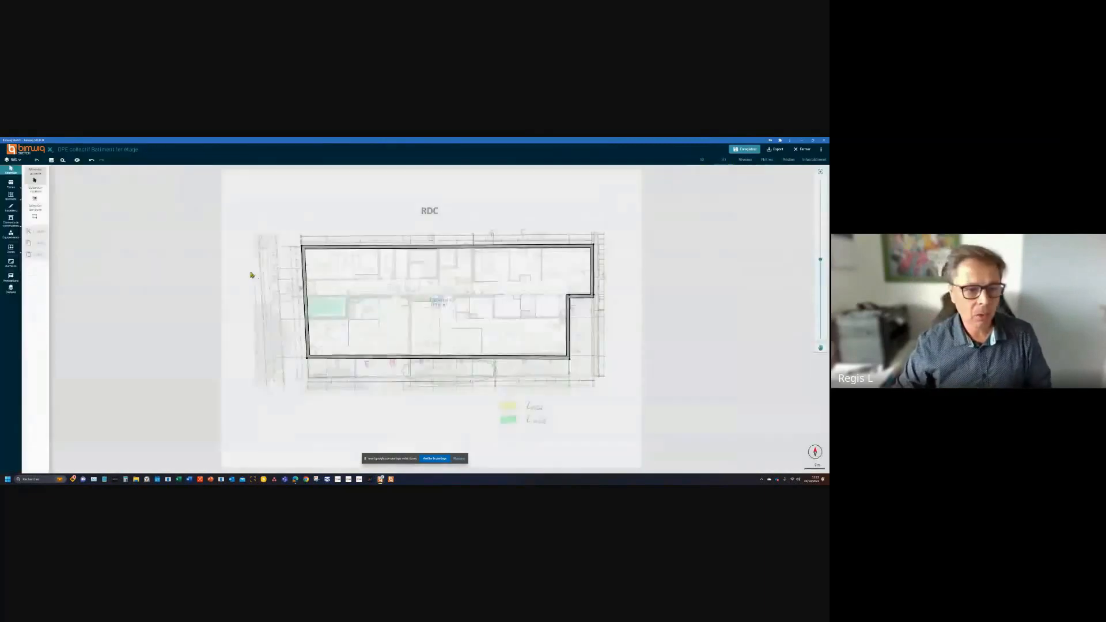
click(11, 183)
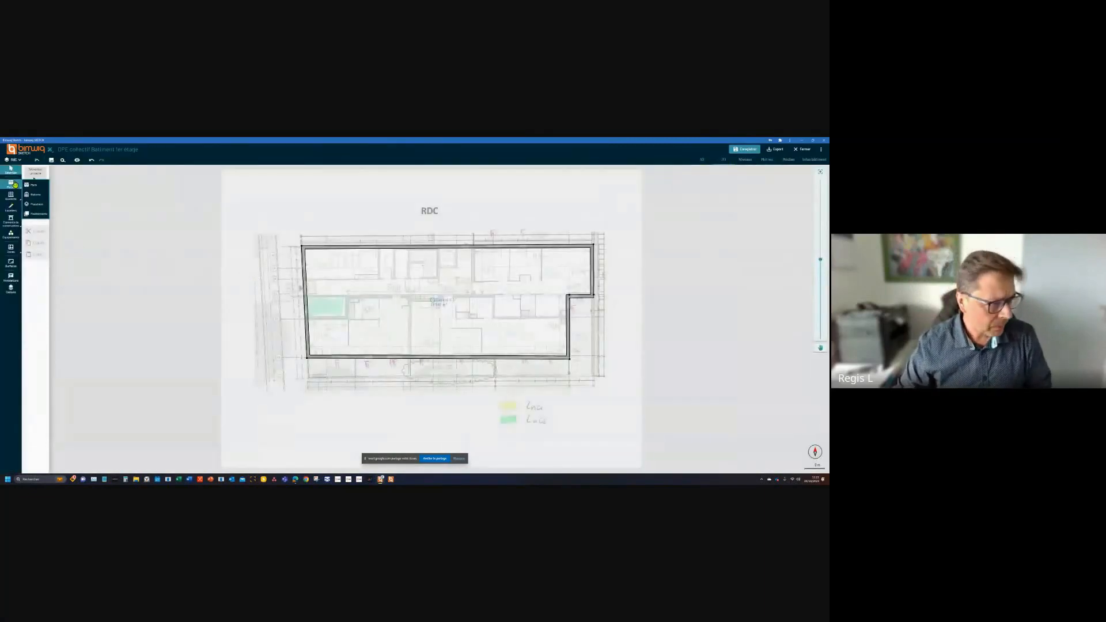
click(12, 196)
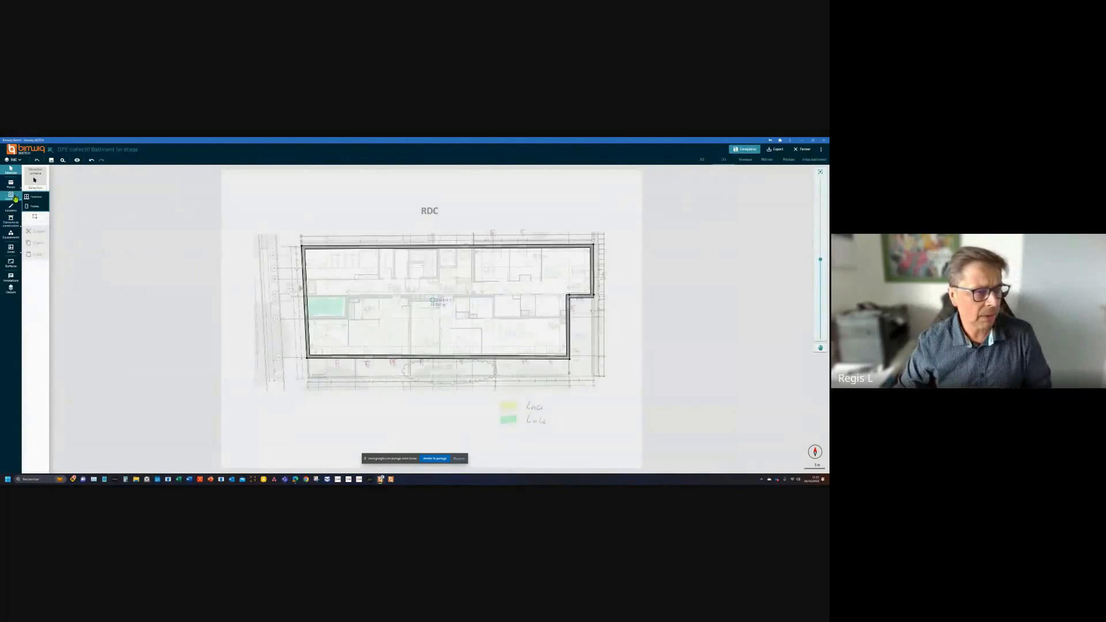
click(31, 197)
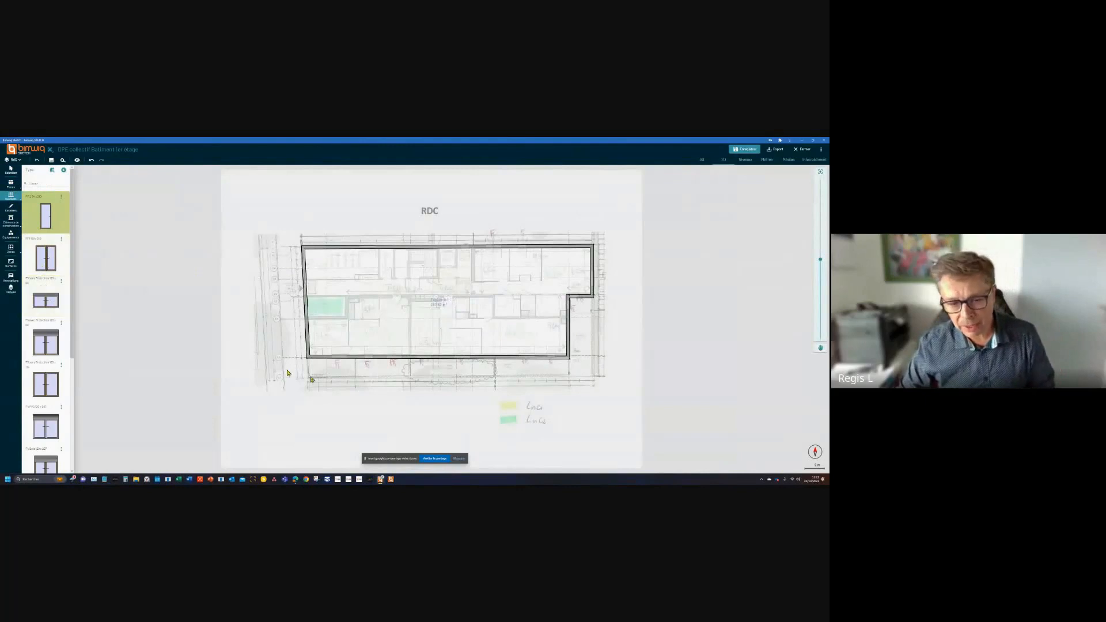
scroll(206, 334, up, 1)
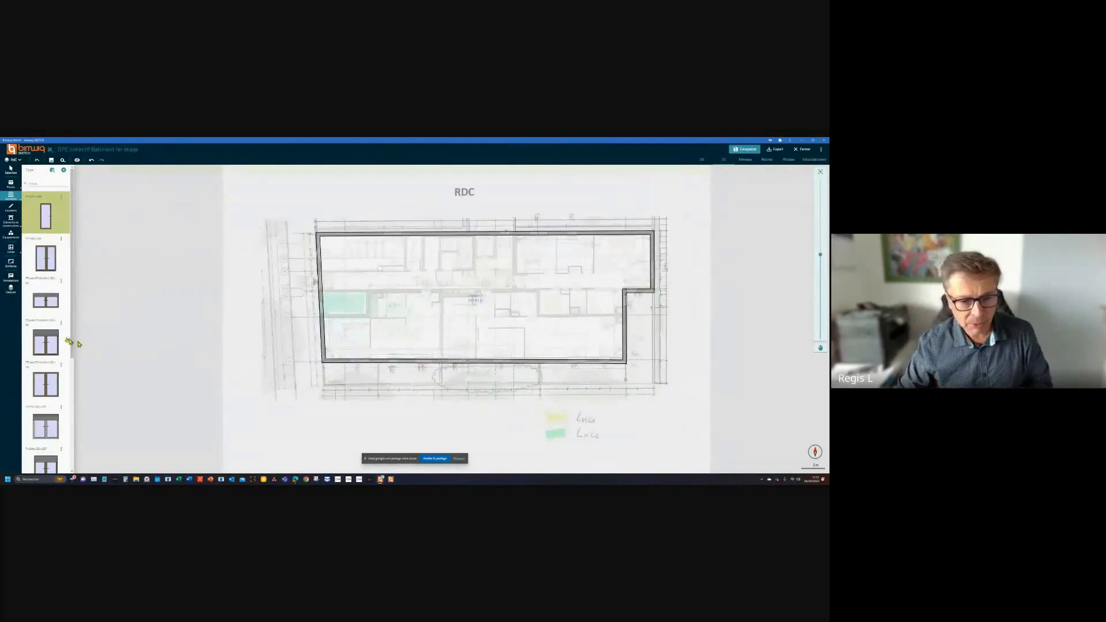
scroll(46, 346, down, 3)
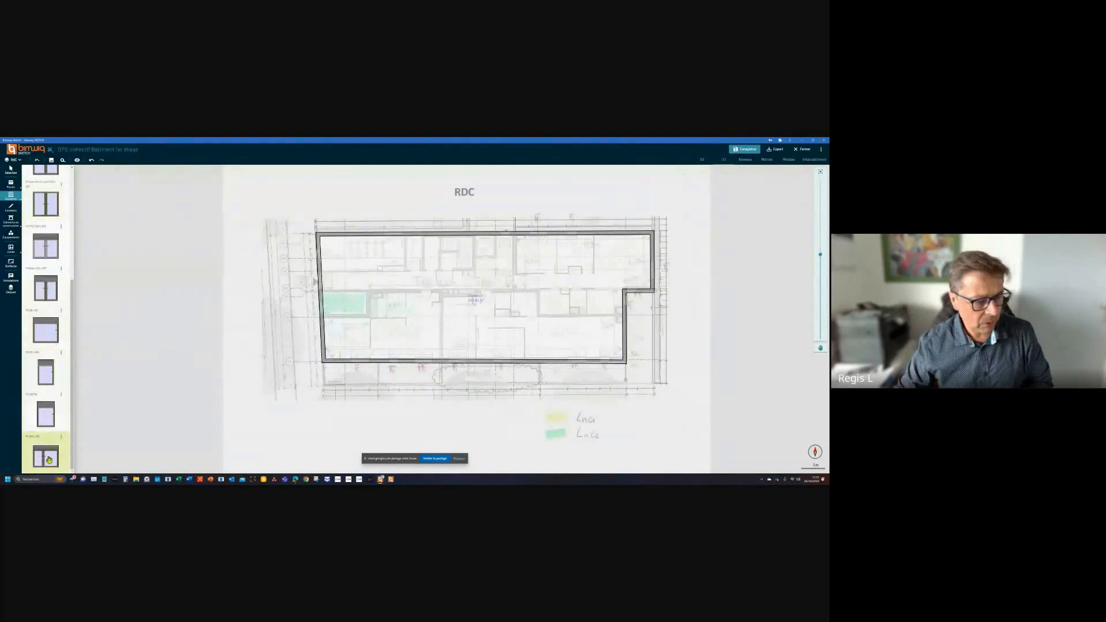
click(62, 437)
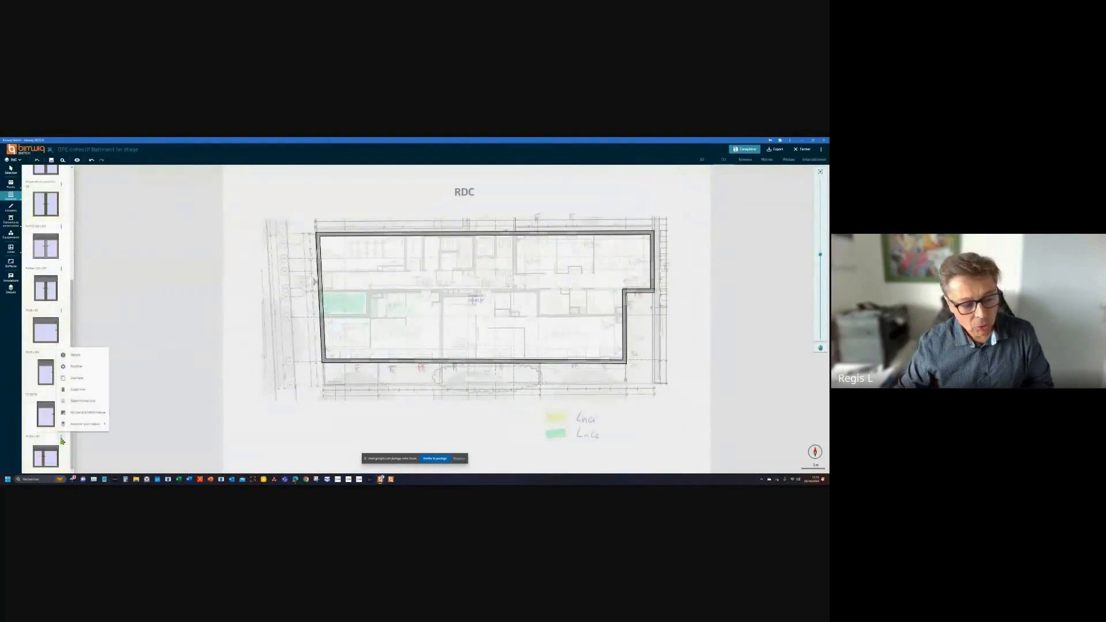
click(76, 366)
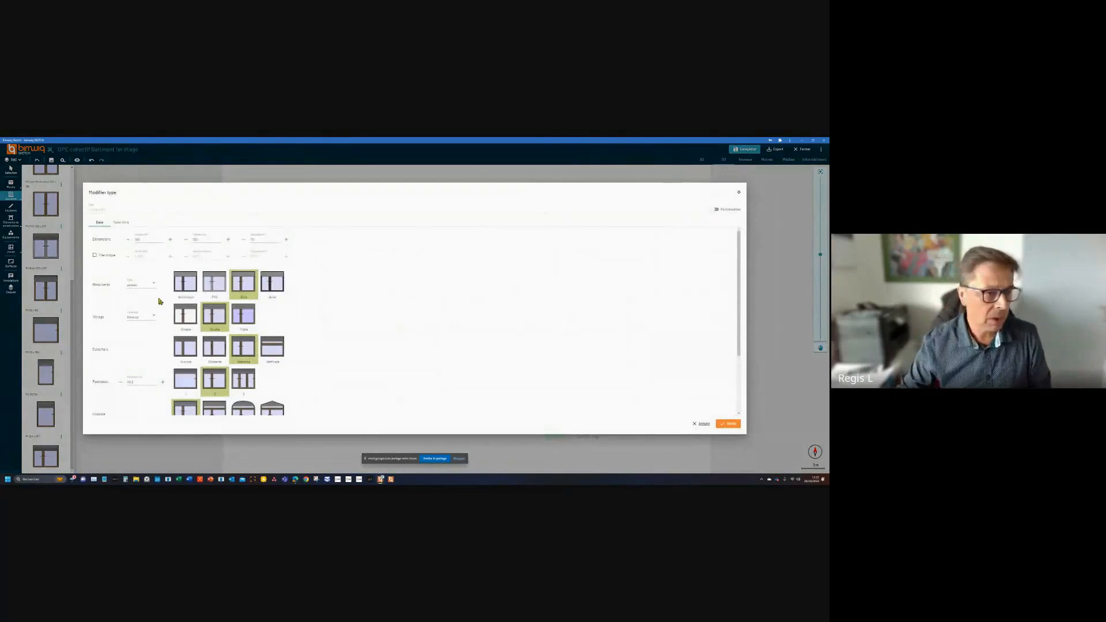
click(143, 239)
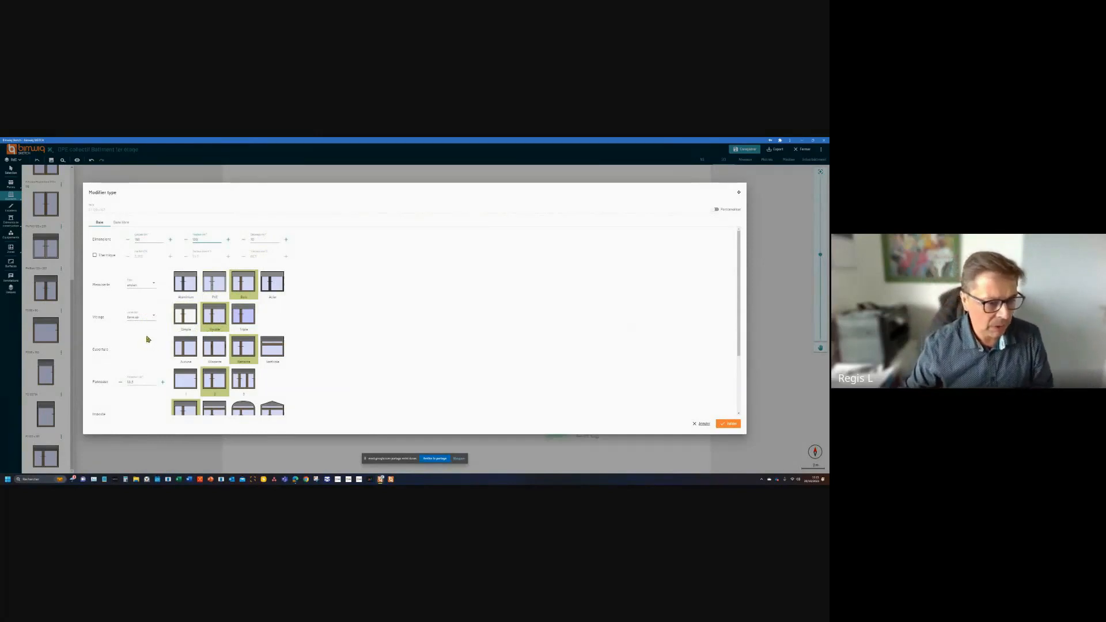
scroll(147, 340, down, 2)
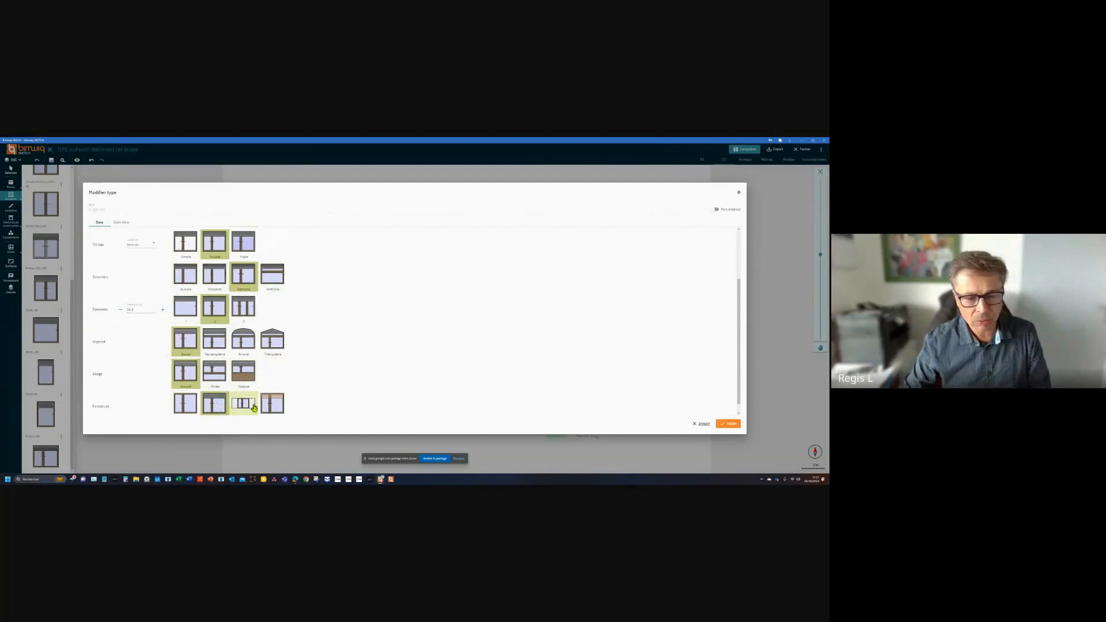
click(728, 424)
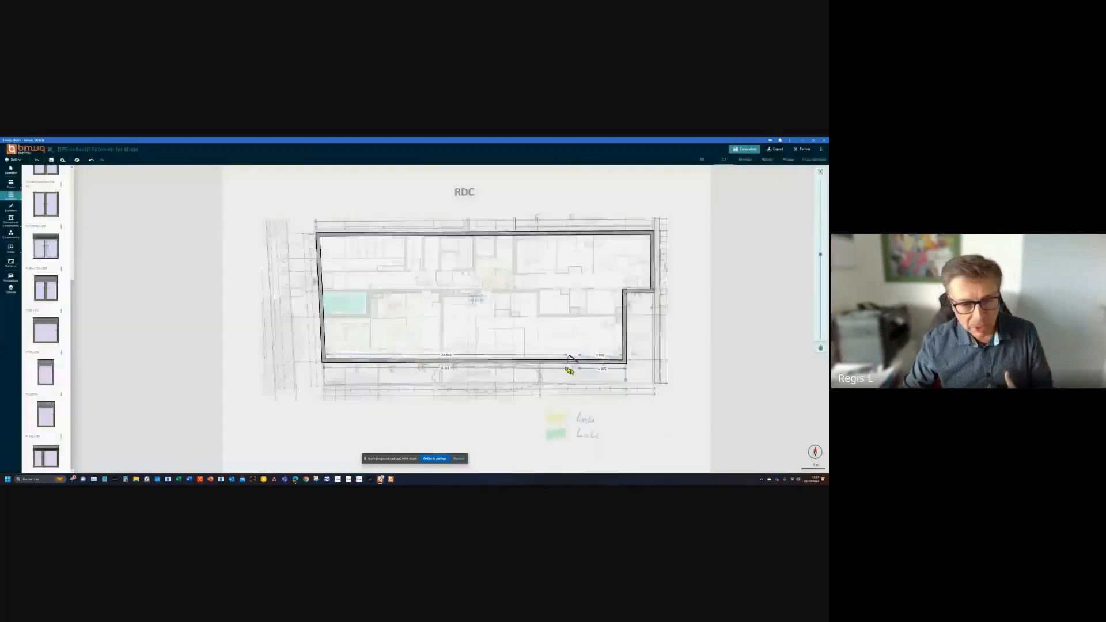
- Place two-leaf windows on the ground-floor outer walls: four along the lower wall, one in the upper wall and one in the upper right-hand wall
click(47, 456)
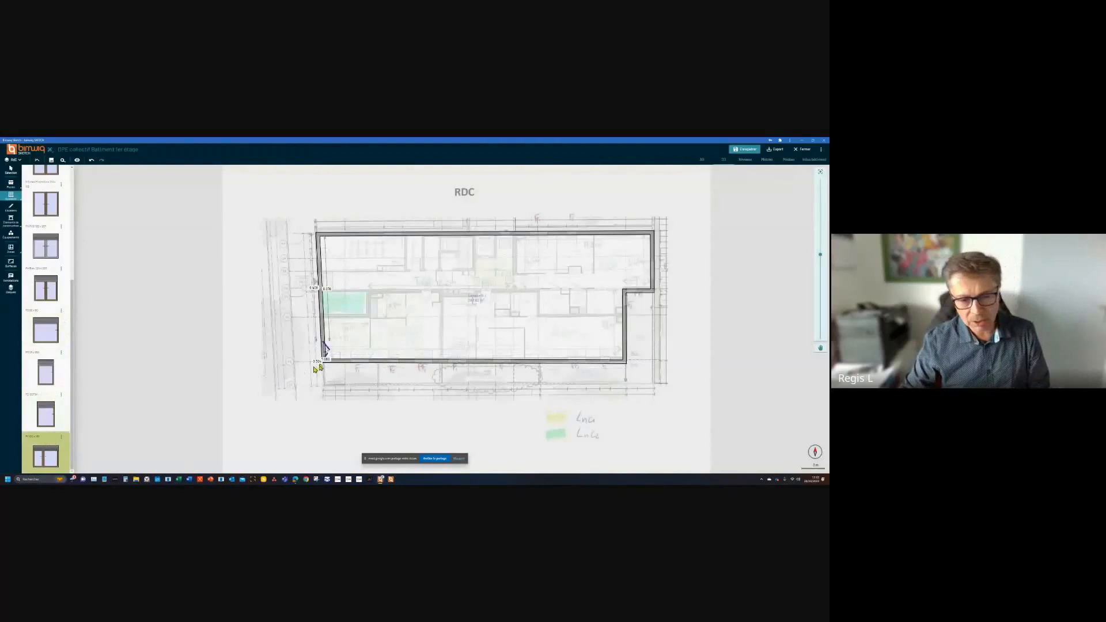
click(362, 361)
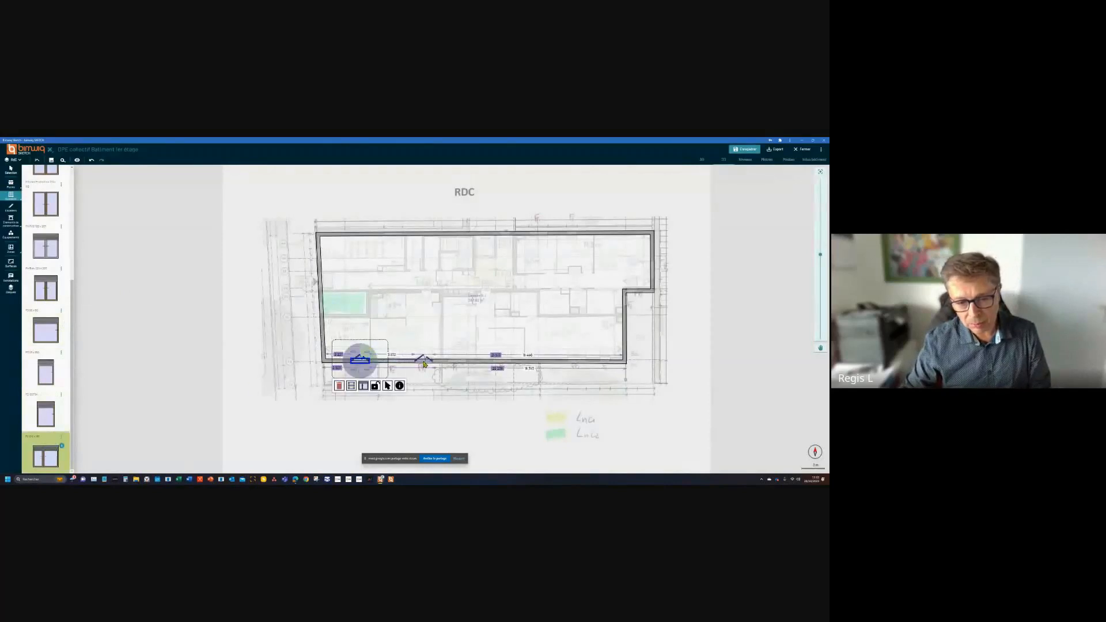
click(423, 361)
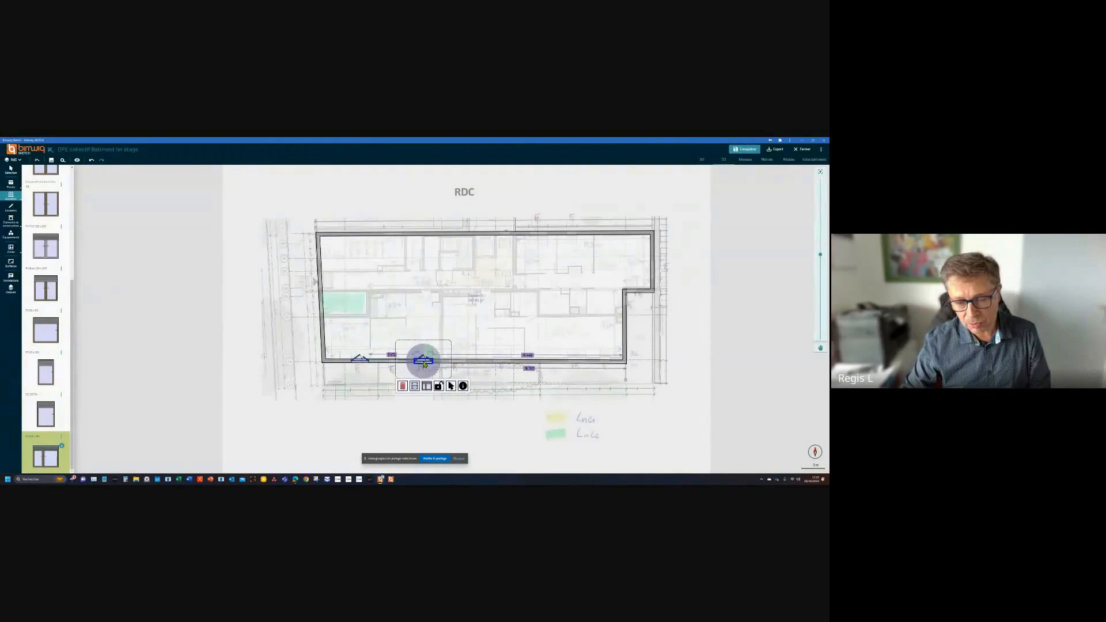
click(505, 360)
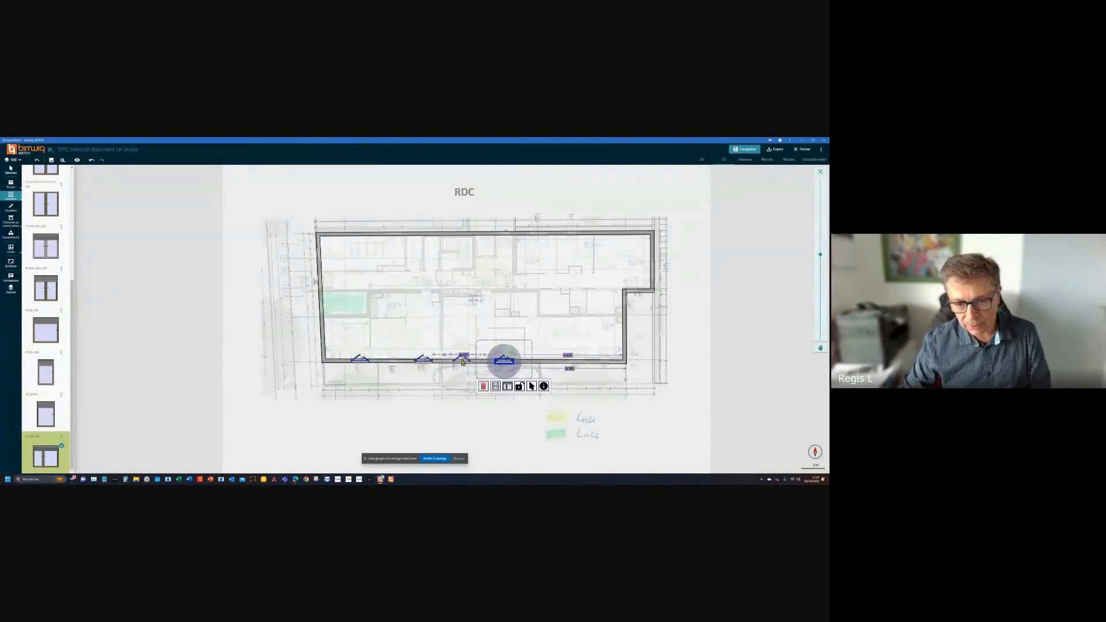
click(459, 361)
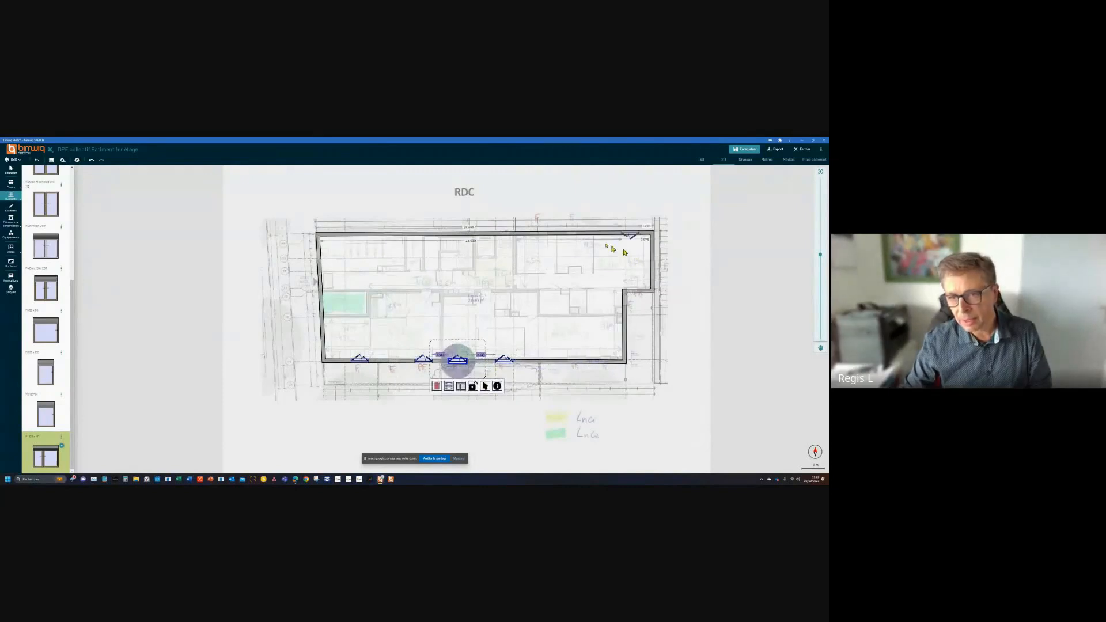
click(539, 235)
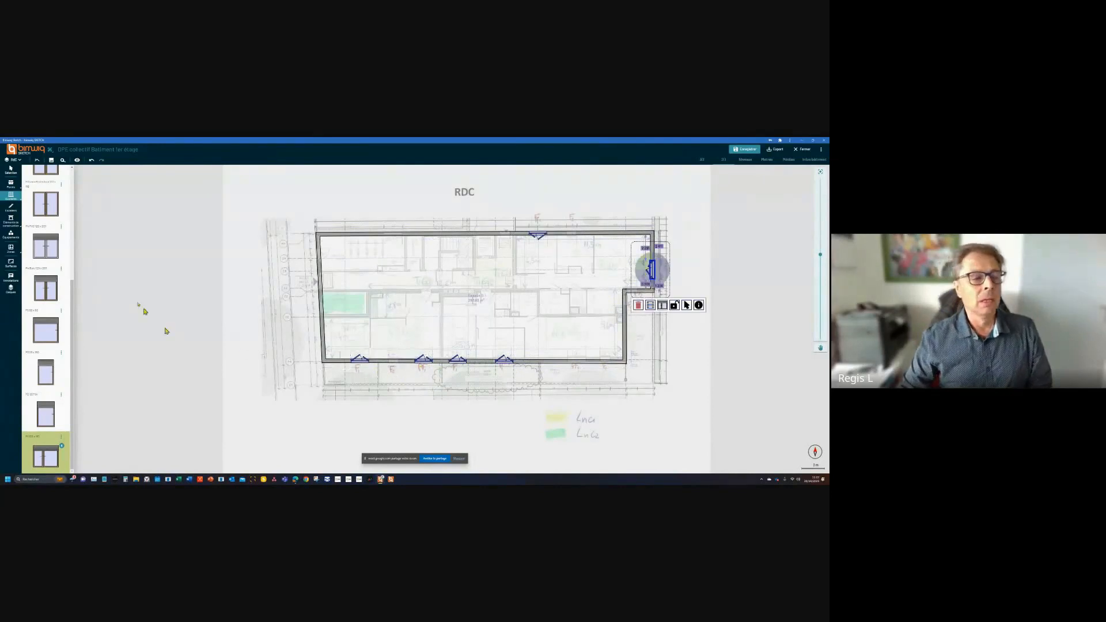
- Add single-leaf windows: one between the first two lower-wall windows, one near that wall's right end, and one in the upper wall
click(46, 412)
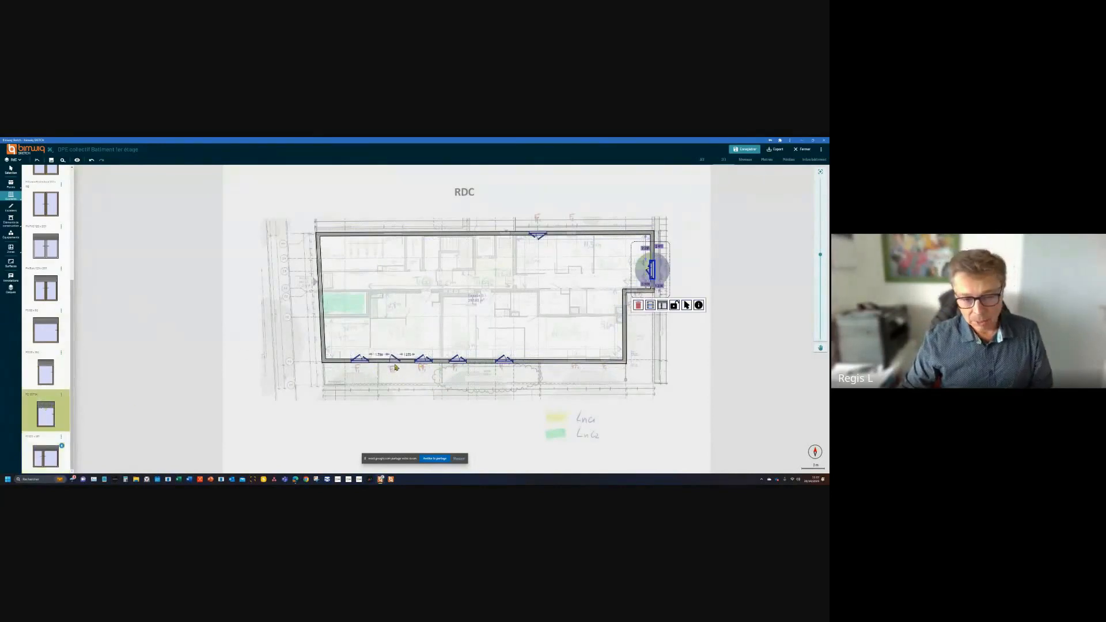
click(395, 367)
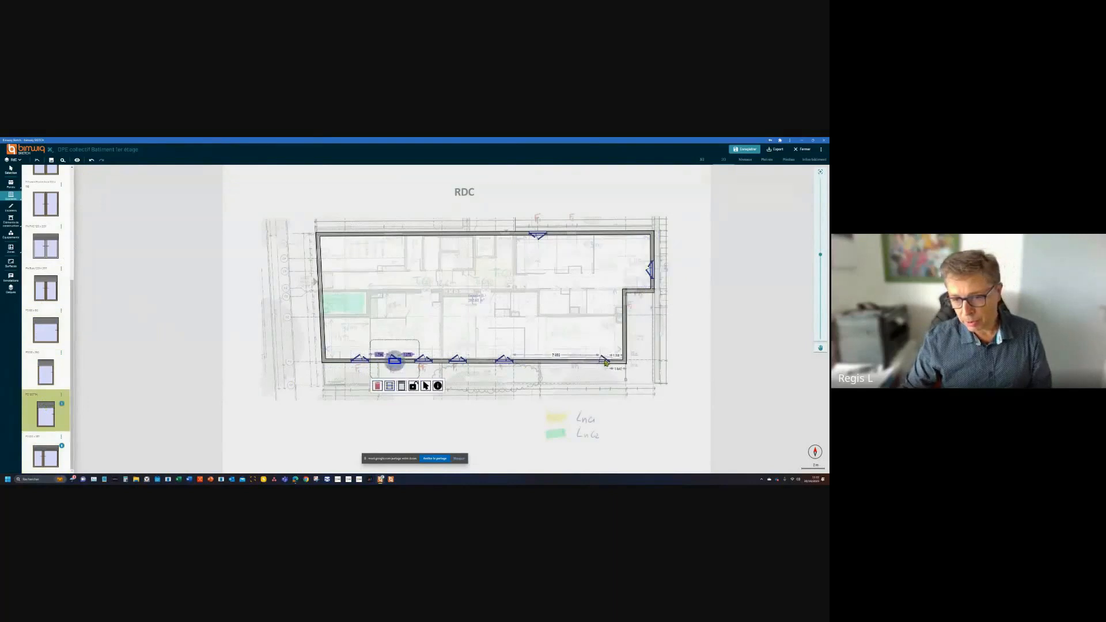
click(572, 234)
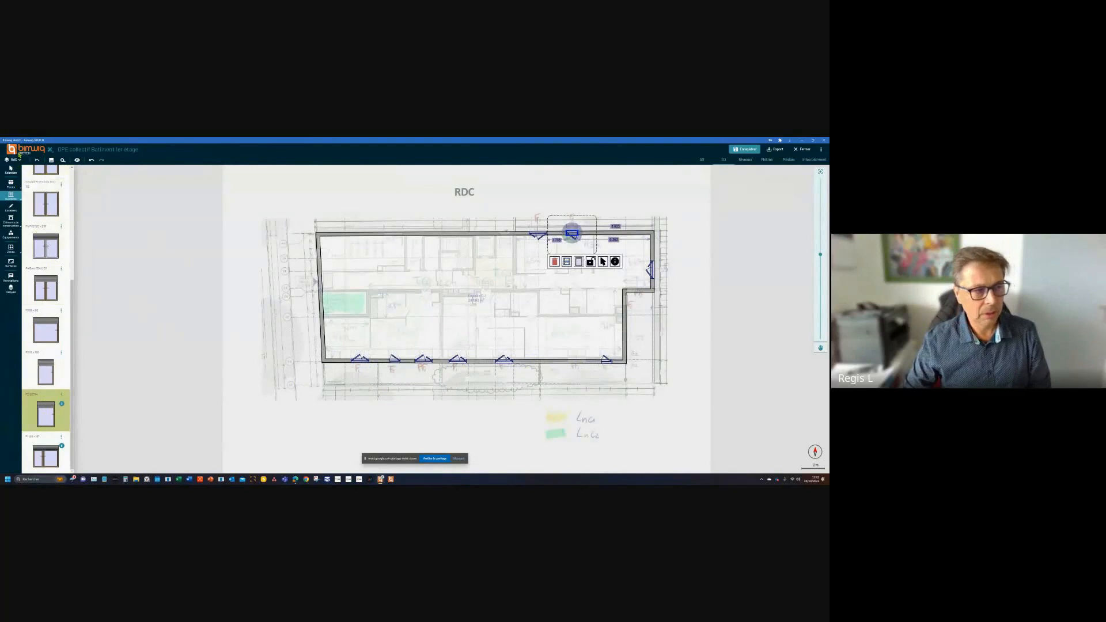
- Check the placed windows against the plan's markings and view the building with its windows in 3D
click(11, 170)
scroll(423, 374, up, 3)
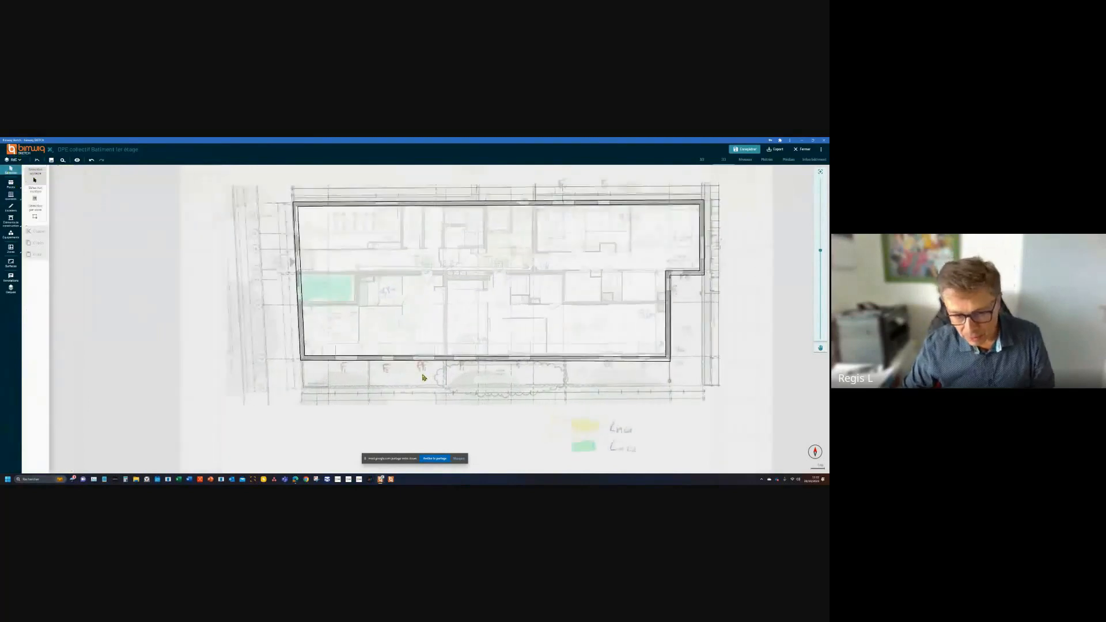
scroll(424, 375, up, 2)
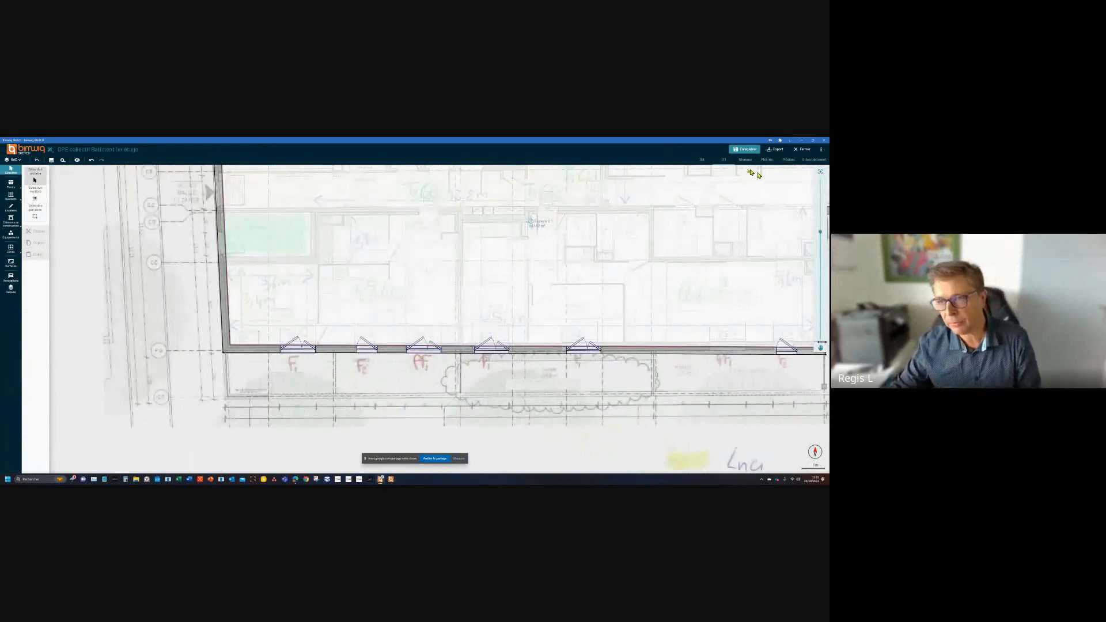
click(703, 162)
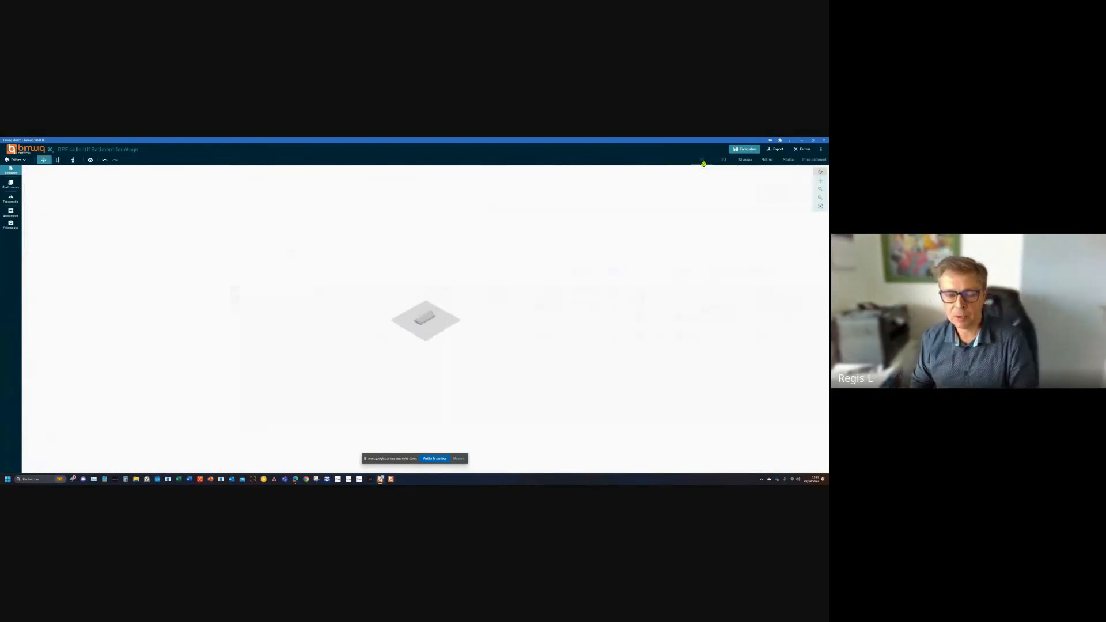
scroll(435, 343, up, 4)
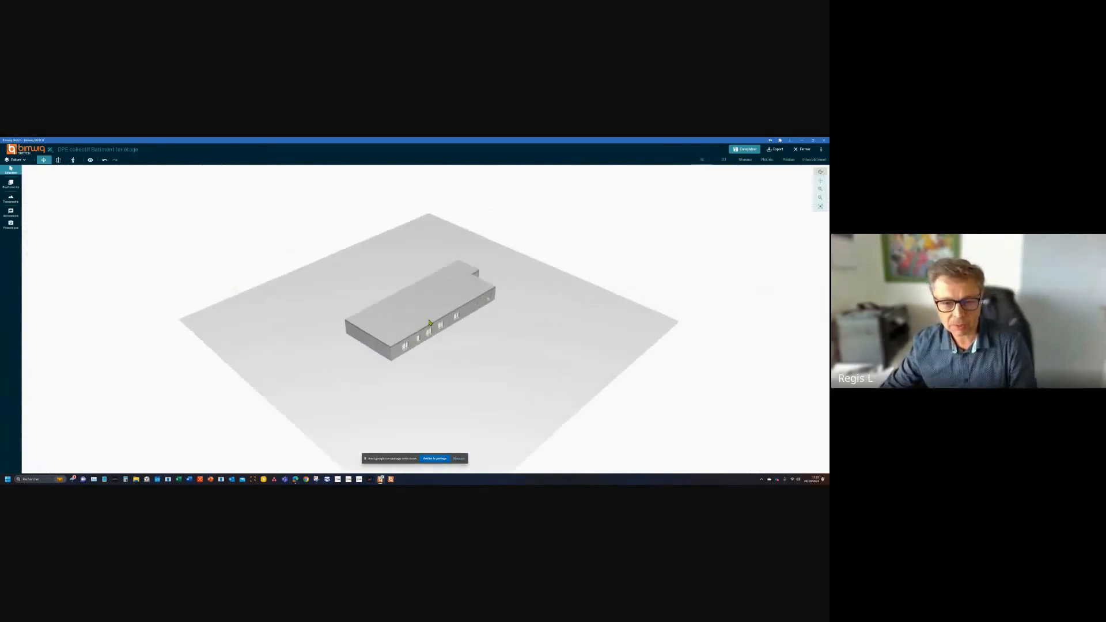
drag(435, 340, 414, 318)
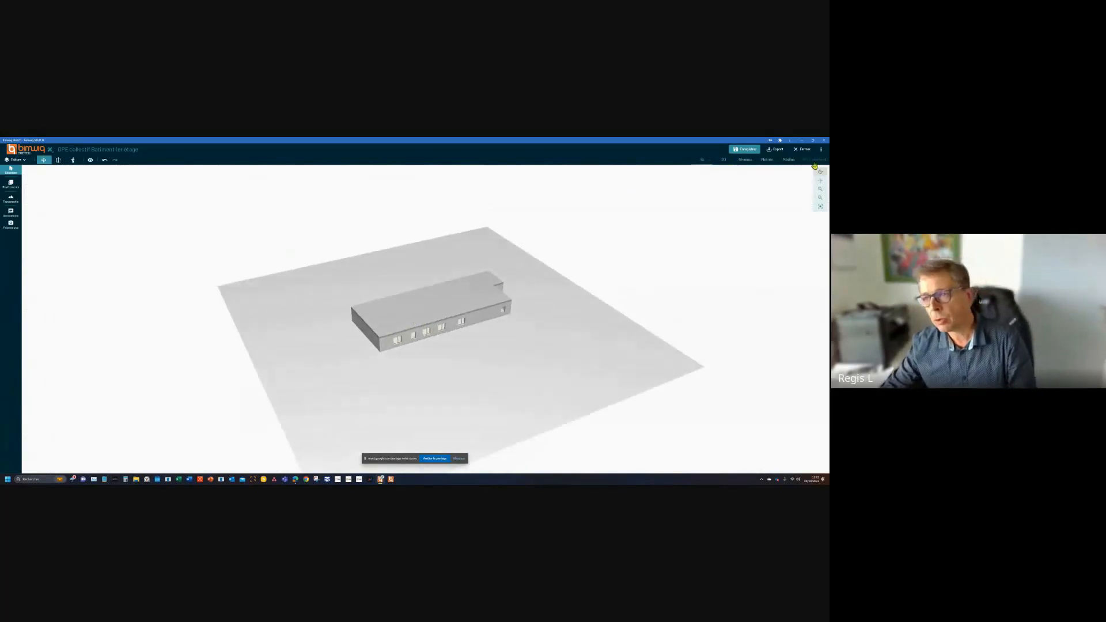
- Look through the project's photos and imported plan images
click(789, 160)
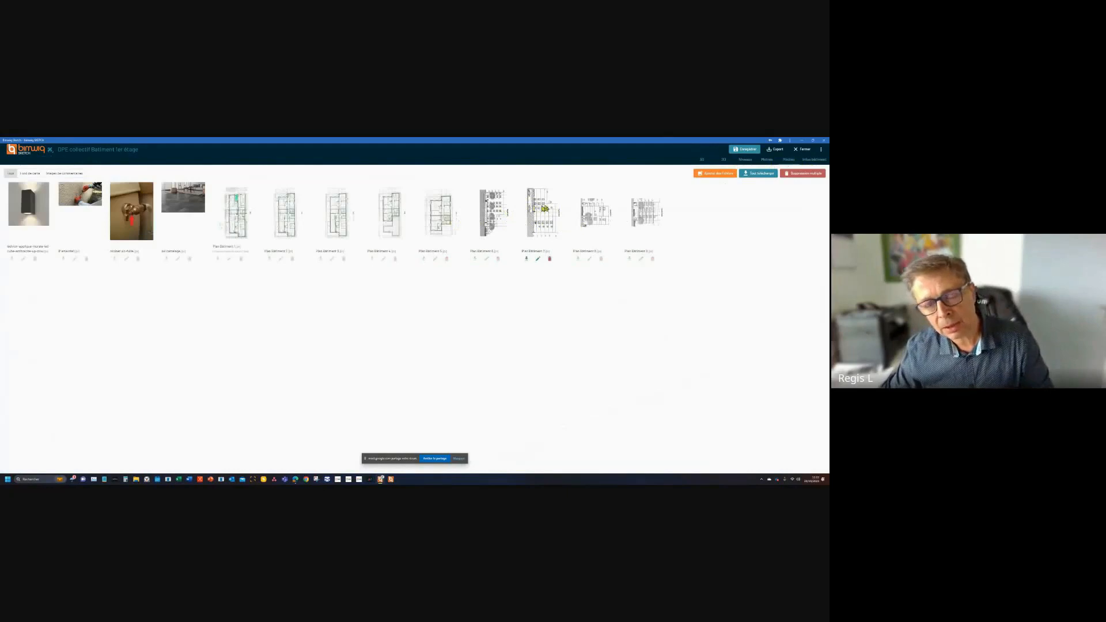
drag(675, 181, 703, 171)
click(727, 211)
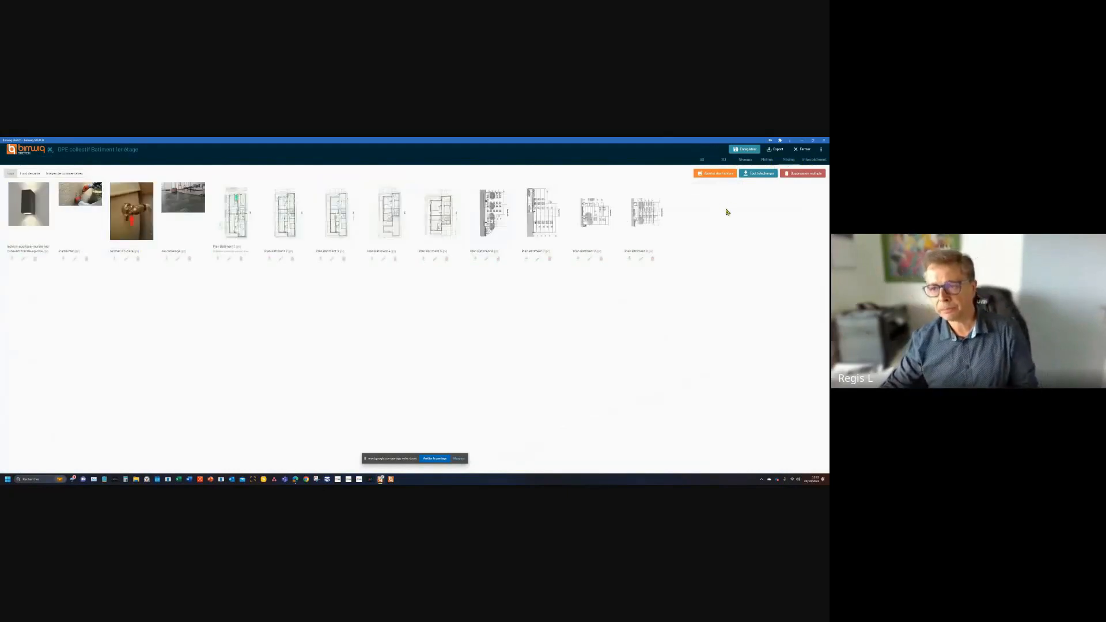
- Change the third opening from the left on the lower outer wall of the 2D plan to the tall two-leaf type without a shutter box
click(723, 161)
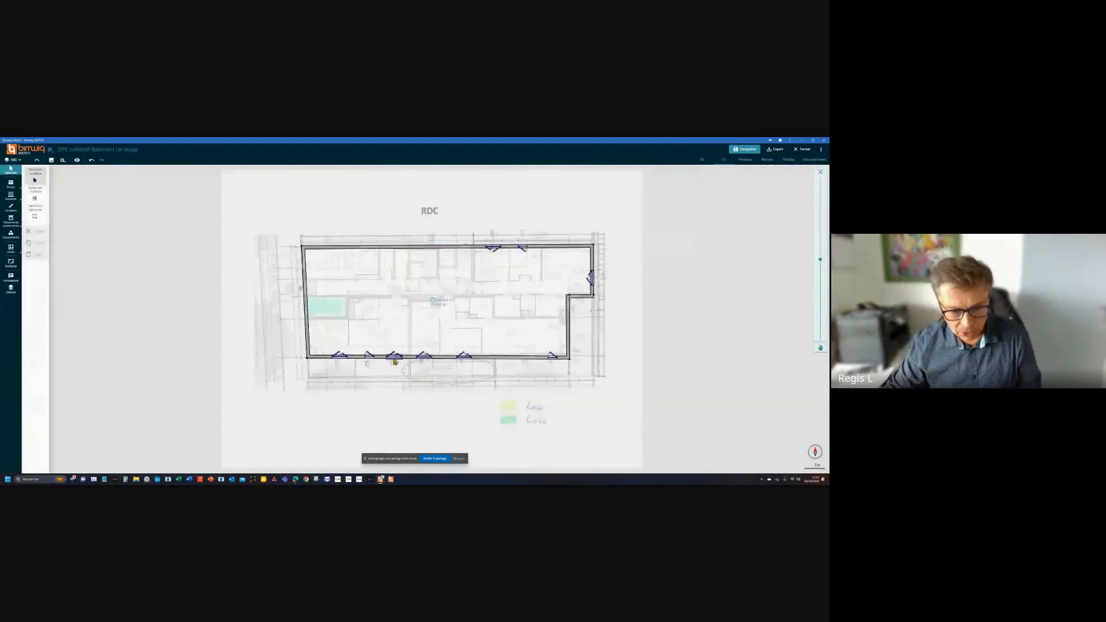
click(395, 361)
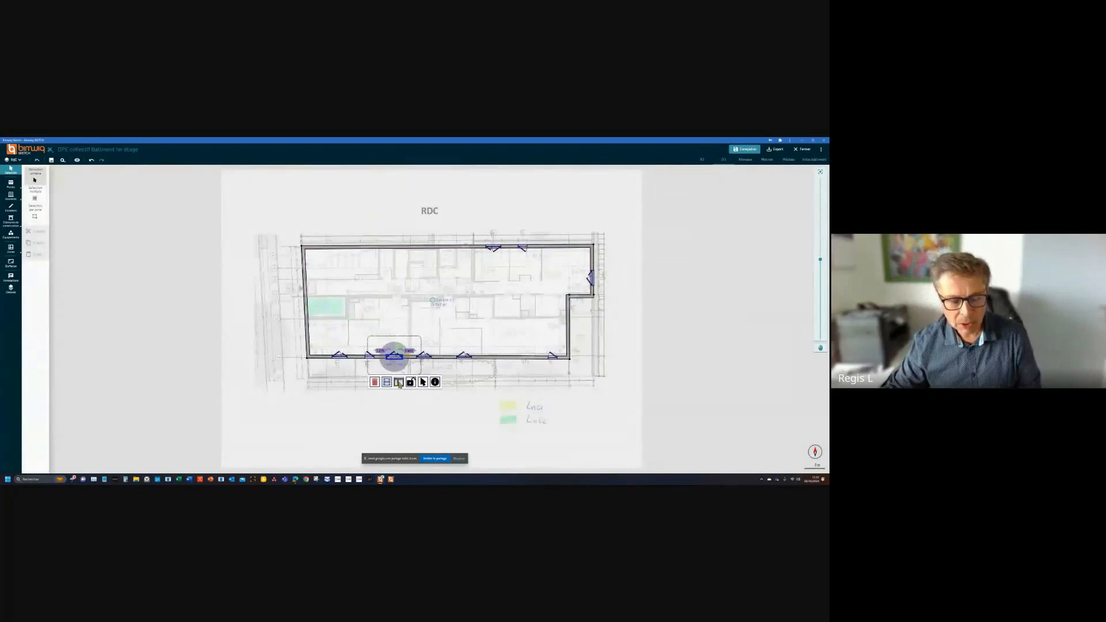
click(399, 383)
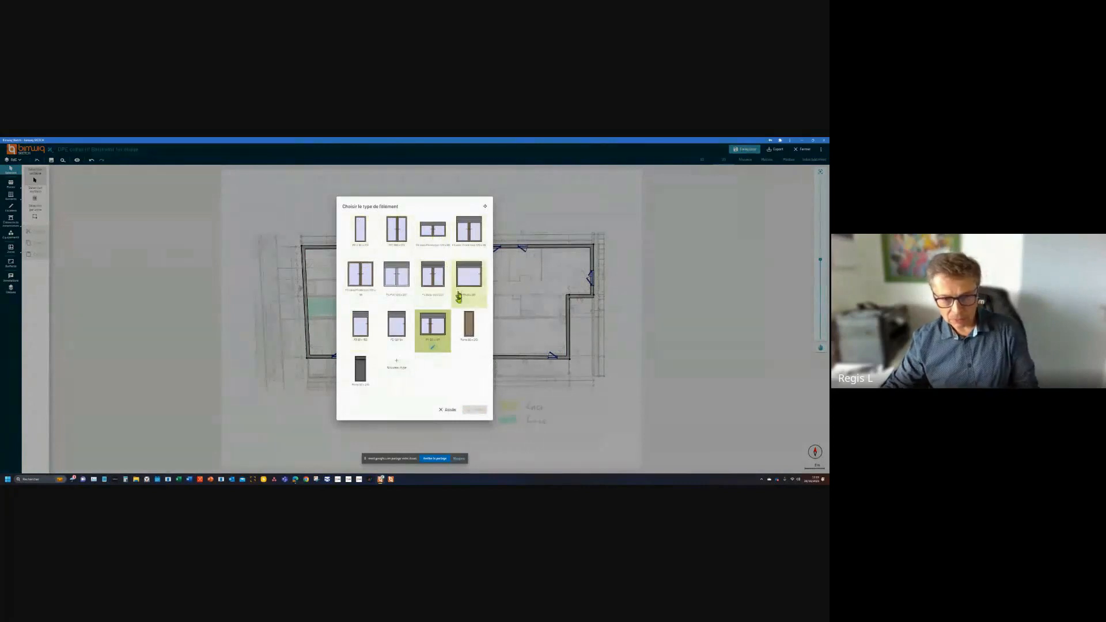
click(399, 244)
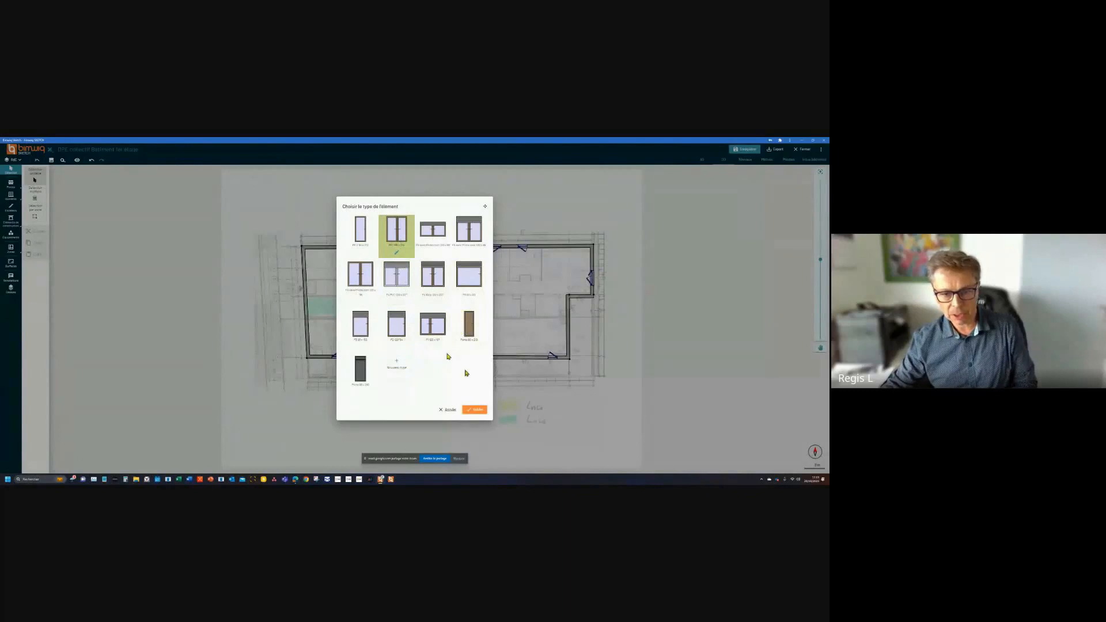
click(477, 409)
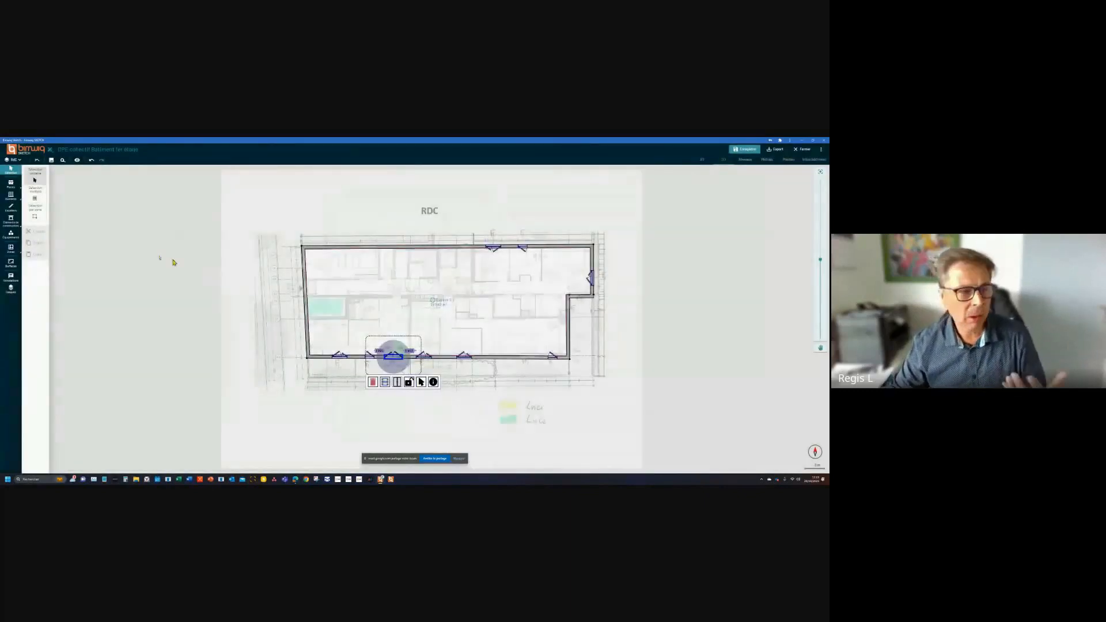
- Draw a continuous inner wall with the third wall type around the green room, along the corridor, ending in a short downward return
click(11, 186)
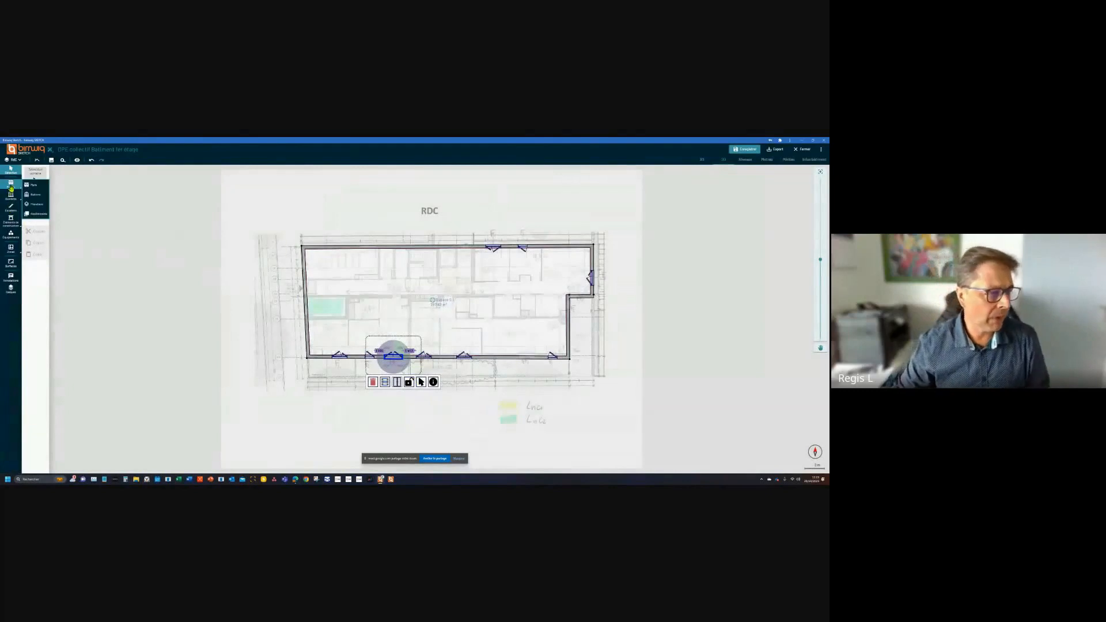
click(32, 185)
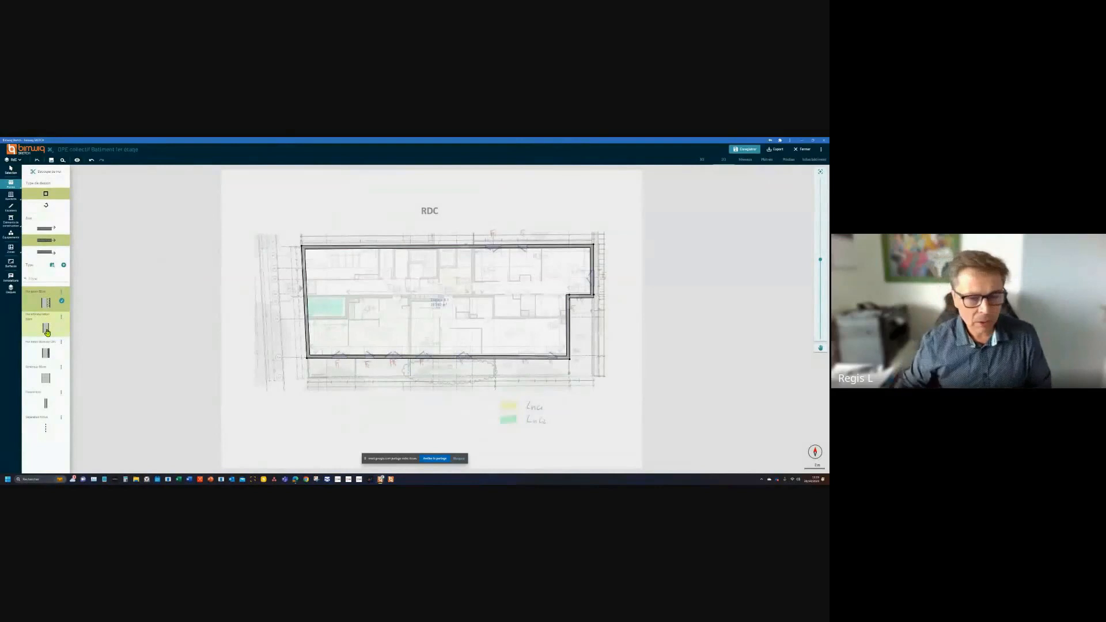
scroll(314, 305, up, 3)
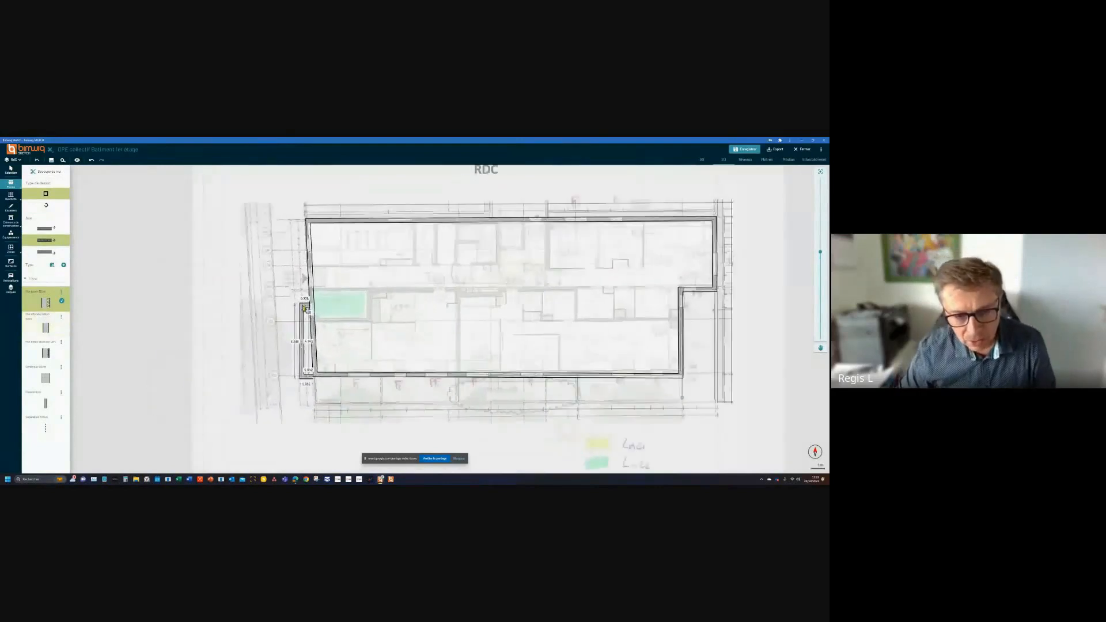
scroll(193, 268, up, 5)
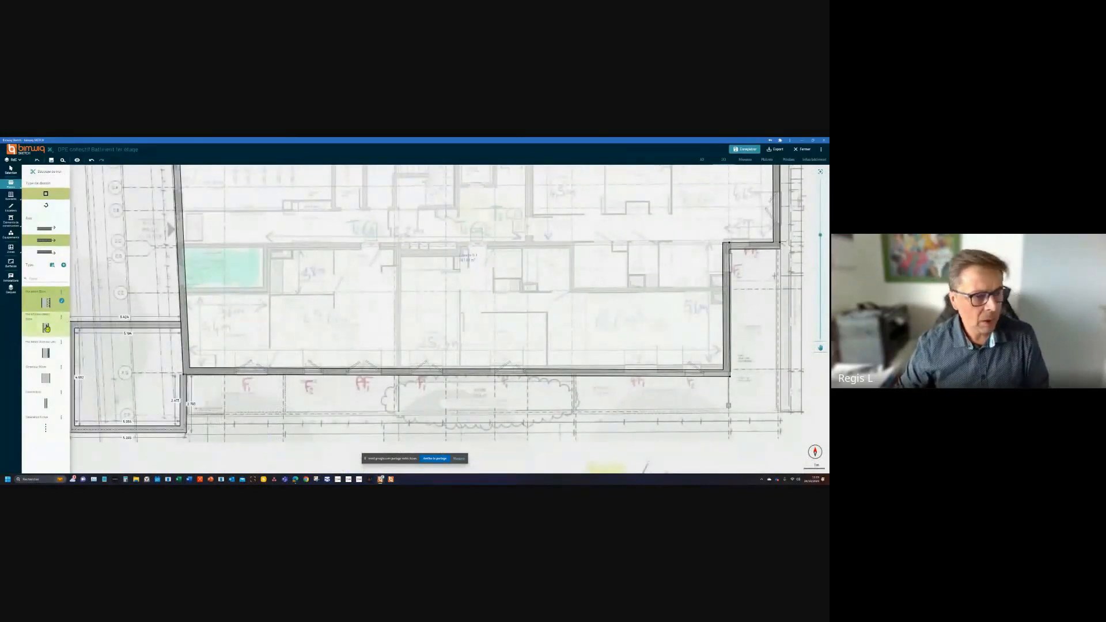
click(39, 350)
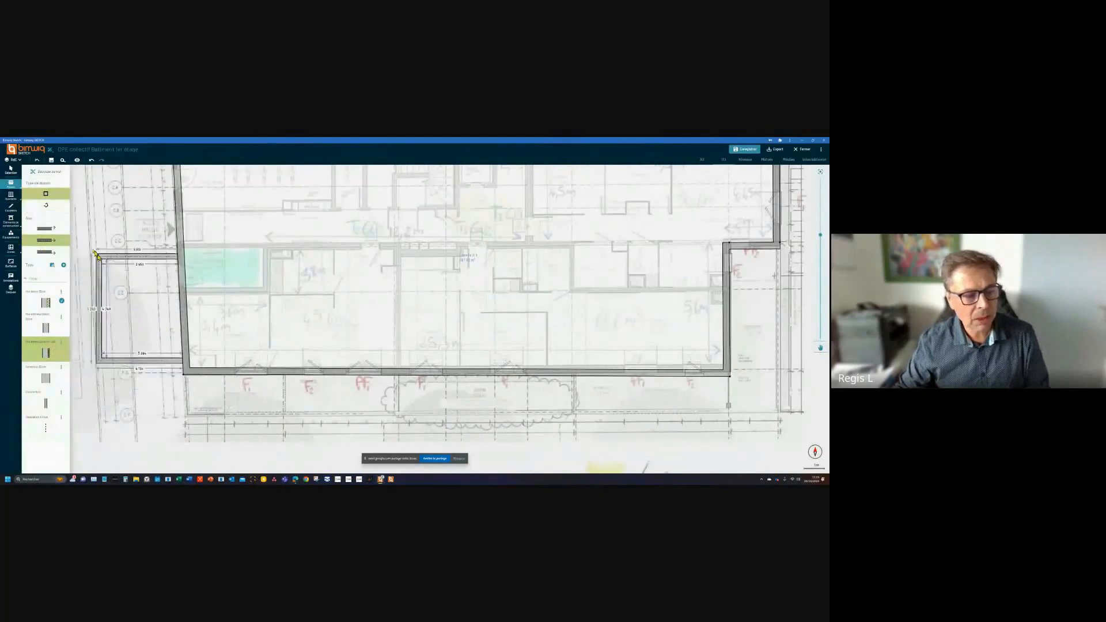
click(47, 205)
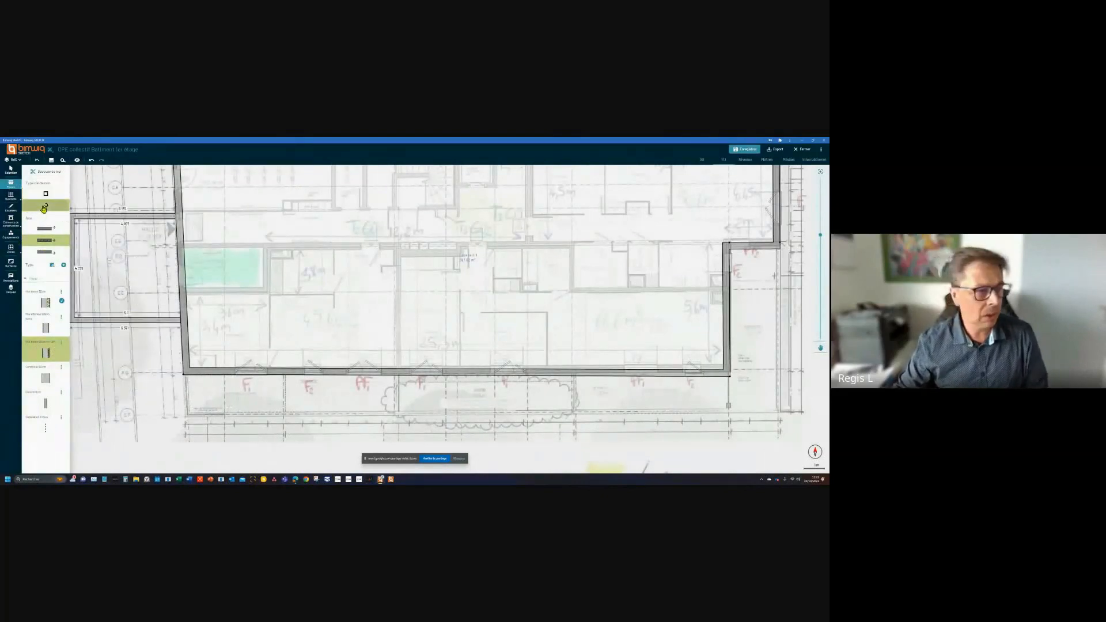
click(183, 293)
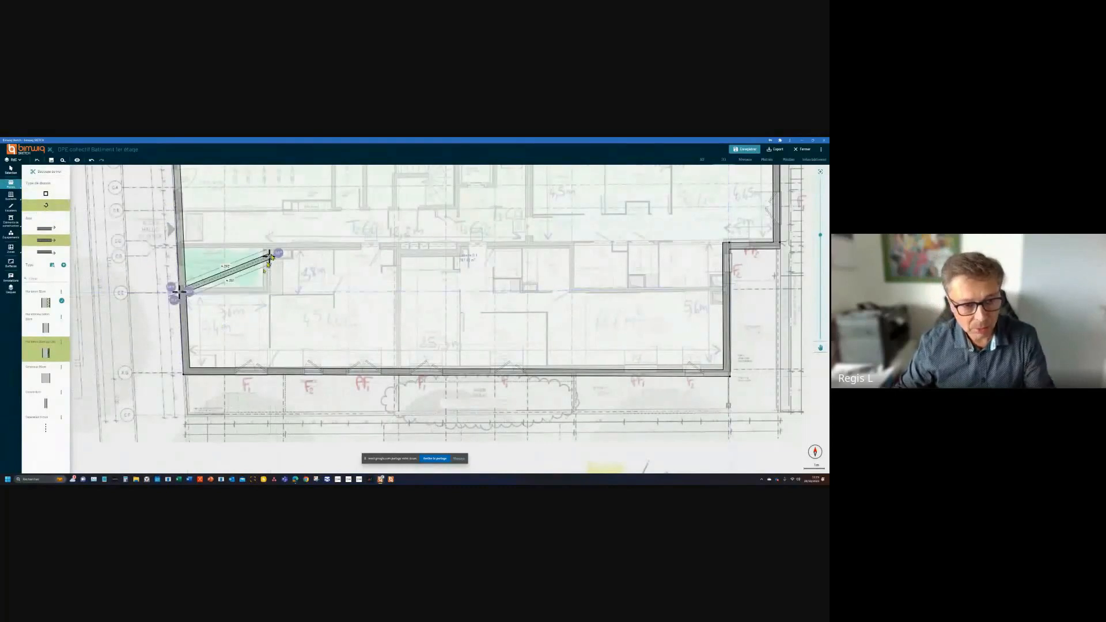
click(268, 291)
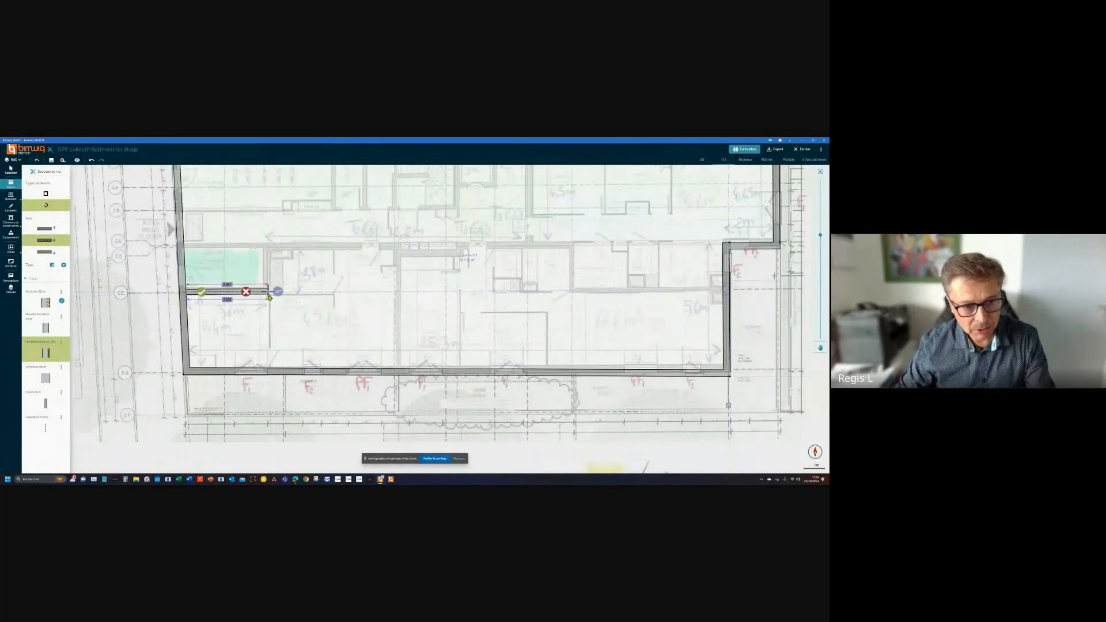
click(268, 246)
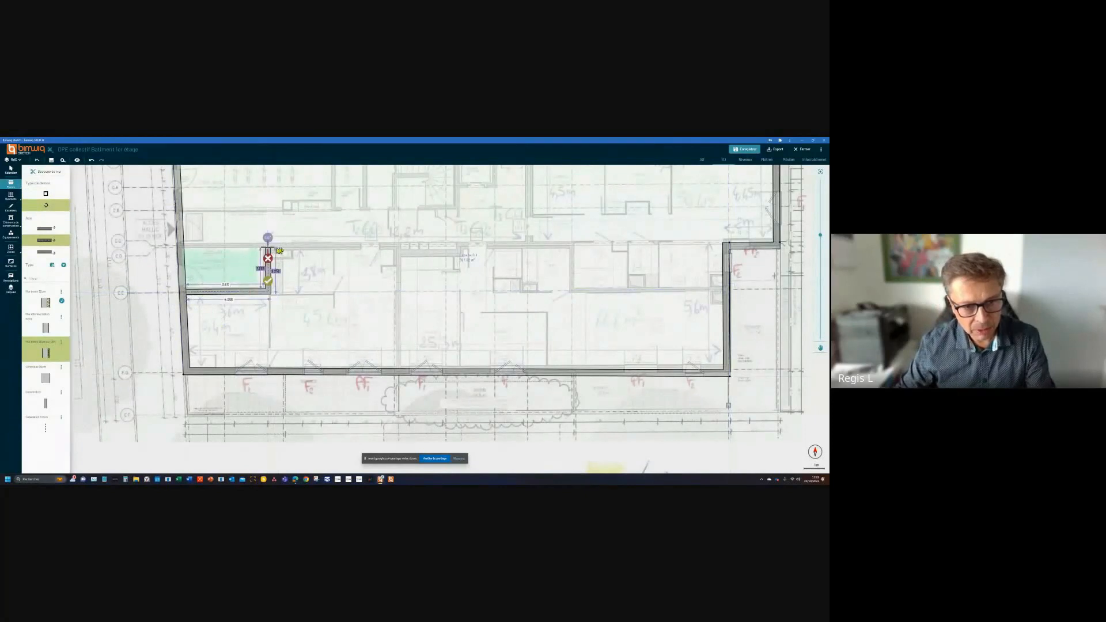
click(398, 252)
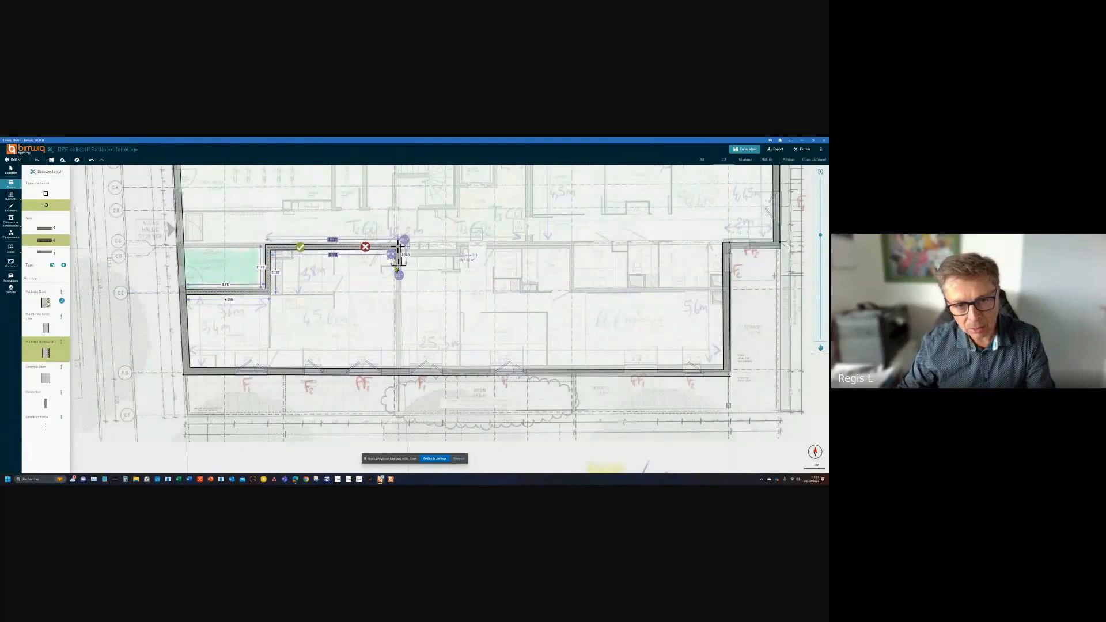
click(398, 252)
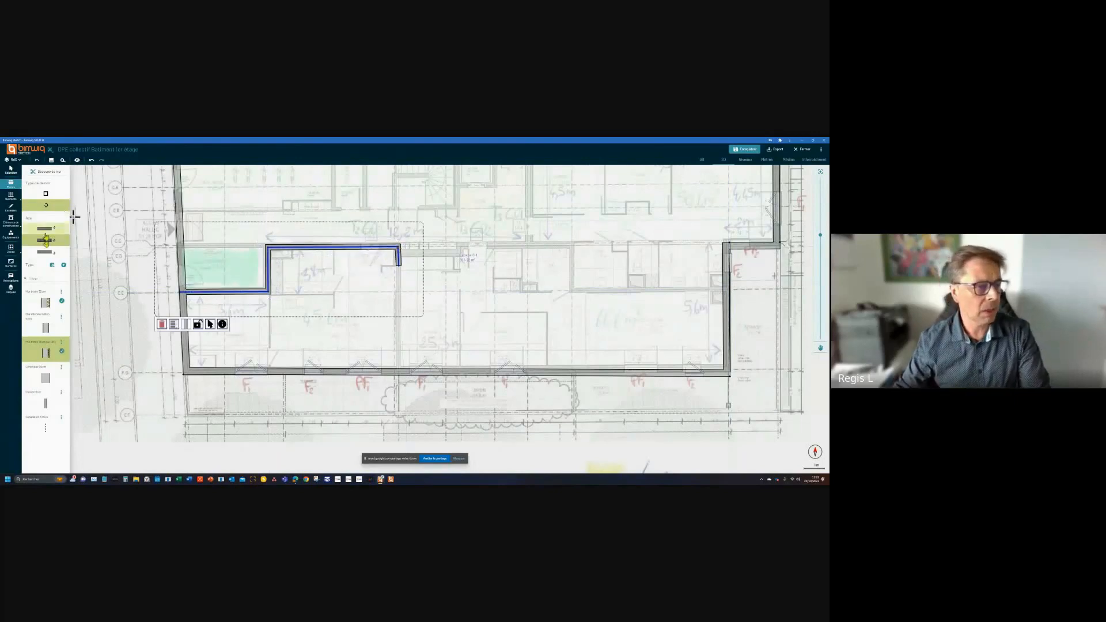
key(Escape)
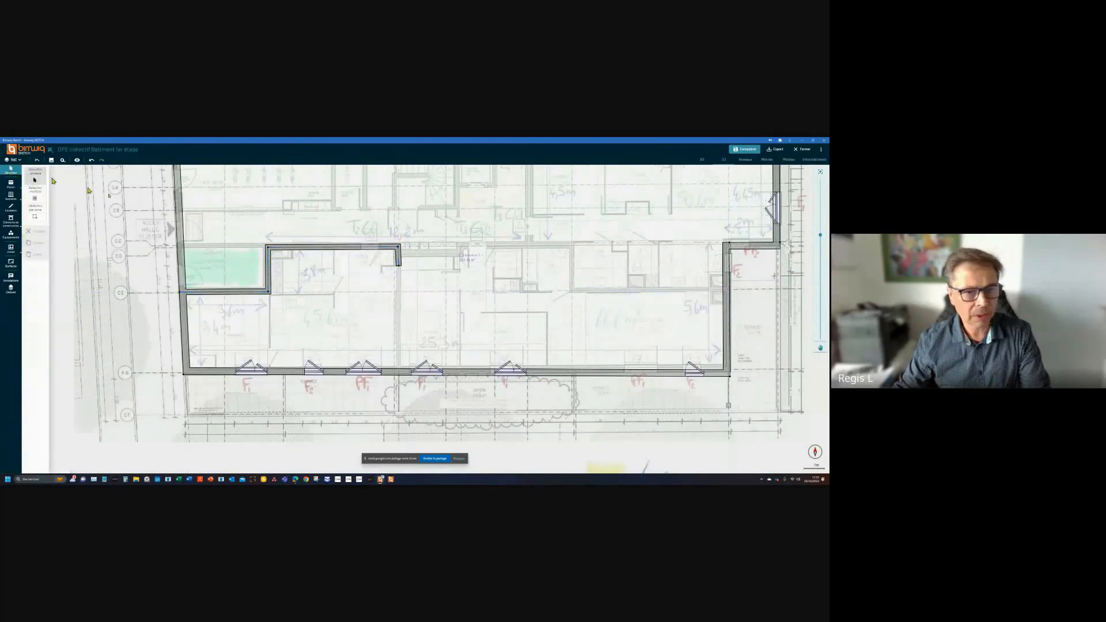
- Draw an inner wall with the second wall type from the end of the short return down to the lower outer wall
click(399, 267)
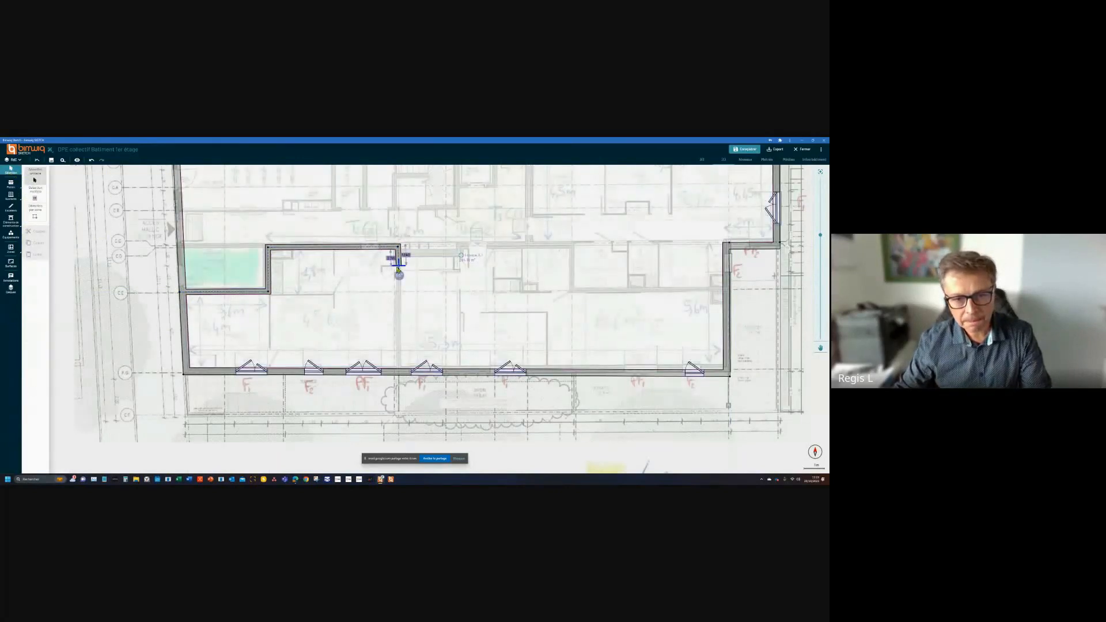
drag(398, 270, 400, 270)
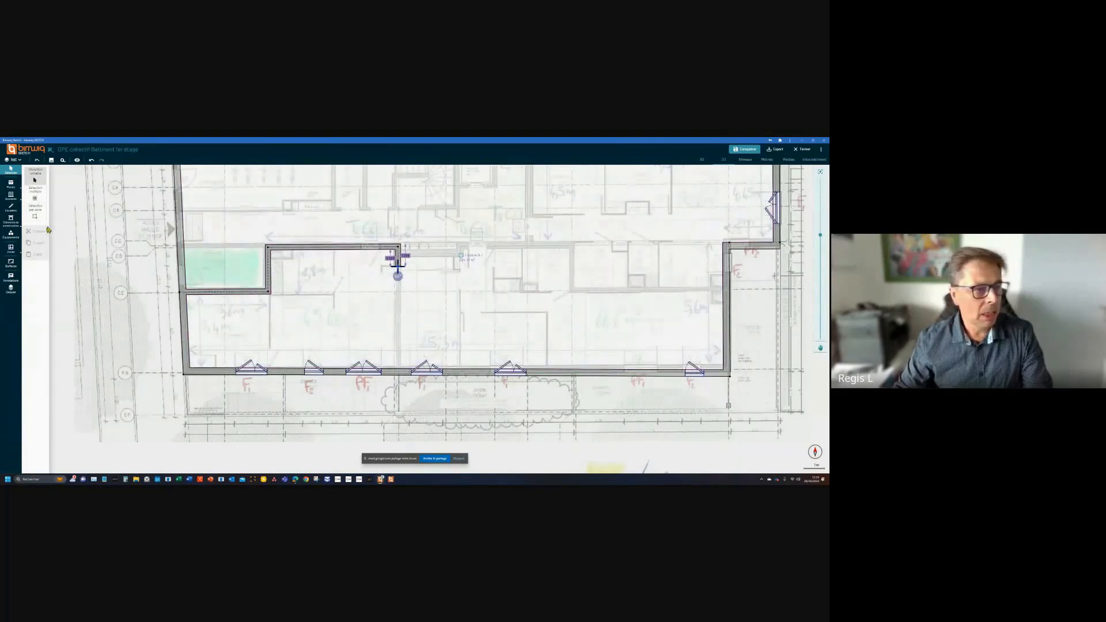
click(11, 185)
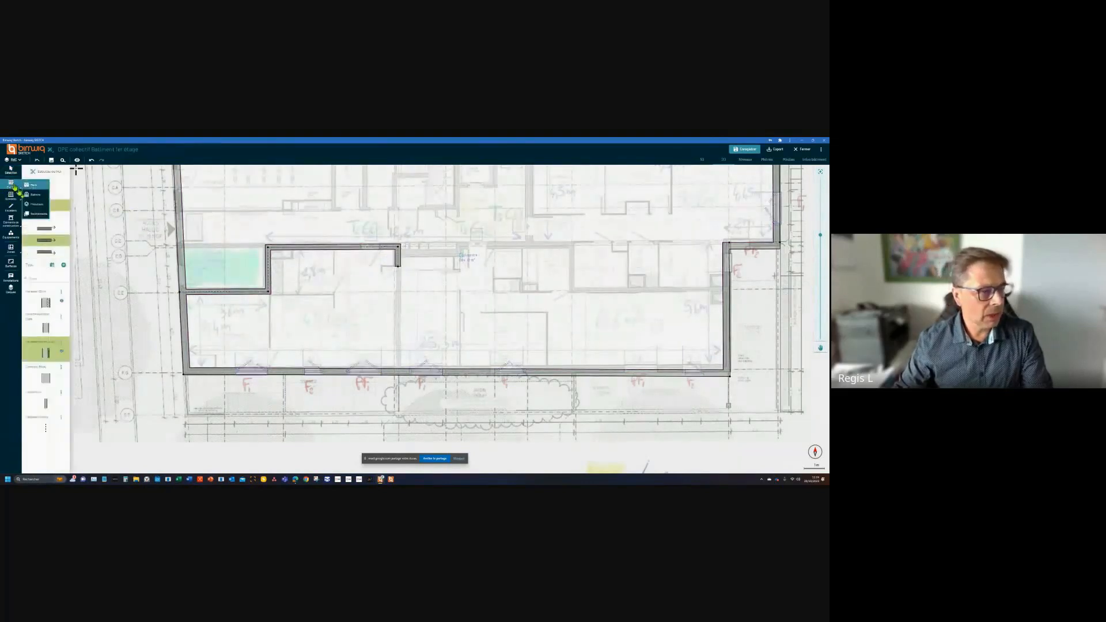
click(46, 327)
drag(399, 267, 399, 375)
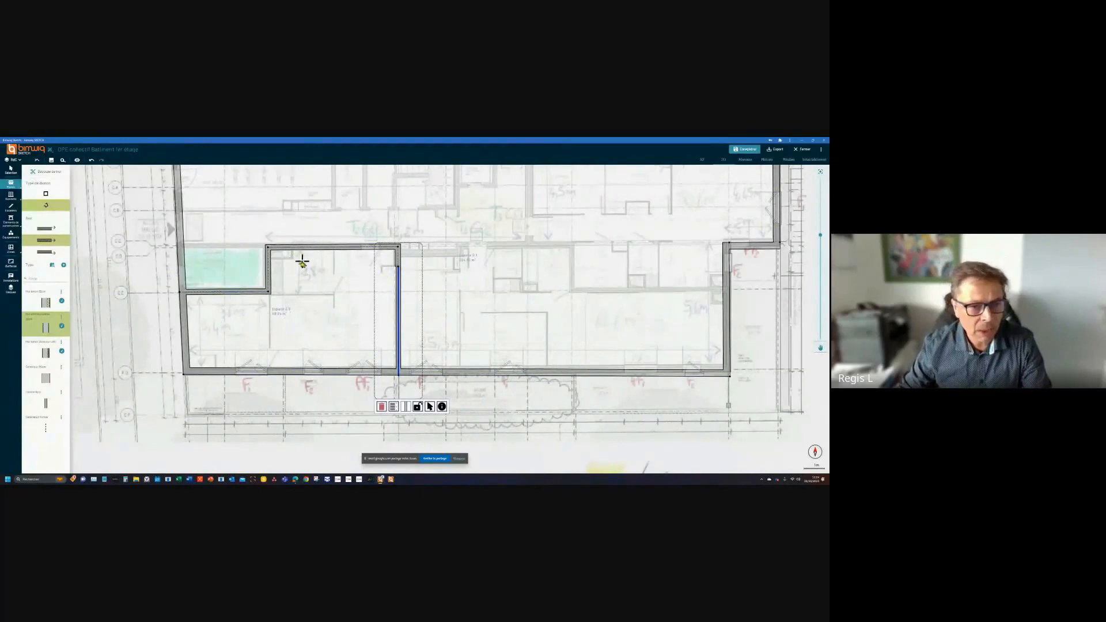
- Enclose the small duct in the inner corner beside the green room with two thin partition segments
click(46, 403)
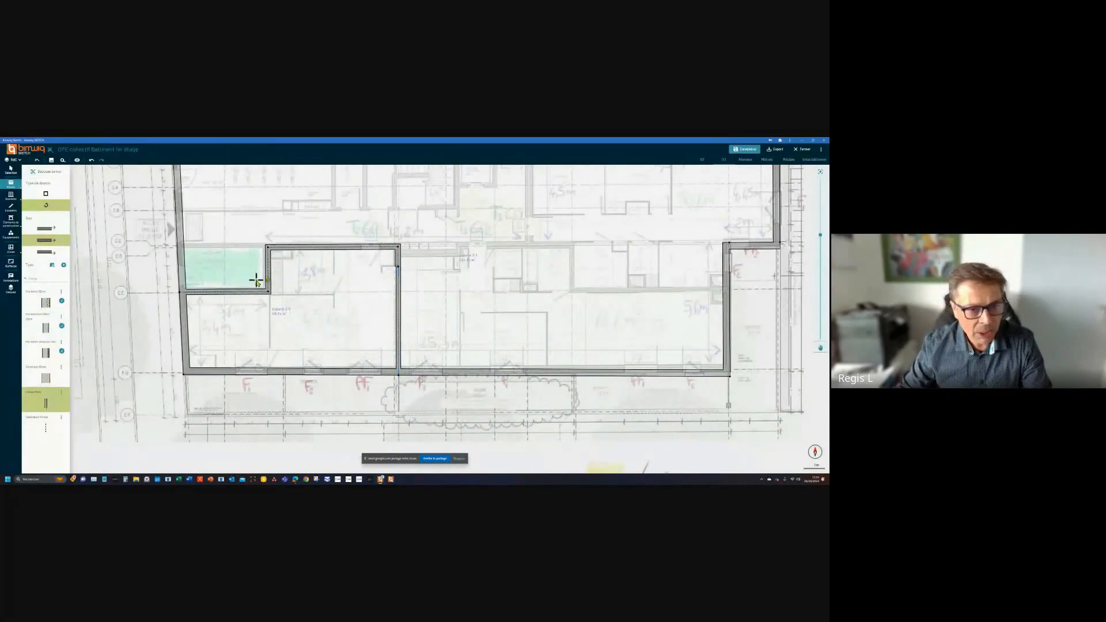
click(291, 248)
click(291, 260)
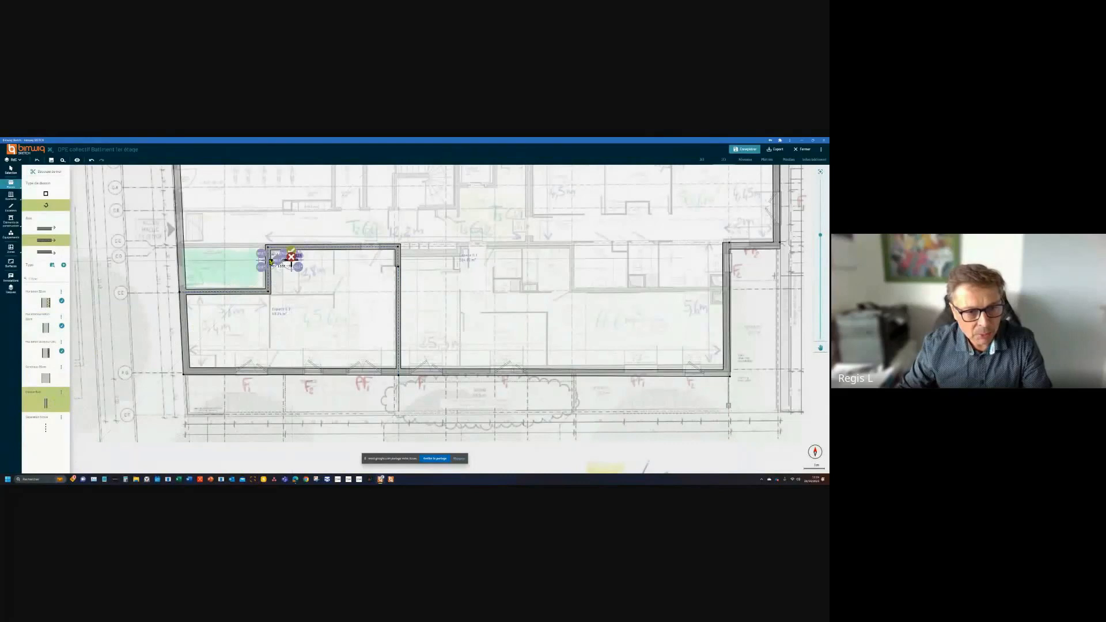
click(269, 260)
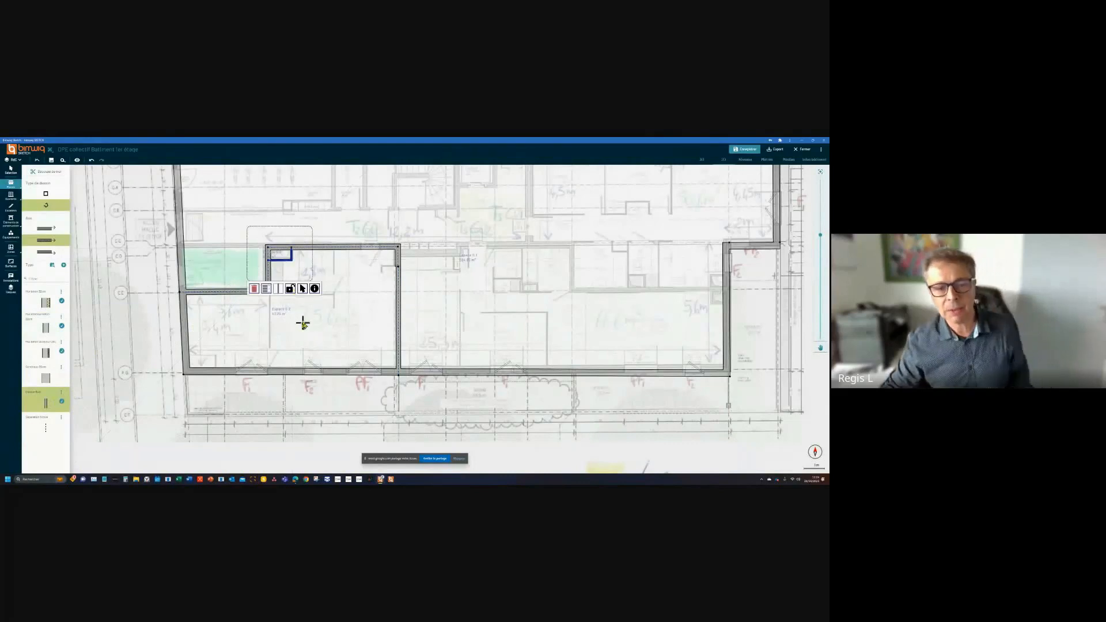
scroll(313, 326, down, 3)
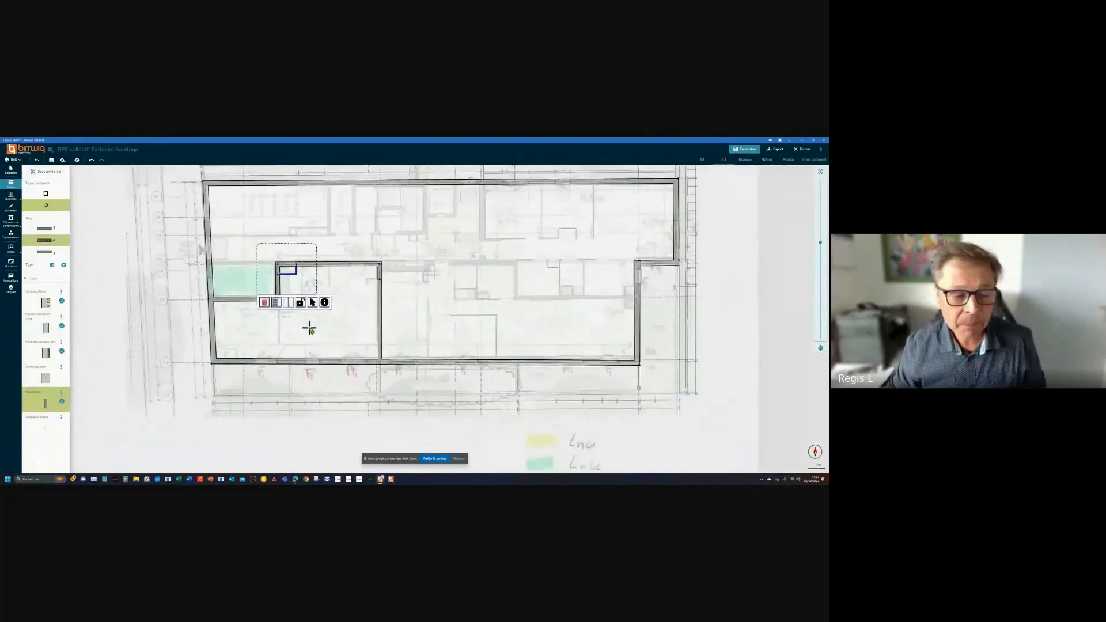
click(312, 303)
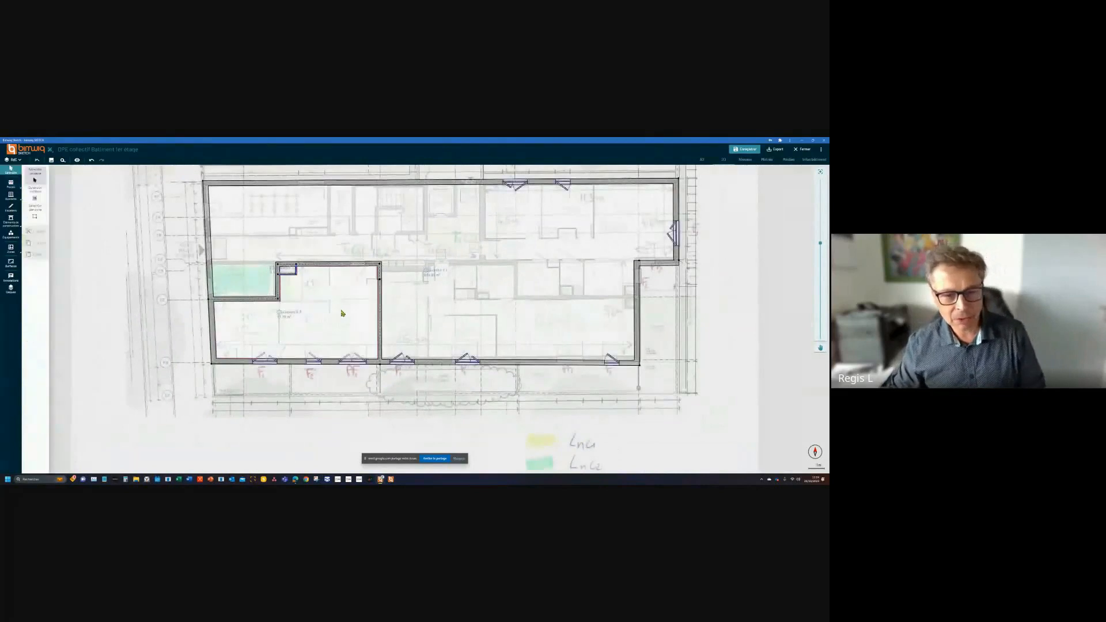
- Display the plan's walls and windows in the colours of their assigned groups
scroll(346, 314, down, 1)
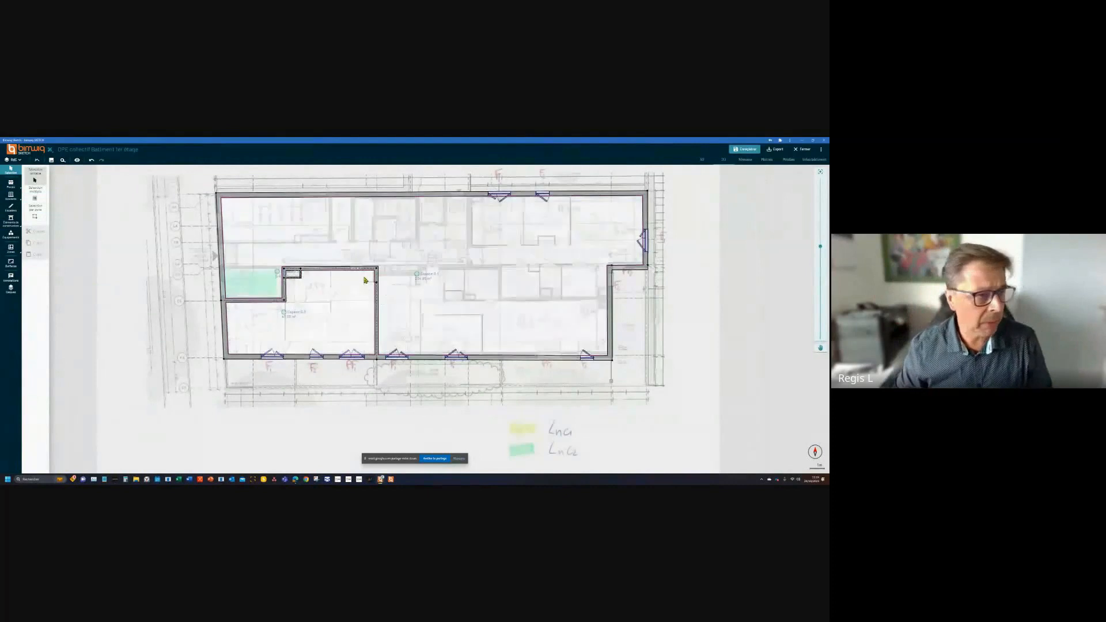
click(15, 290)
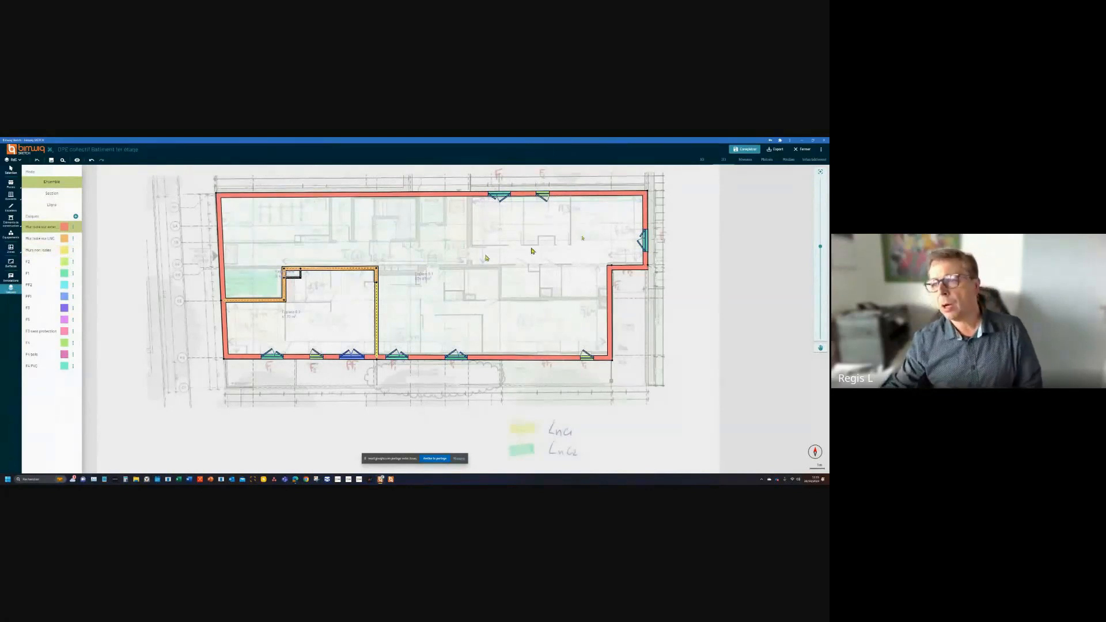
- Preview the plan's PDF export with exterior and interior dimensions shown, and leave it without exporting
click(778, 149)
mouse_move(793, 186)
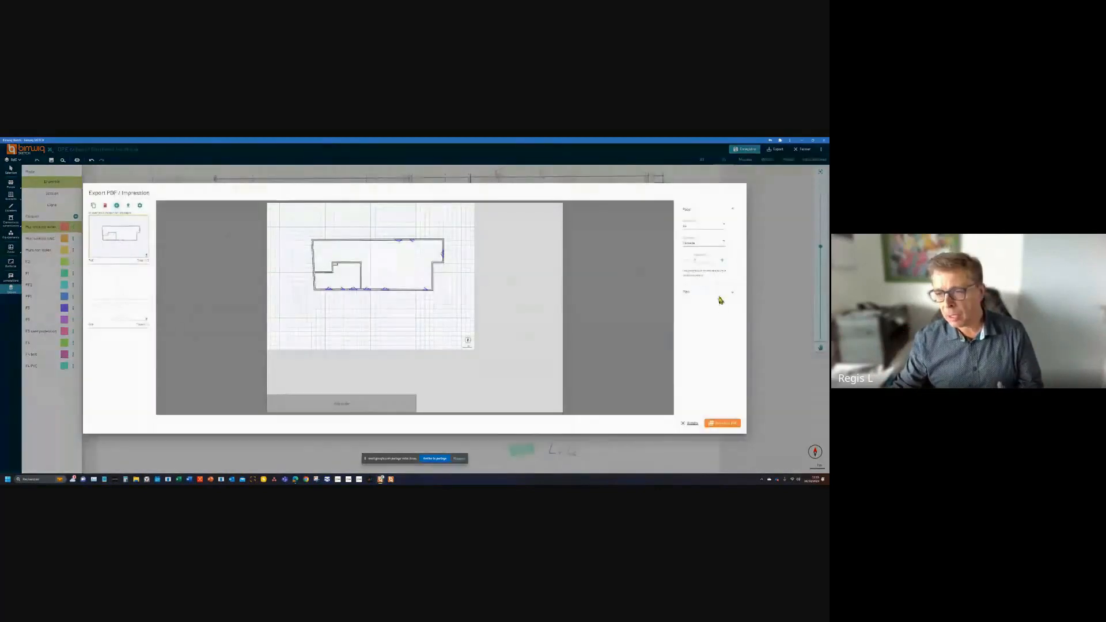
click(721, 297)
scroll(715, 322, down, 4)
scroll(715, 329, down, 8)
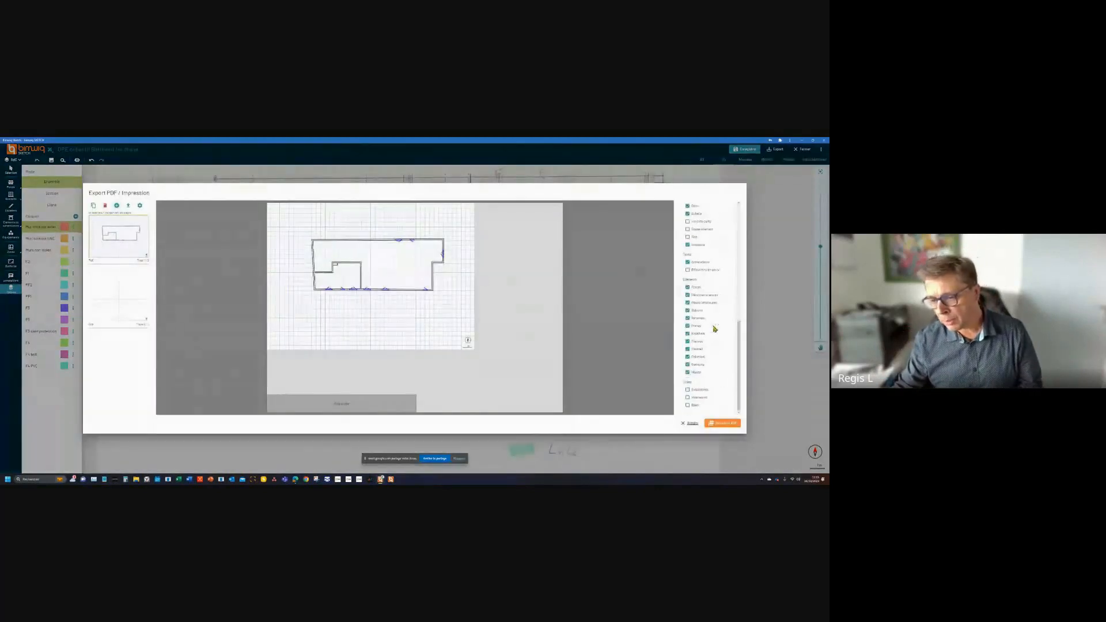
click(701, 393)
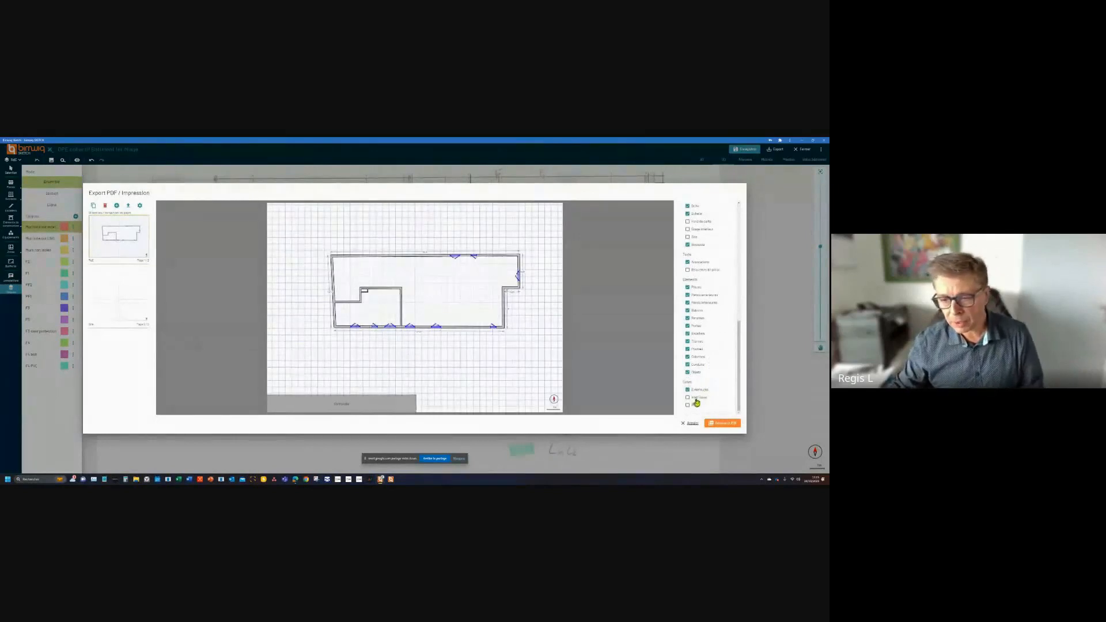
click(699, 400)
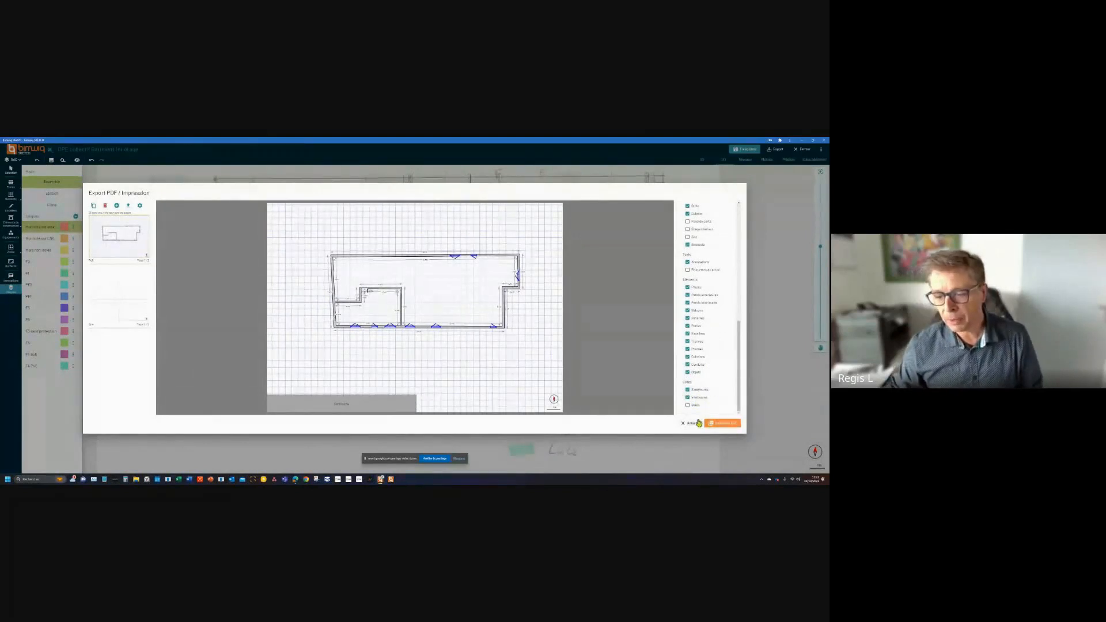
click(693, 425)
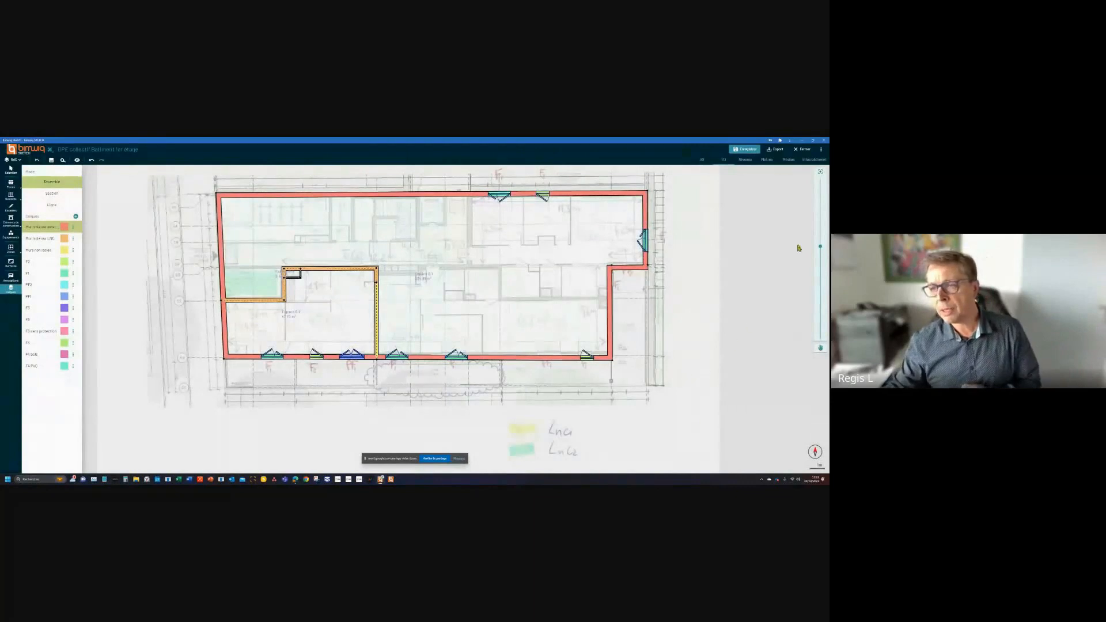
- Export the building model to IFC and show it full screen in the BIMvision viewer
click(776, 150)
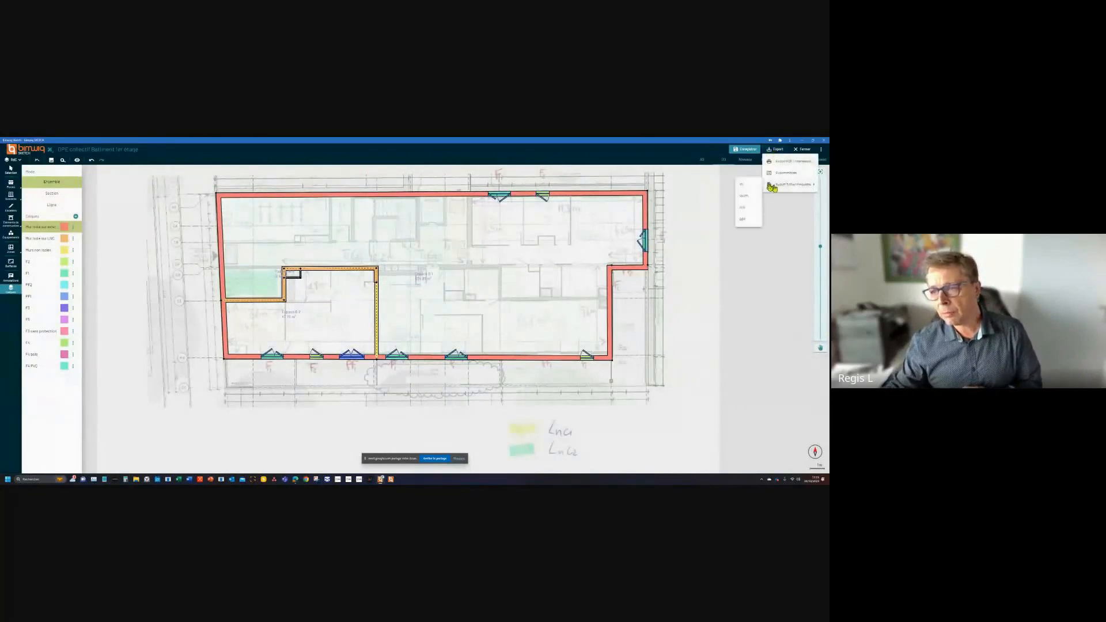
click(760, 186)
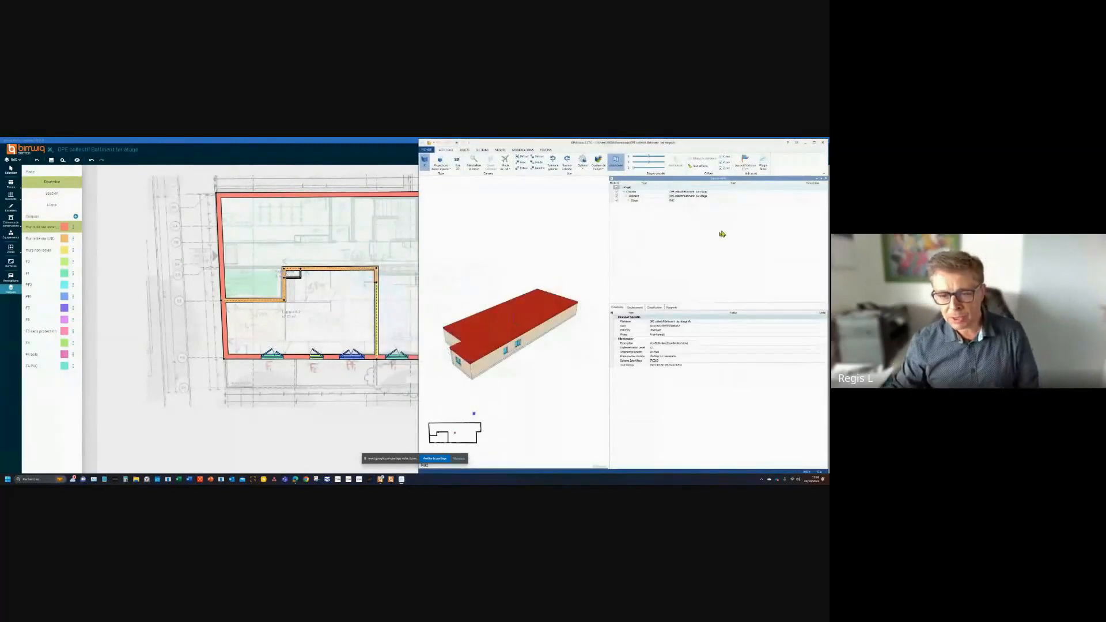
click(813, 143)
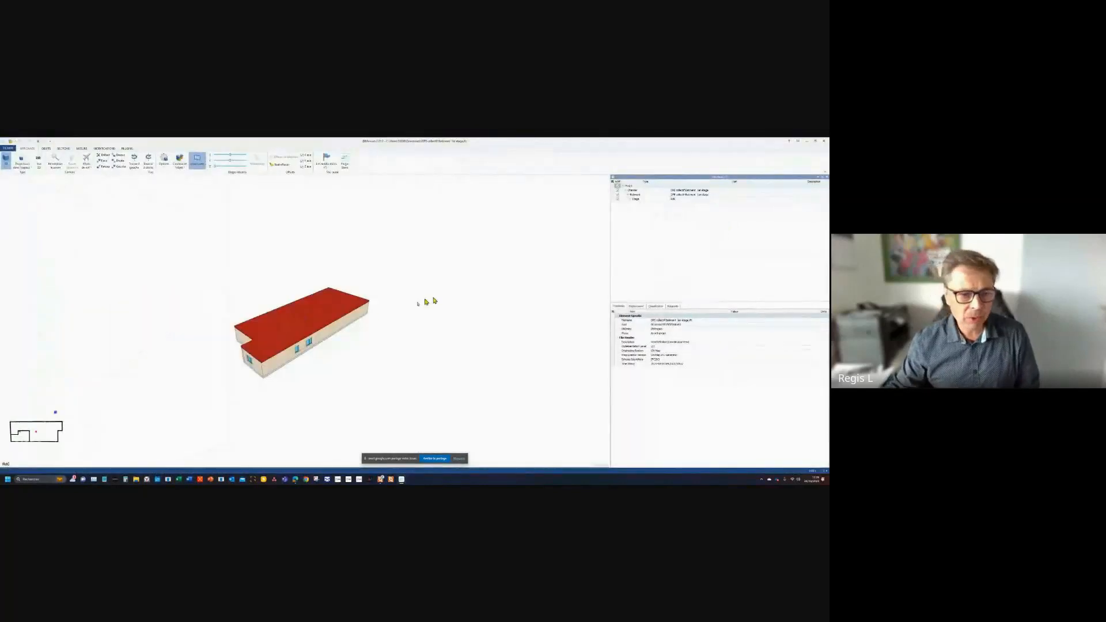
- Inspect the top slab and a facade wall of the exported 3D model, and close the viewer
click(336, 311)
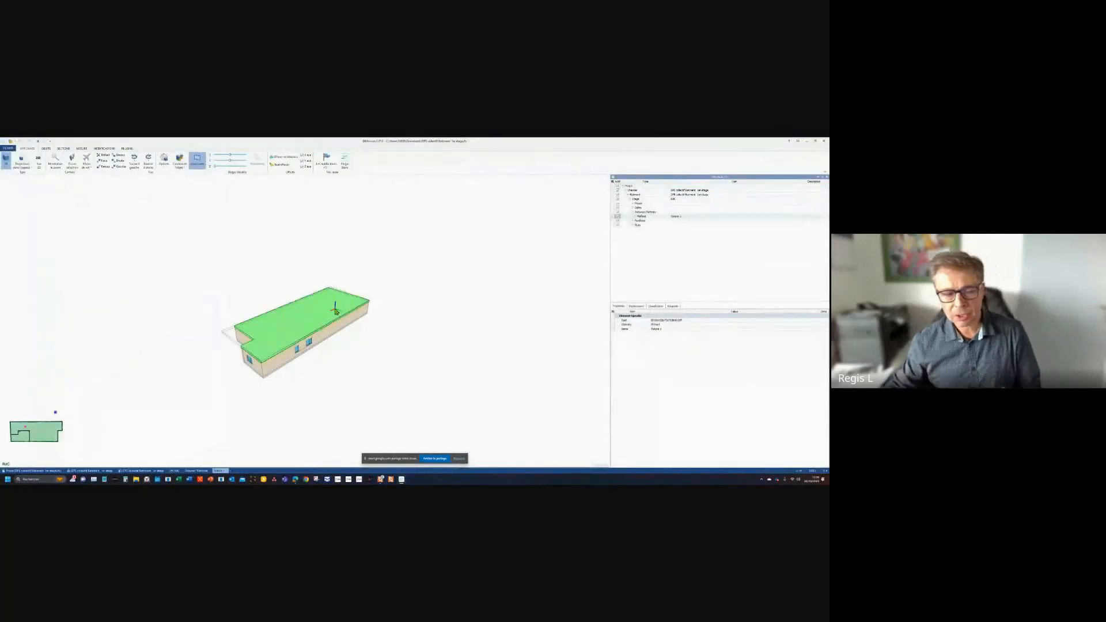
click(341, 328)
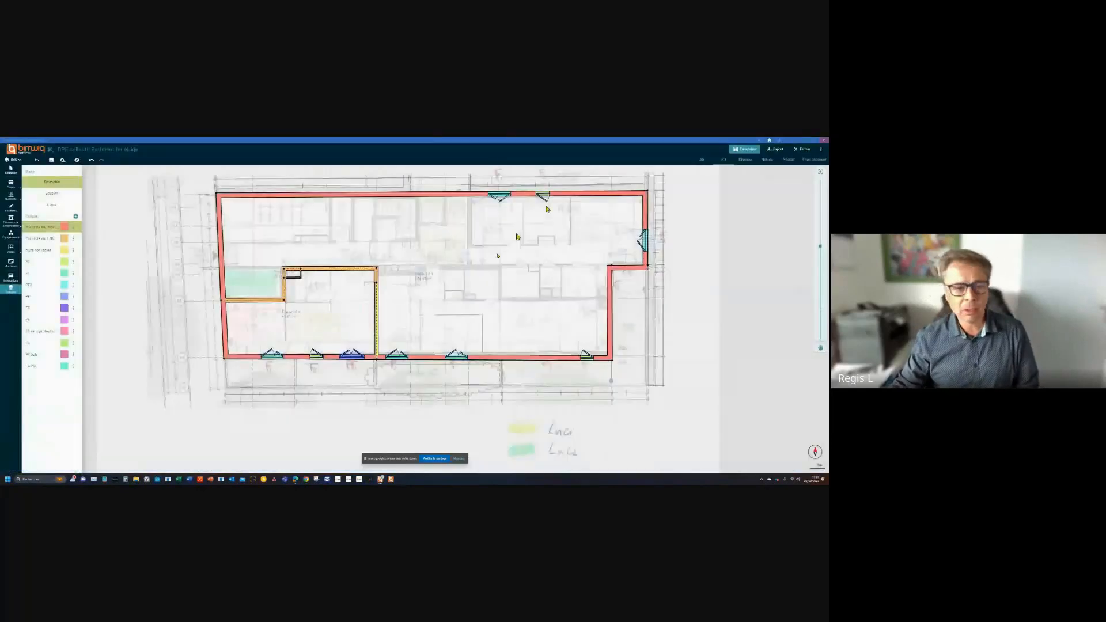
click(824, 141)
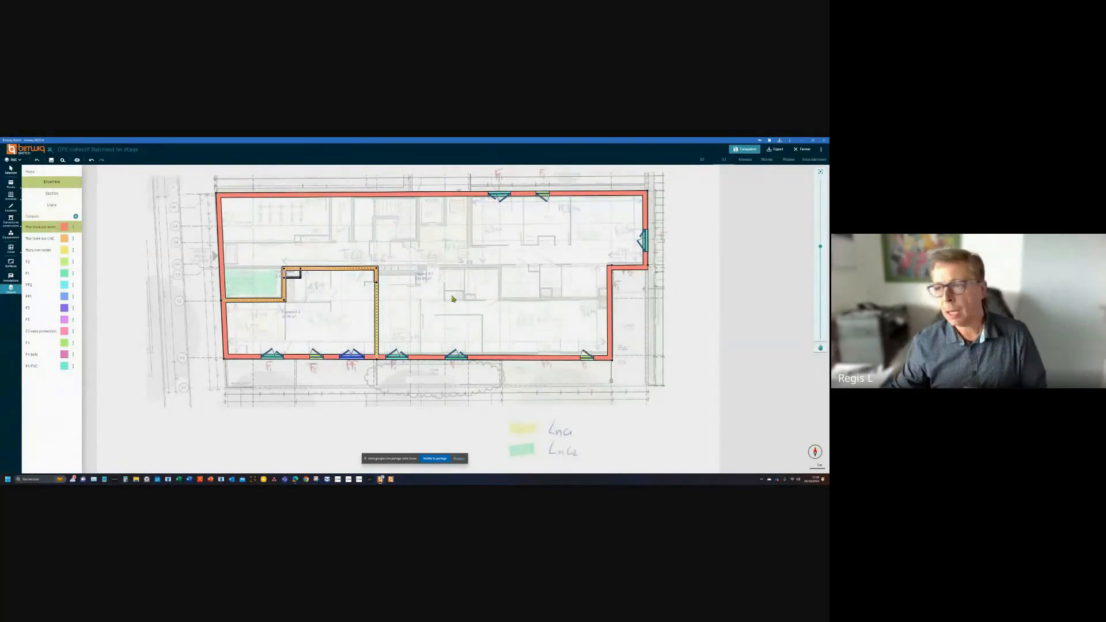
- Close the first-floor model and open the multi-level DPE collectif building model from the same project
click(802, 149)
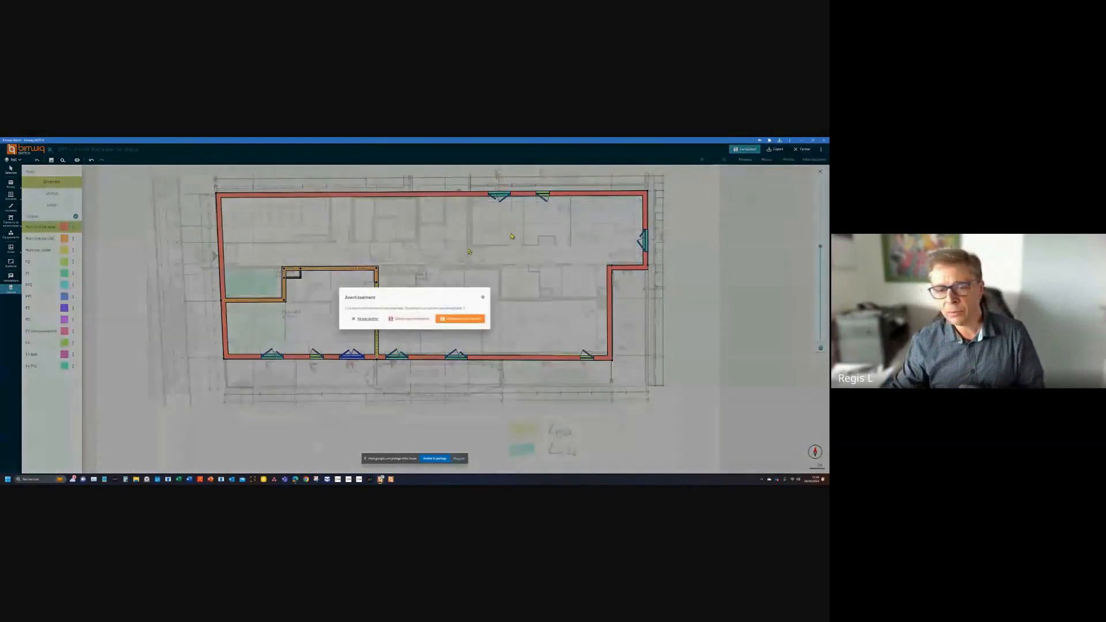
click(425, 319)
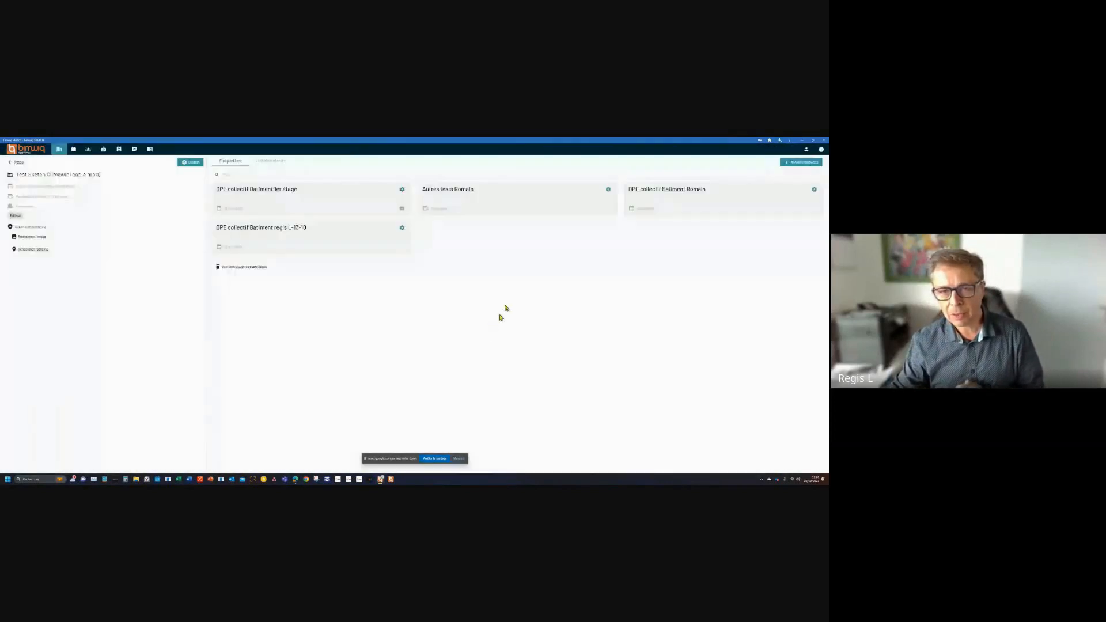
click(695, 203)
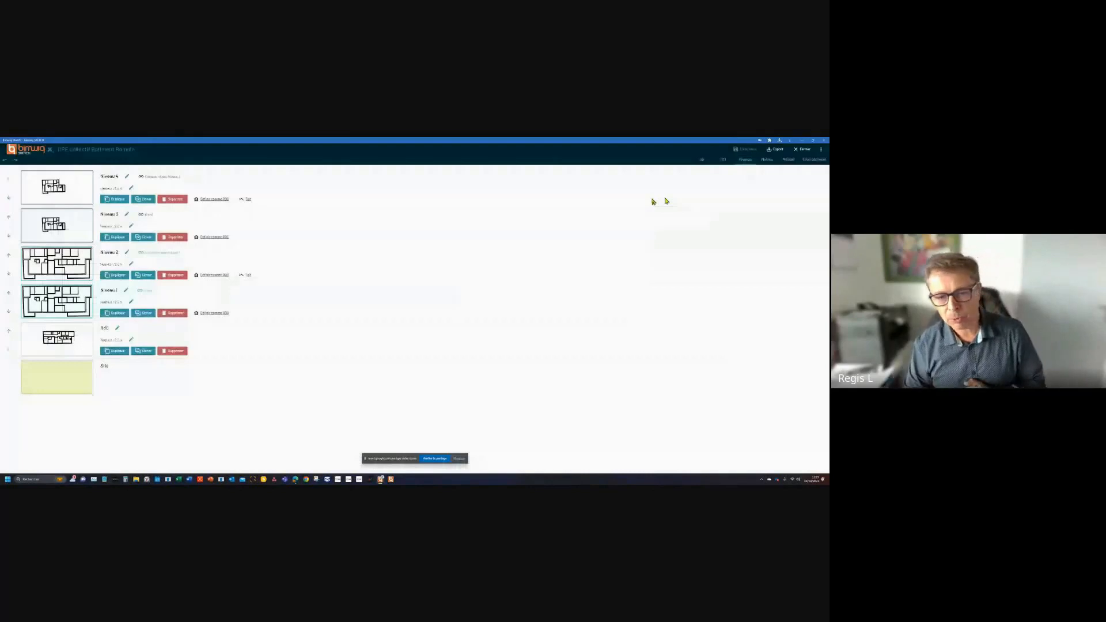
- View the model's RDC plan, and inspect the whole building up to the roof in 3D
click(73, 340)
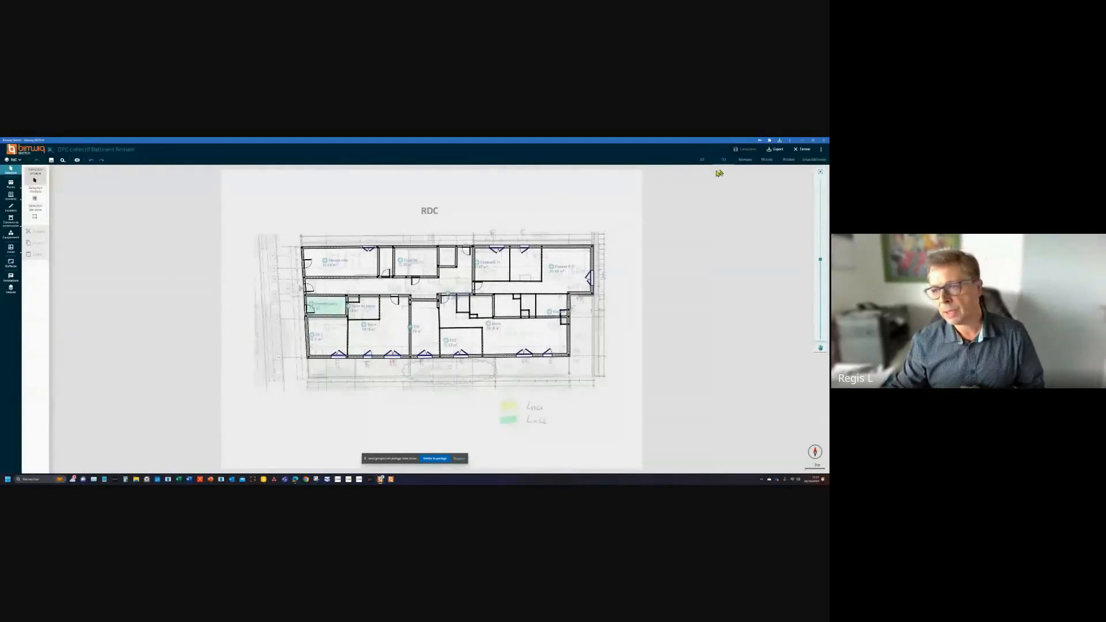
click(745, 161)
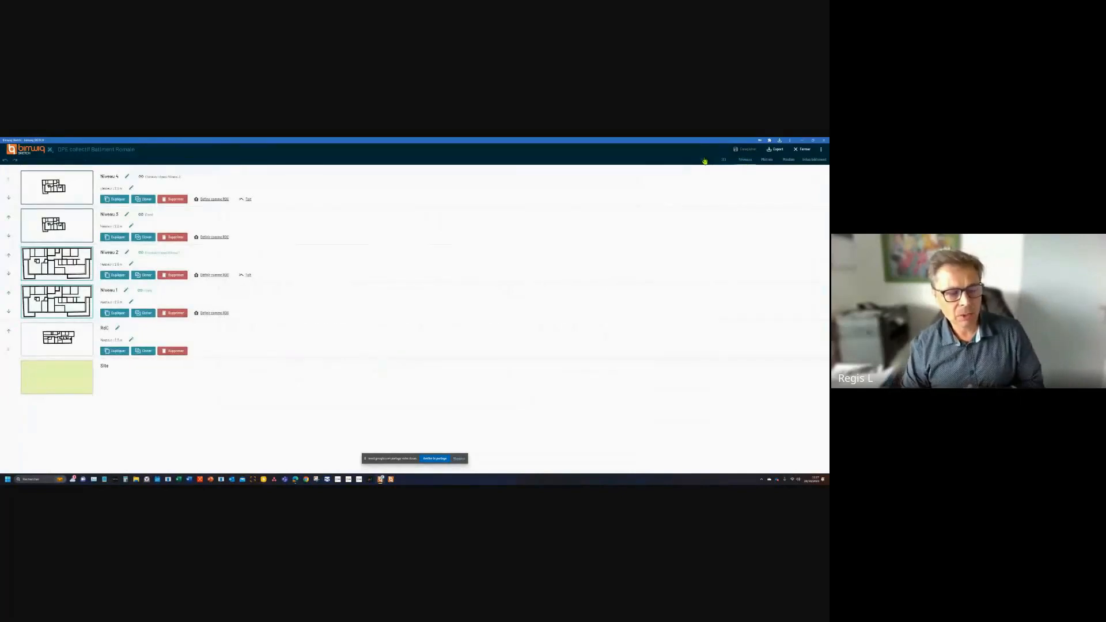
click(704, 160)
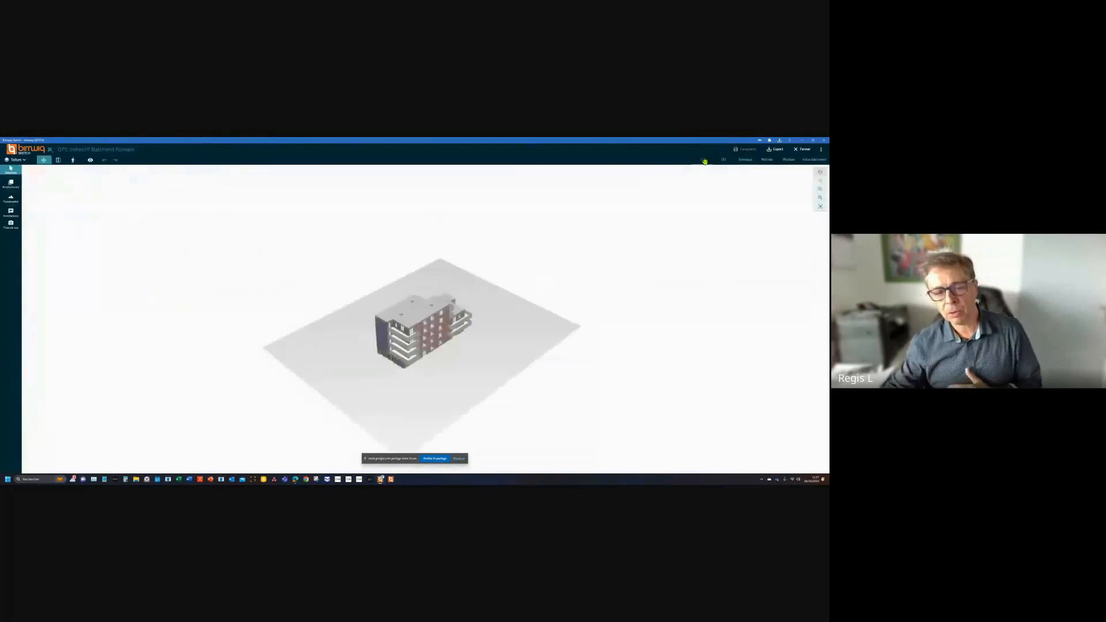
scroll(441, 325, up, 5)
drag(433, 326, 453, 305)
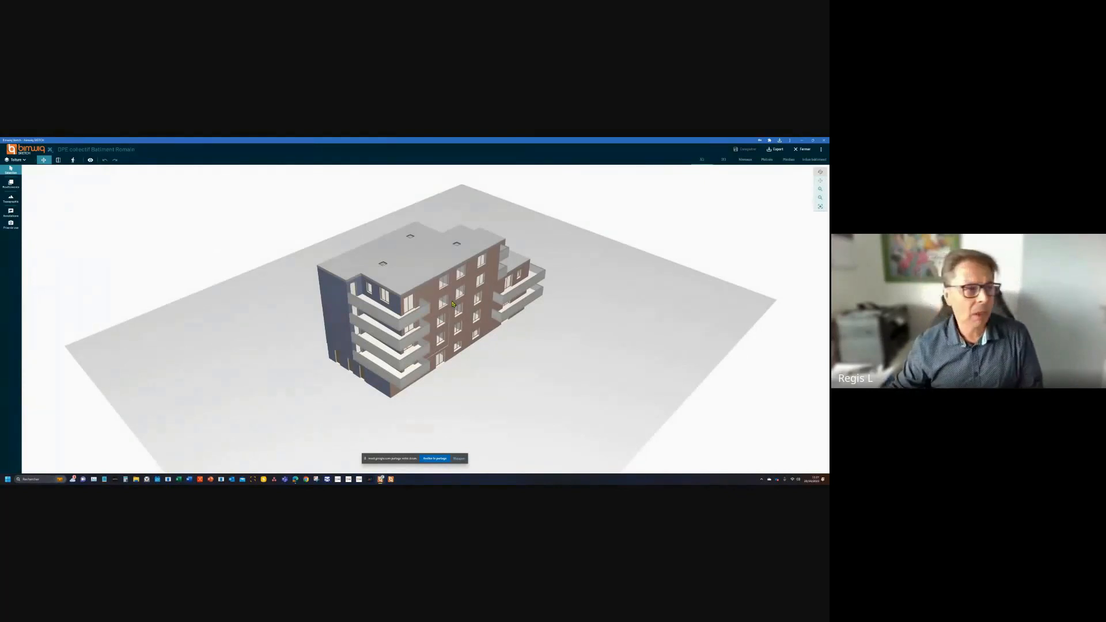
- Inspect the building in 3D with only the storeys up to Niveau 1 shown, and return to the list of levels
click(18, 159)
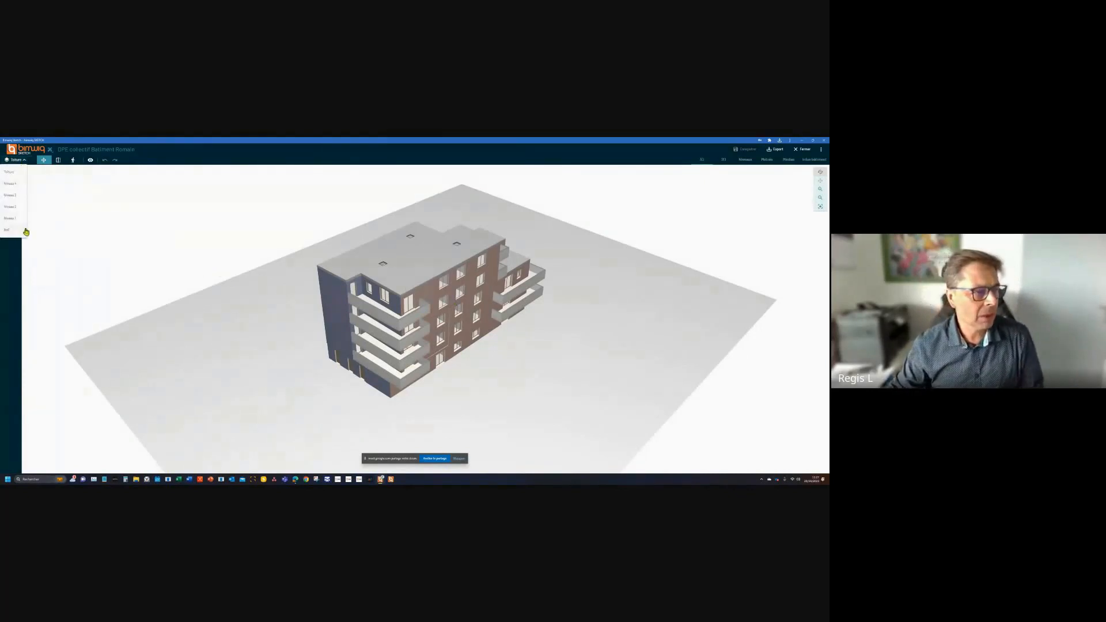
click(11, 218)
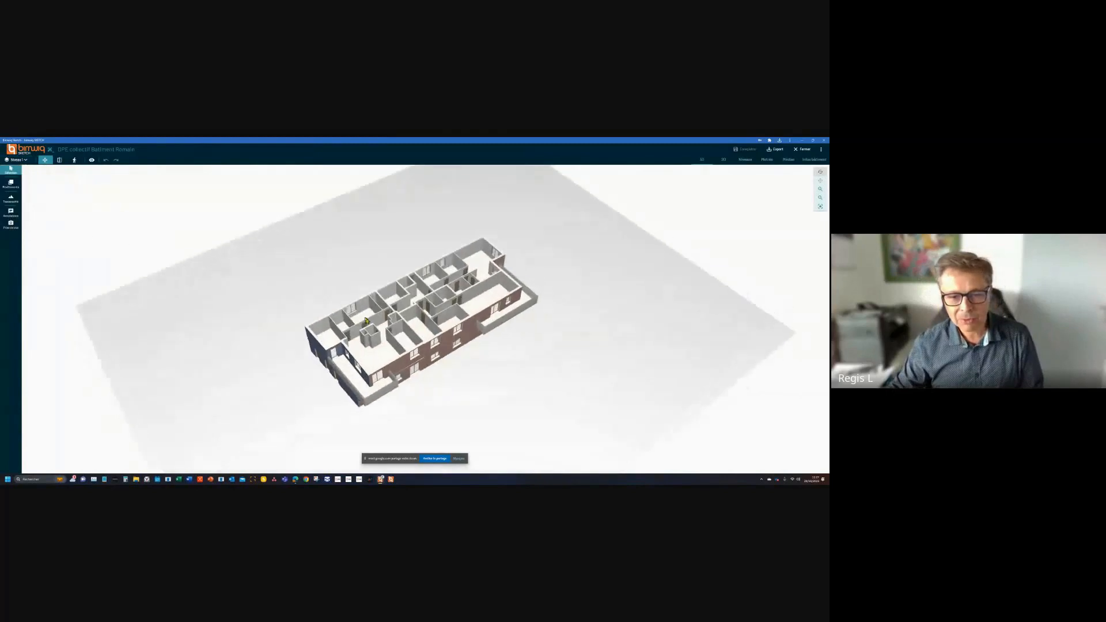
scroll(367, 321, up, 4)
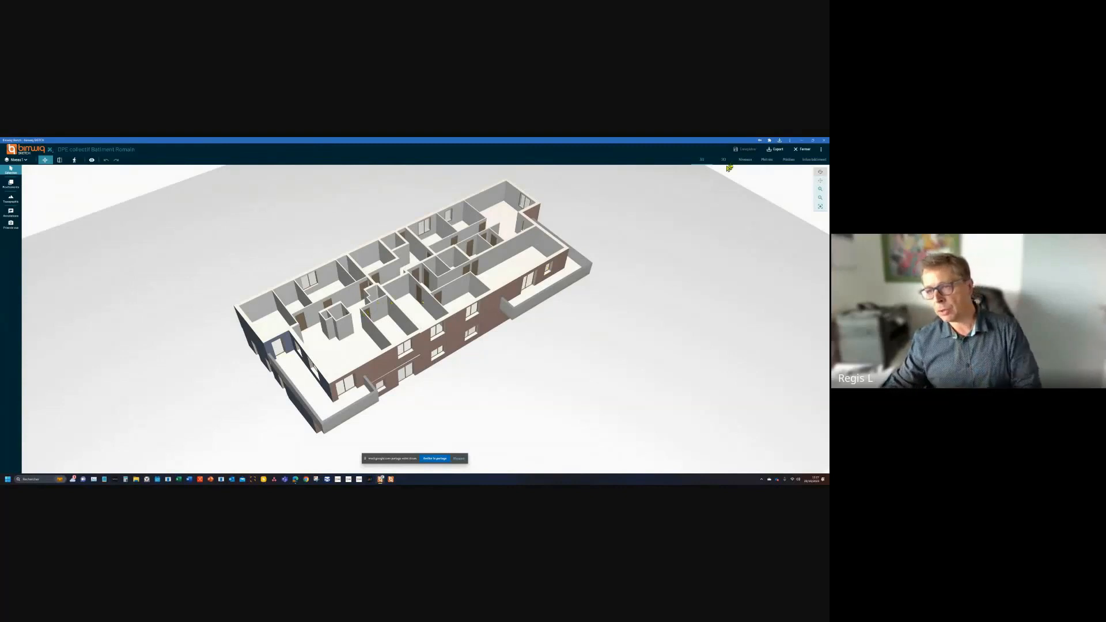
click(745, 160)
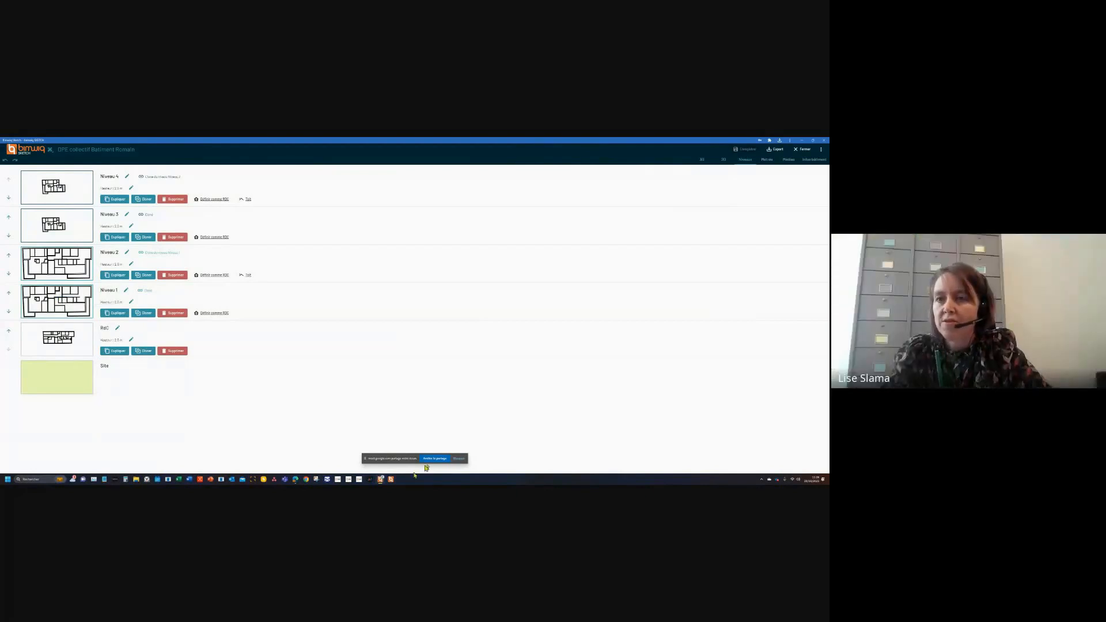
click(444, 460)
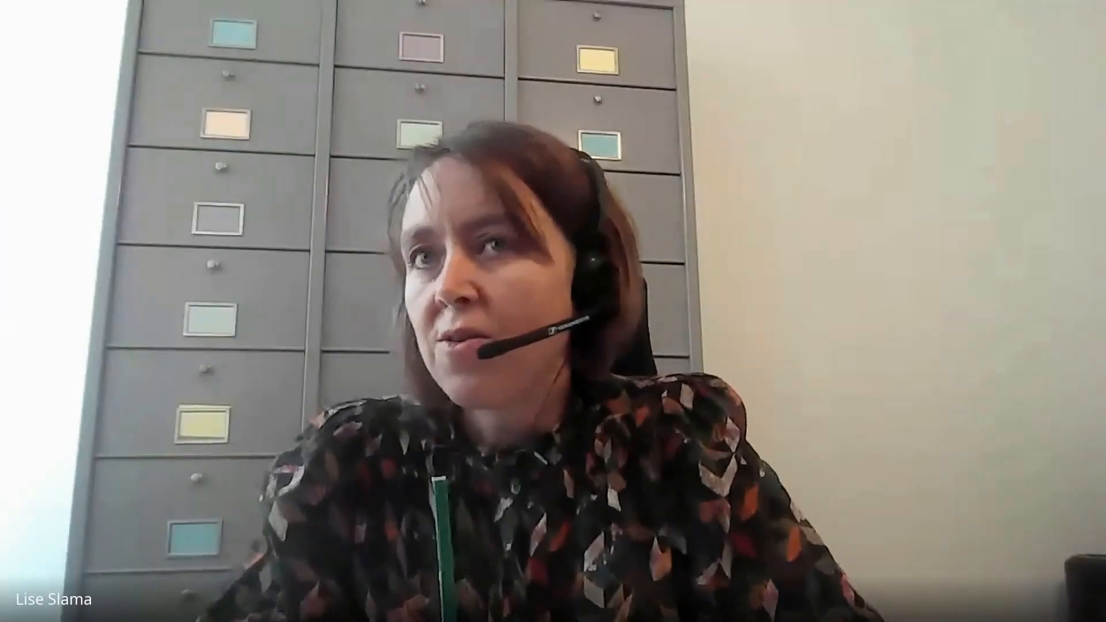
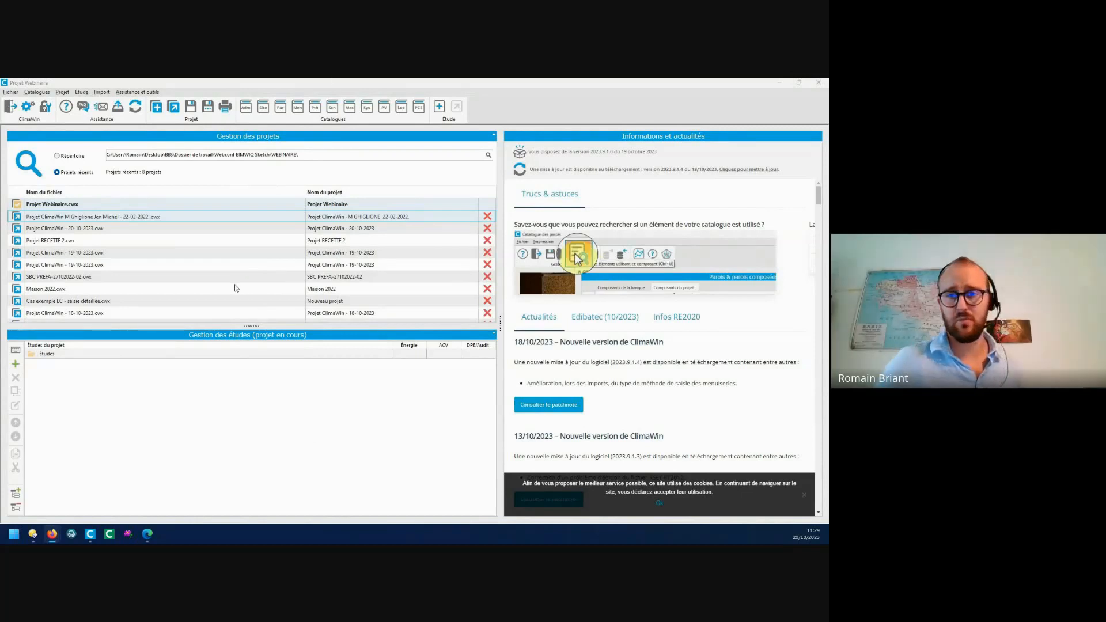
- In the ClimaWin project, add a weather site to the project's site catalogue and close the catalogue
click(16, 363)
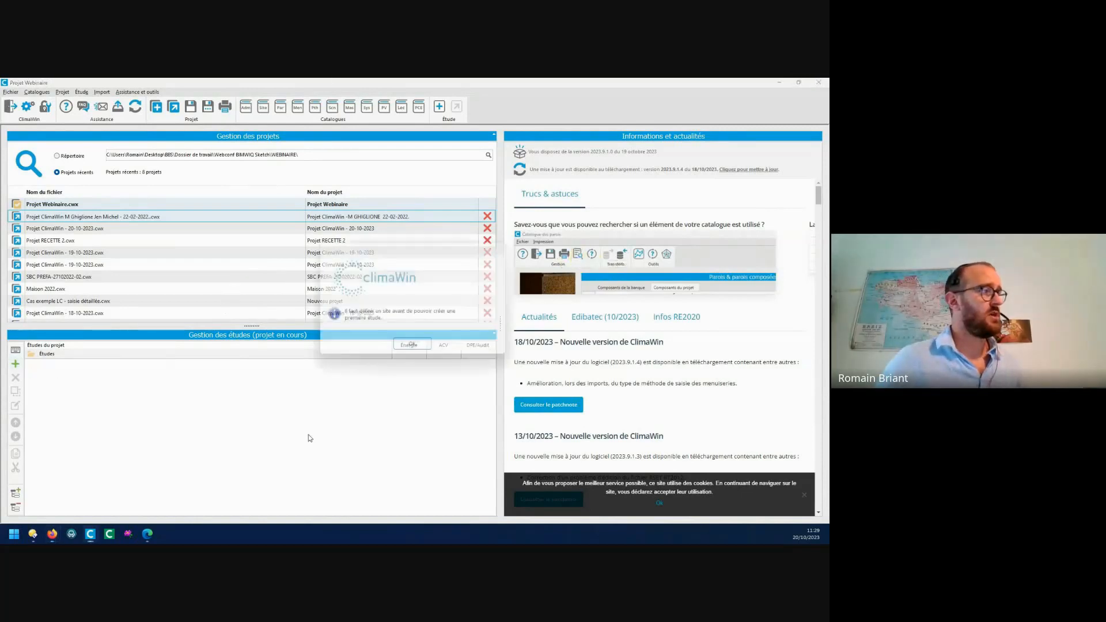
click(414, 351)
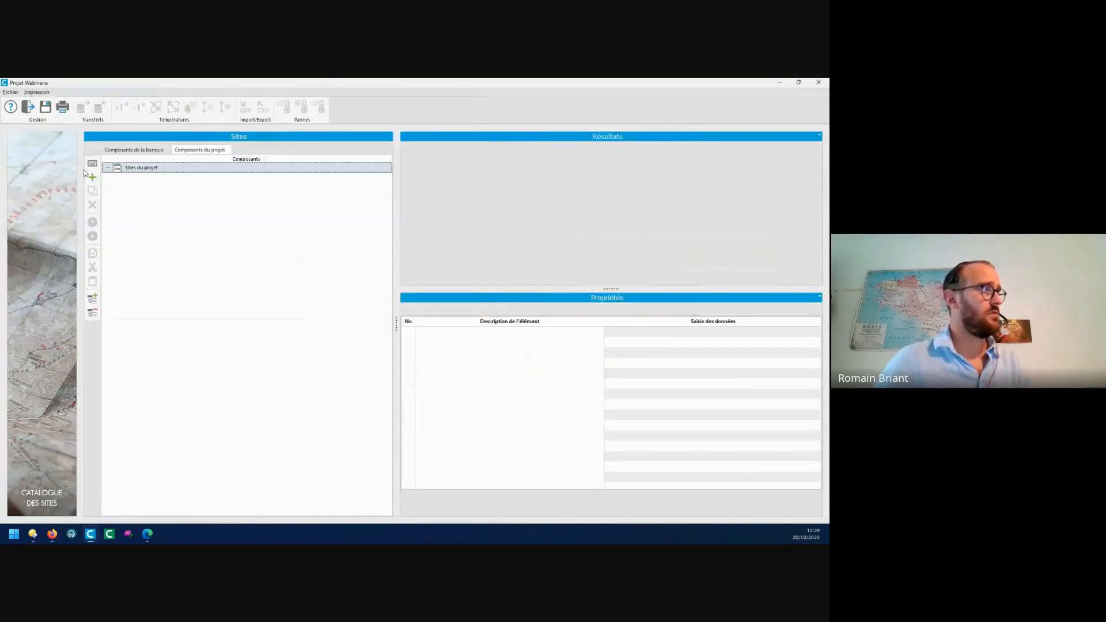
click(92, 178)
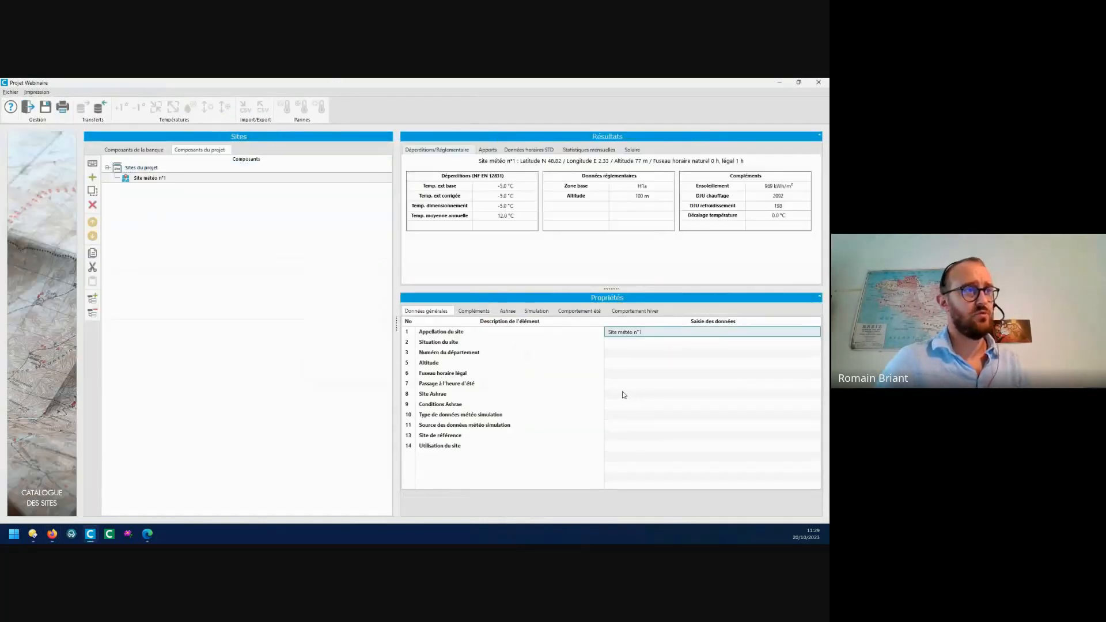
click(28, 107)
click(370, 347)
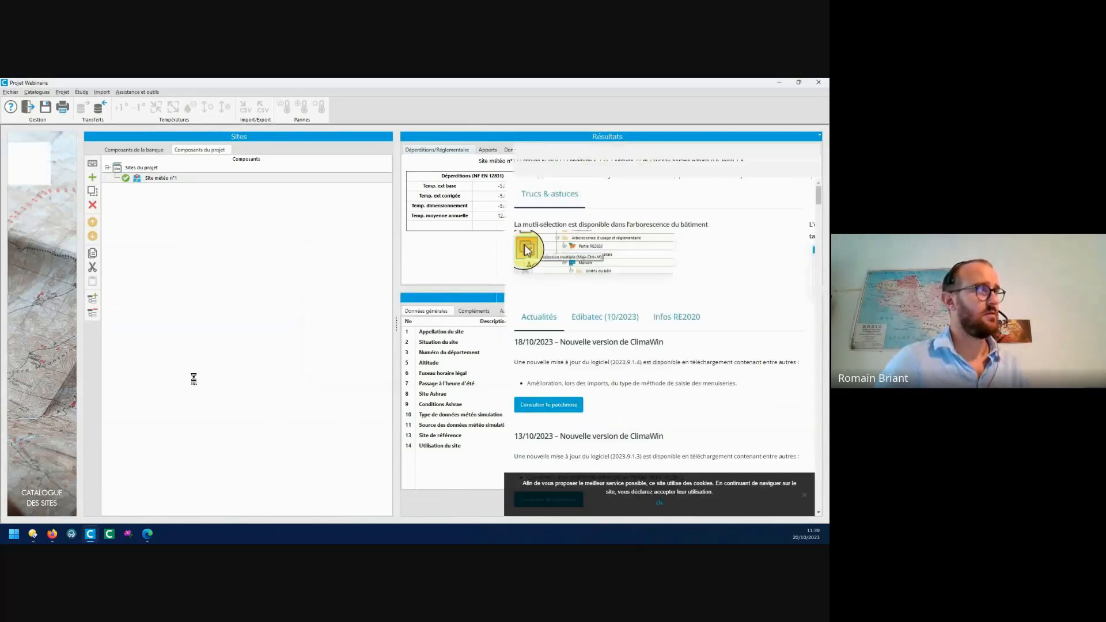
- Create a new study of type Standard in the project and open it
click(16, 363)
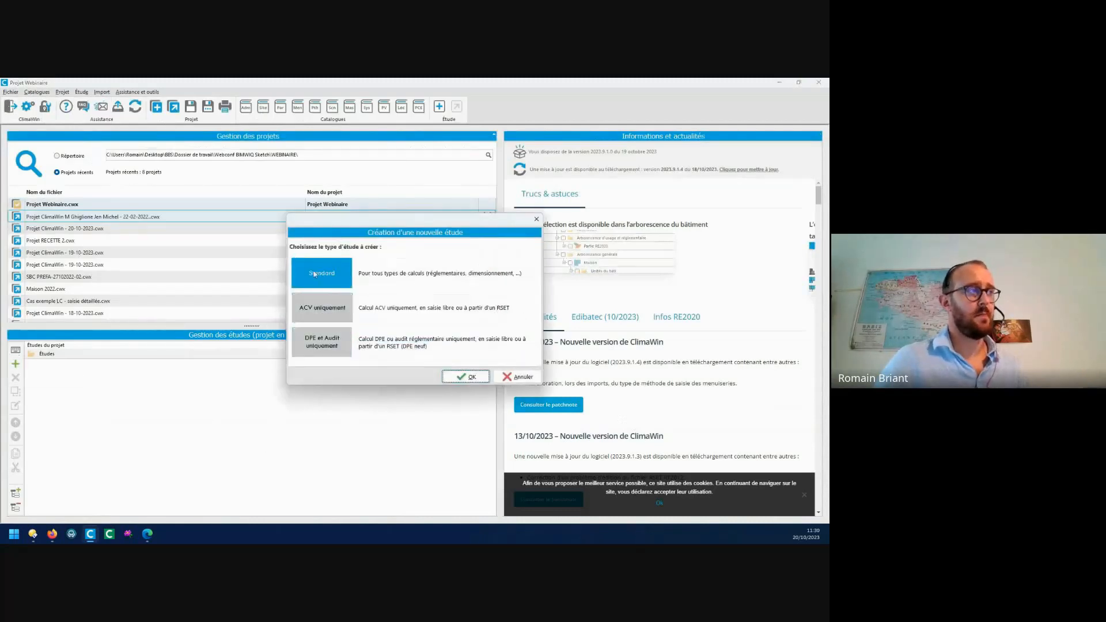
click(319, 275)
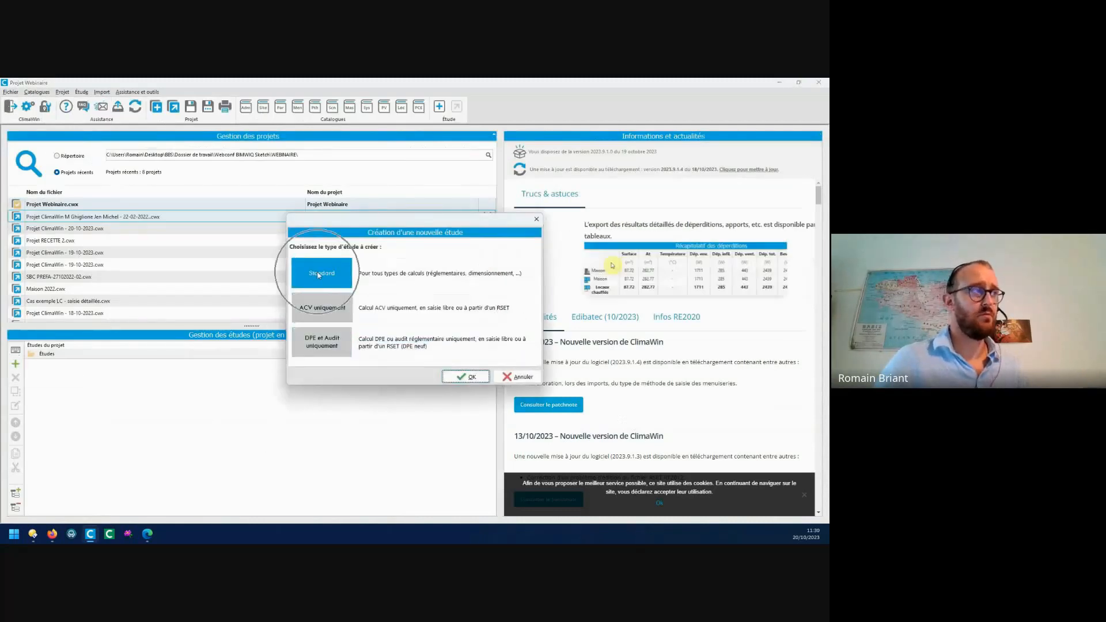
click(456, 381)
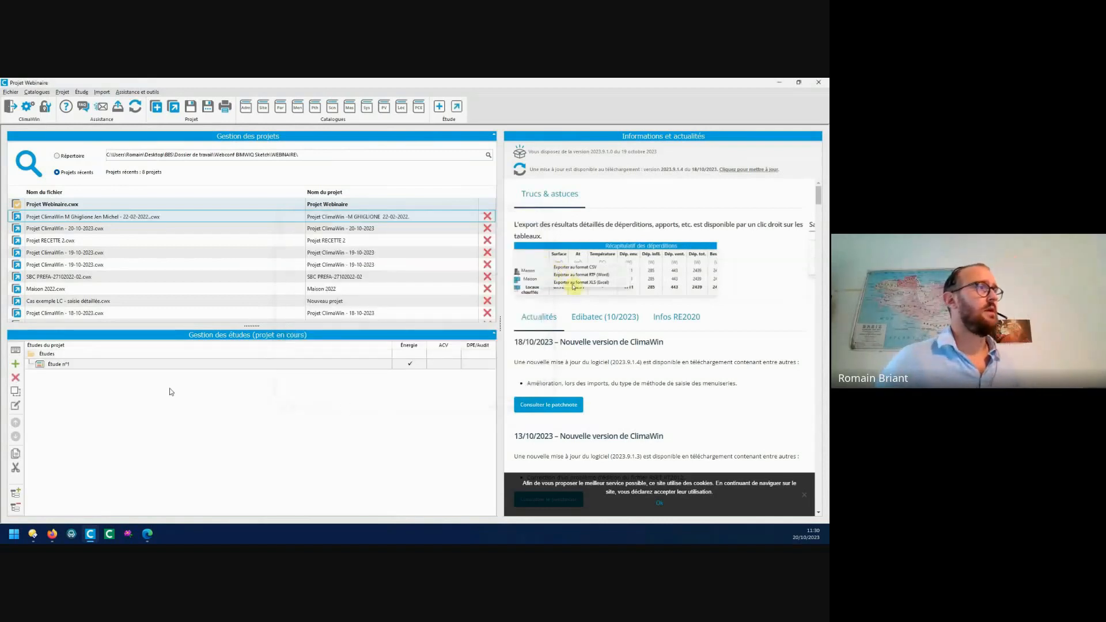
click(132, 369)
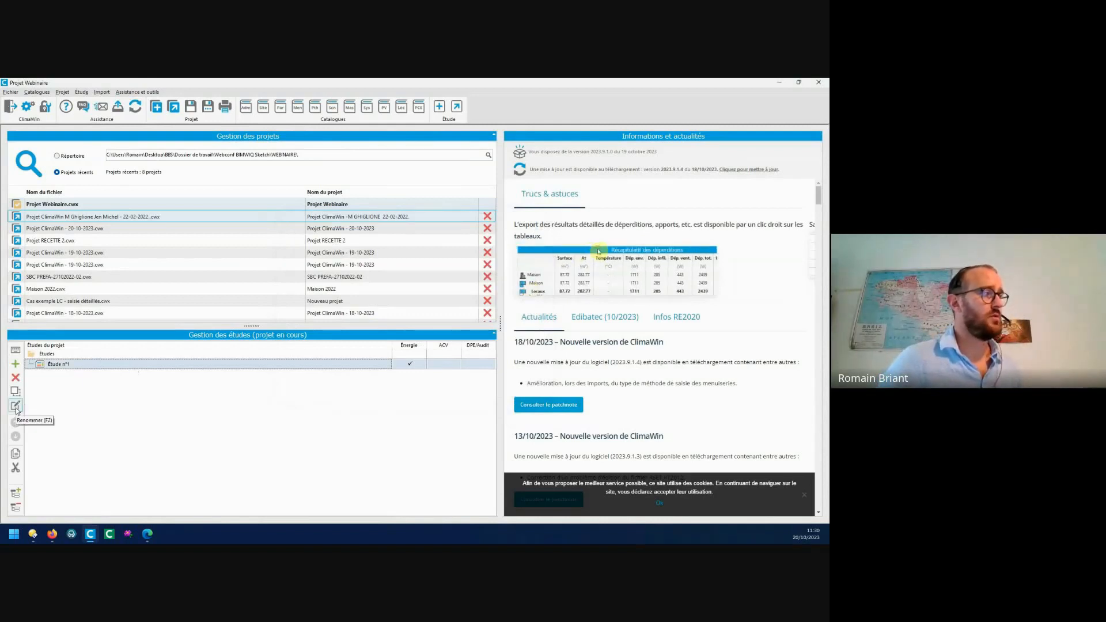
double_click(134, 362)
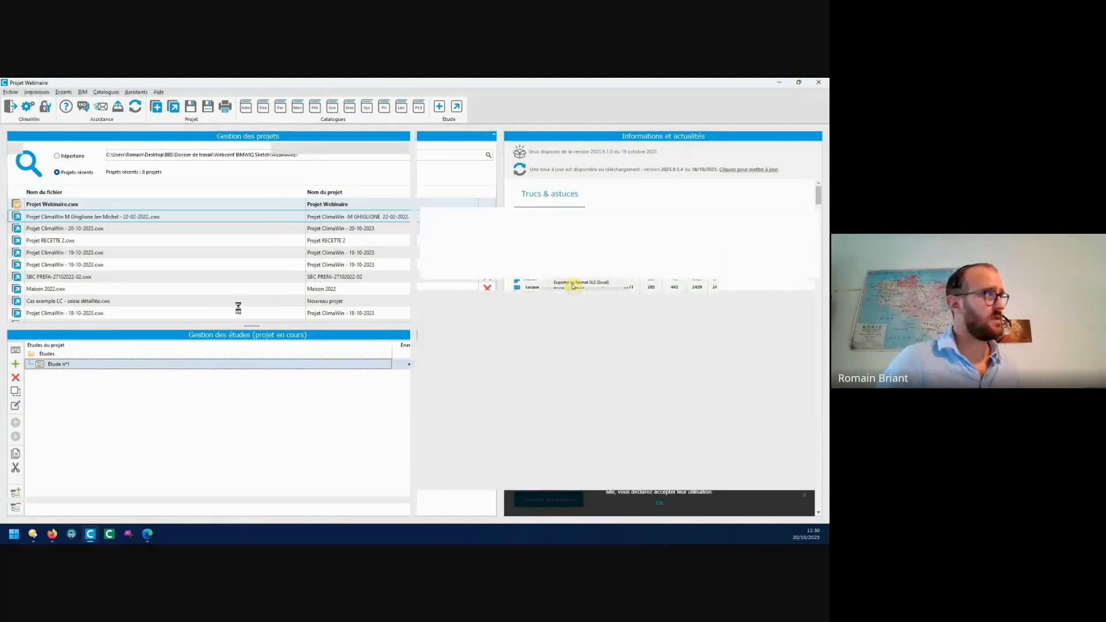
- Start the bimwiq SKETCH import and review the access modes for a new project, an existing project and an existing model
click(83, 92)
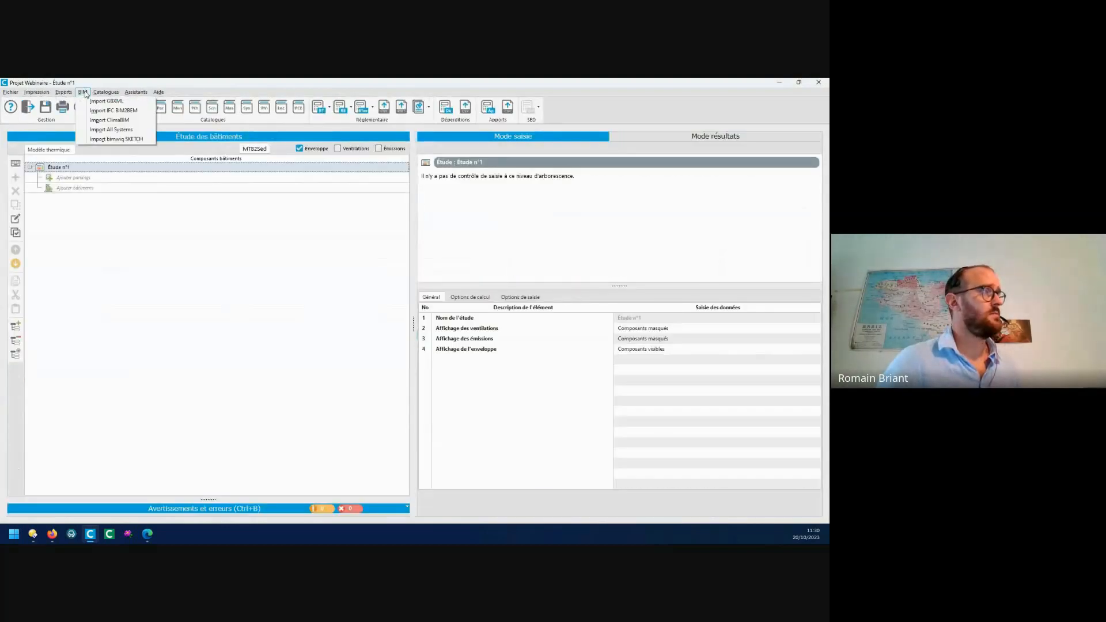
click(113, 140)
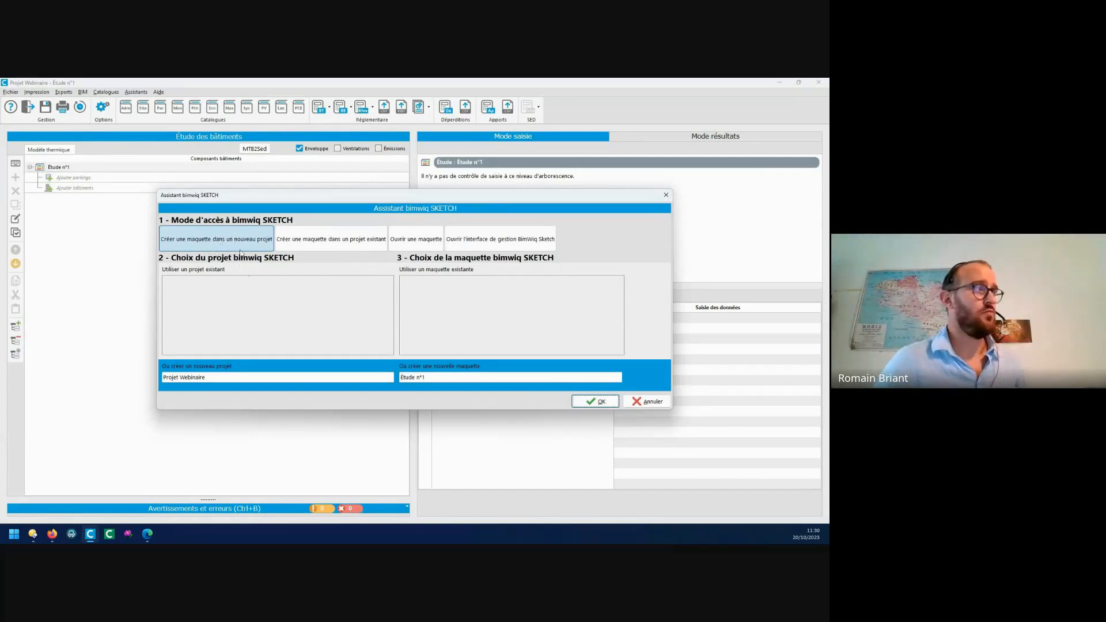
click(333, 247)
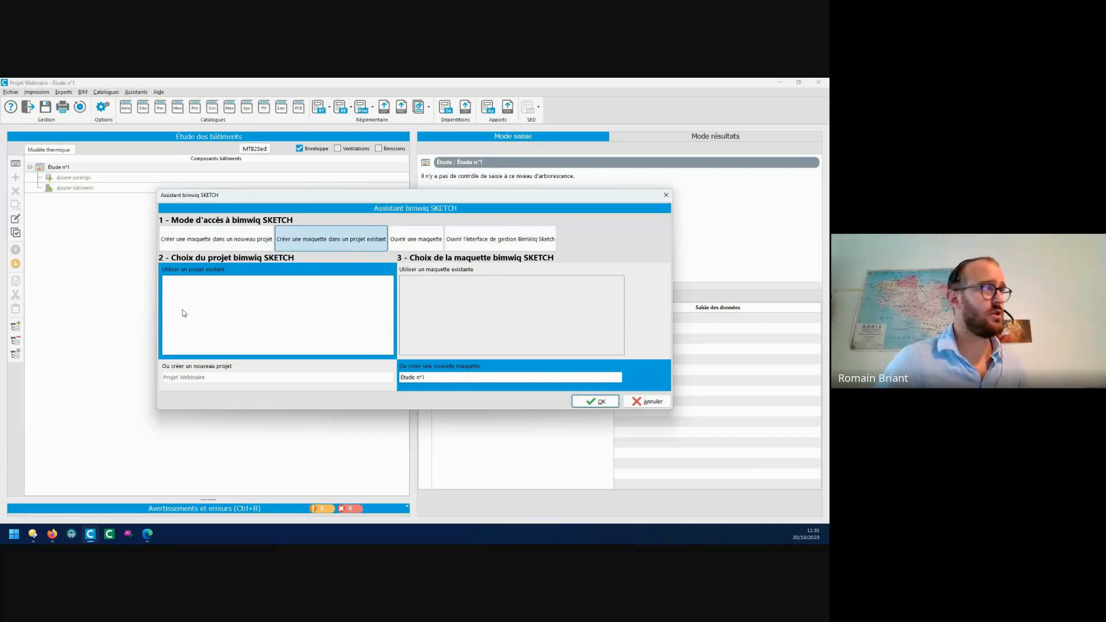
click(414, 241)
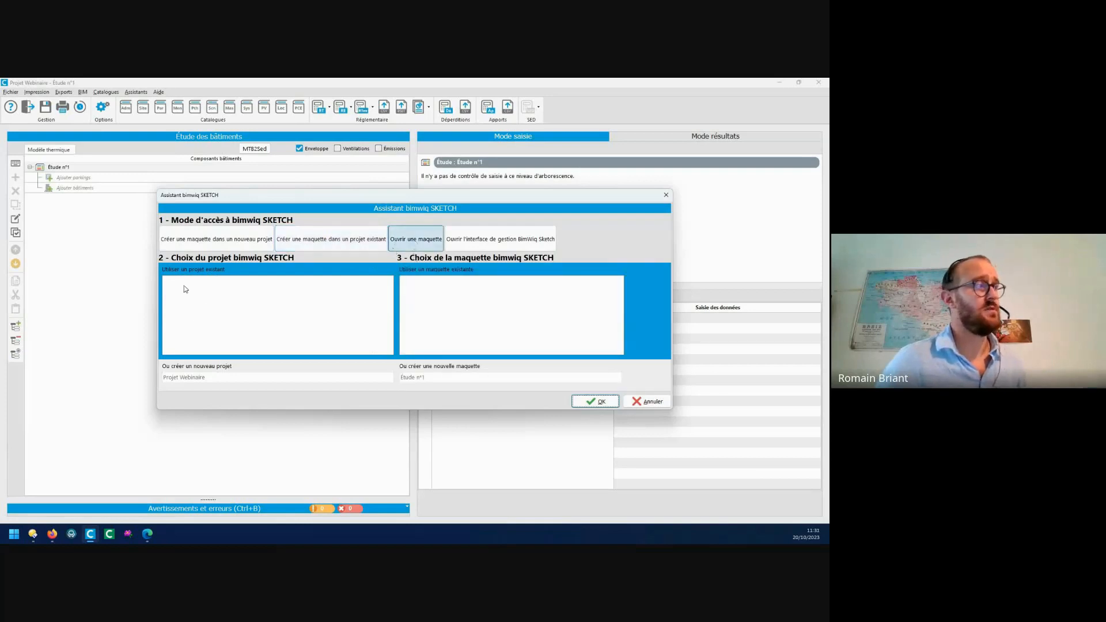
click(203, 303)
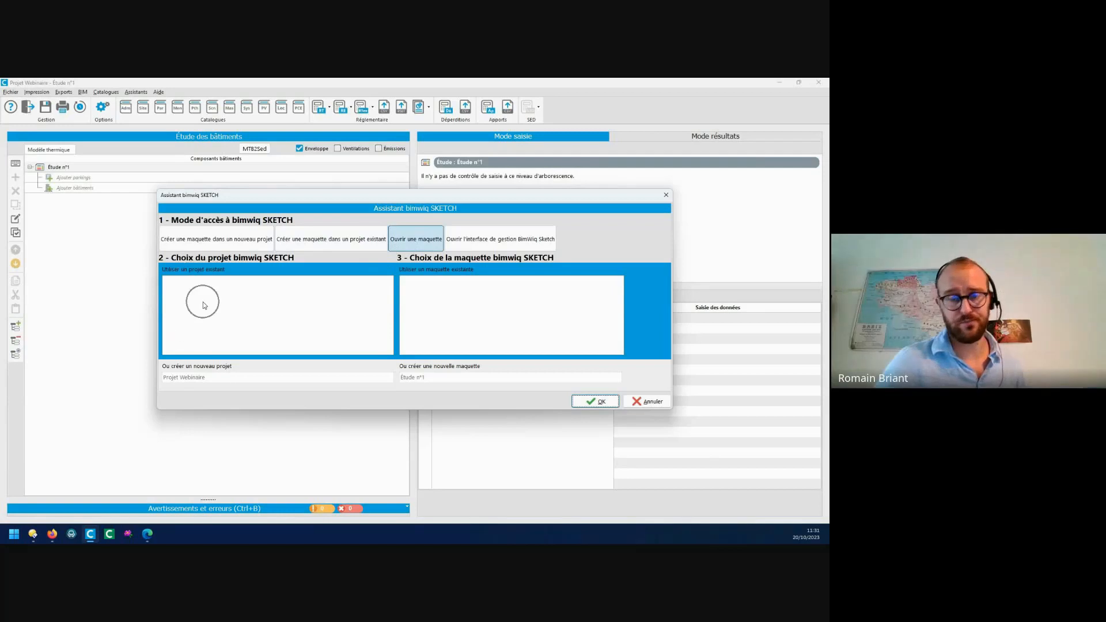
click(445, 307)
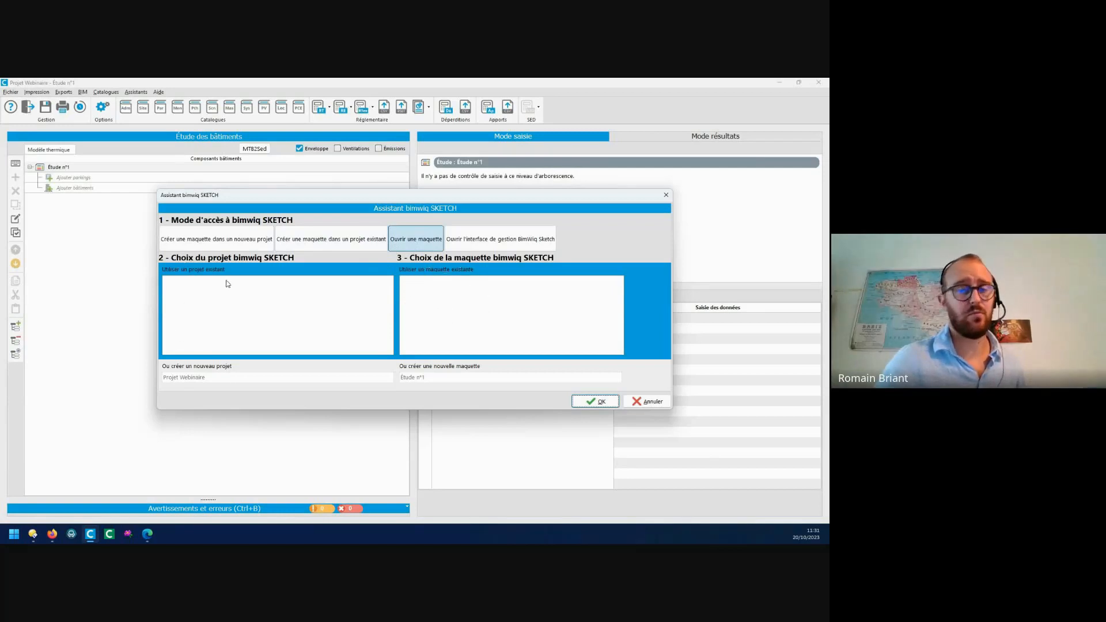
- Access the bimwiq SKETCH management interface and open the multi-level DPE collectif model in project Test Sketch Climawin (copie prod)
click(483, 245)
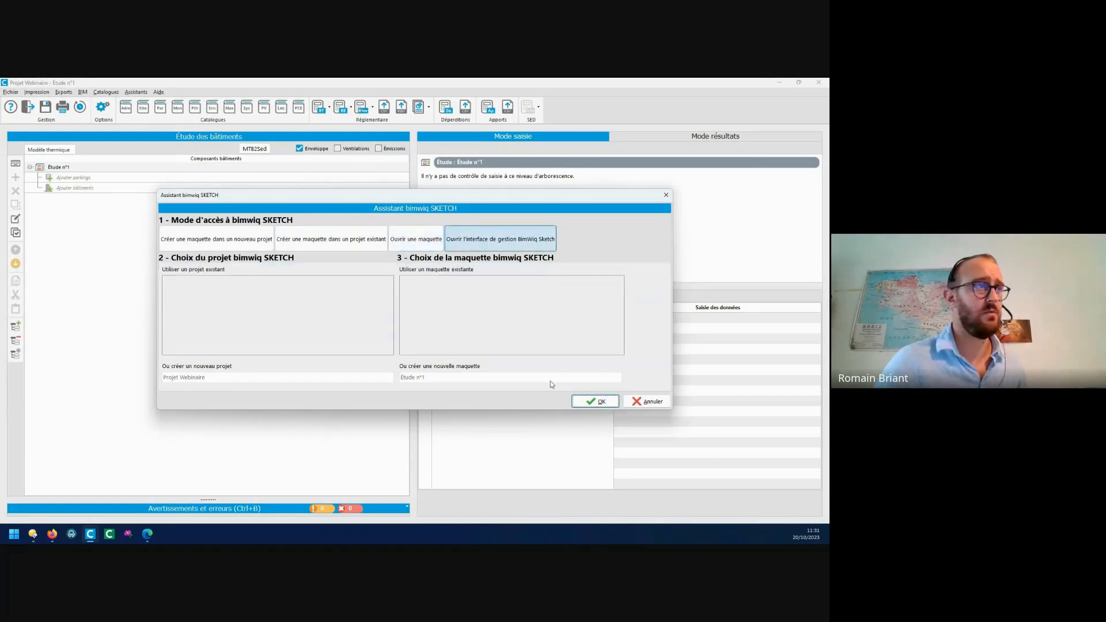
click(595, 401)
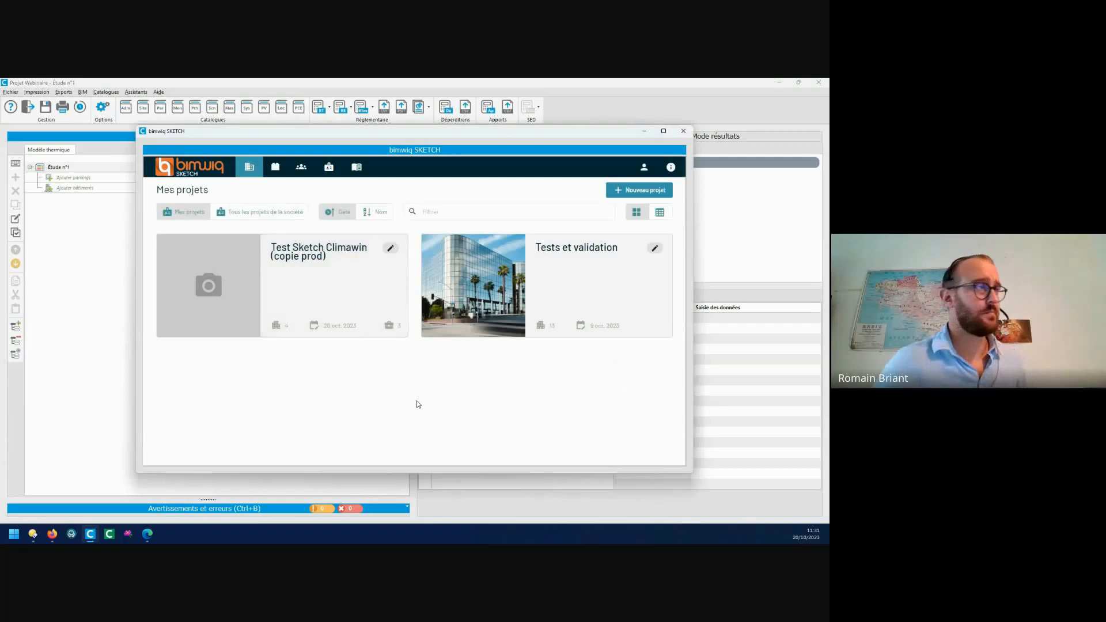
click(328, 268)
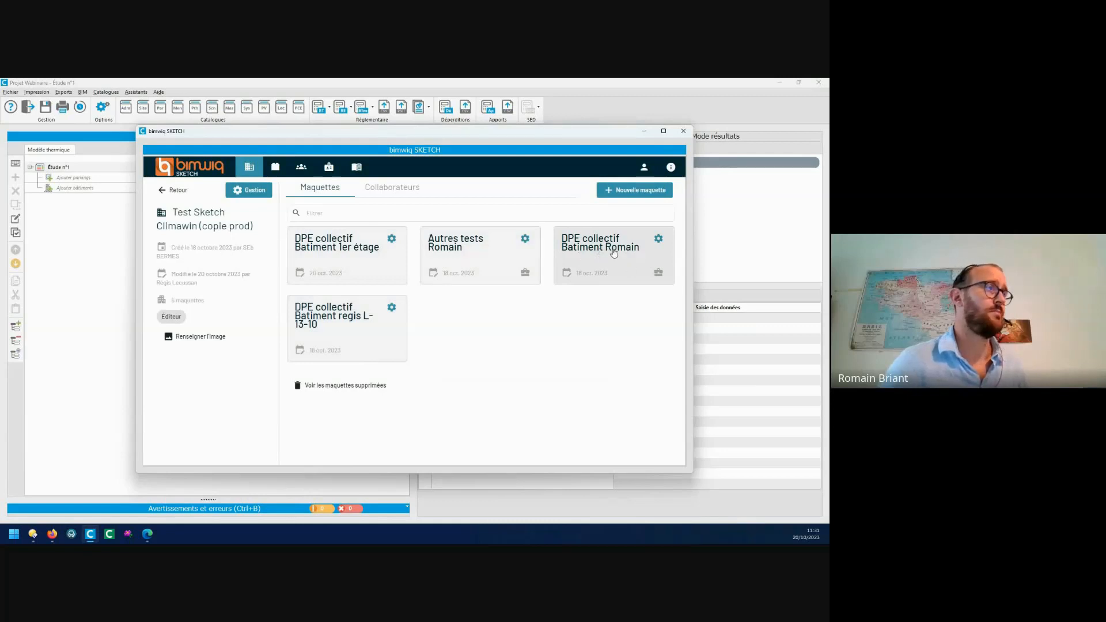
click(614, 253)
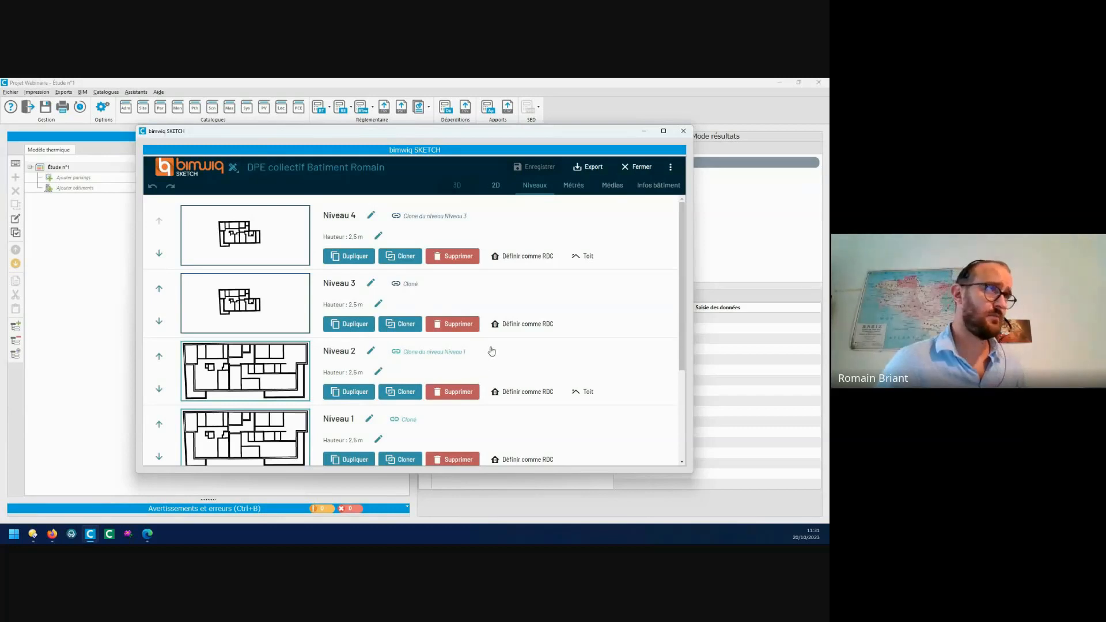
- Display the opened building model in 3D and examine its facades from several sides
click(450, 185)
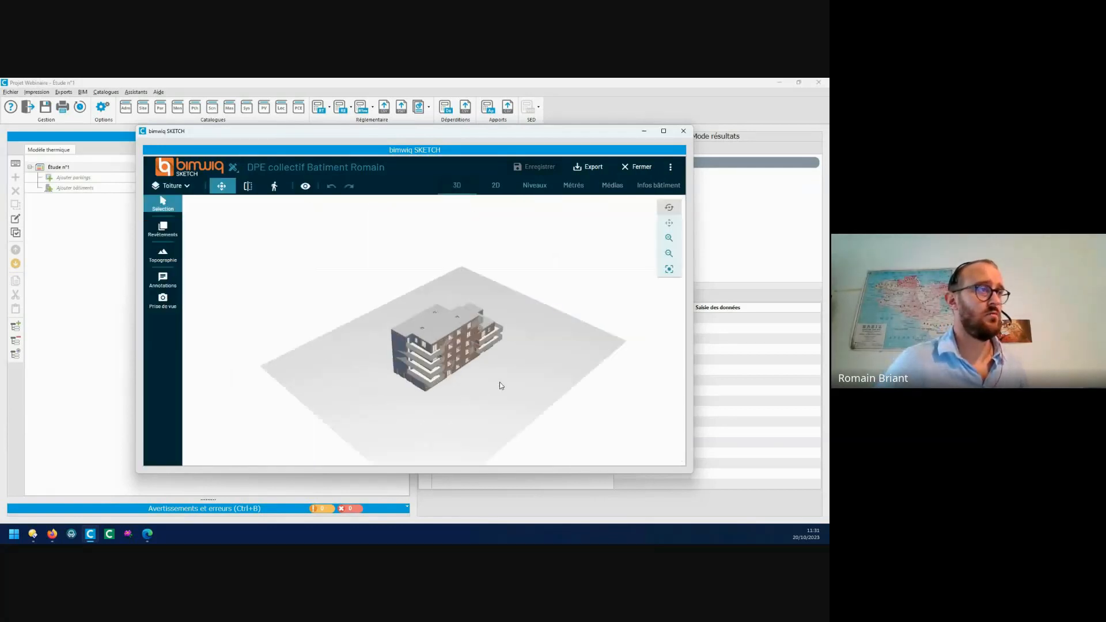
mouse_move(499, 382)
right_down()
mouse_move(374, 397)
mouse_move(478, 376)
right_up()
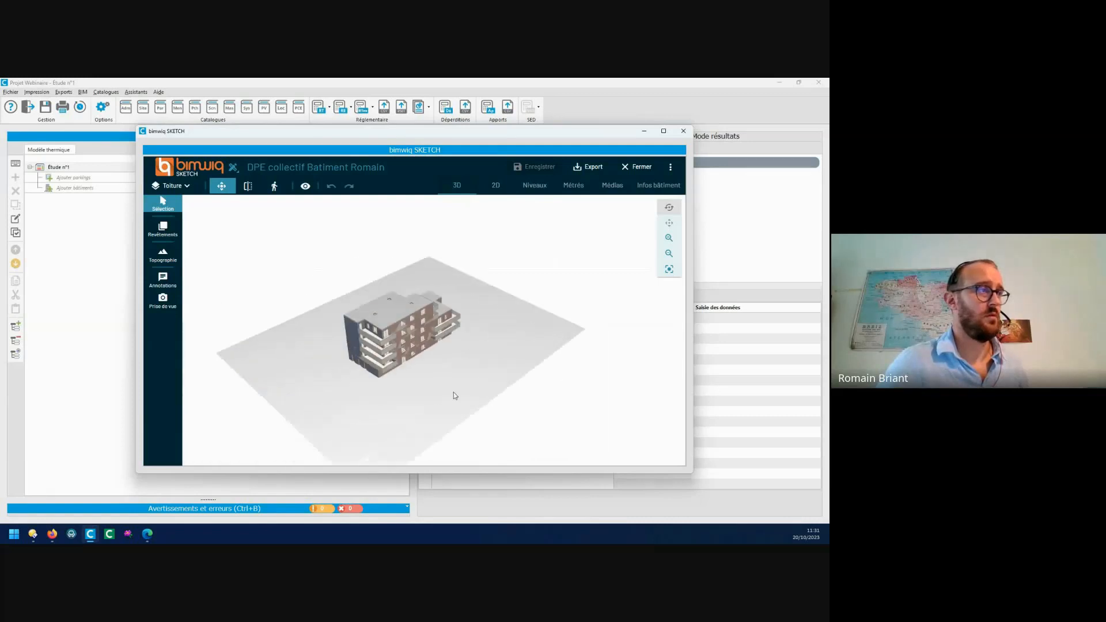
drag(454, 396, 390, 368)
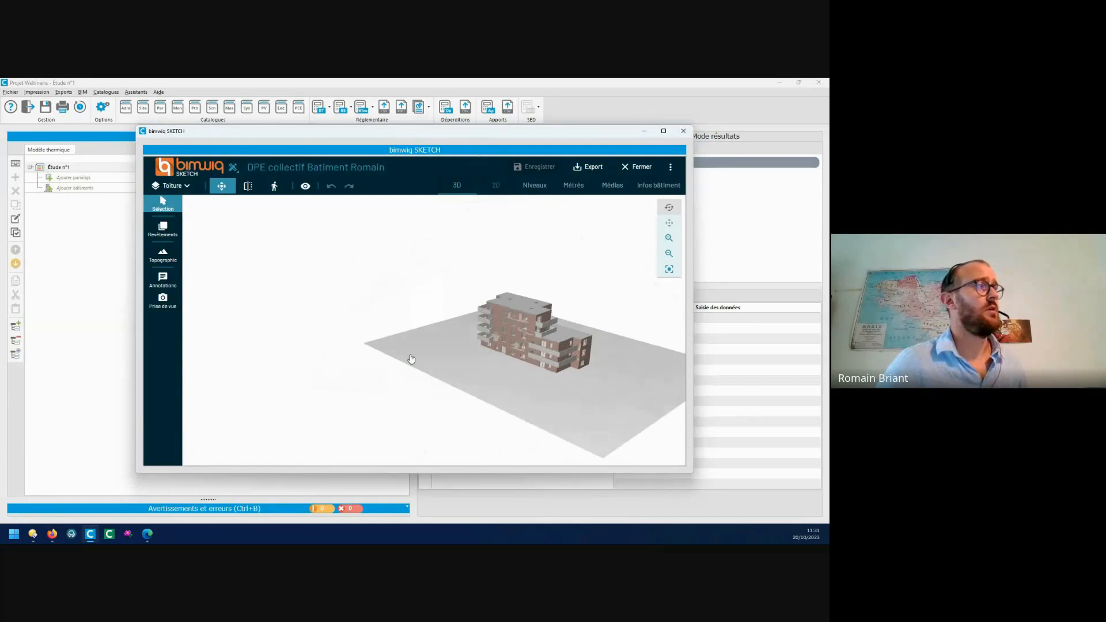
- Display the 2D plan of Niveau 1 with its thermal zones and widen the bimwiq SKETCH window to examine them
click(333, 335)
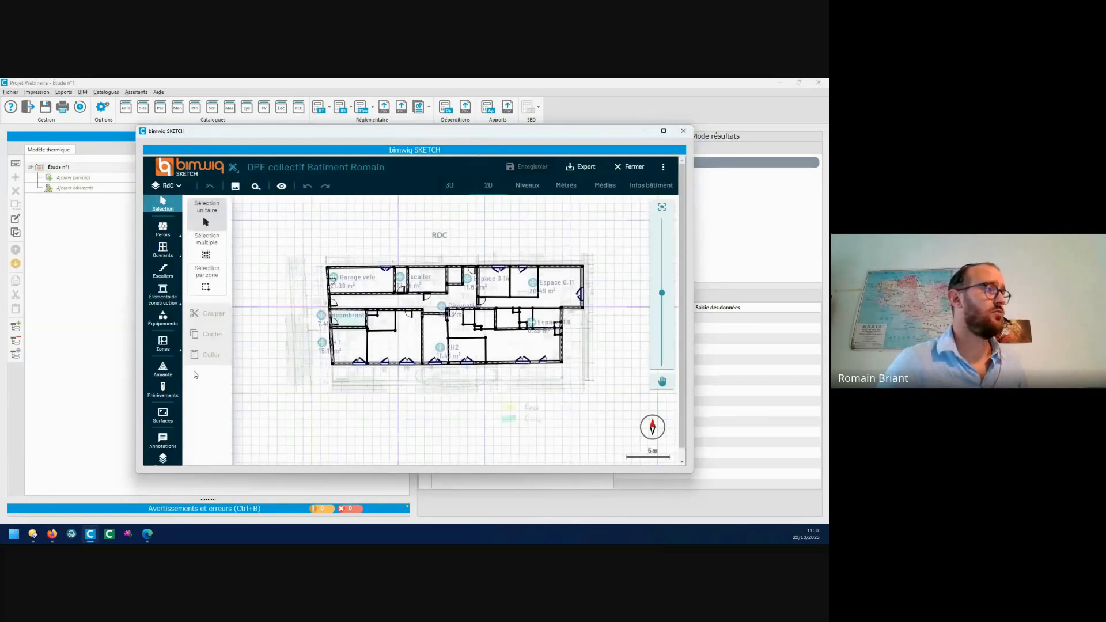
scroll(451, 334, up, 2)
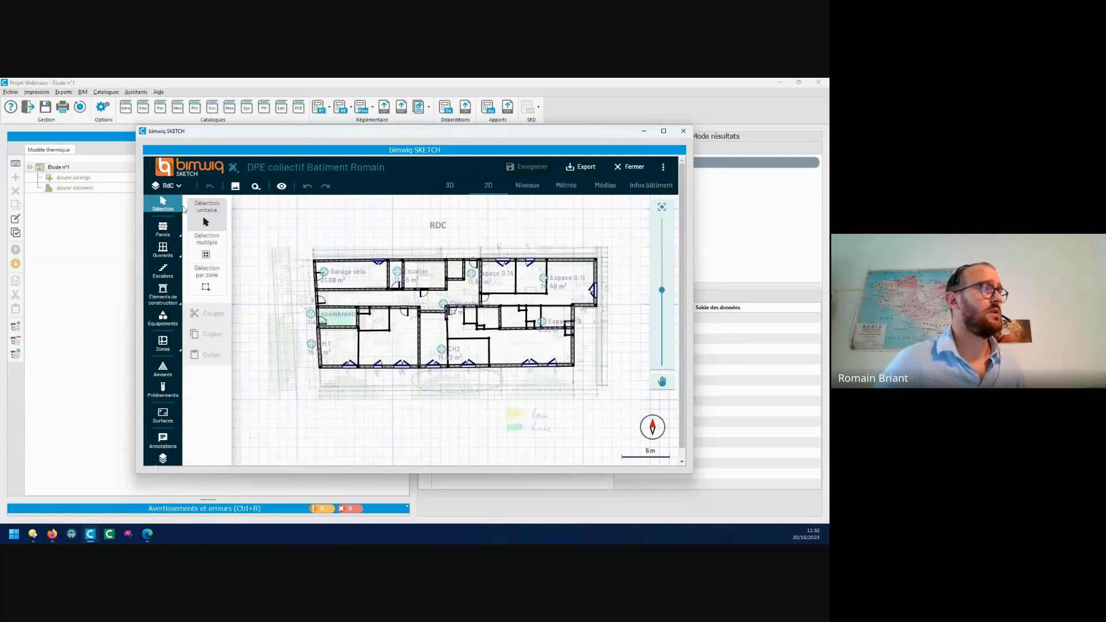
click(173, 186)
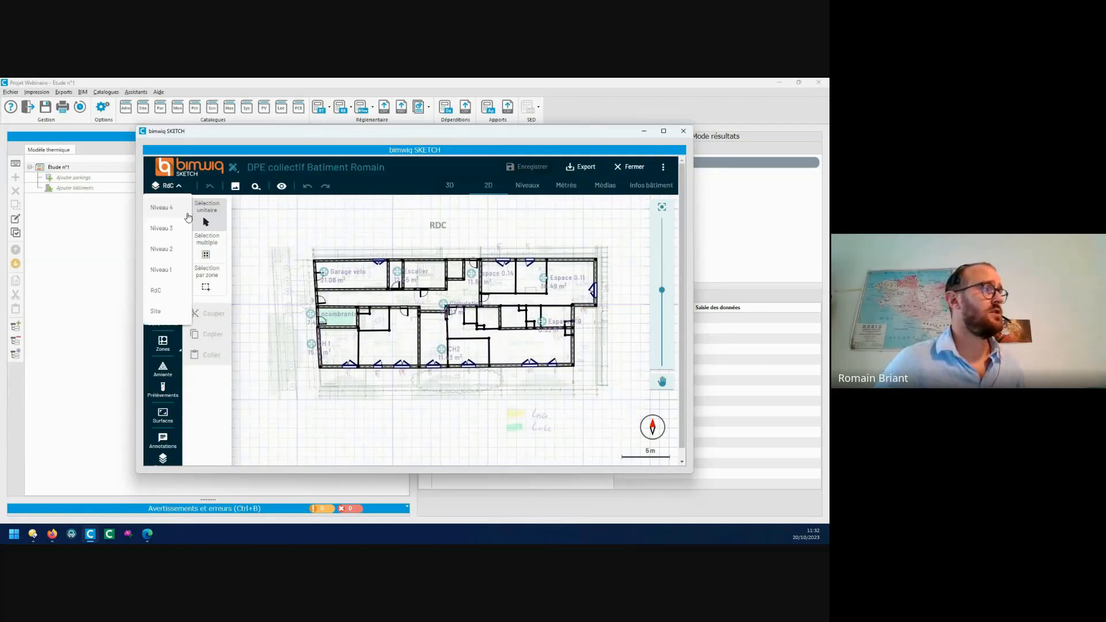
click(176, 271)
click(163, 344)
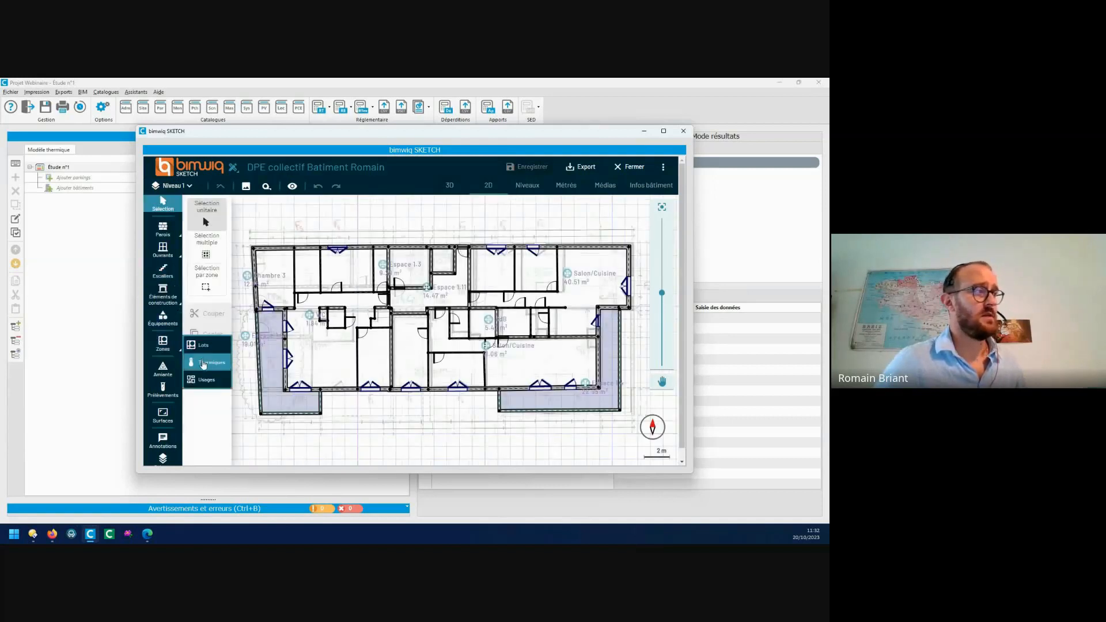
click(205, 364)
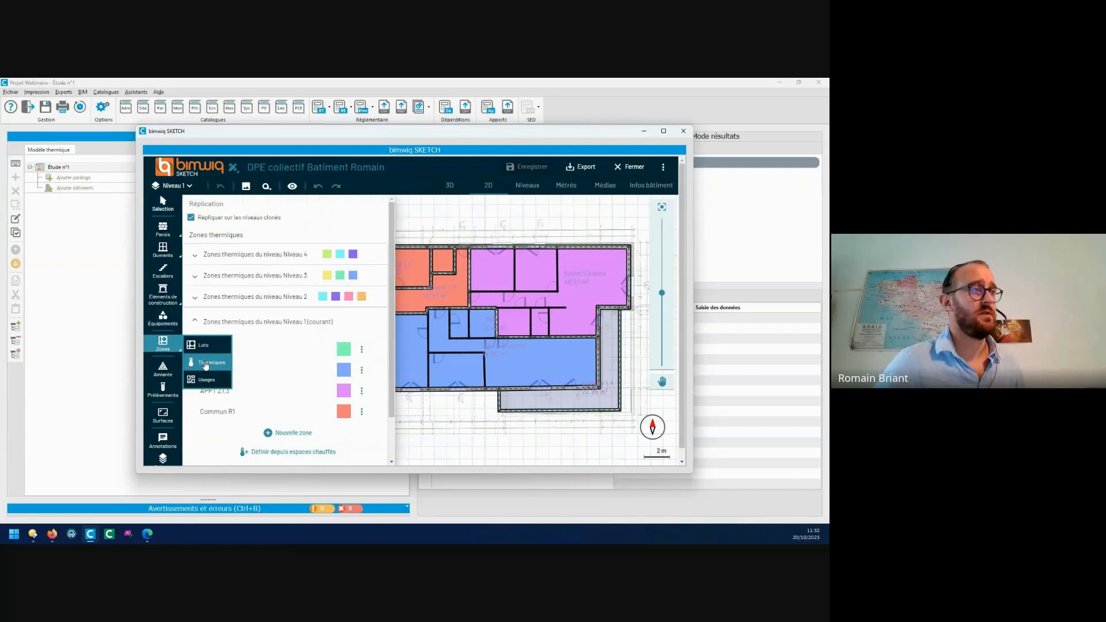
mouse_move(134, 318)
mouse_down()
mouse_move(2, 324)
mouse_move(28, 324)
mouse_up()
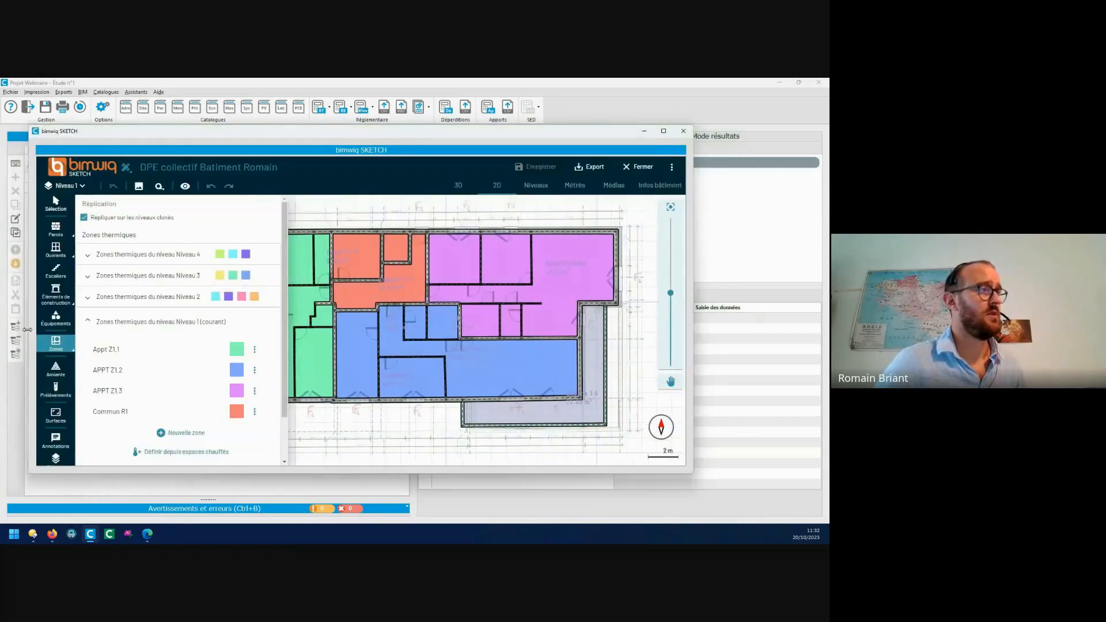
drag(706, 339, 804, 340)
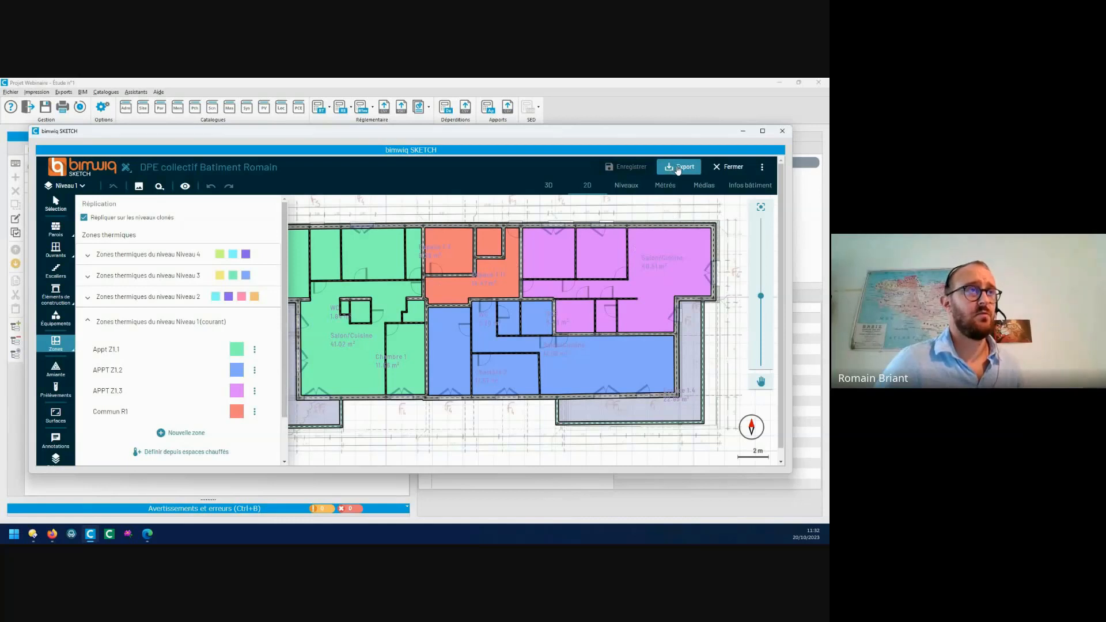
- Export the model to ClimaWin, then load the BIM model in the pre-import window and view it from another side
click(678, 169)
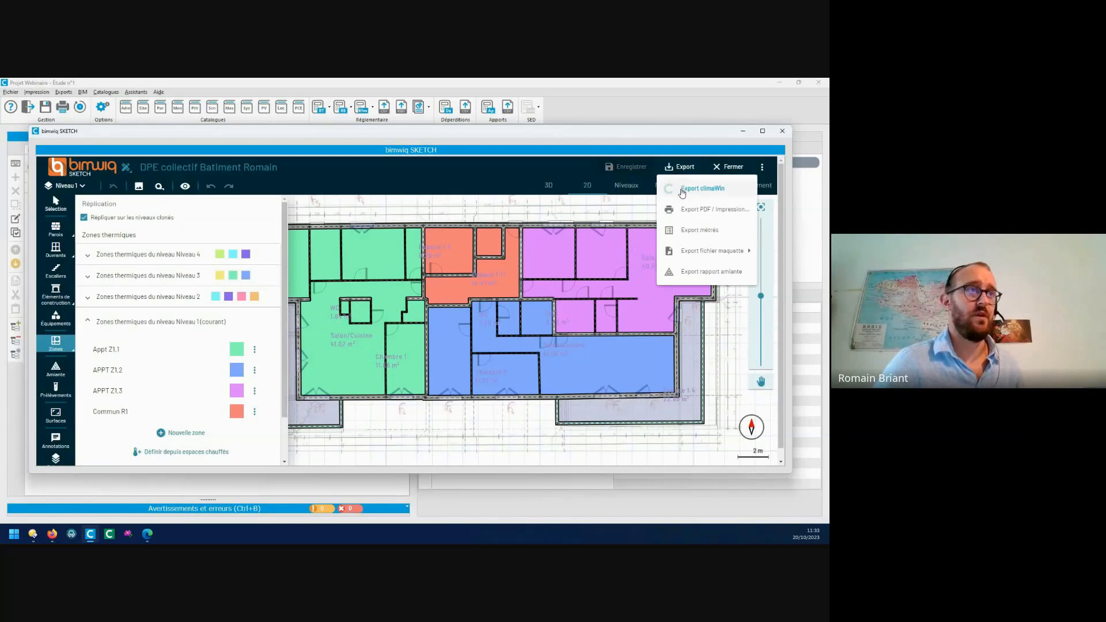
click(683, 191)
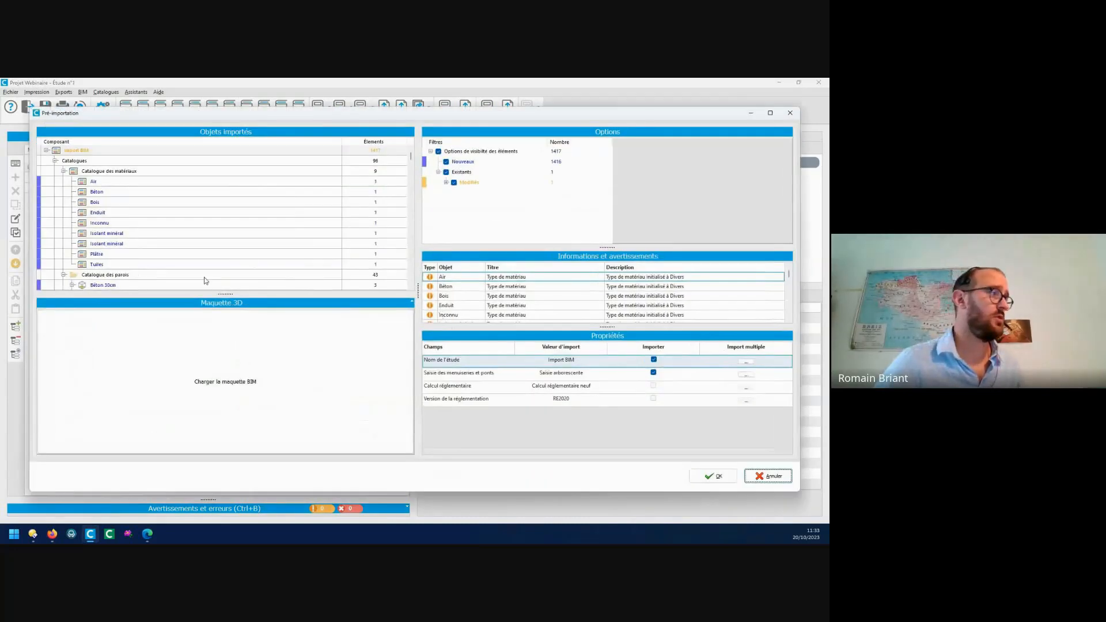
click(225, 385)
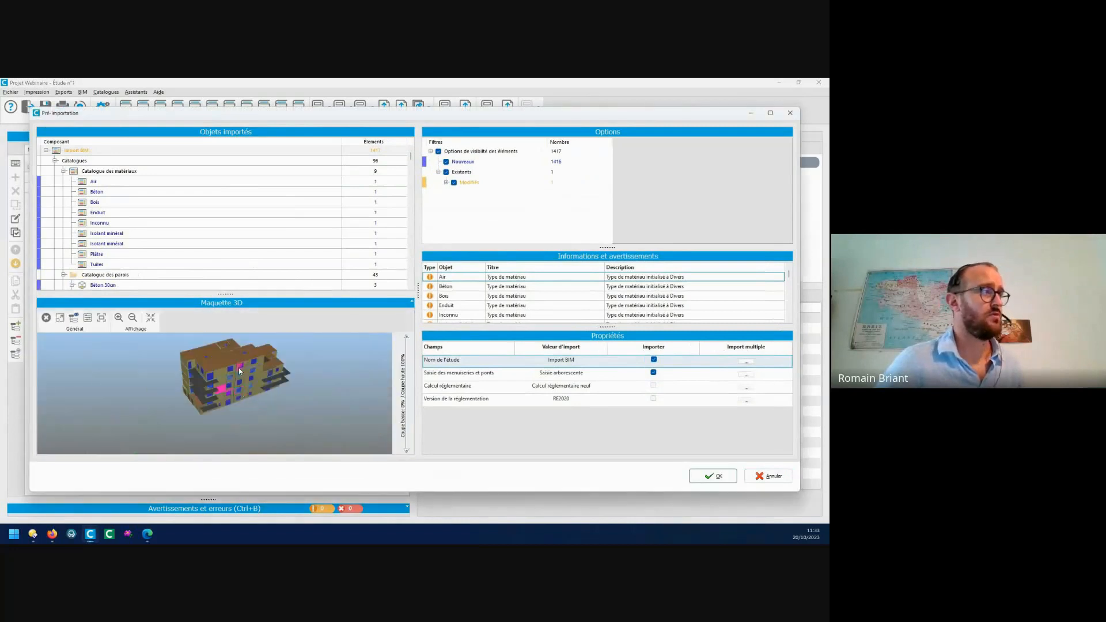
drag(240, 372, 219, 346)
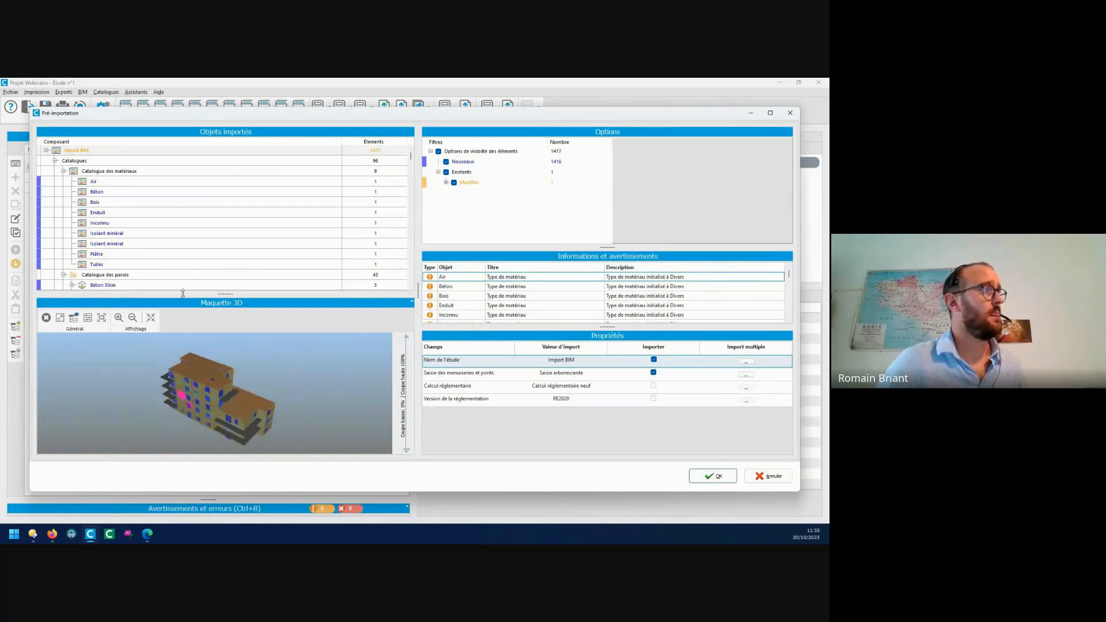
- Enlarge the list of imported objects, collapse the material, wall and joinery catalogues, and look through the building's structure
drag(224, 295, 222, 375)
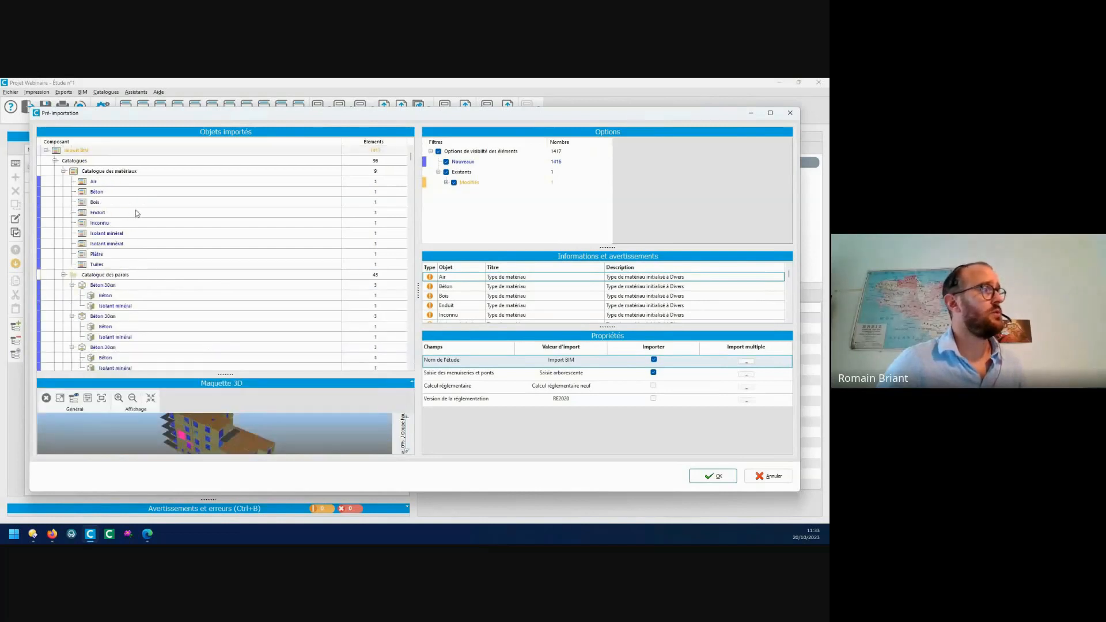
click(64, 172)
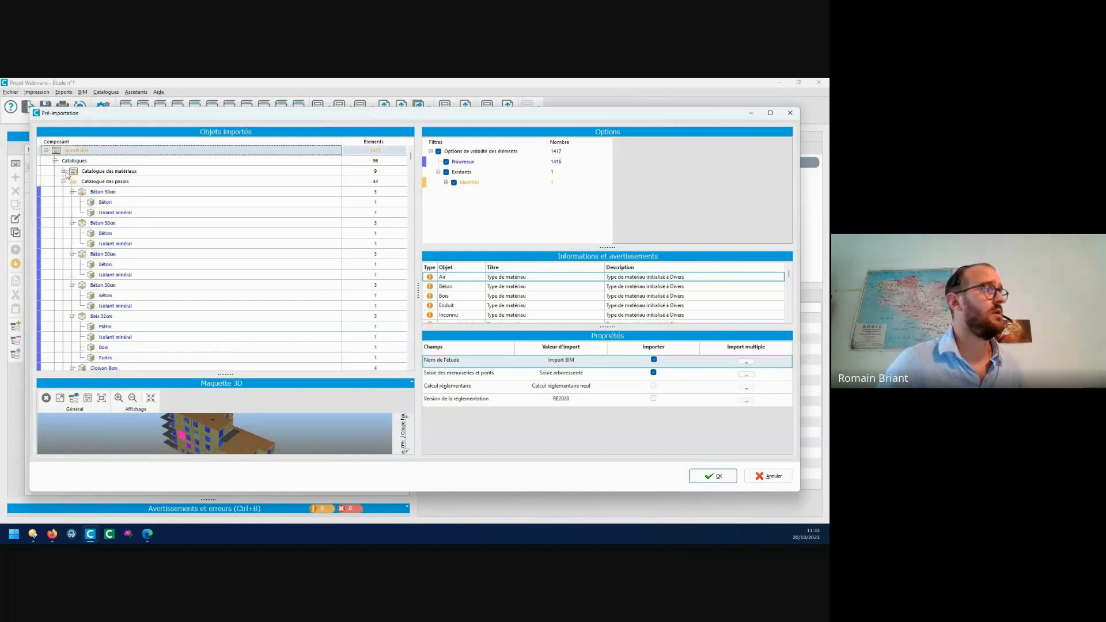
click(64, 181)
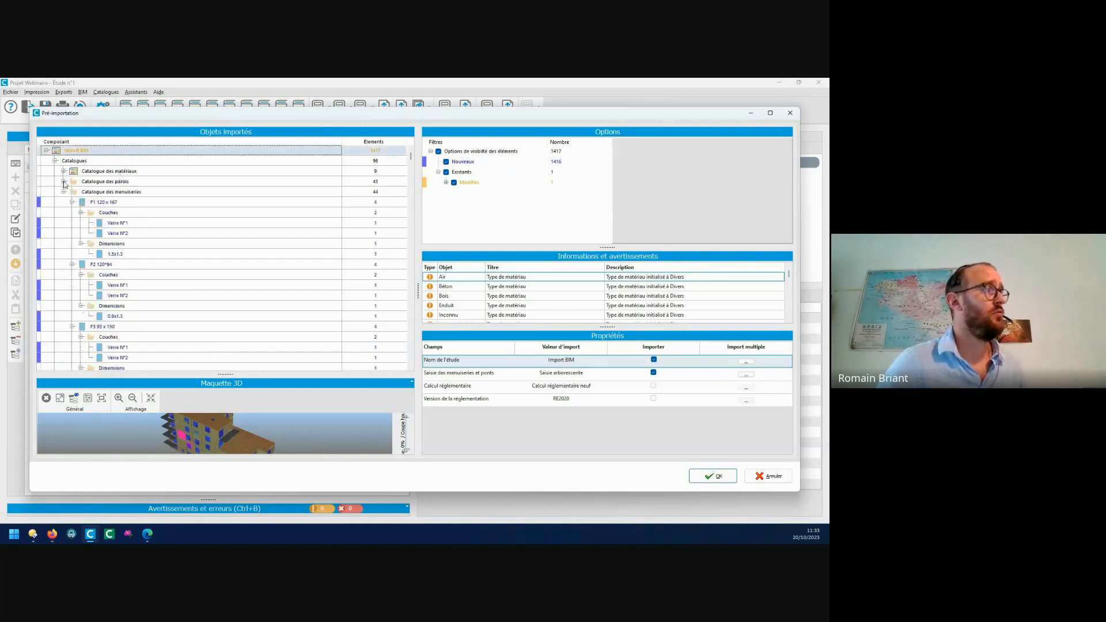
click(64, 192)
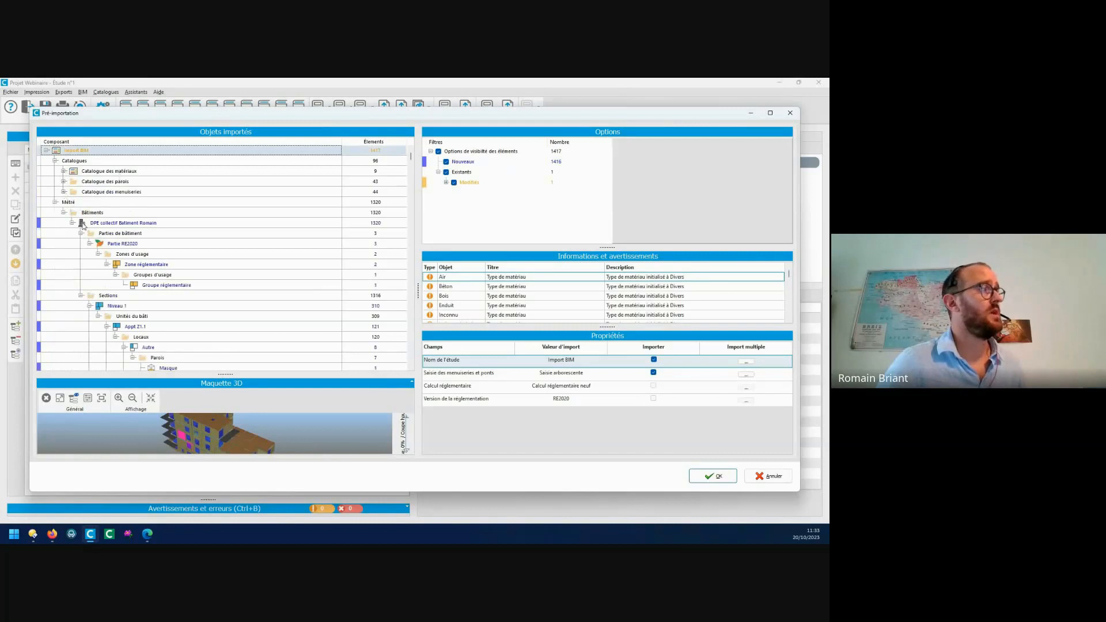
scroll(106, 212, down, 3)
scroll(113, 213, up, 3)
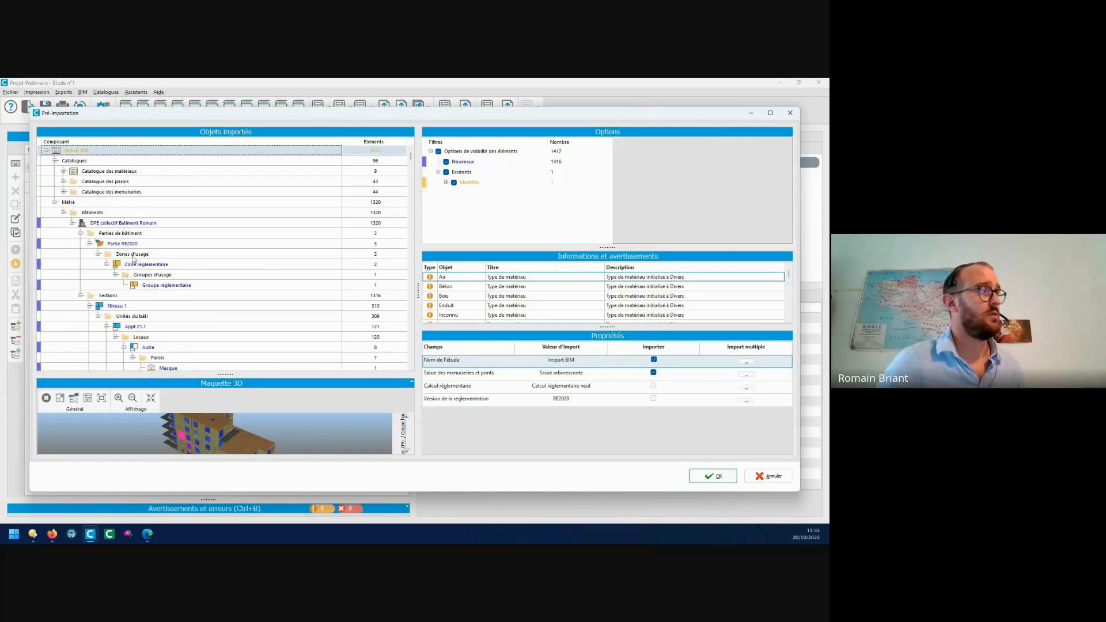
- Collapse the sections Niveau 1 to Niveau 4 and RdC to get an overview of the imported levels
scroll(135, 270, down, 3)
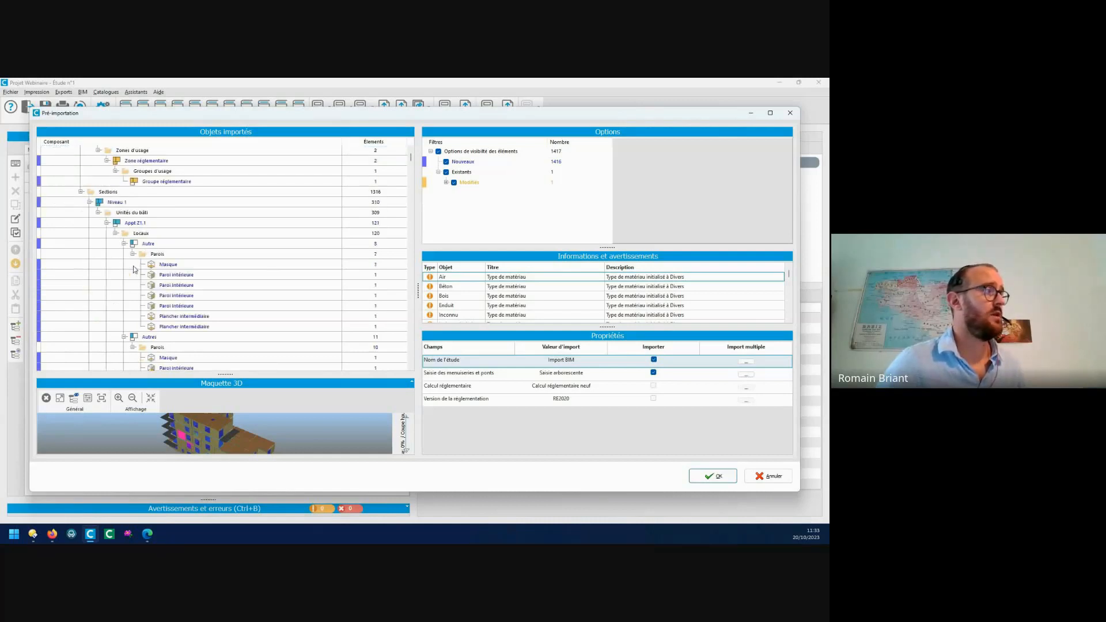
click(90, 202)
click(90, 213)
click(90, 223)
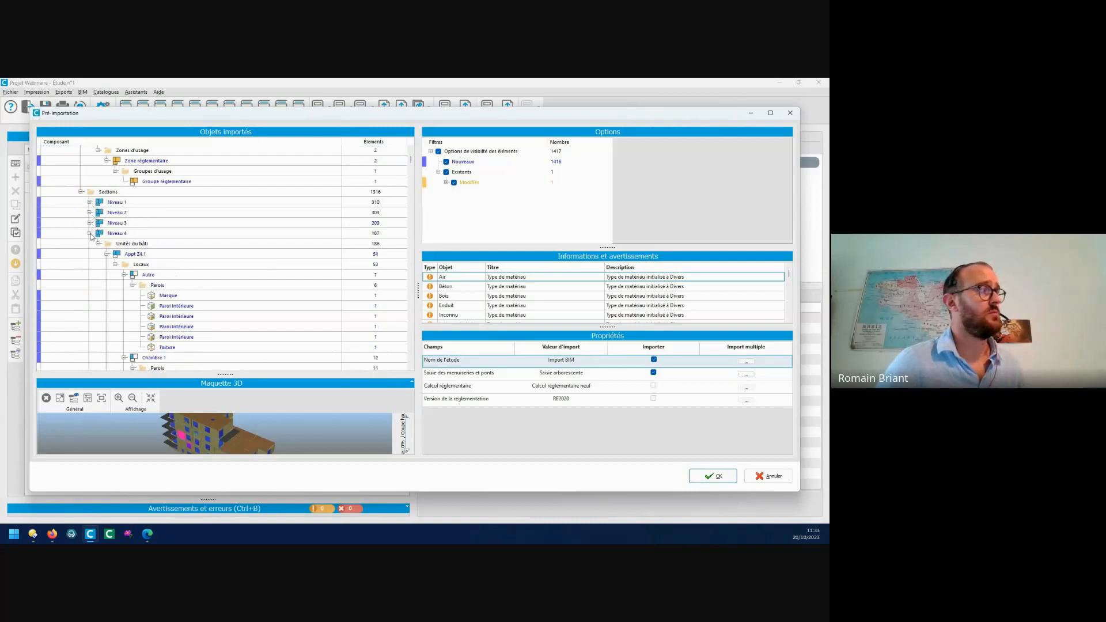
click(90, 233)
click(90, 244)
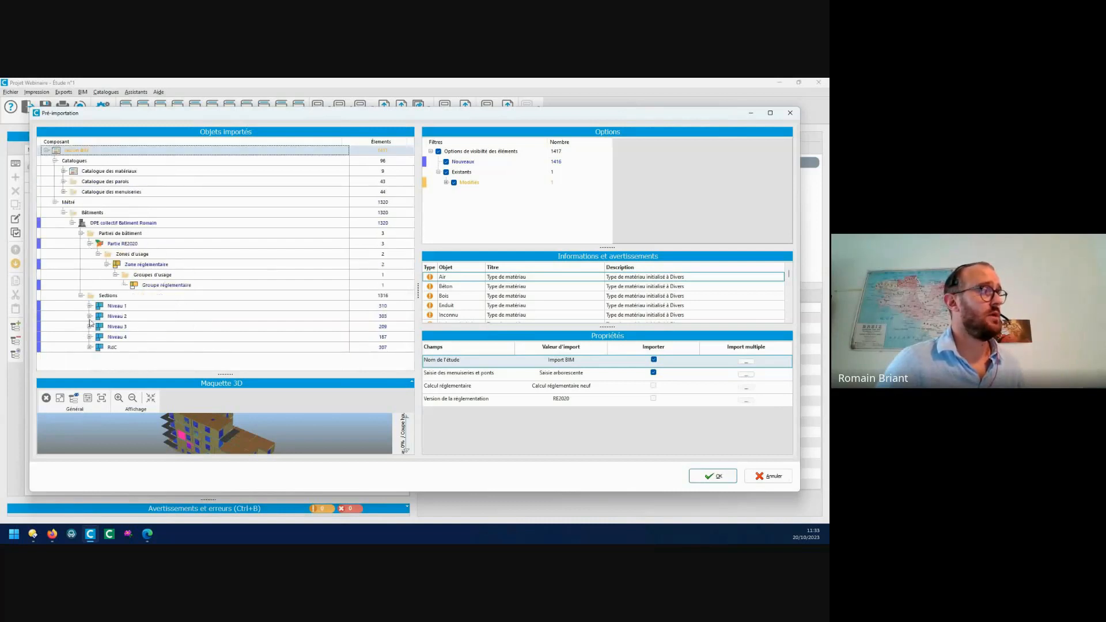
- Expand the RdC section and examine its housing units, then the rooms and walls of APPT Z1
click(90, 347)
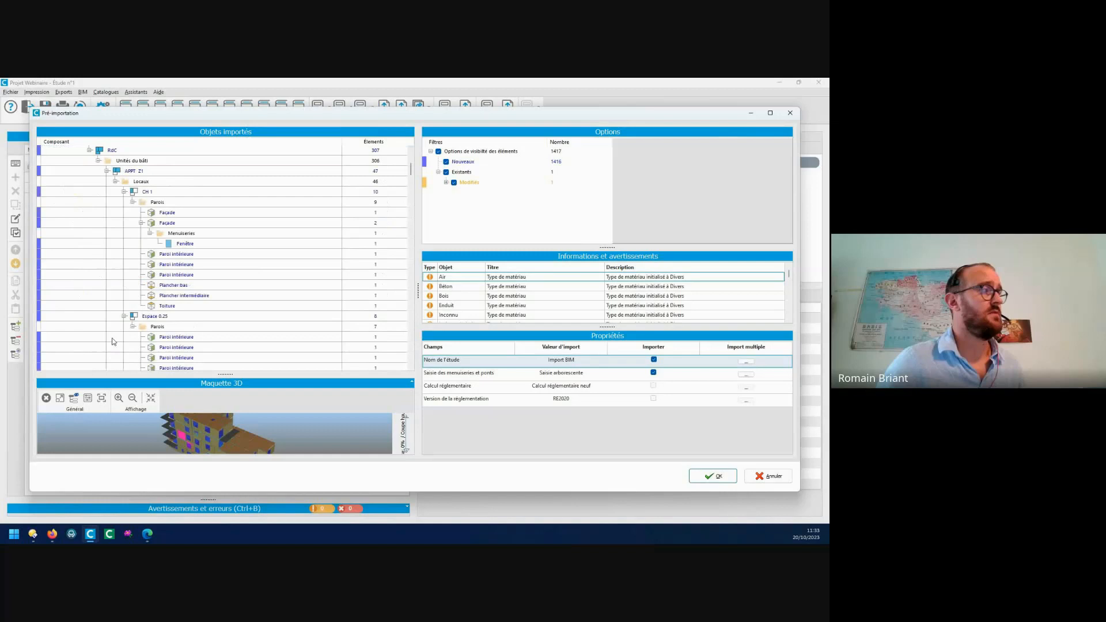
click(115, 181)
click(107, 170)
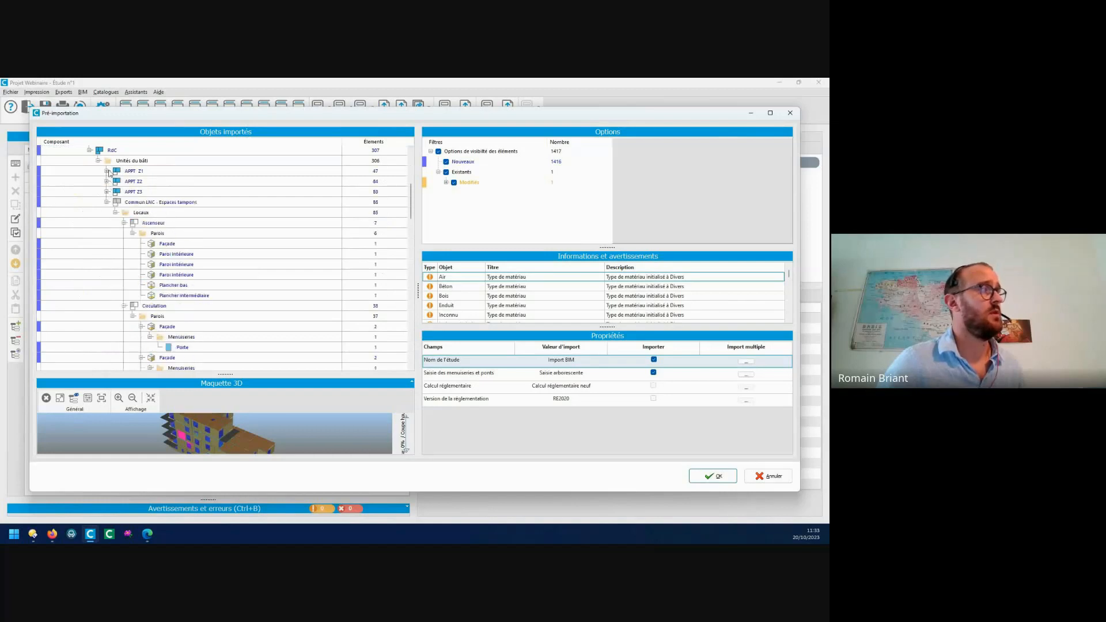
click(107, 171)
click(124, 171)
click(125, 182)
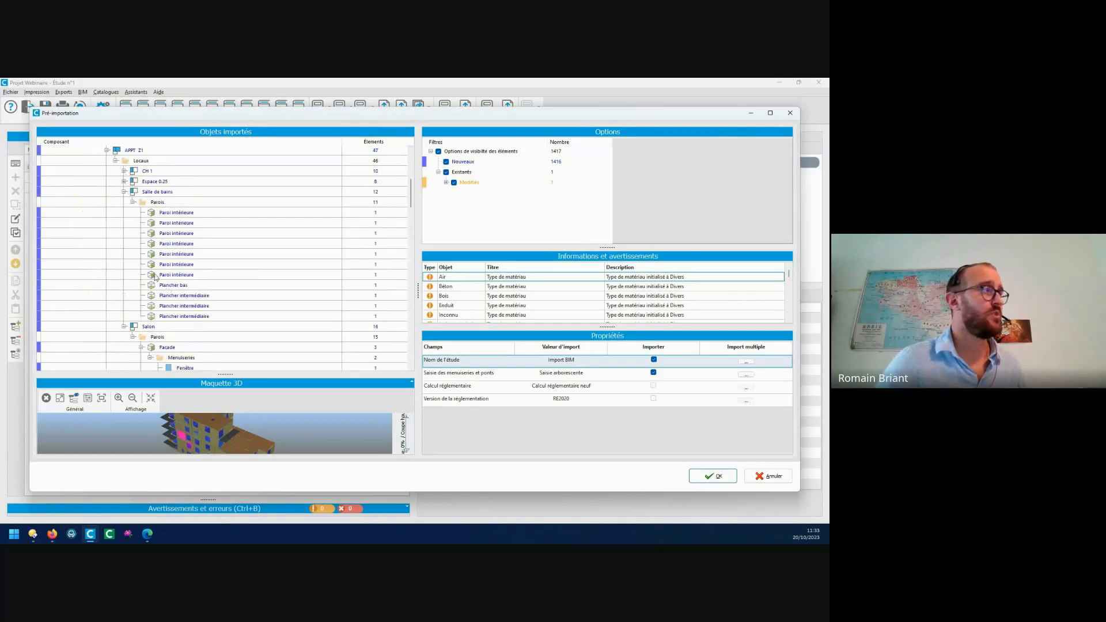
scroll(162, 283, up, 7)
- Review the visibility filters for new and existing elements, expanding the modified elements category
key(ctrl)
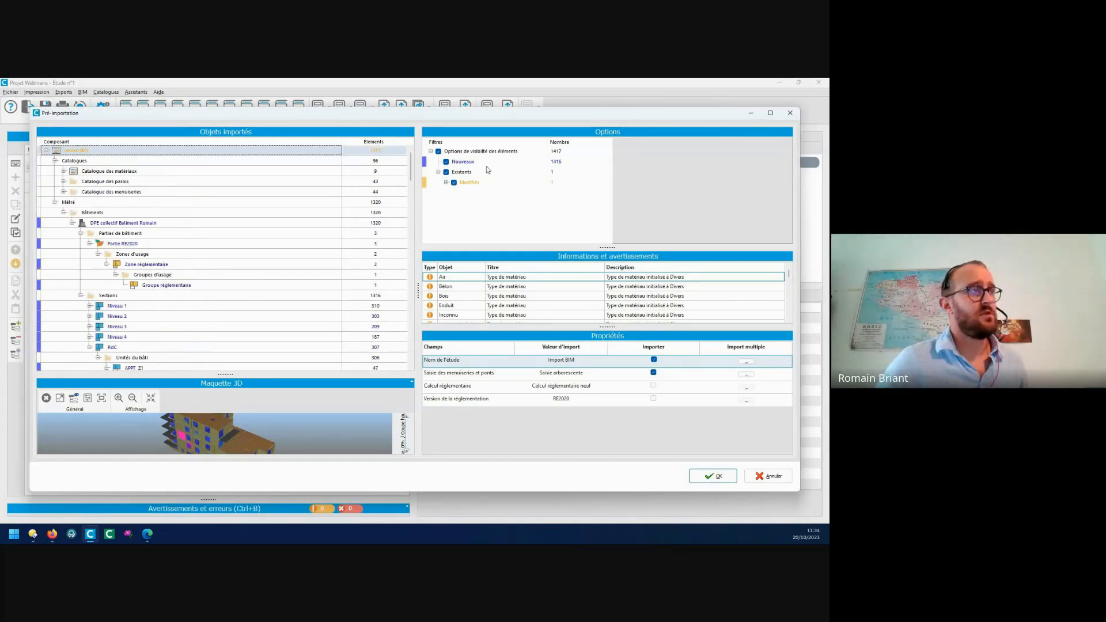
key(ctrl)
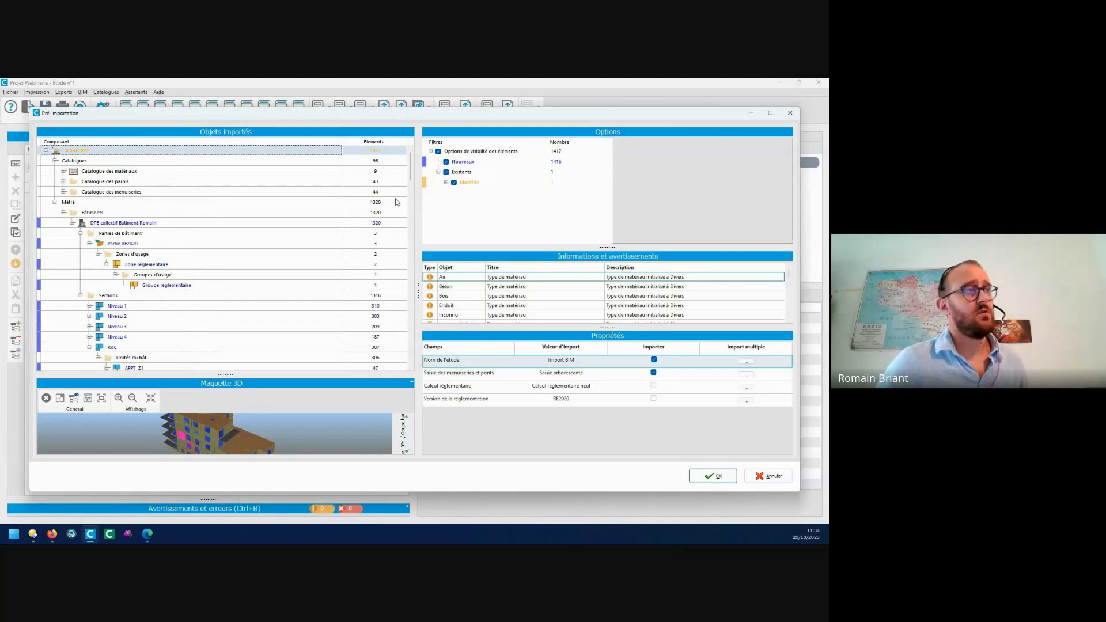
key(ctrl)
key(ctrl)
key(ctrl)
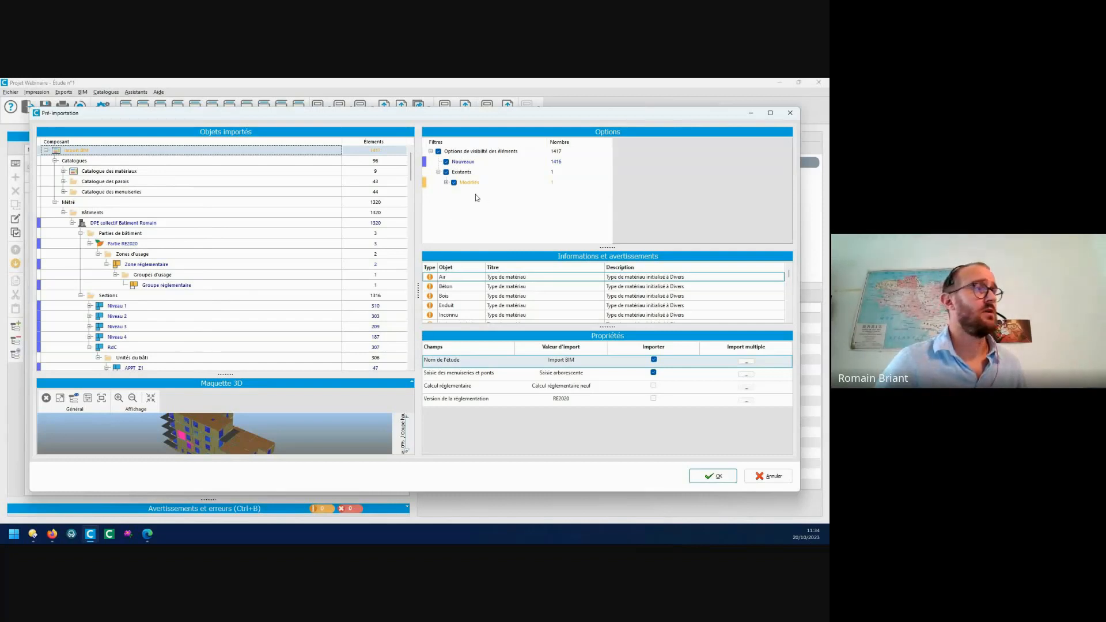
click(465, 164)
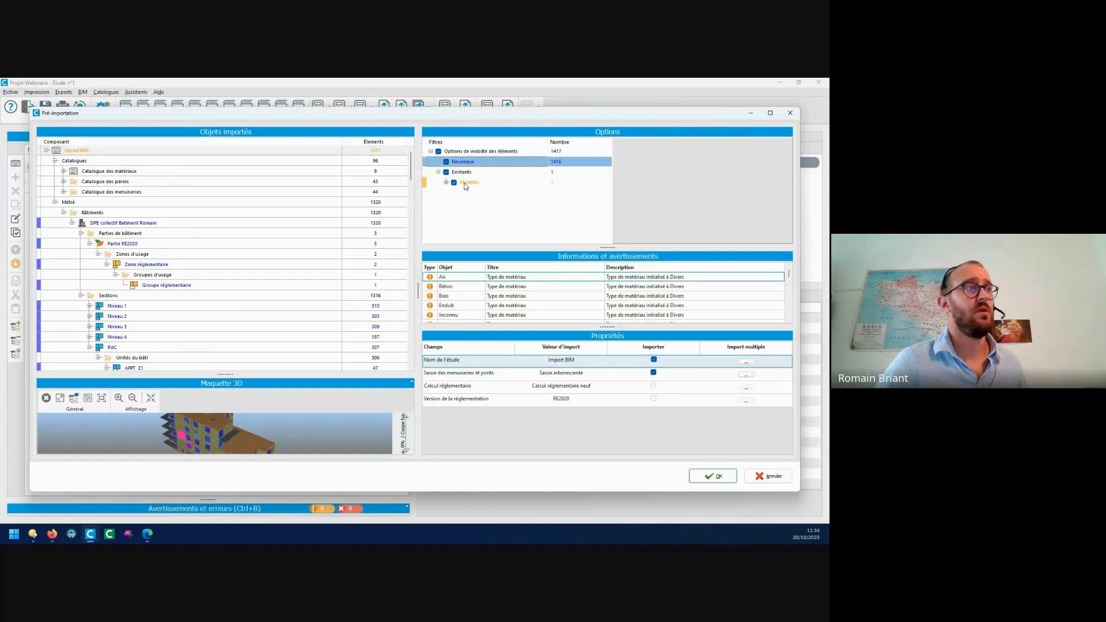
double_click(467, 183)
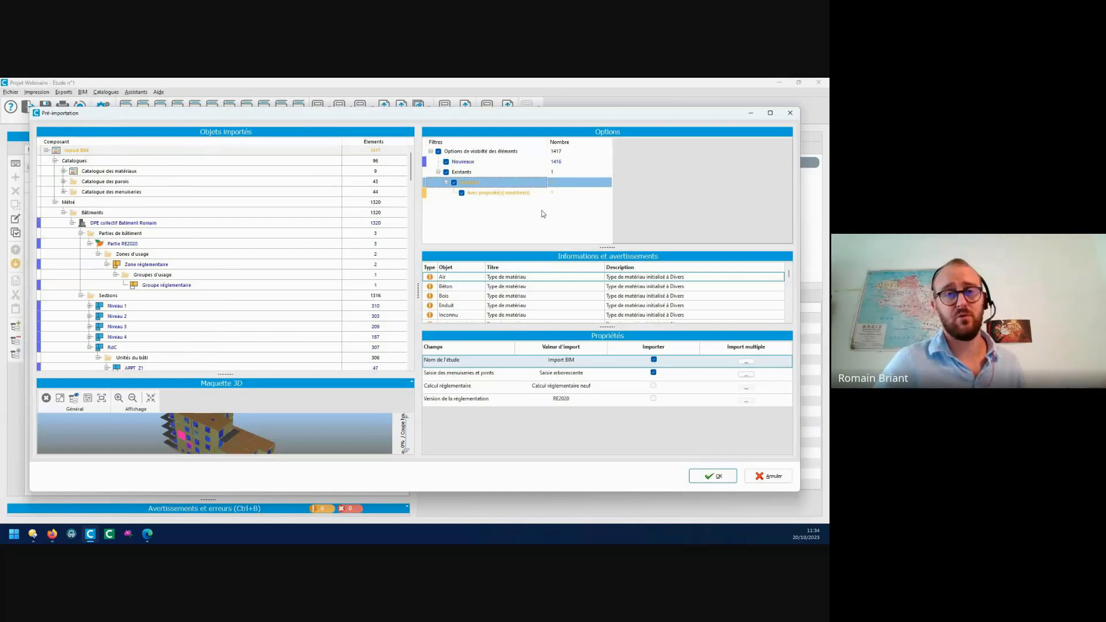
- Confirm the pre-import into the study and enlarge the 3D model view below the building tree
scroll(169, 254, down, 3)
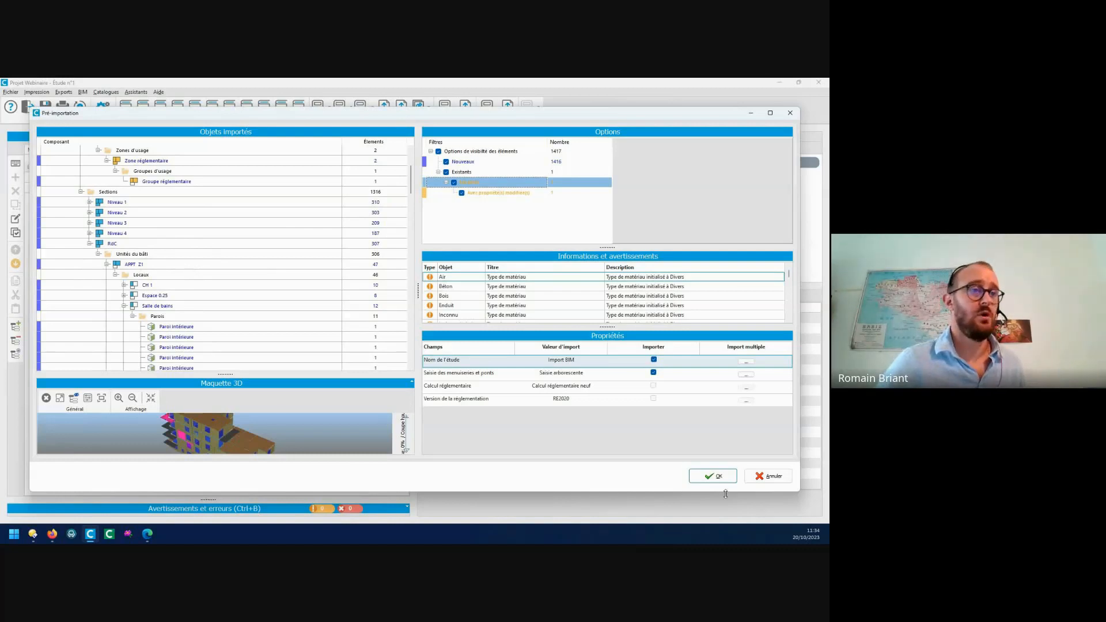
click(719, 478)
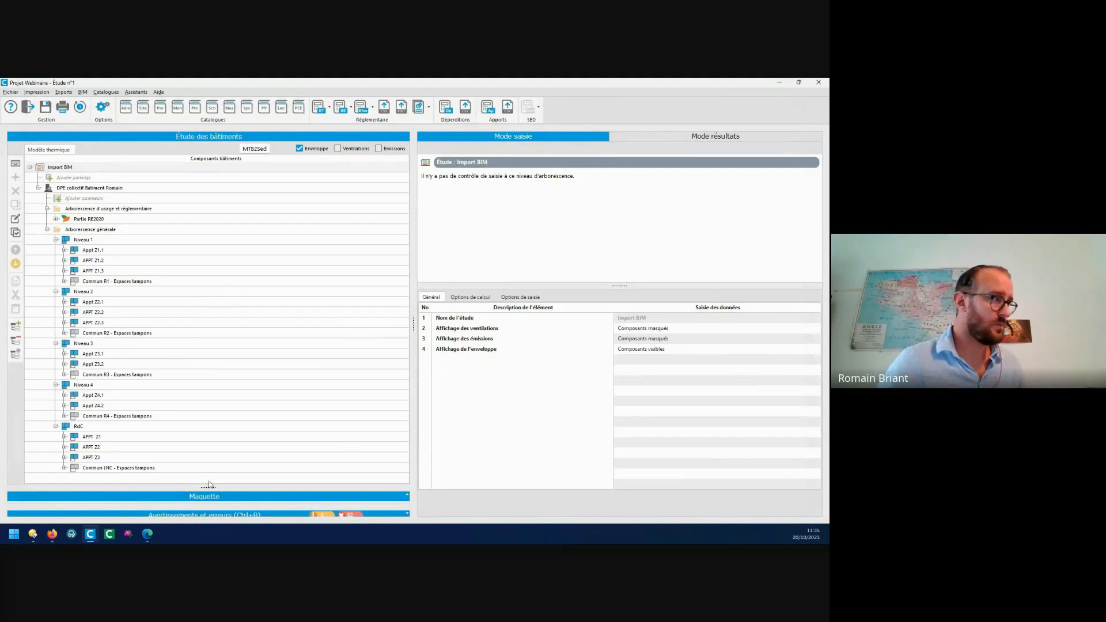
drag(206, 487, 206, 365)
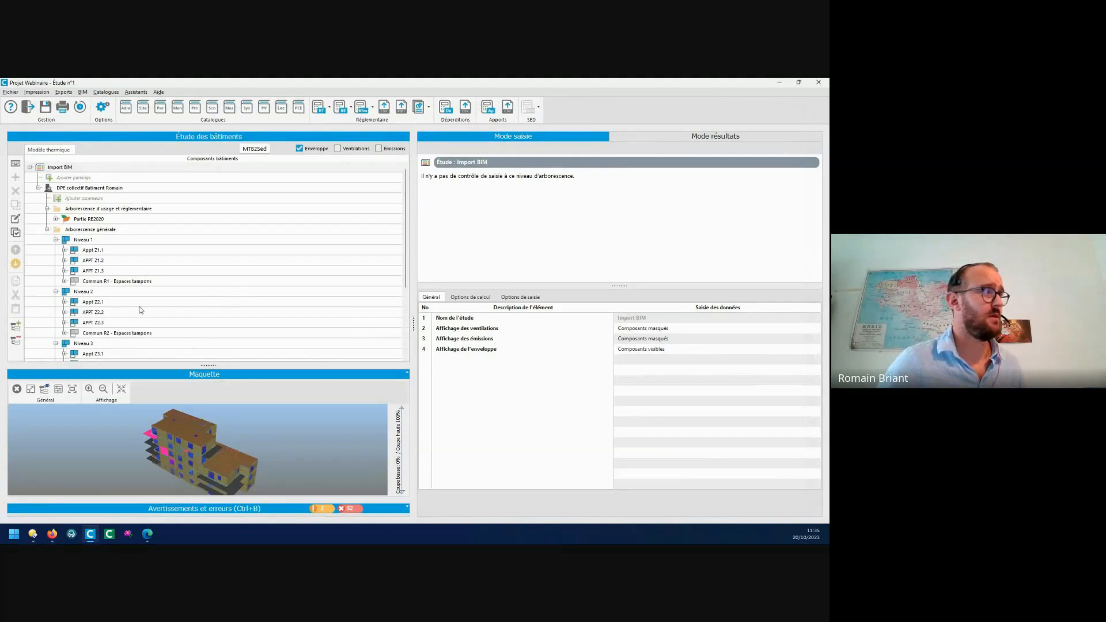
- Expand Appt Z1.1 on Niveau 1 and examine the facade and window of Chambre 1 in their properties and in 3D
click(65, 250)
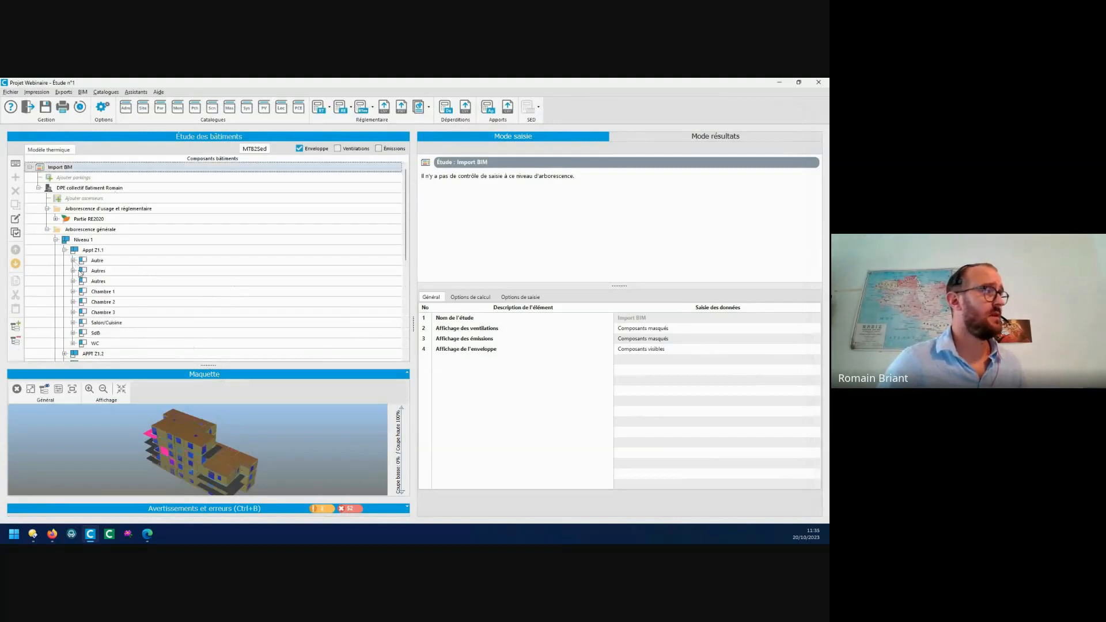
click(73, 291)
click(106, 169)
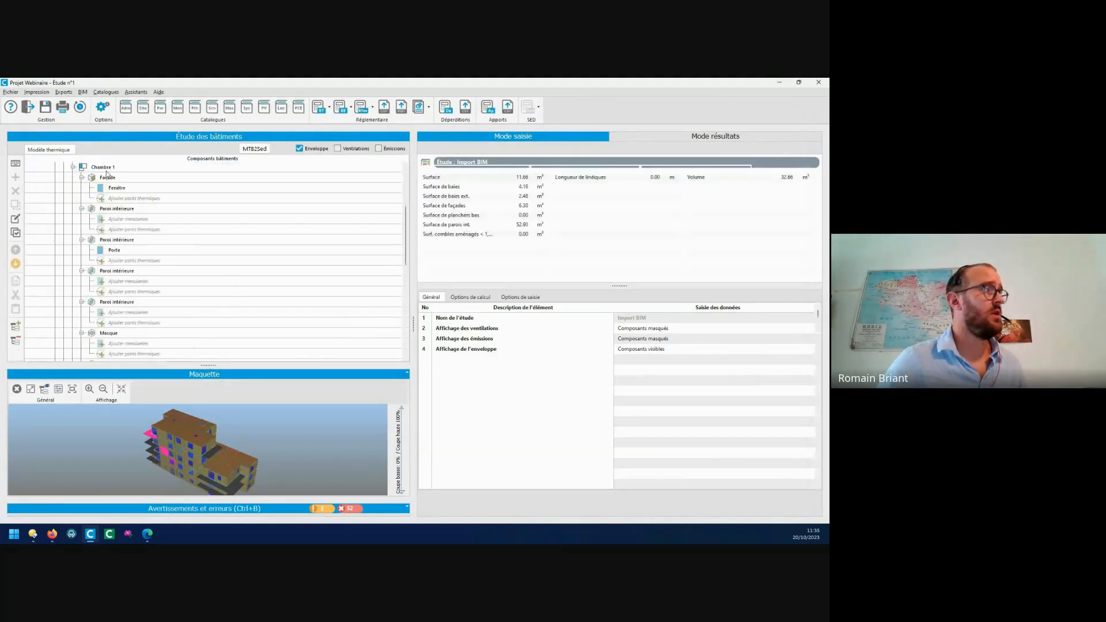
click(110, 178)
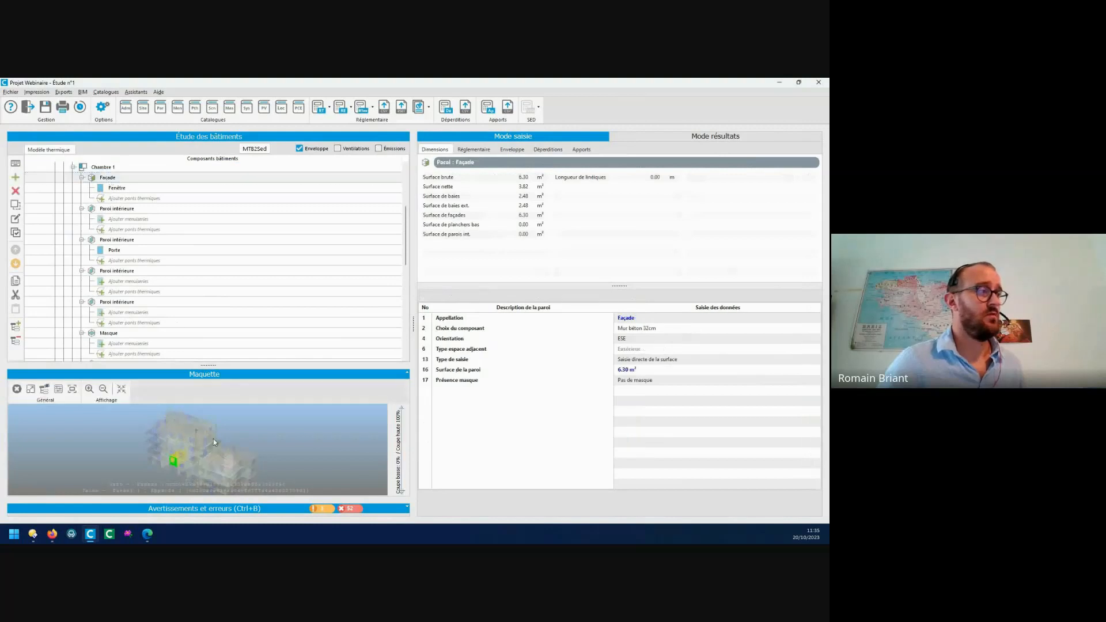
middle_drag(189, 464, 242, 484)
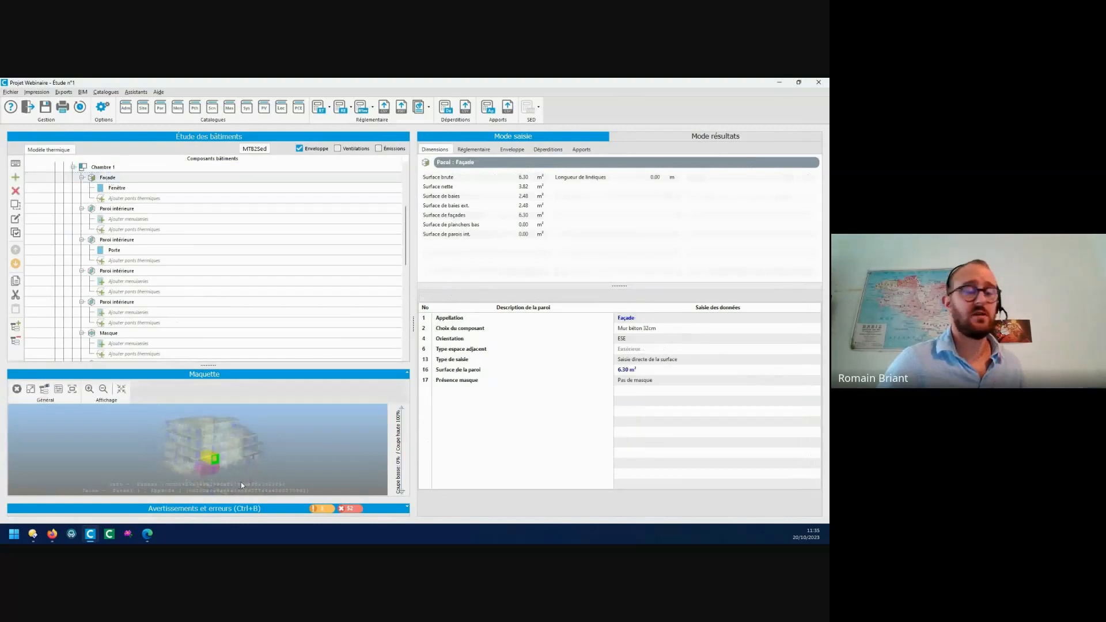
click(113, 188)
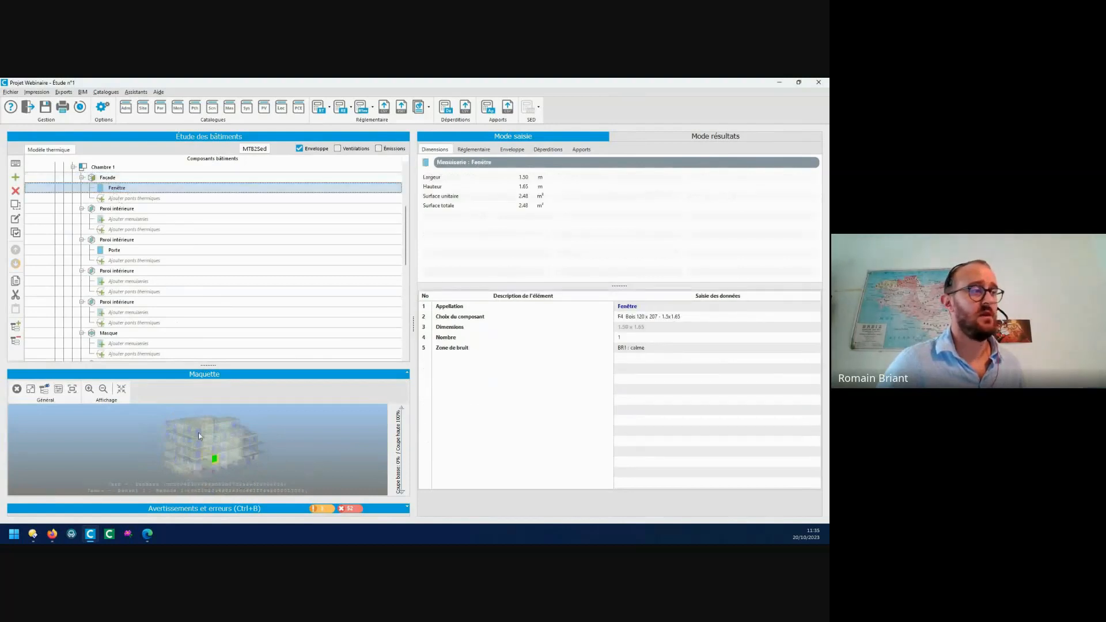
- Inspect the highlighted window in 3D from another angle and collapse Chambre 1 and Appt Z1.1 in the building tree
middle_drag(265, 437, 194, 445)
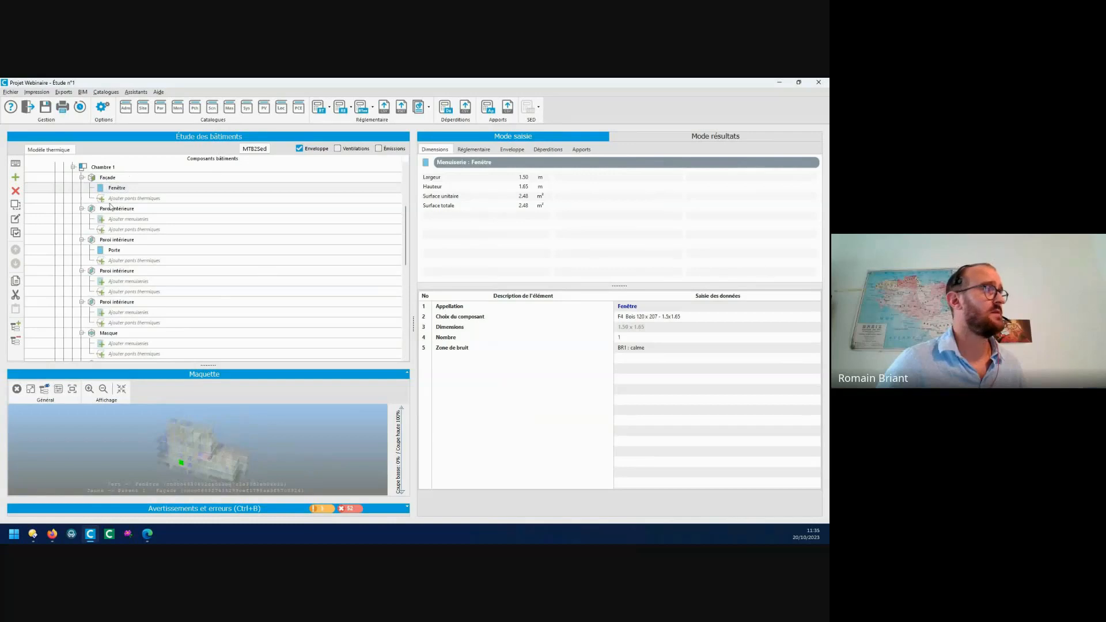
click(73, 167)
scroll(95, 248, up, 4)
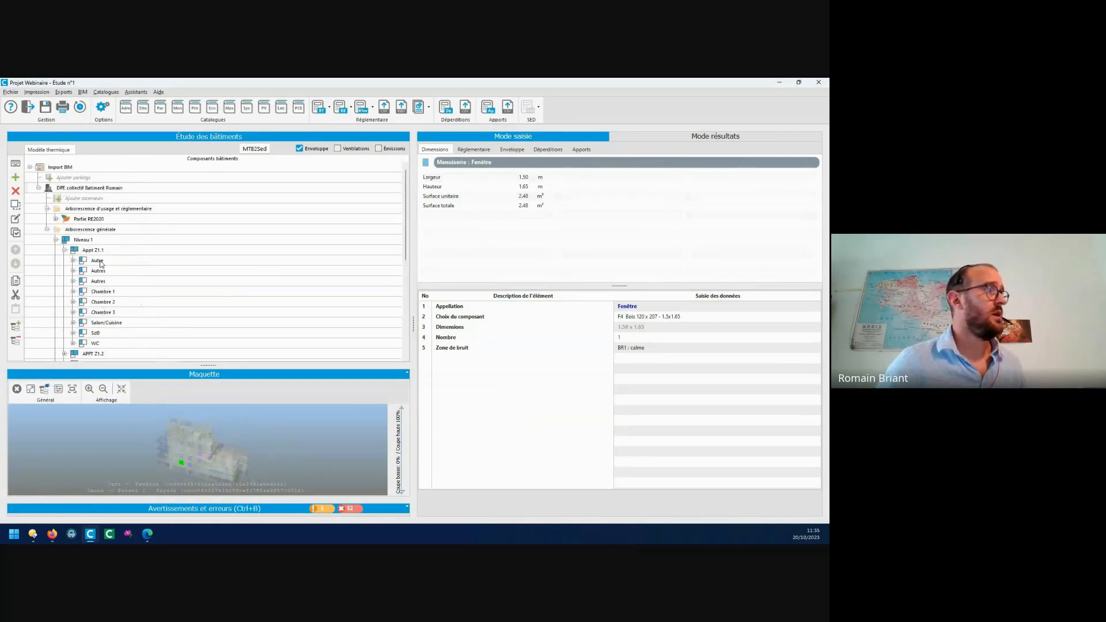
click(64, 250)
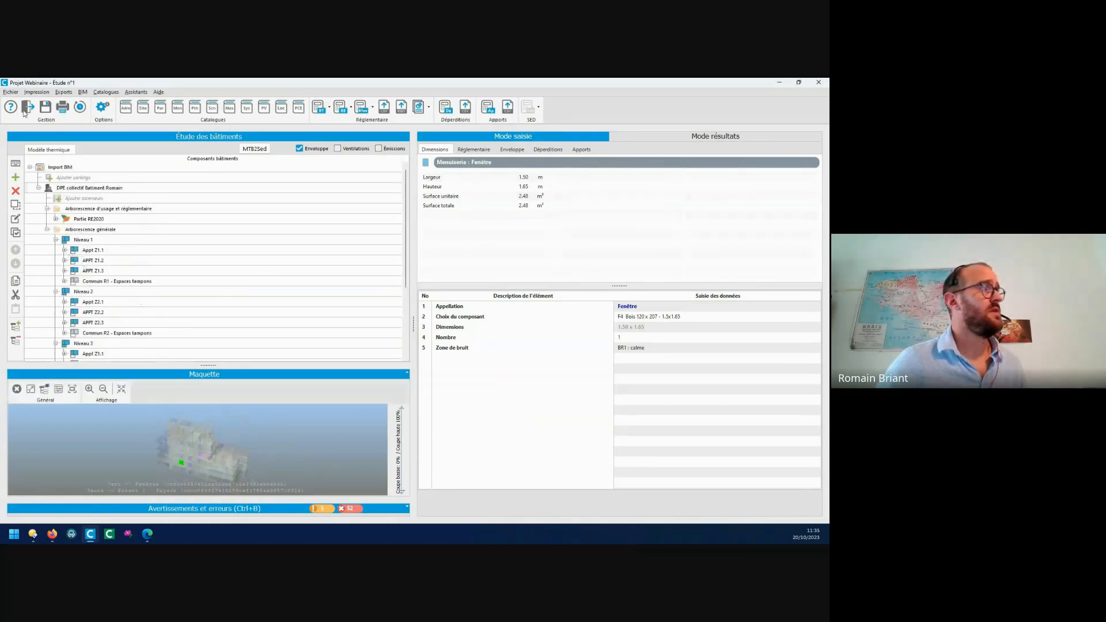
- Expand Partie RE2020 and examine its regulatory zone and groups, then the spaces of Commun R1 - Espaces tampons on Niveau 1
click(56, 219)
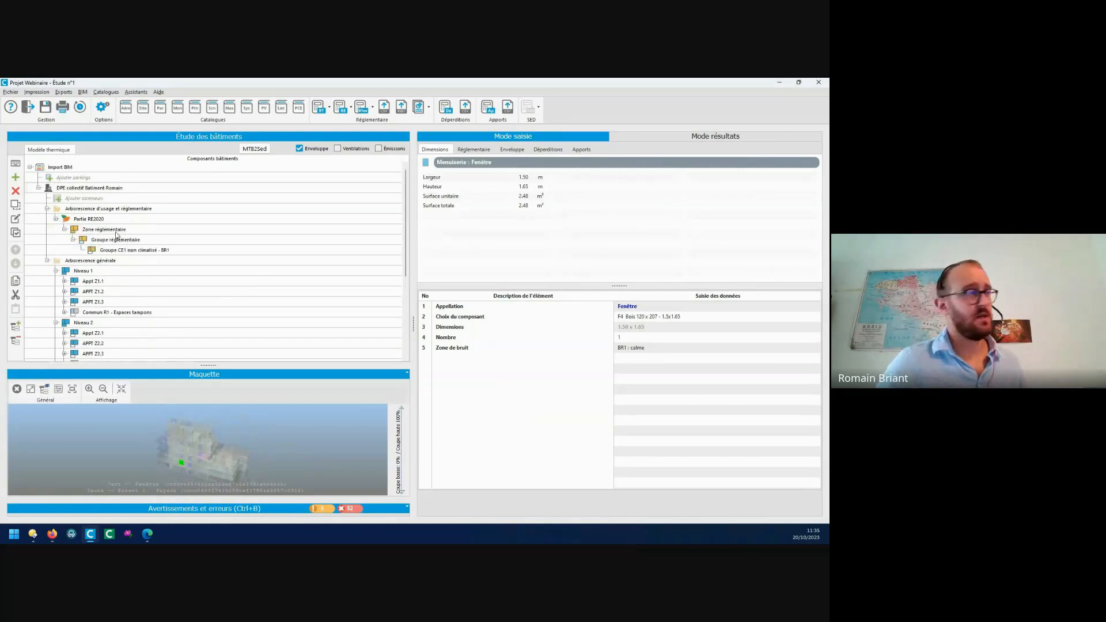
scroll(115, 236, down, 3)
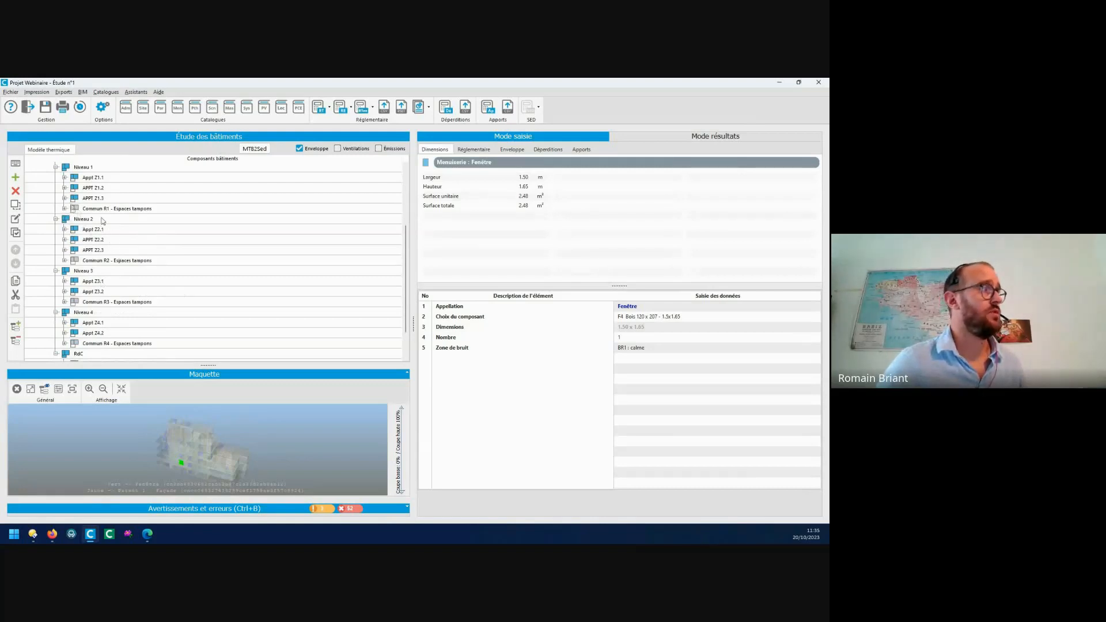
click(64, 209)
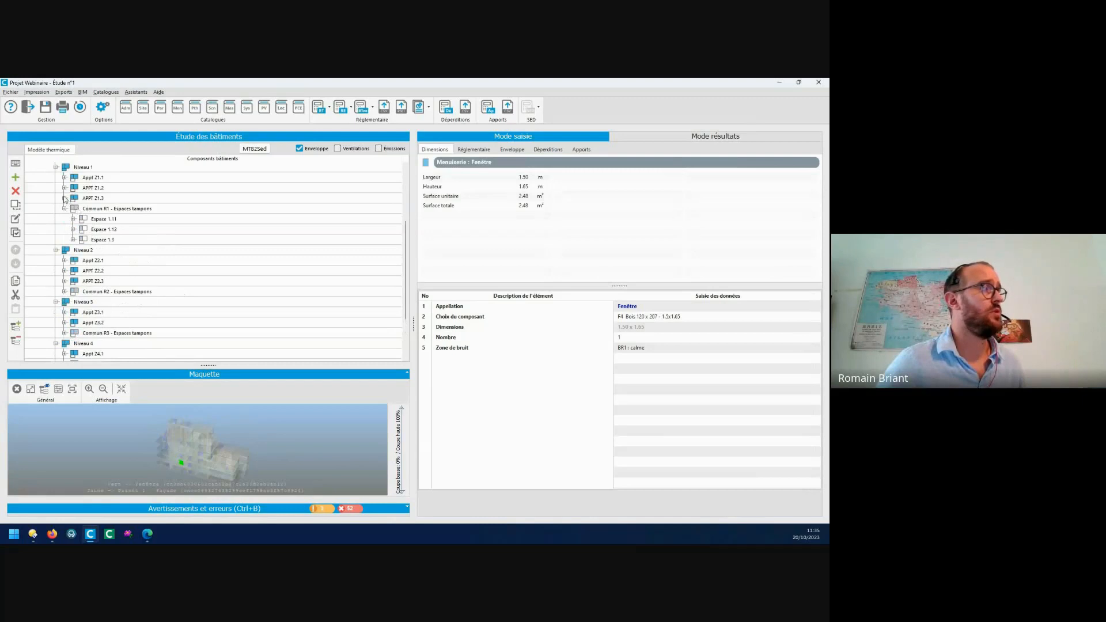
click(64, 198)
click(65, 198)
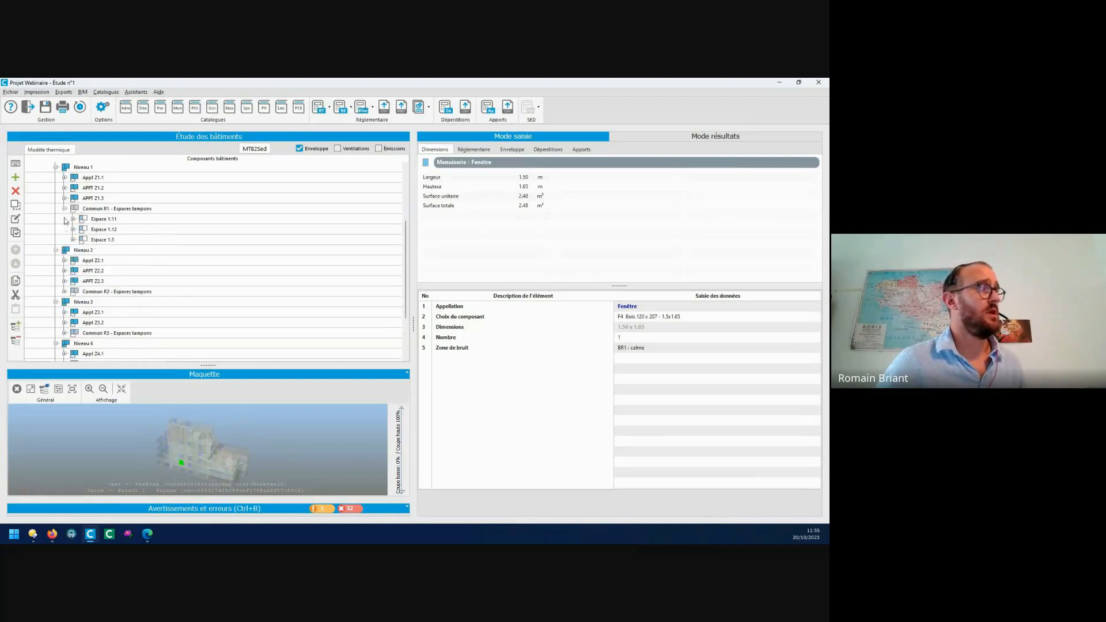
click(64, 209)
scroll(138, 260, up, 4)
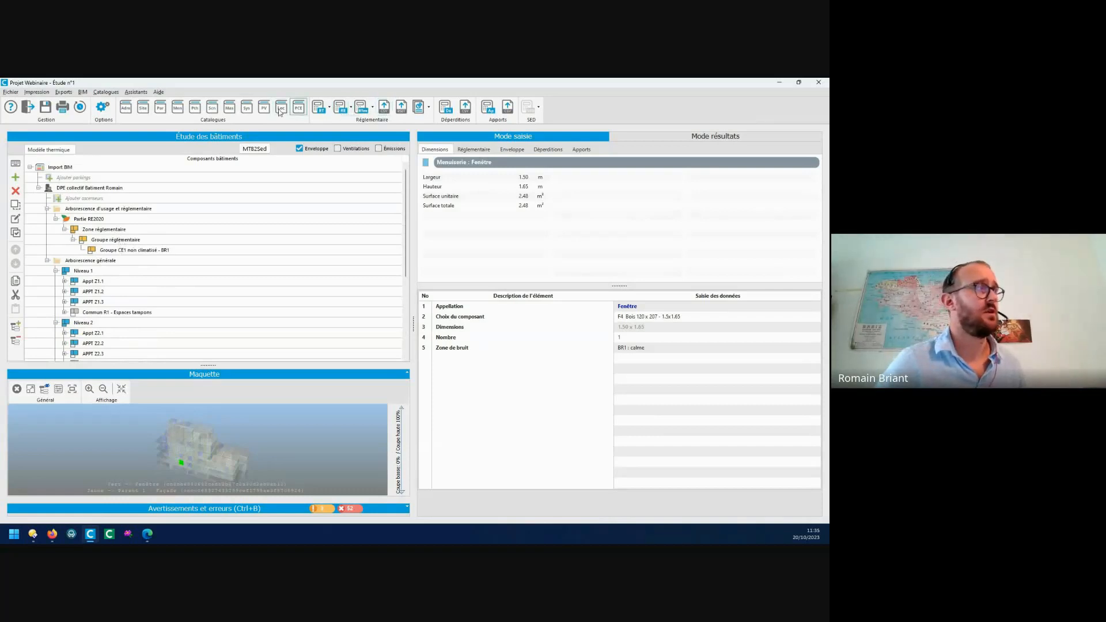
- Review the project's imported walls in the wall catalogue, examining the properties and thermal layers of Mur béton 32cm
click(161, 113)
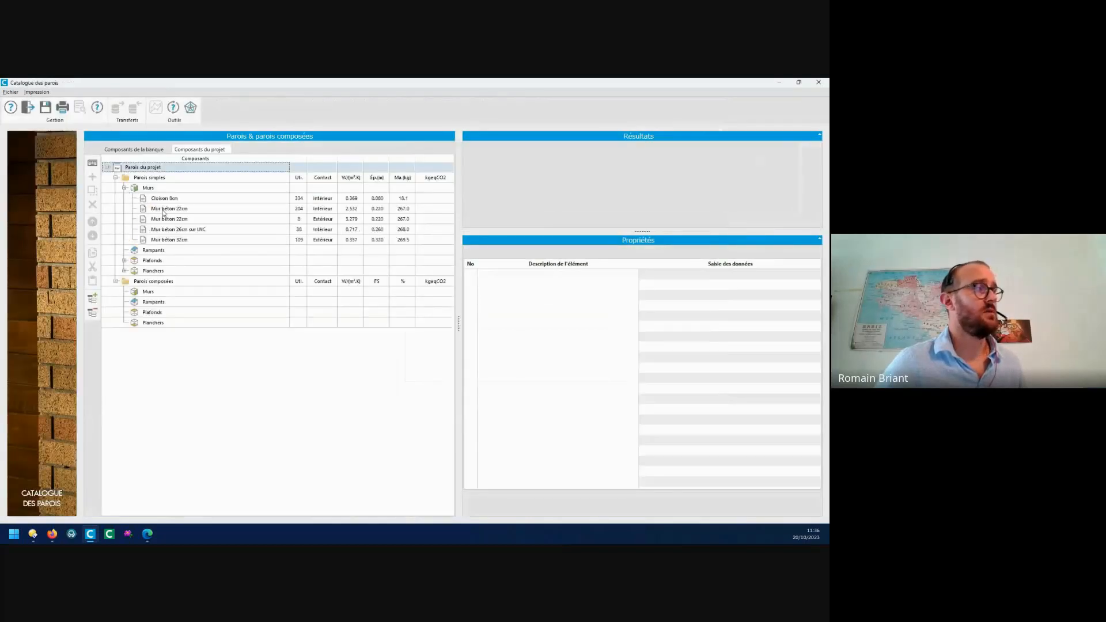
click(171, 241)
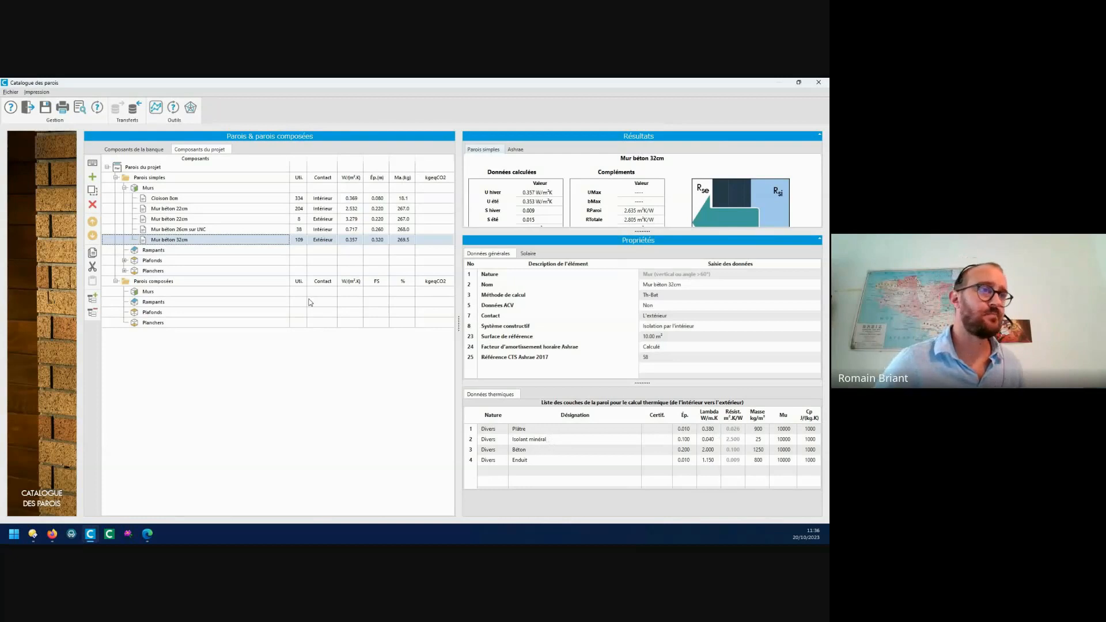
click(28, 108)
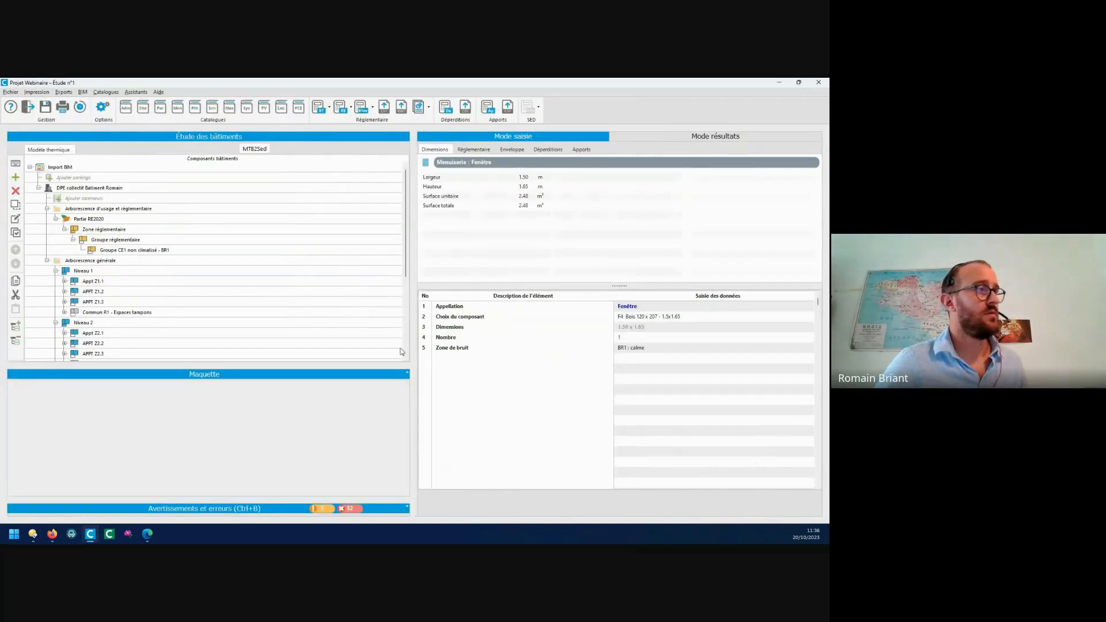
- List the project's windows and doors in the joinery catalogue and examine window F1 120 x 167 and its 1.5x1.3 size
click(178, 108)
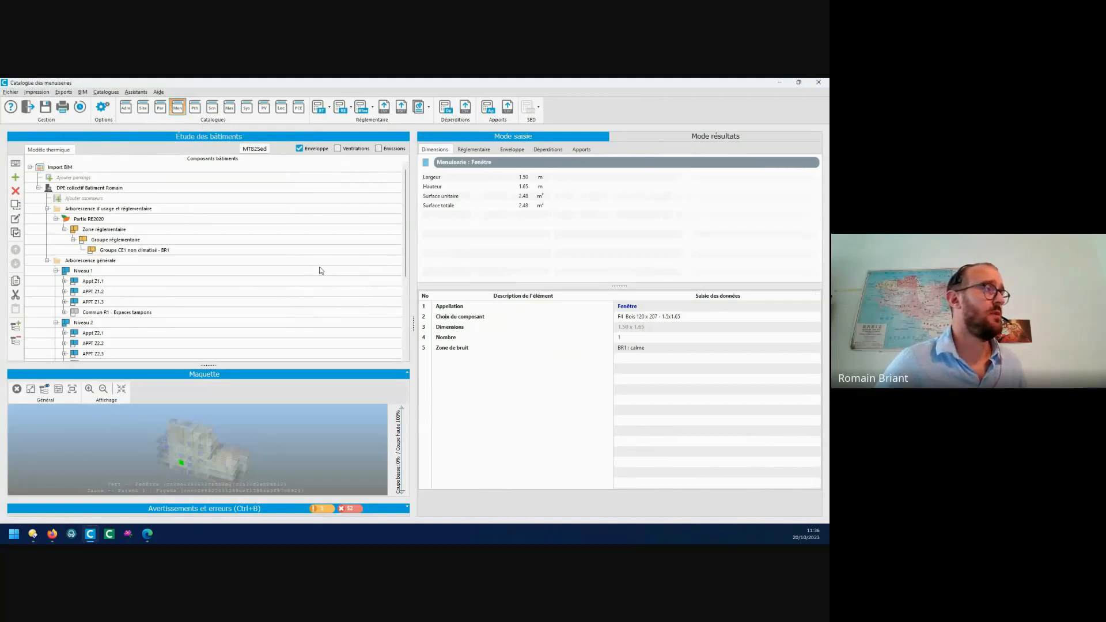
click(124, 187)
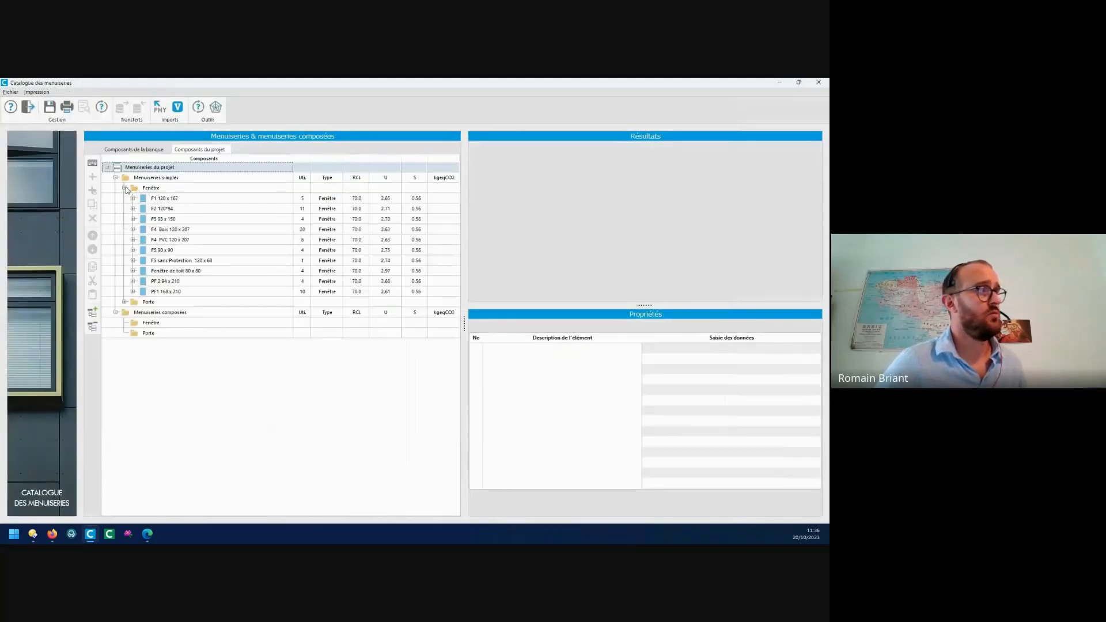
click(125, 302)
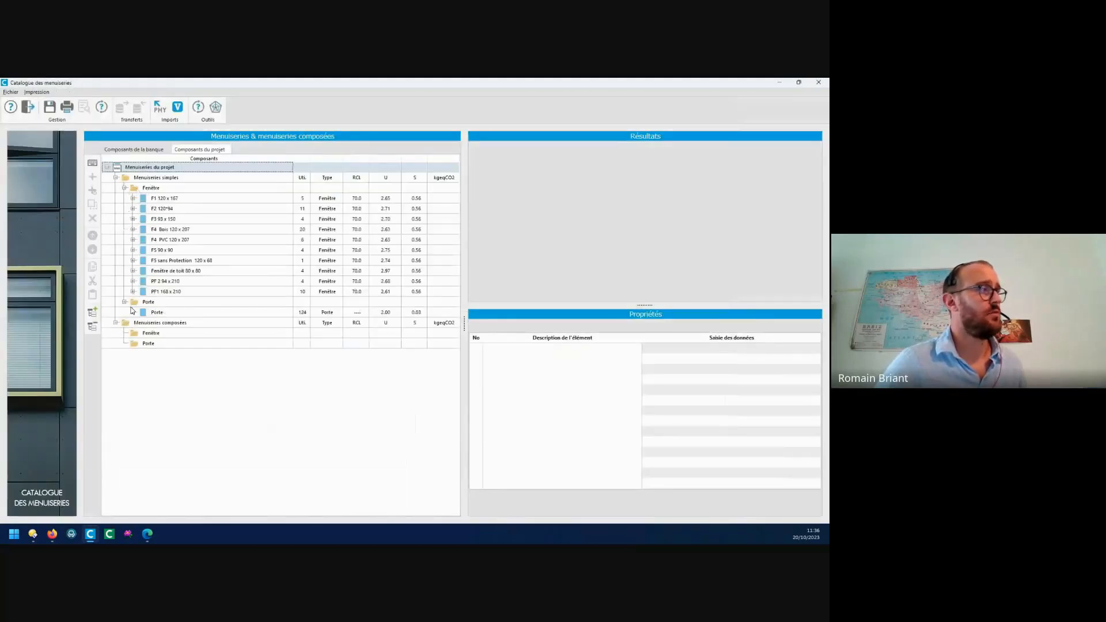
click(133, 198)
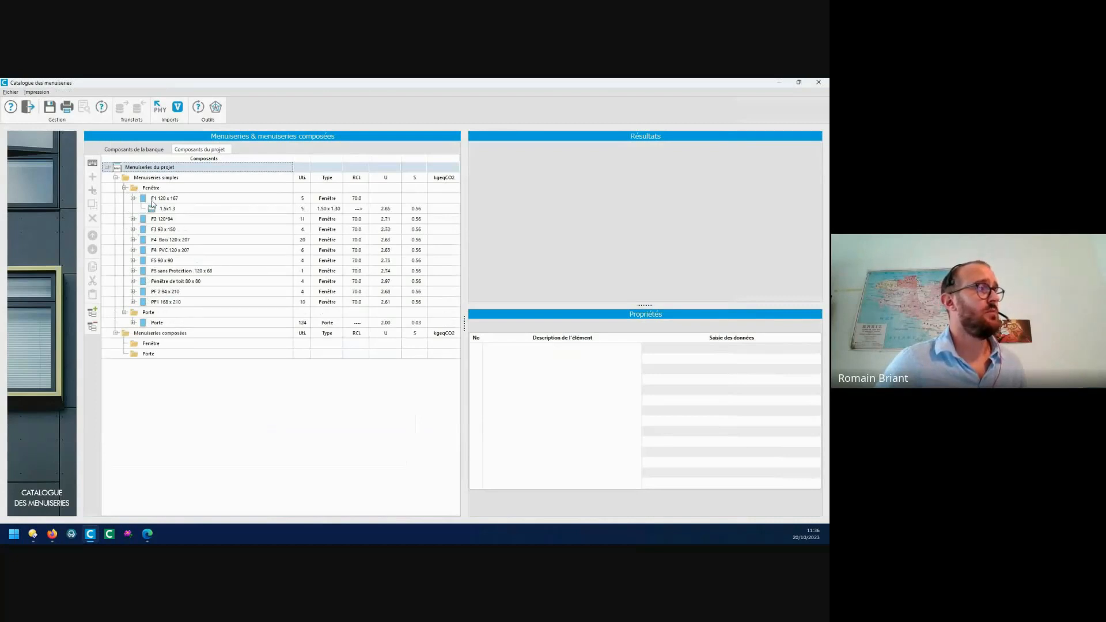
click(149, 207)
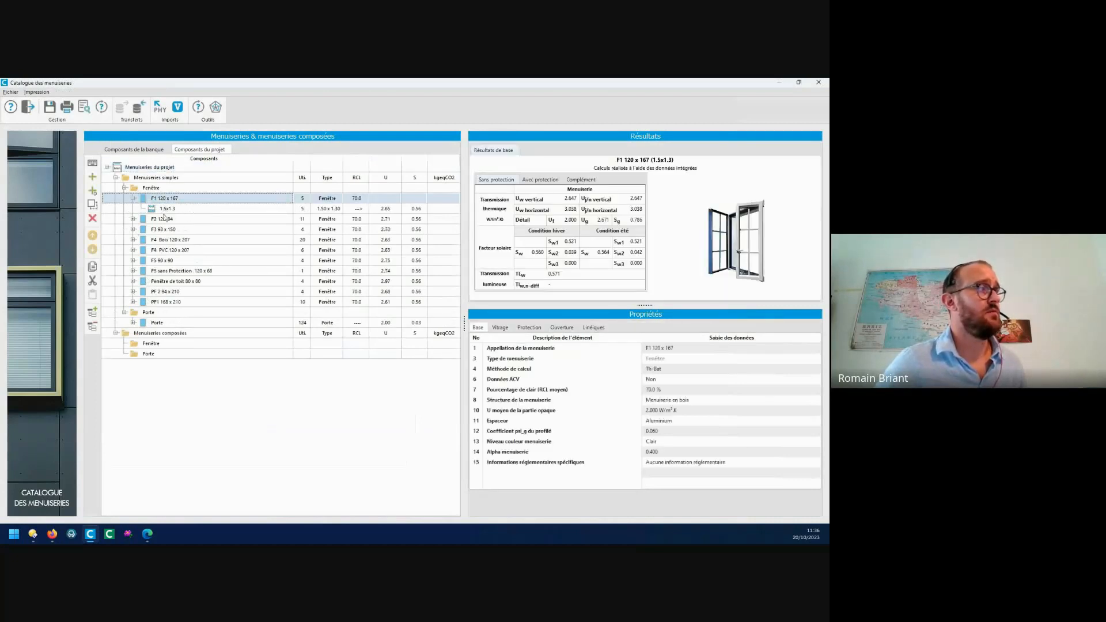
click(166, 210)
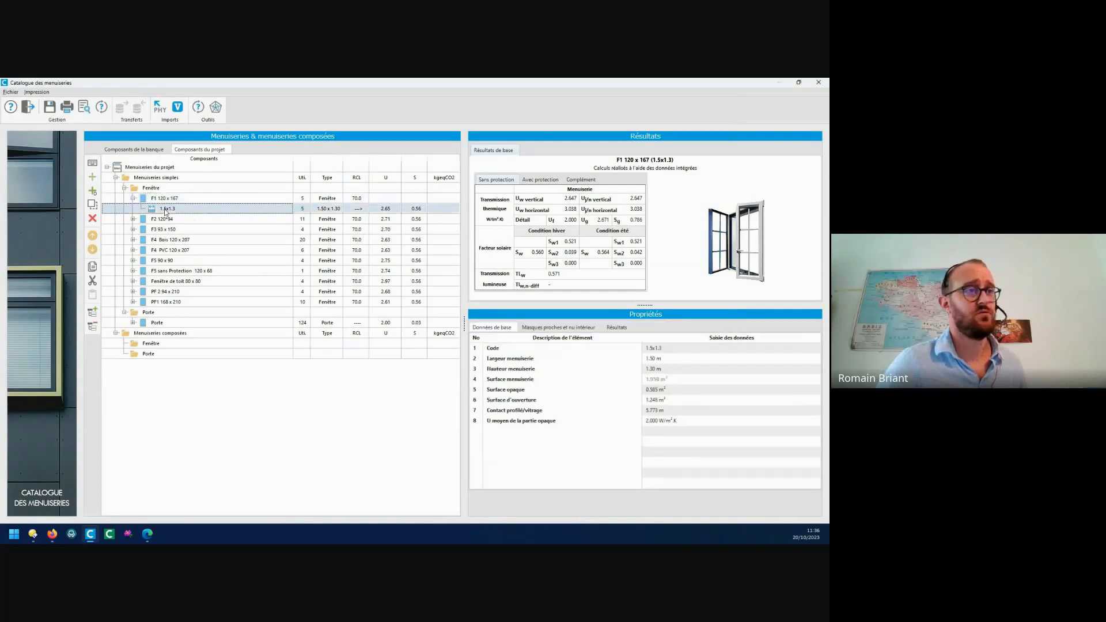
click(167, 203)
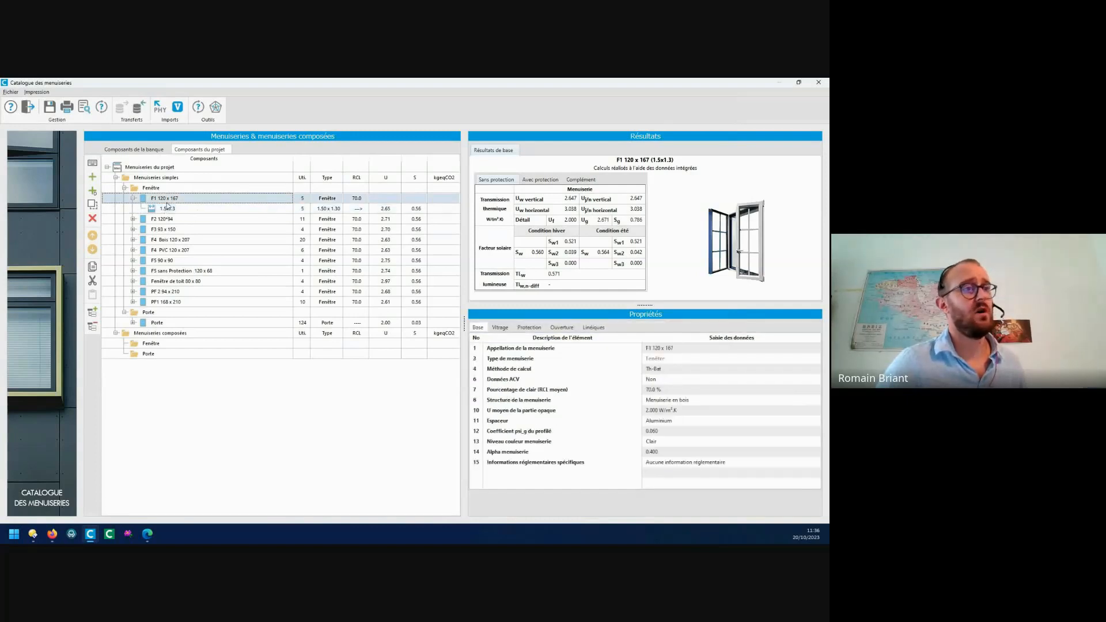
- Check the glazing, protection and linear thermal bridge data of window F1 120 x 167, and return to the study
click(501, 328)
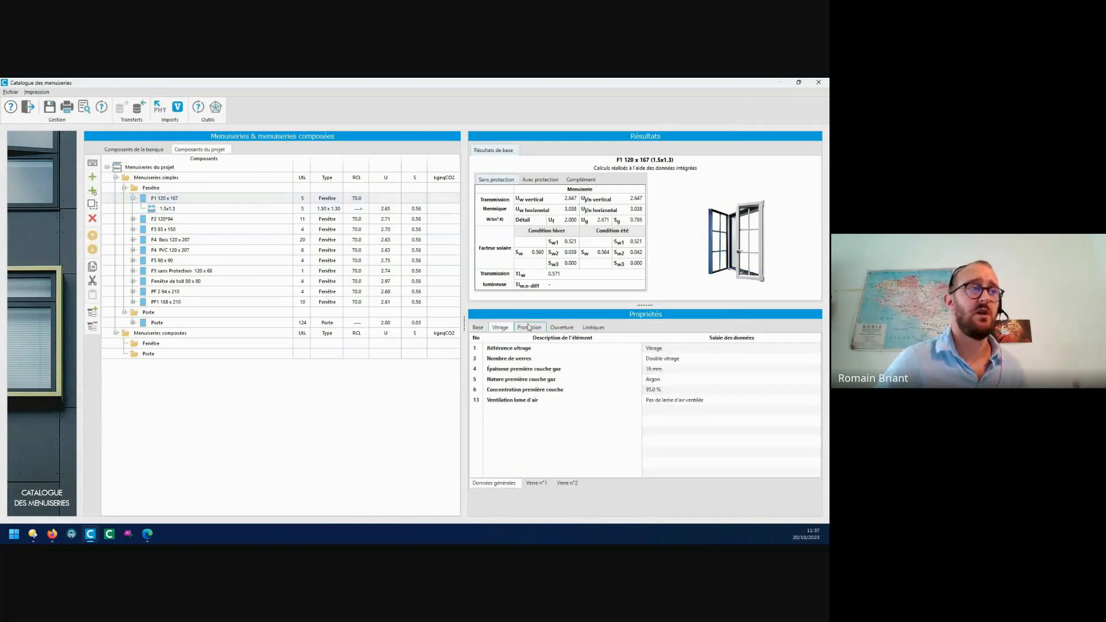
click(529, 328)
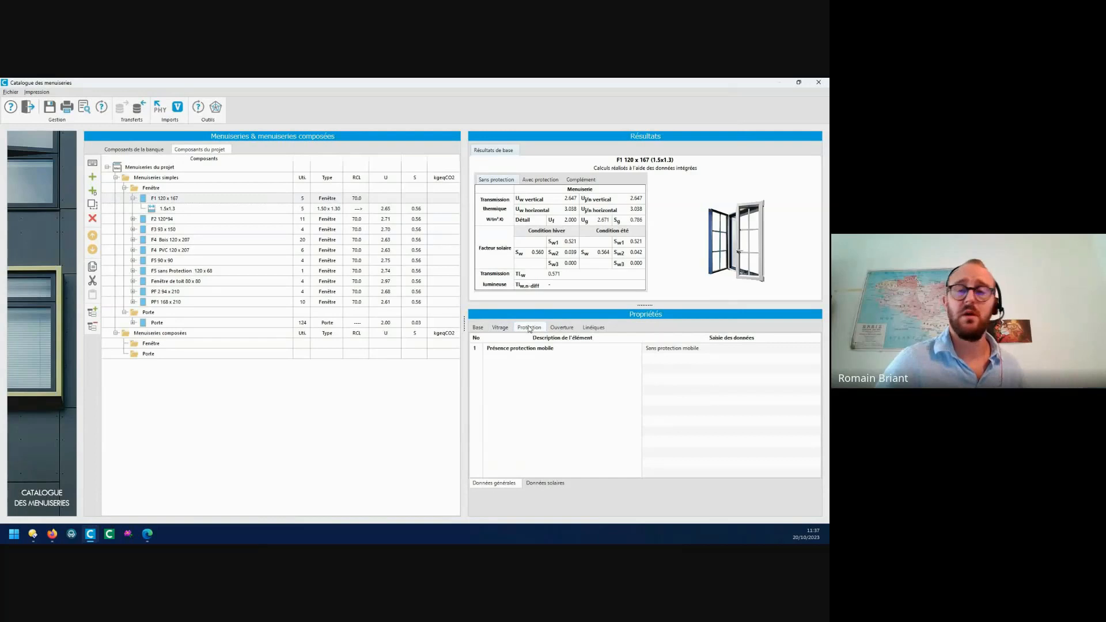
click(594, 328)
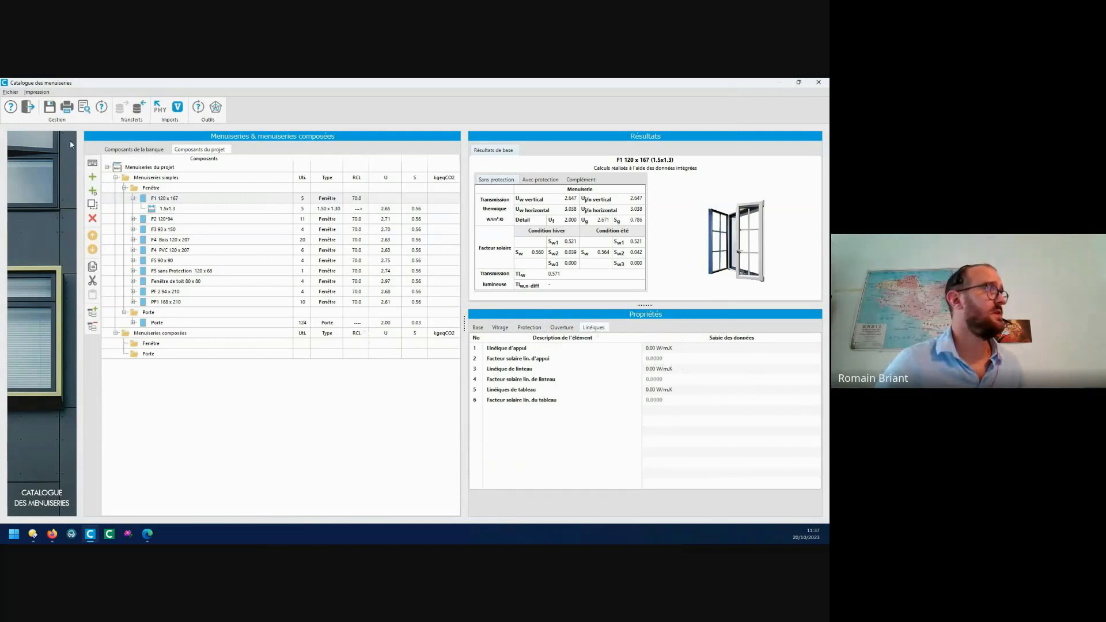
click(29, 107)
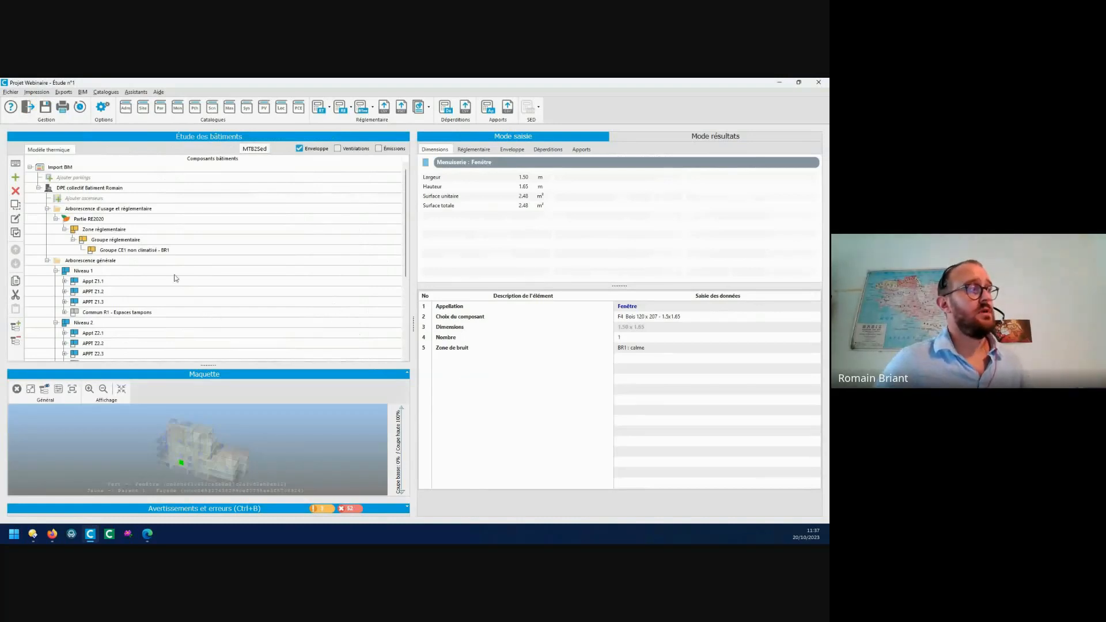
click(196, 112)
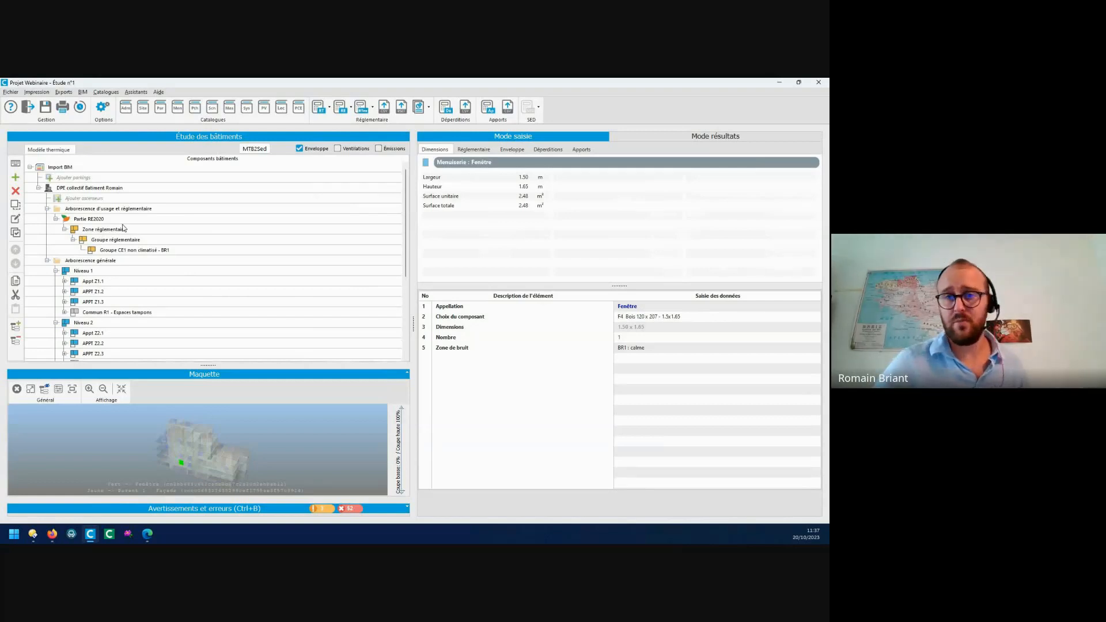
- Activate Étude DPE / Audit réglementaire in the calculation options of the Import BIM study
click(62, 169)
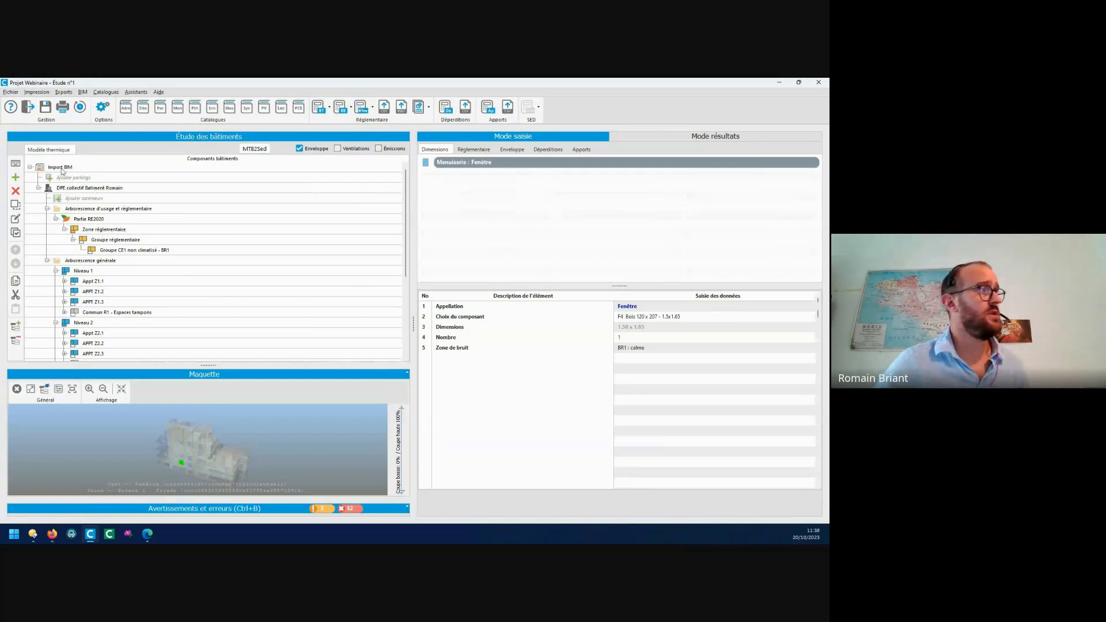
click(471, 297)
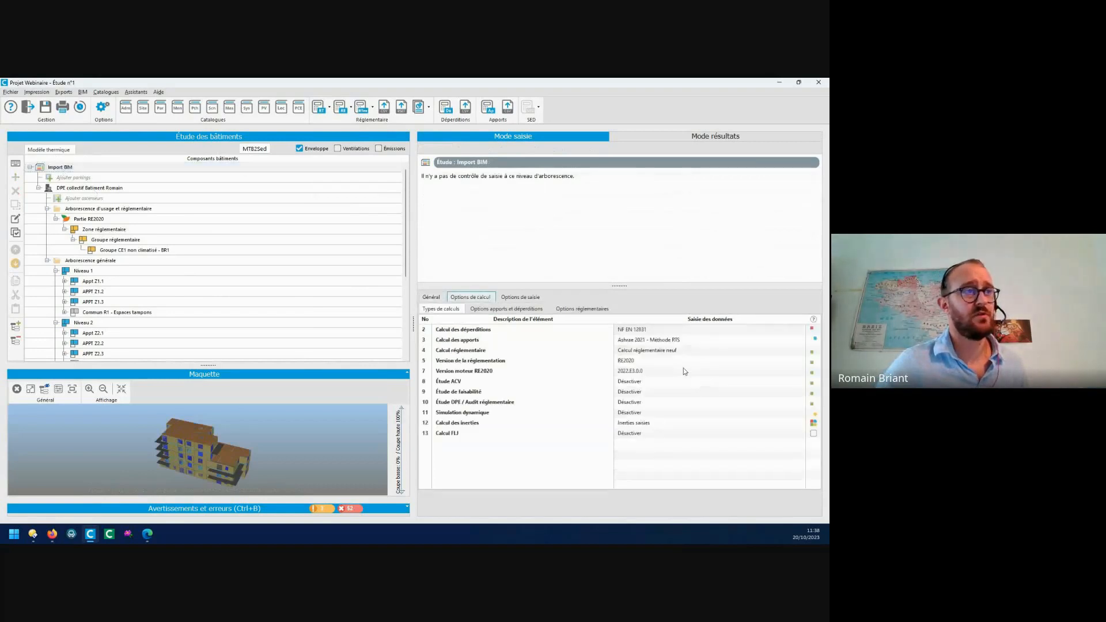
click(623, 404)
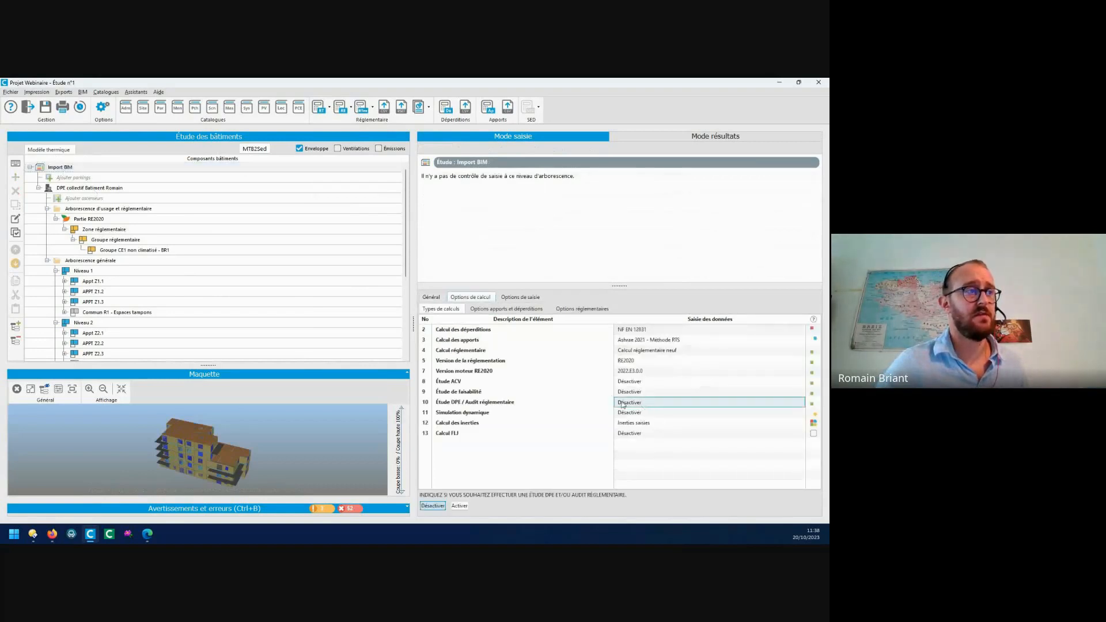
click(462, 506)
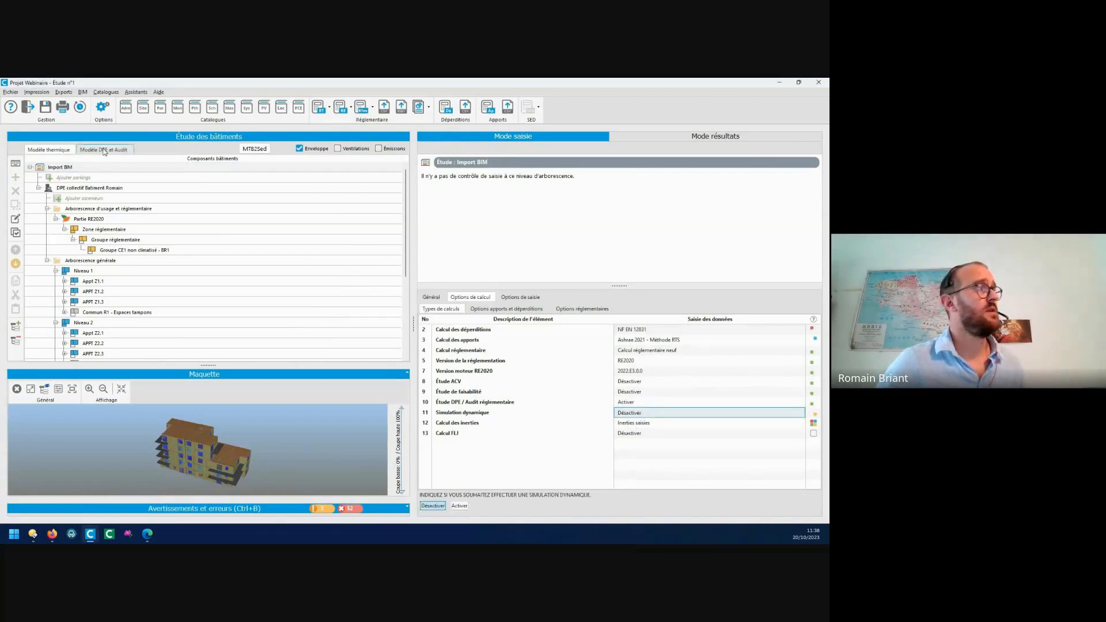
click(104, 151)
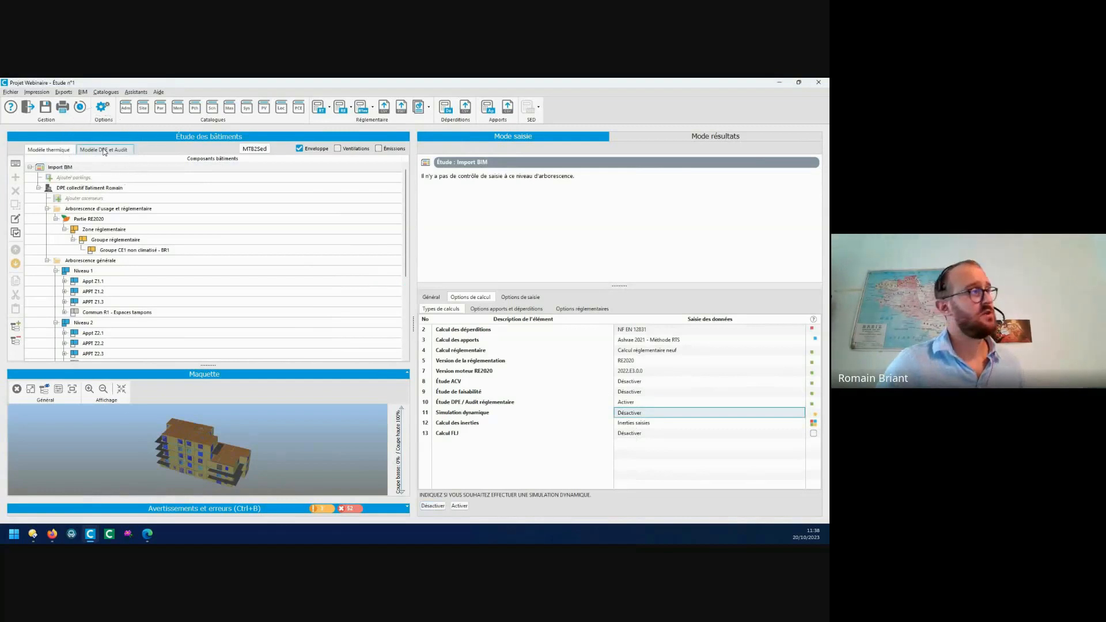
- Check the general data of Appt Z1.1 and set the Import BIM study's regulatory calculation to Calcul réglementaire existant
click(107, 282)
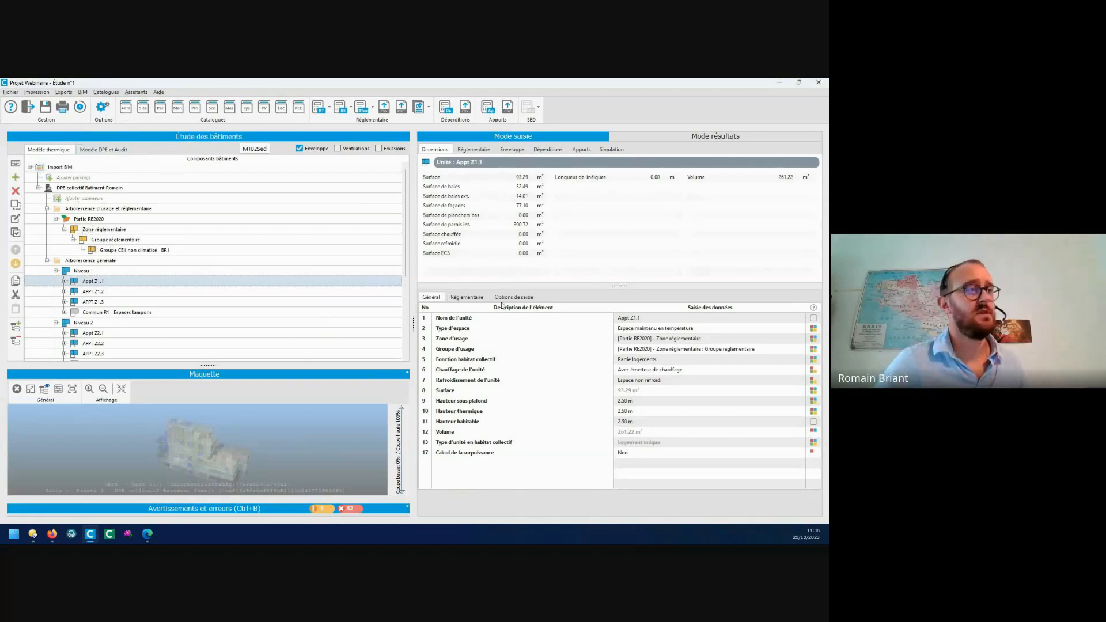
click(92, 167)
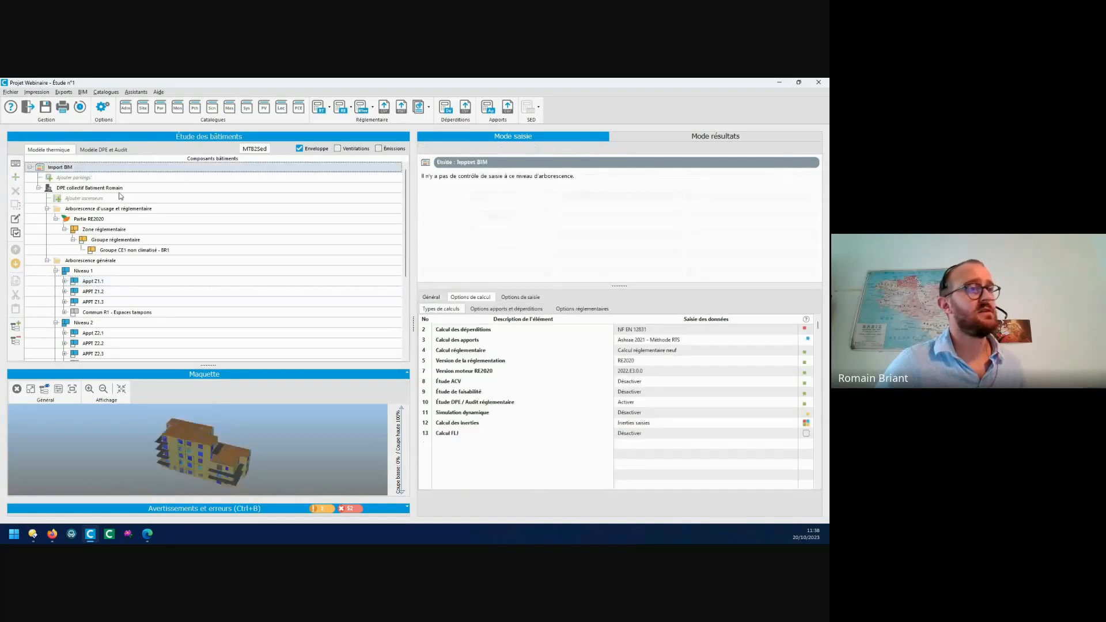
click(643, 349)
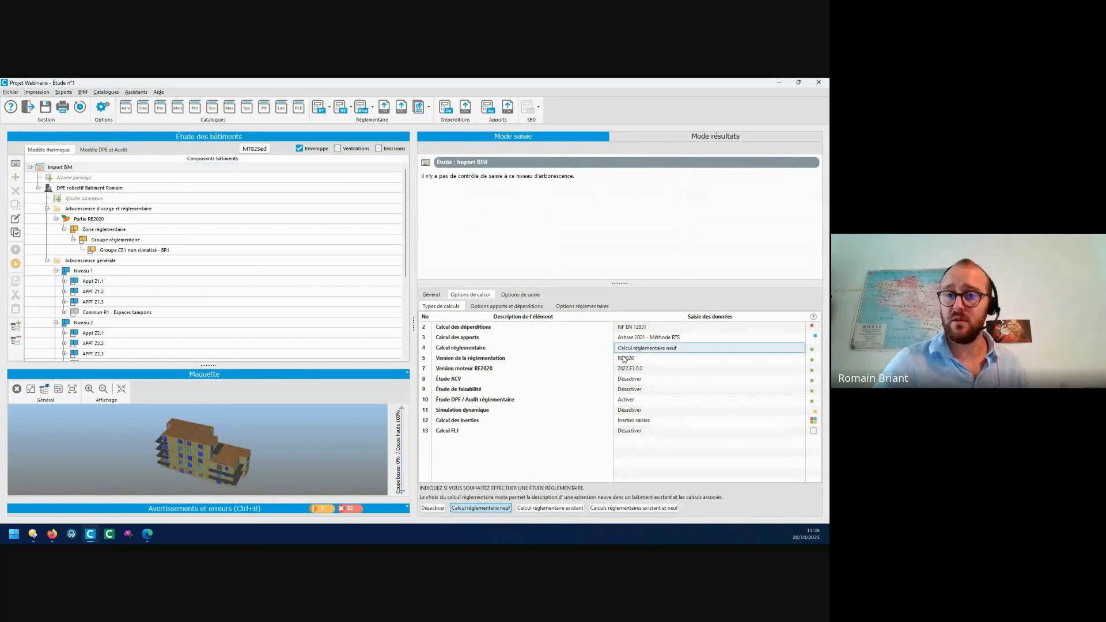
click(553, 510)
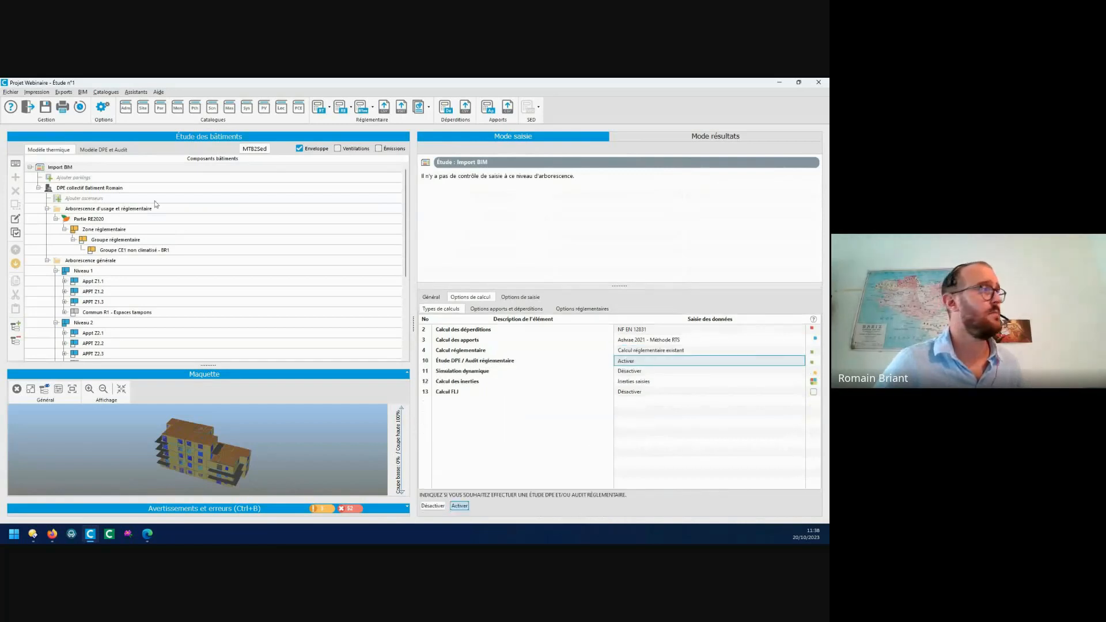
- Set the state of the collective DPE building to Bâtiment existant
click(75, 190)
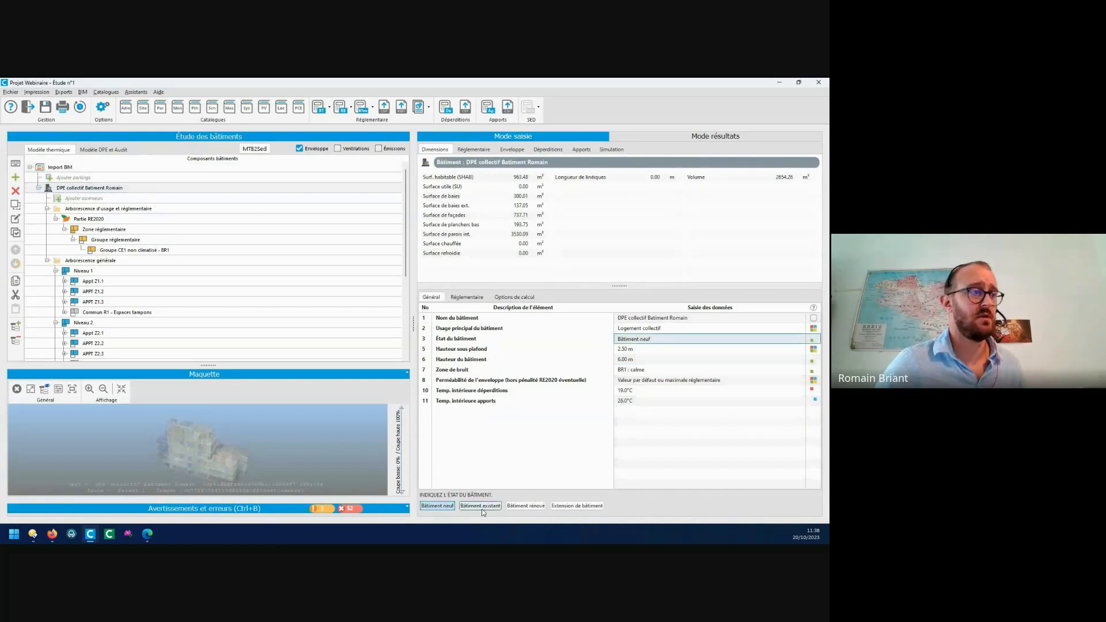
click(482, 506)
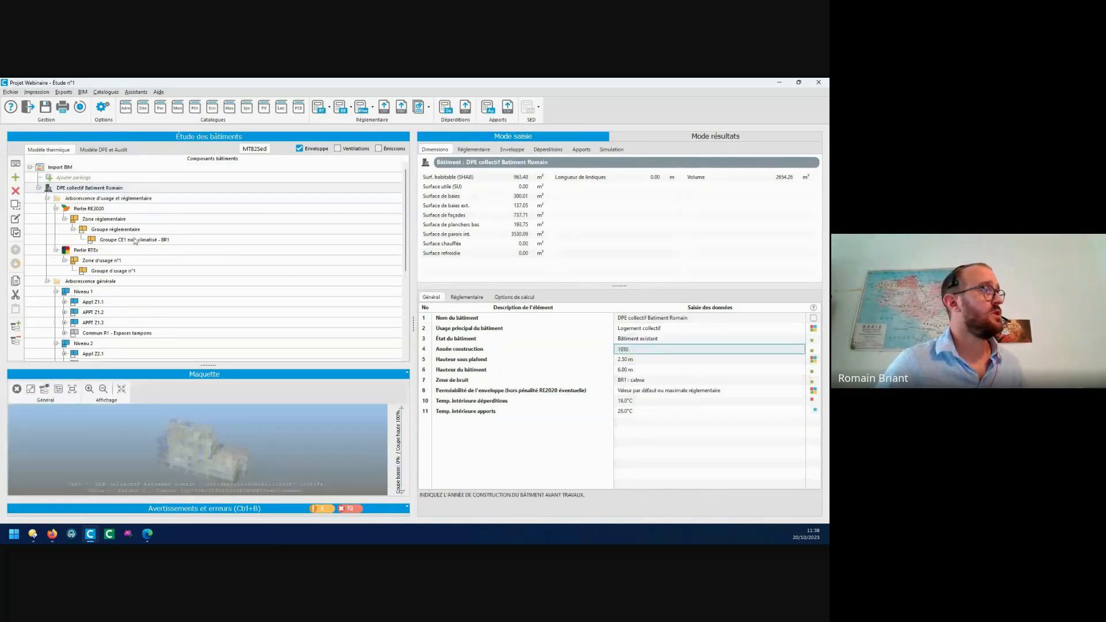
key(ctrl)
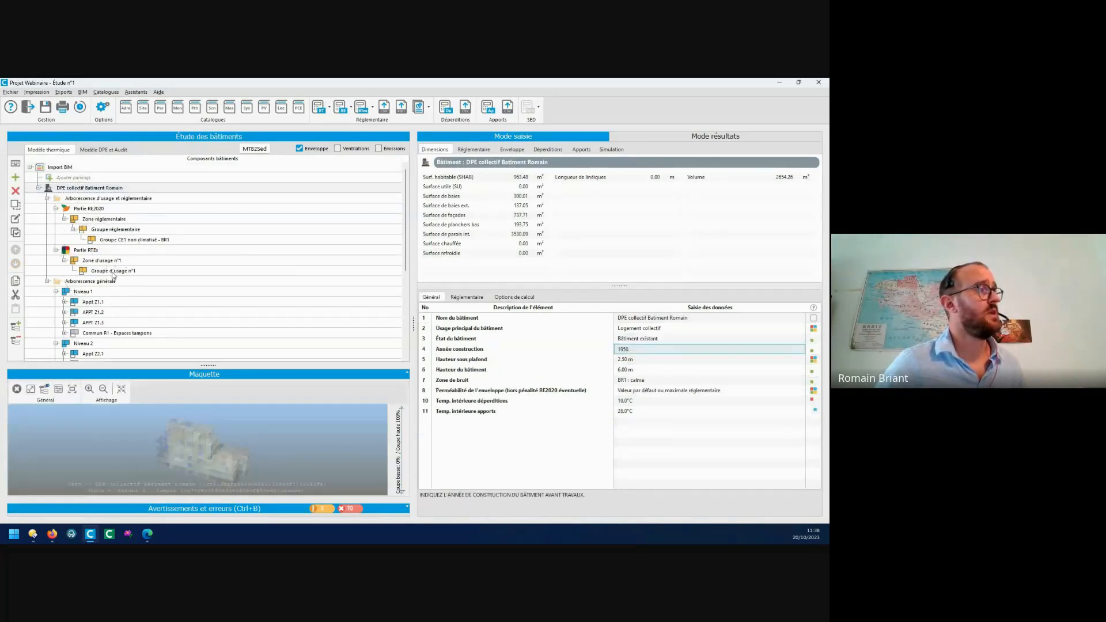
- Assign all units of the DPE collectif Batiment Romain building to Groupe d'usage n°1
click(108, 271)
right_click(108, 272)
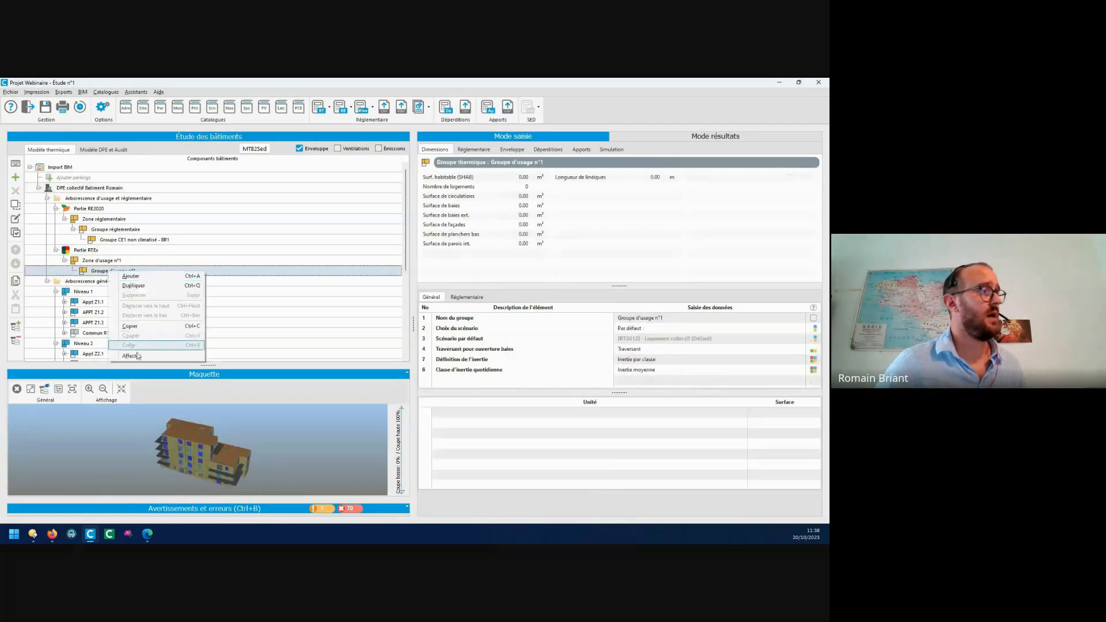
click(153, 361)
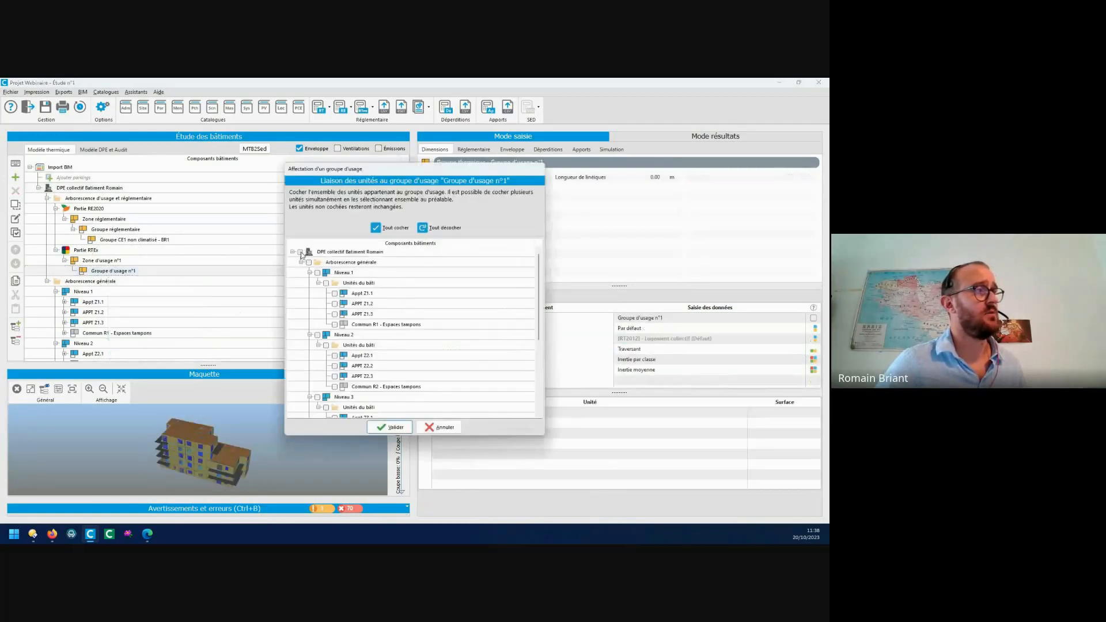
click(388, 428)
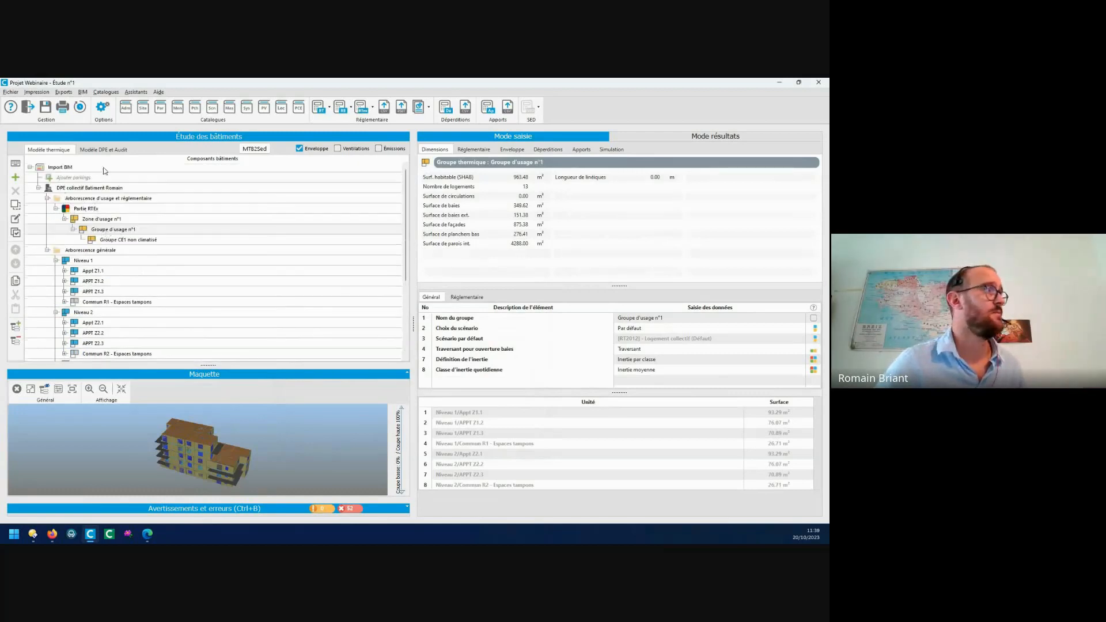
- Add a building named Logement collectif to the DPE and audit model of Étude n°1
click(99, 151)
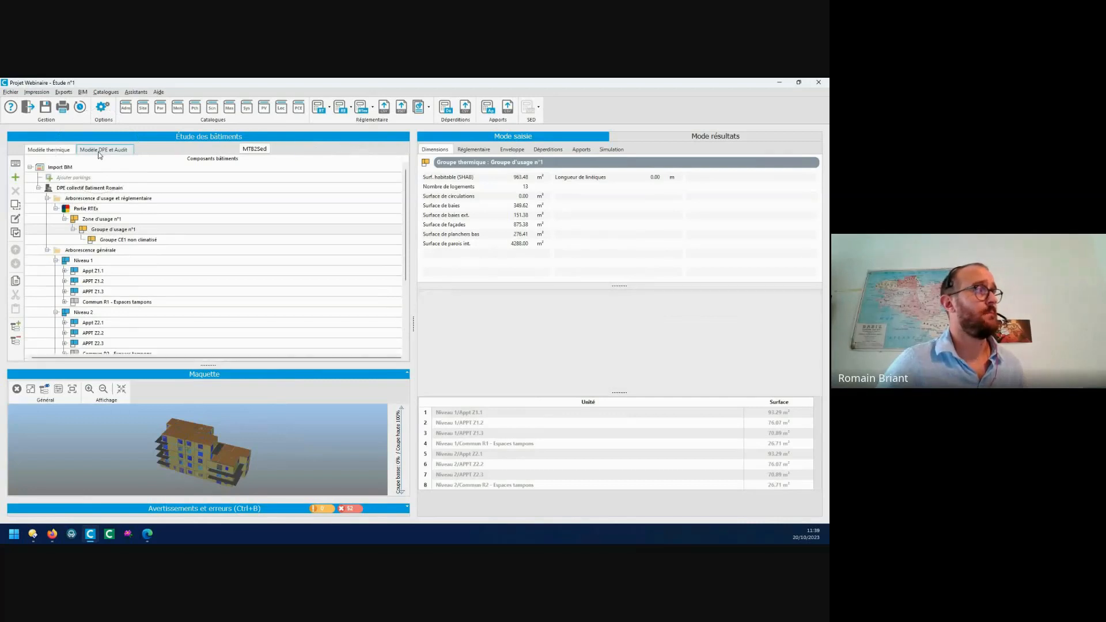
click(74, 179)
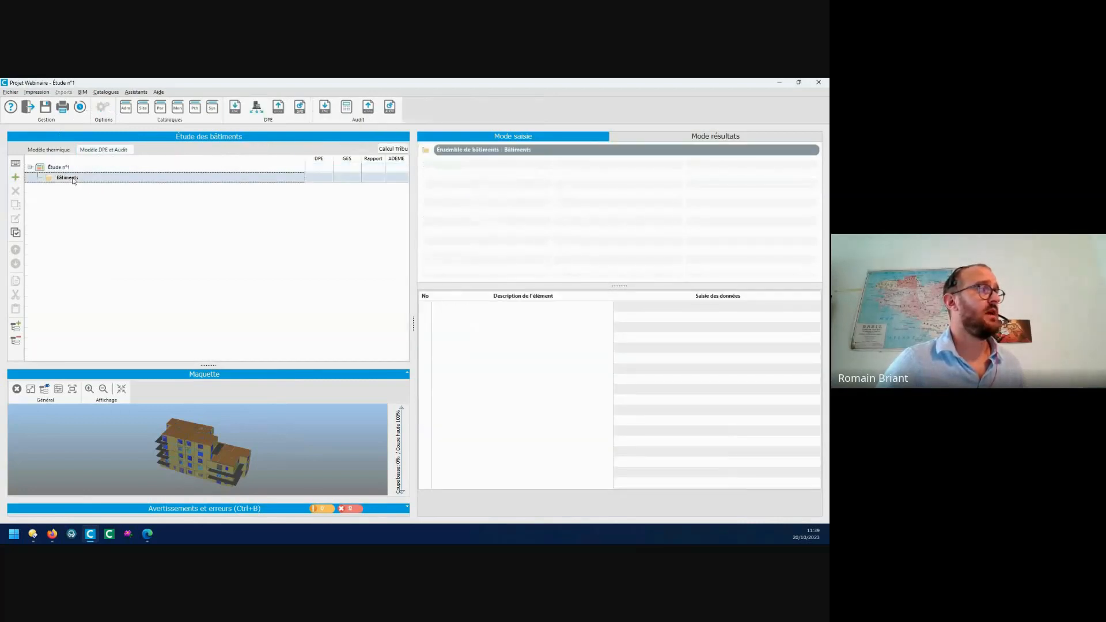
click(16, 178)
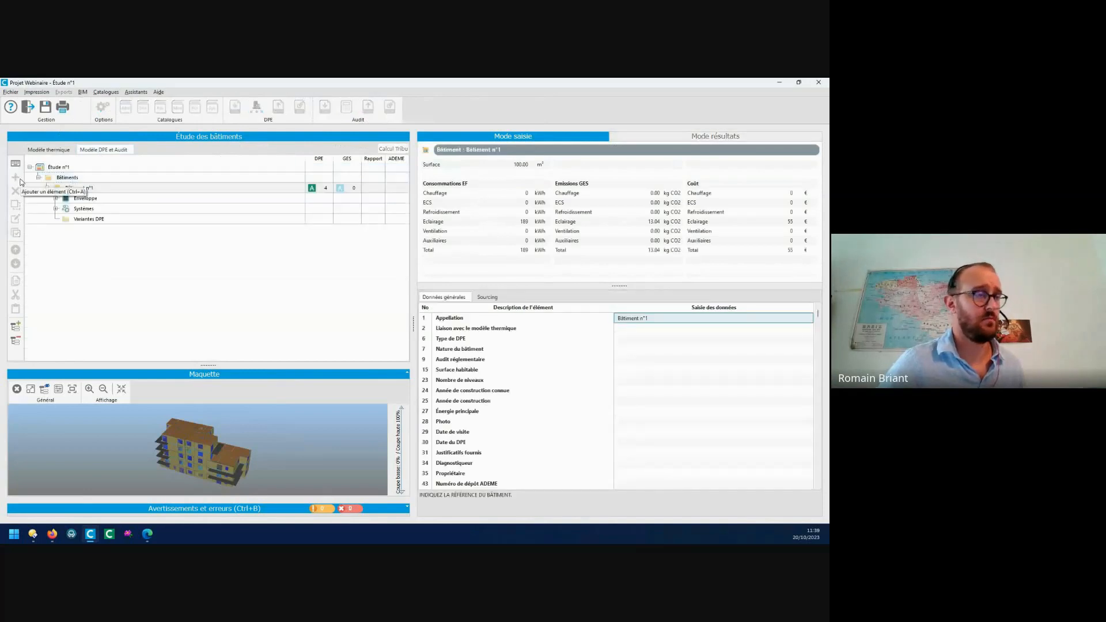
text(Logement collectif)
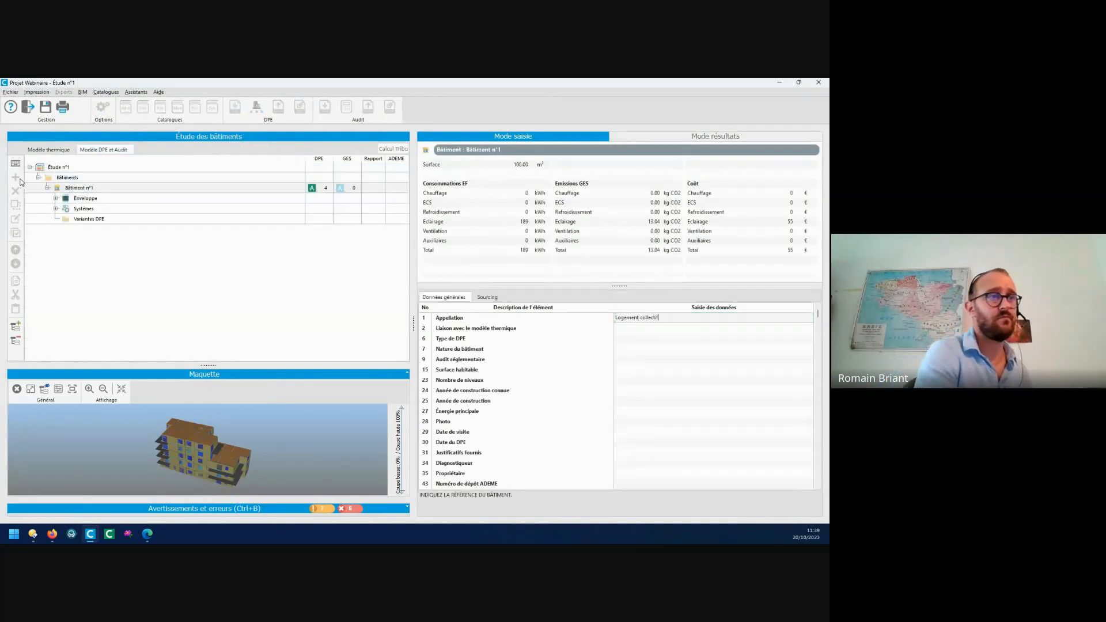
key(Return)
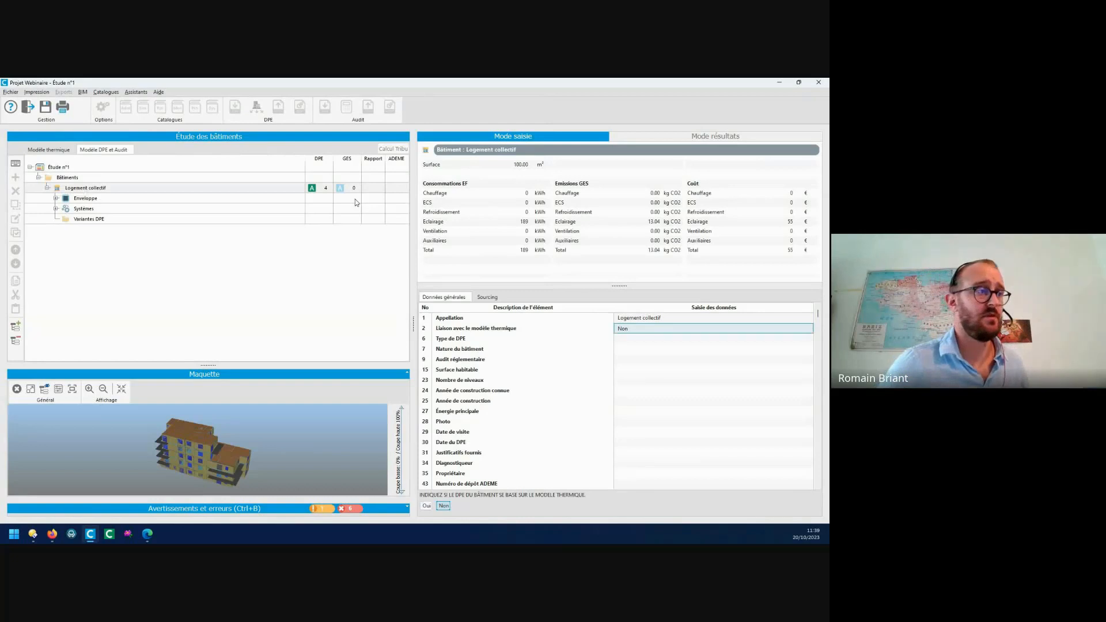
- Link the new DPE building to the thermal model, using Zone d'usage n°1 as its main zone
click(426, 506)
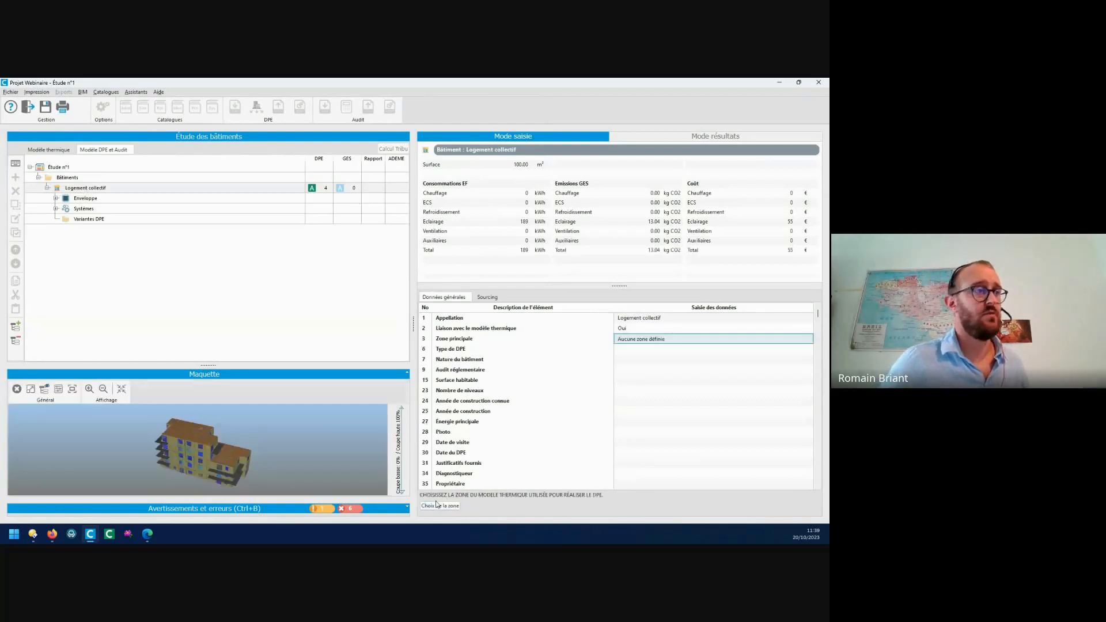
click(436, 505)
click(406, 253)
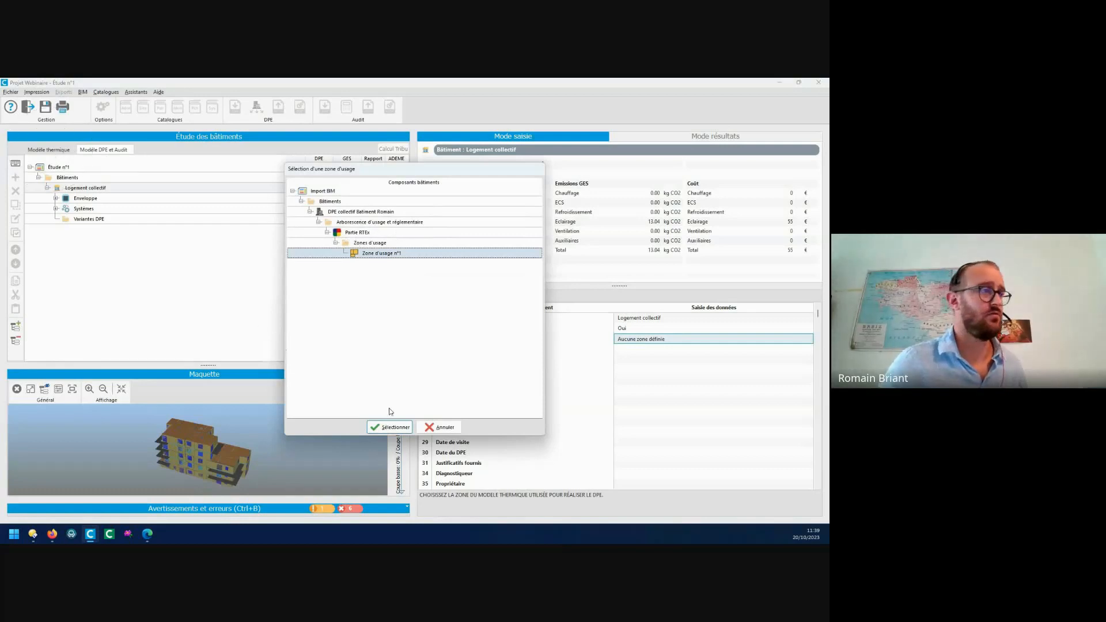
click(388, 428)
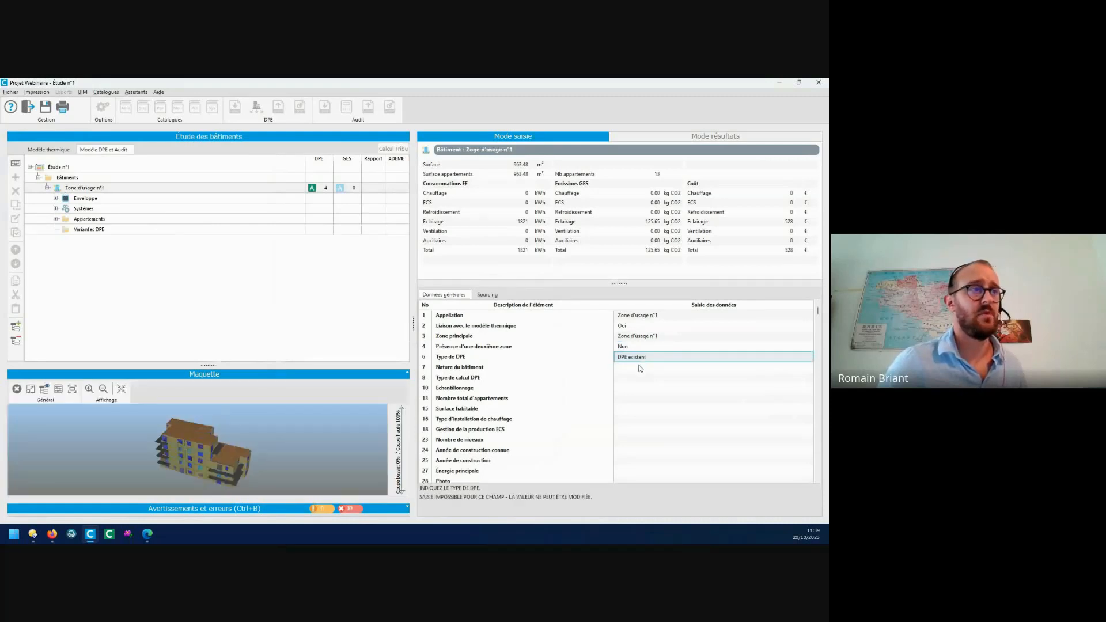
- Complete the DPE building's general data, assigning BBS SLAMA as diagnostician and the project's listed owner as proprietor
click(640, 369)
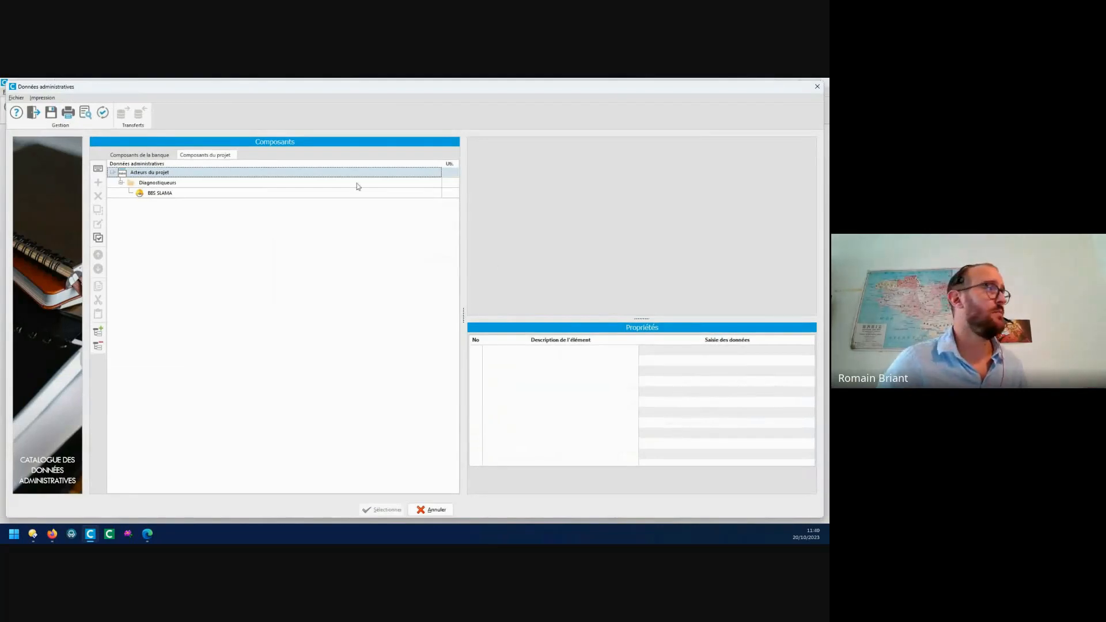
click(163, 194)
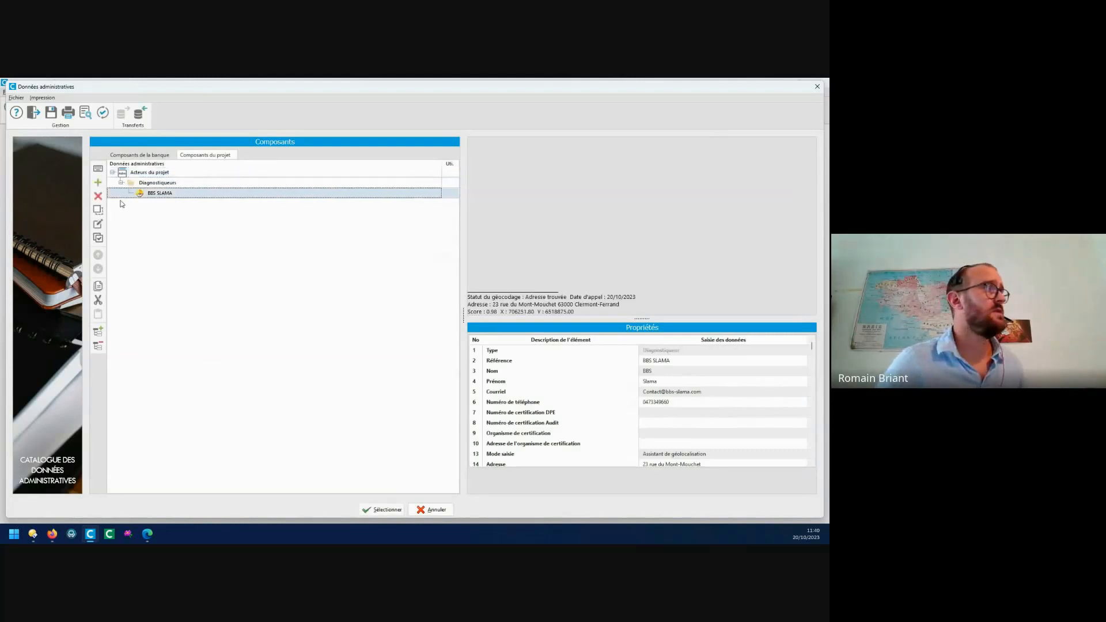
click(382, 509)
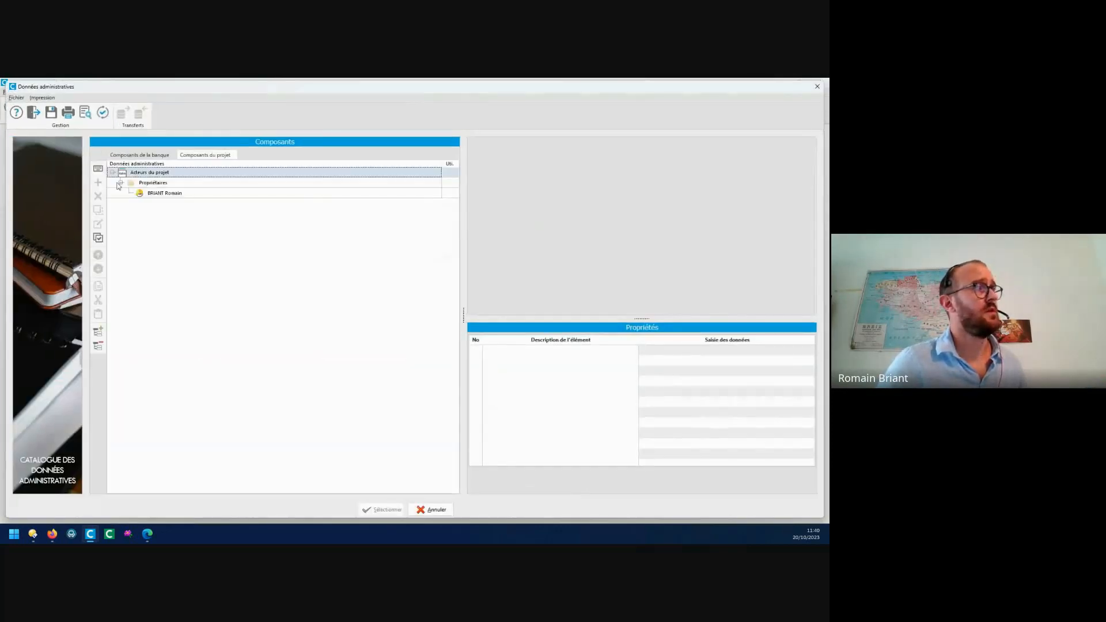
click(171, 196)
click(382, 509)
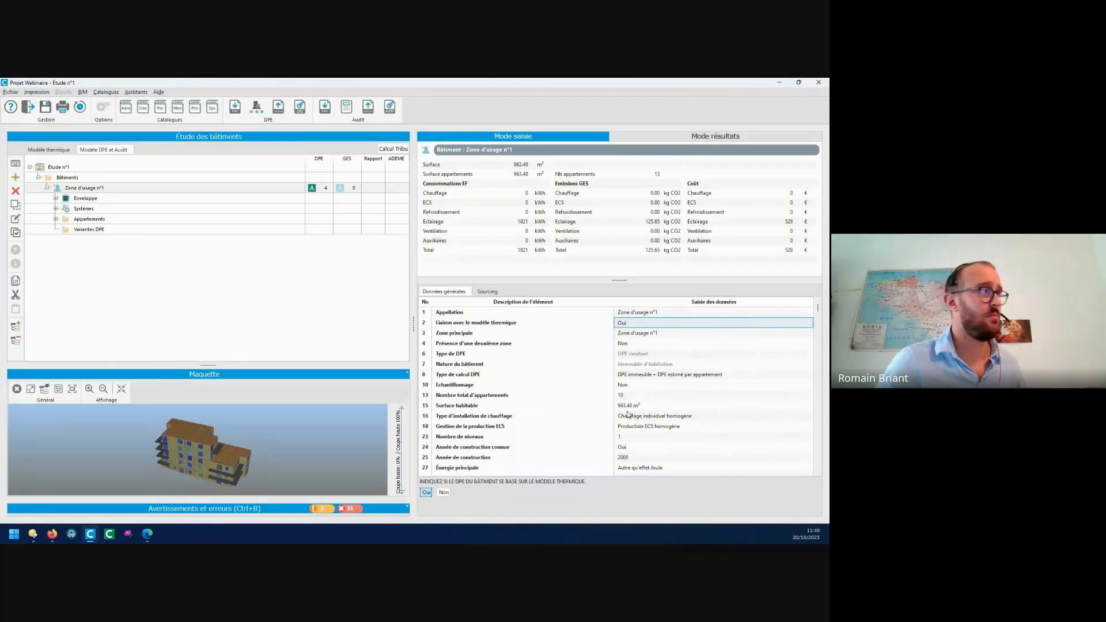
- Examine the buffer spaces and walls in the envelope of Zone d'usage n°1 in the DPE model
click(56, 198)
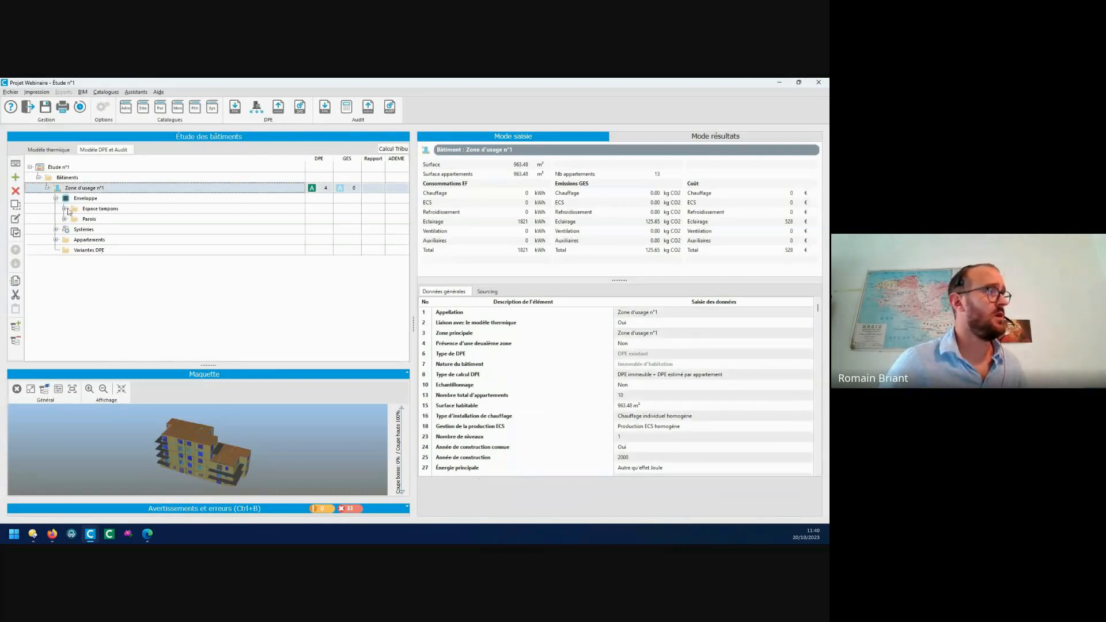
click(65, 209)
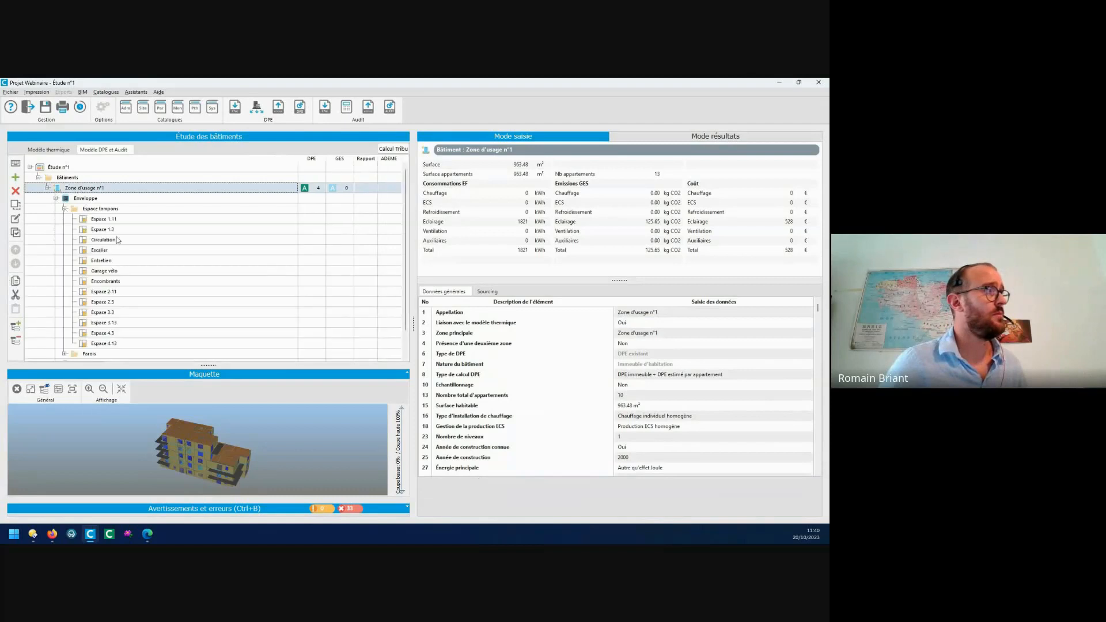
scroll(94, 220, down, 1)
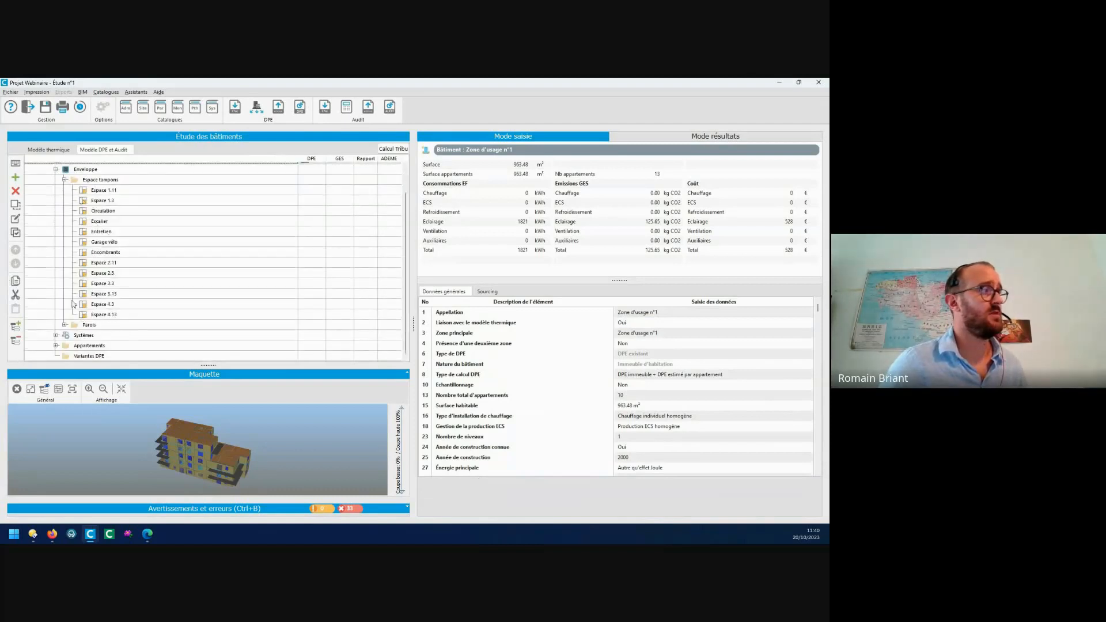
click(65, 325)
scroll(116, 225, down, 8)
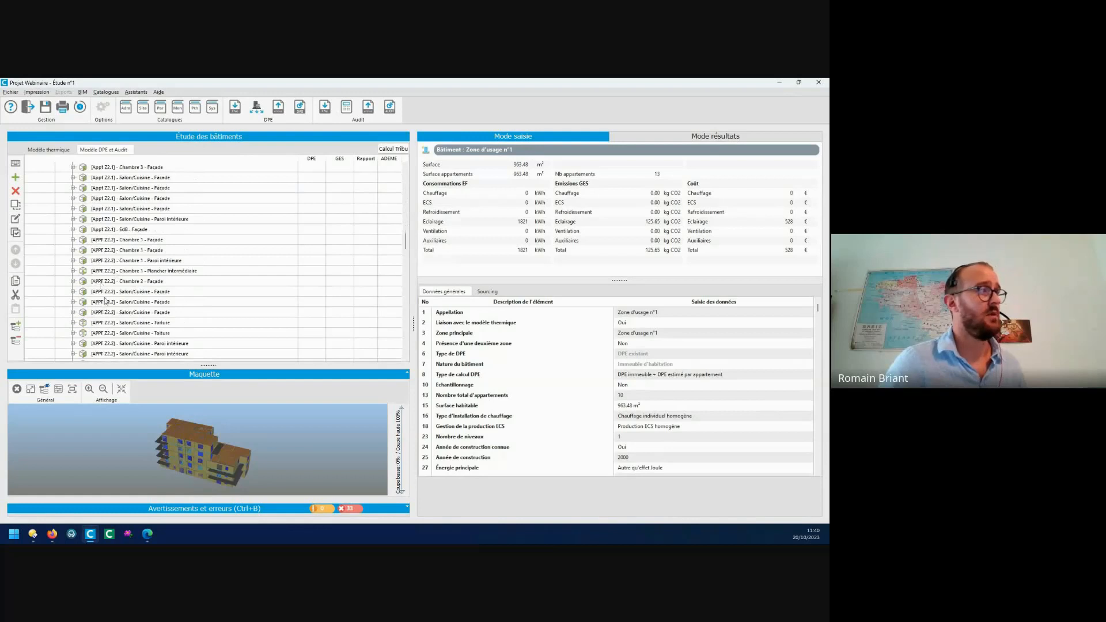
scroll(109, 302, down, 6)
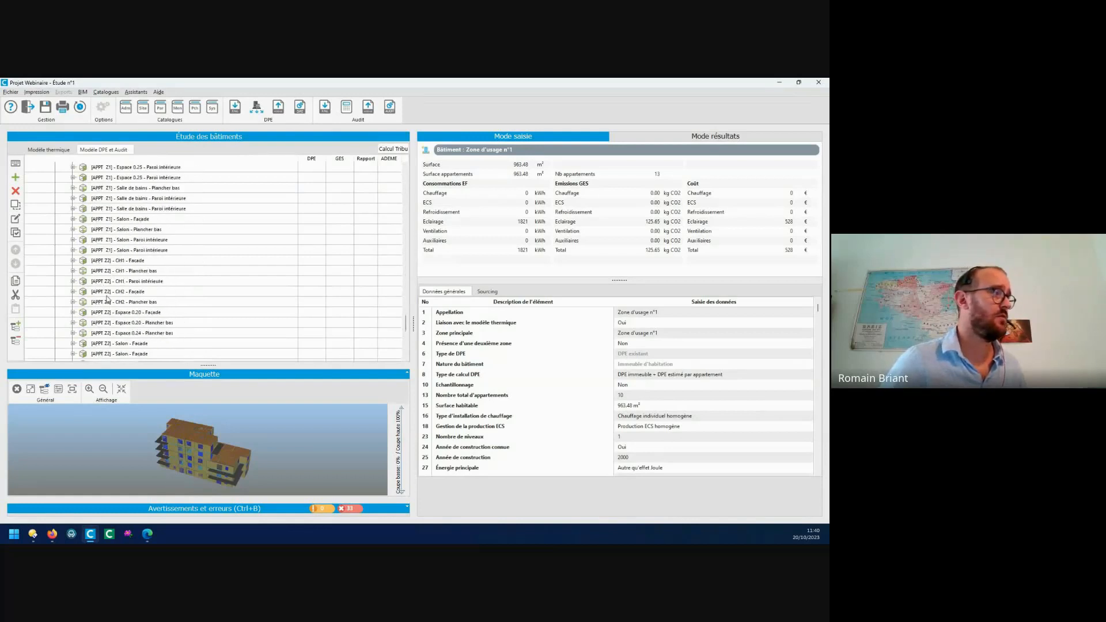
scroll(111, 302, down, 10)
scroll(111, 265, up, 15)
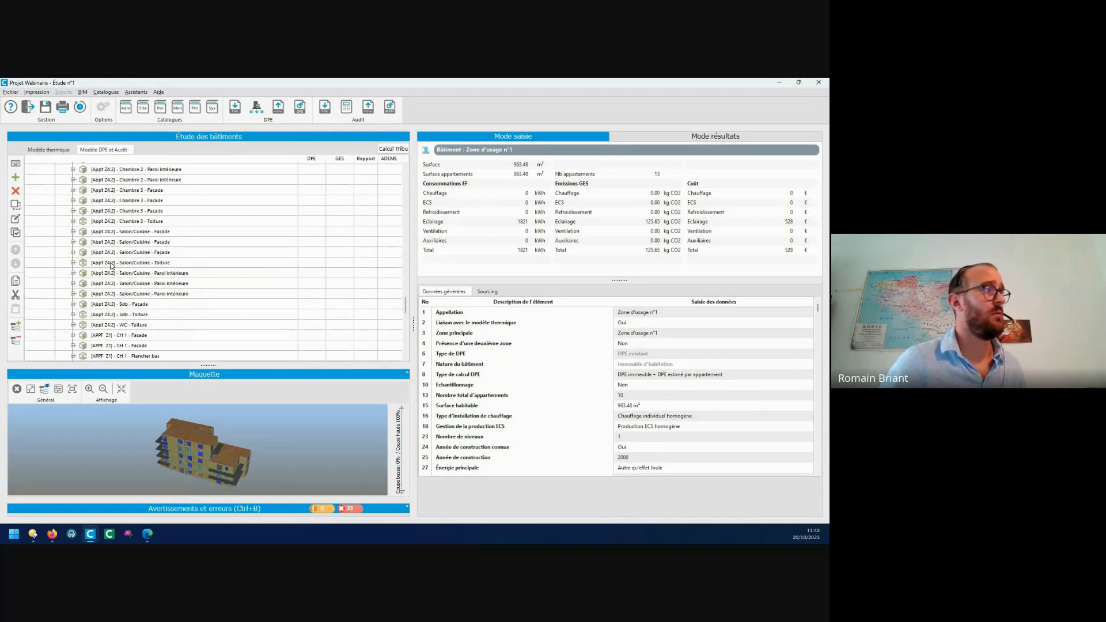
scroll(102, 289, down, 2)
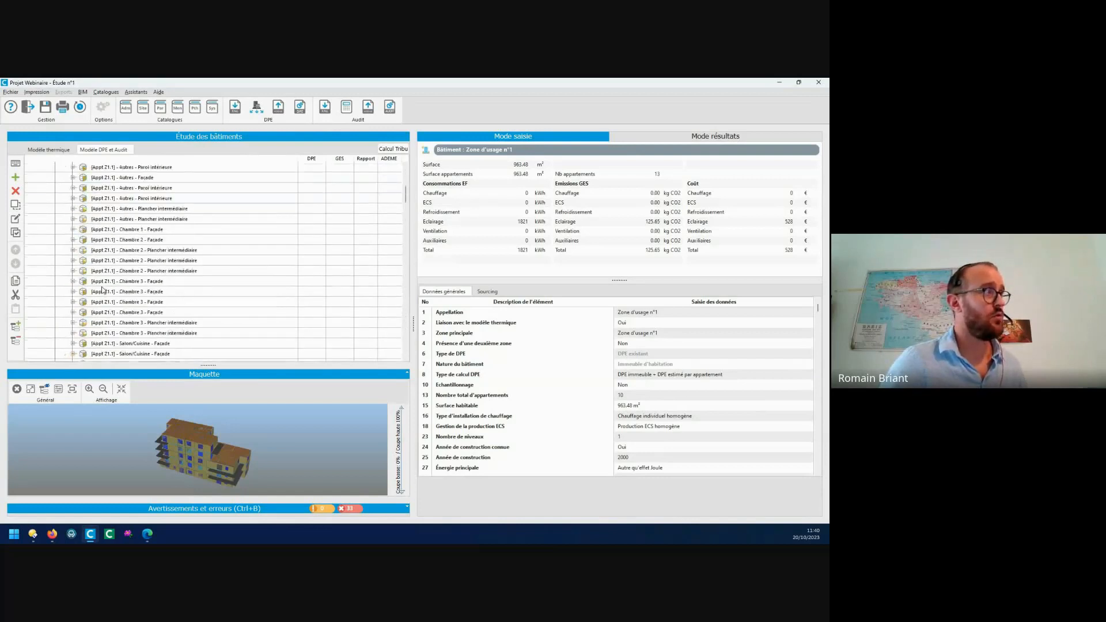
scroll(103, 288, up, 3)
scroll(101, 288, down, 1)
click(65, 252)
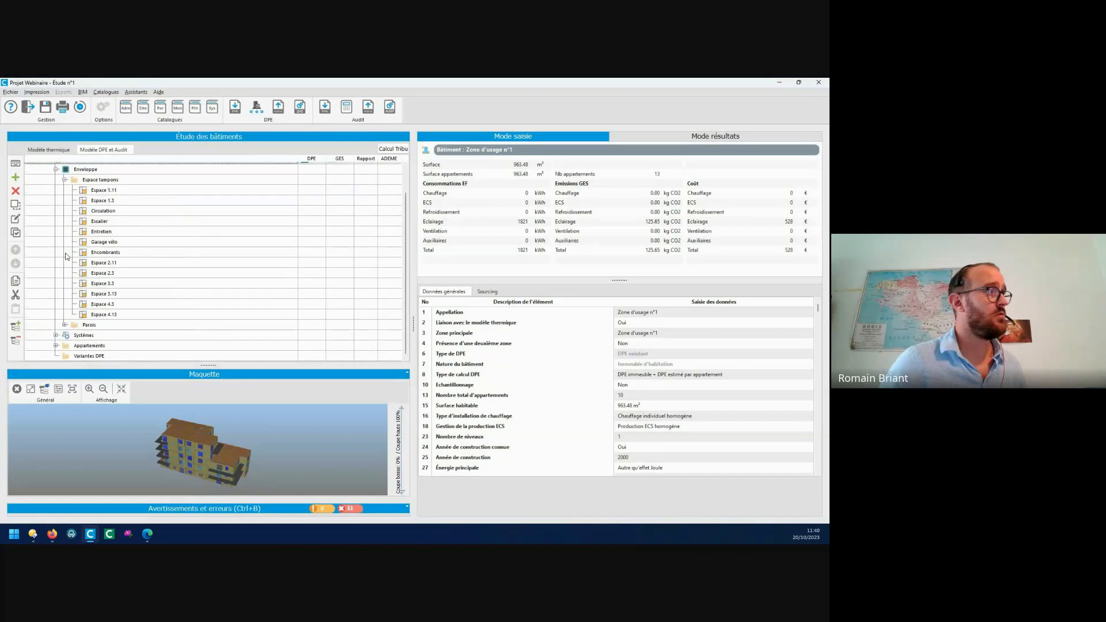
click(65, 181)
- Check the general data and envelope of apartment Appt Z1.1, and review the general data of Zone d'usage n°1
click(57, 246)
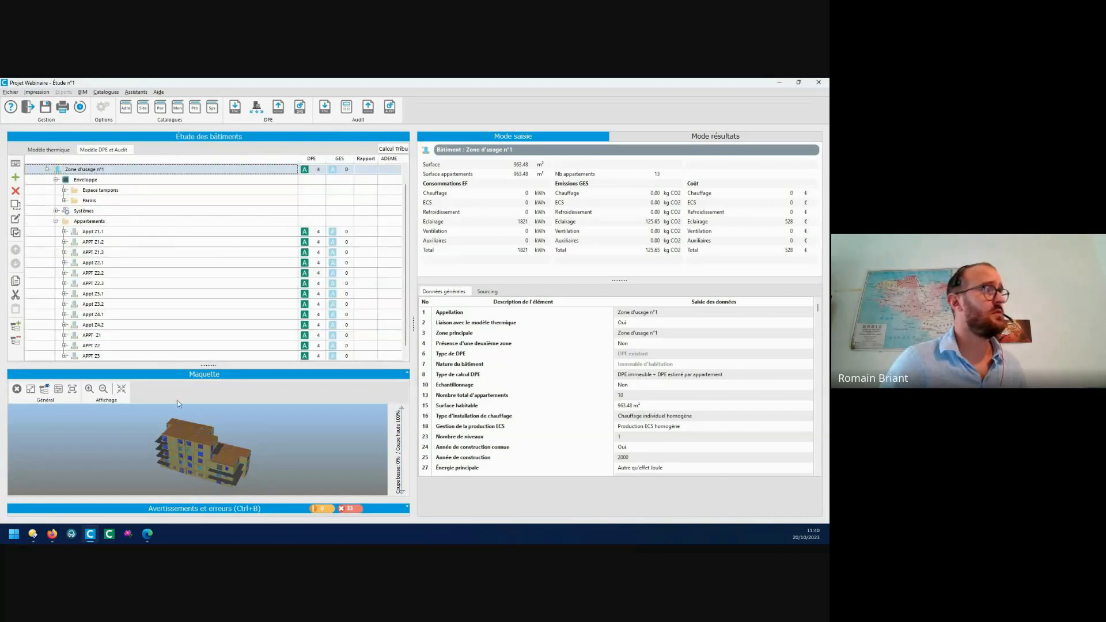
click(90, 233)
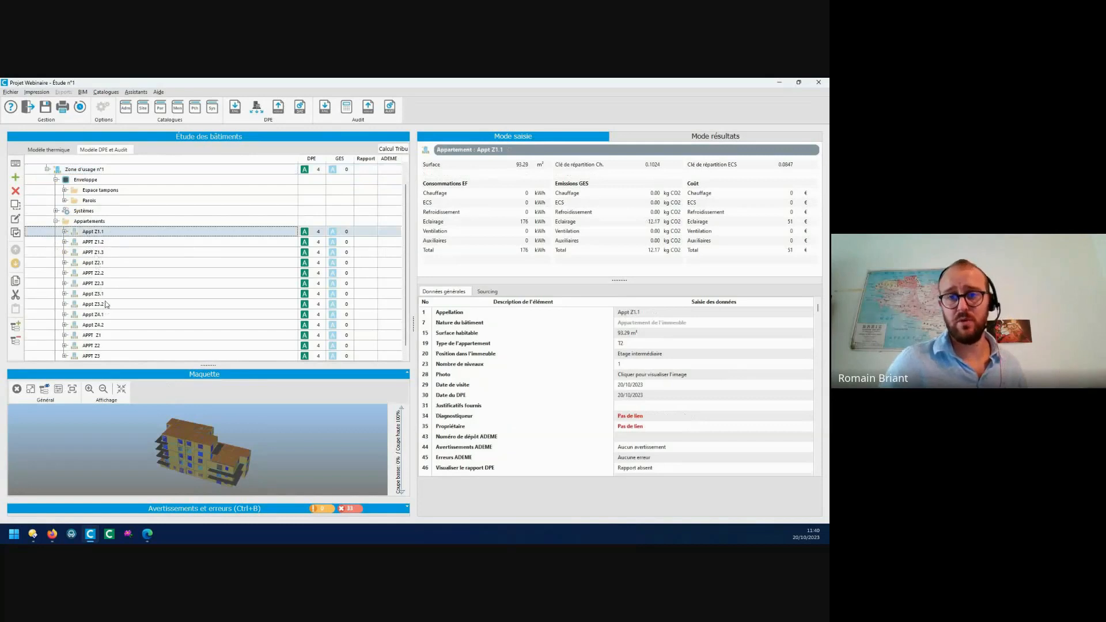
click(65, 233)
click(74, 242)
click(82, 252)
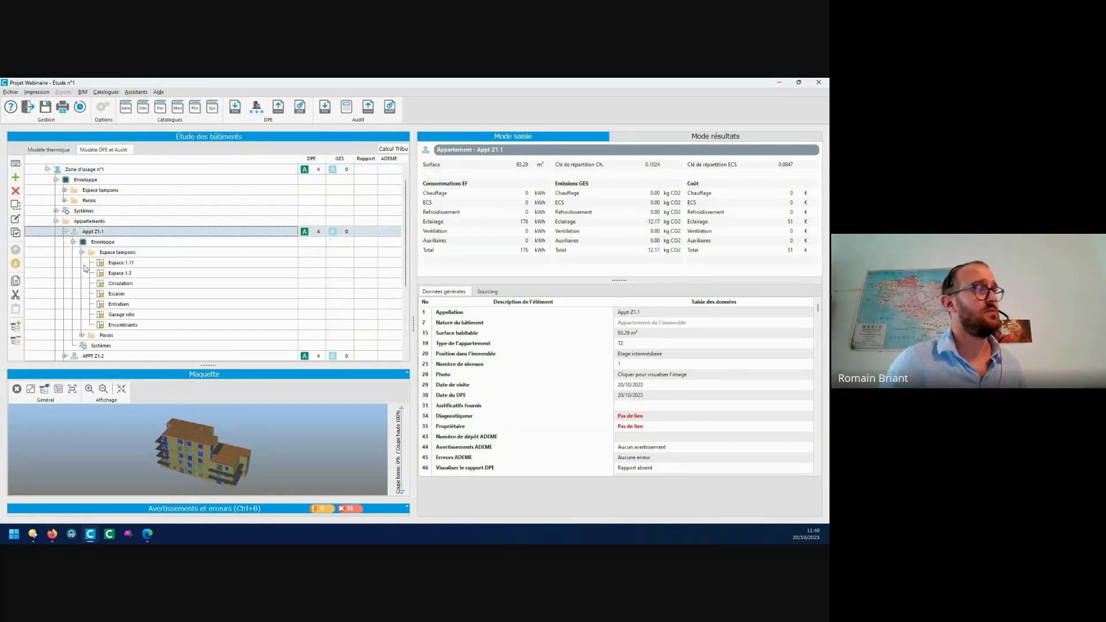
click(81, 336)
scroll(150, 272, up, 5)
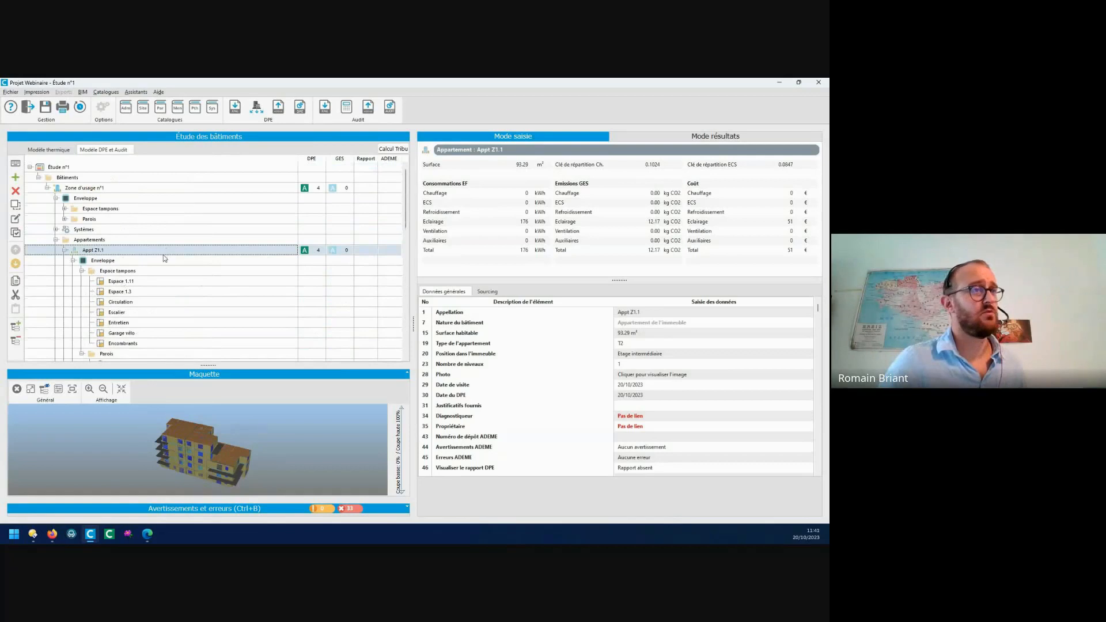
click(78, 188)
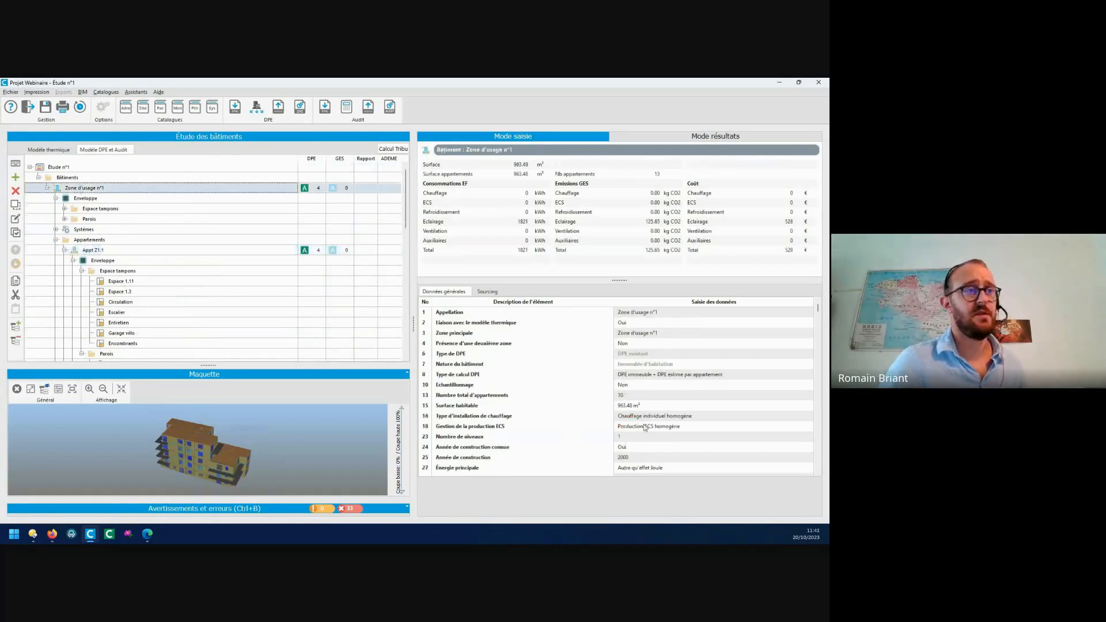
key(ctrl)
key(ctrl)
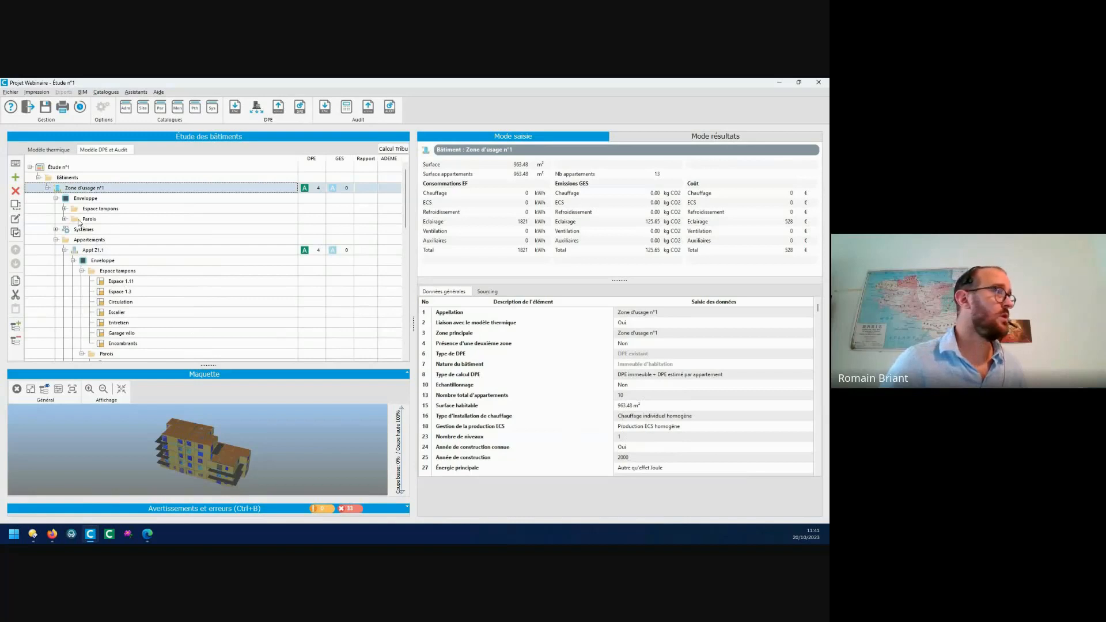
click(63, 250)
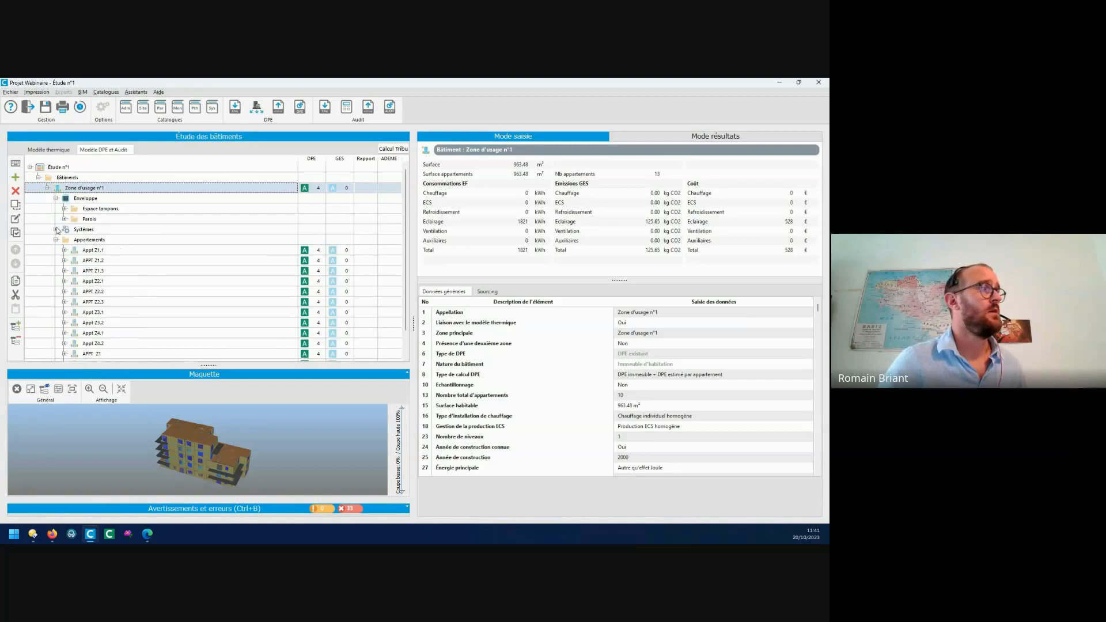
- Add a ventilation system to Zone d'usage n°1 using the Bouche extraction component from the catalogue
click(56, 229)
click(106, 242)
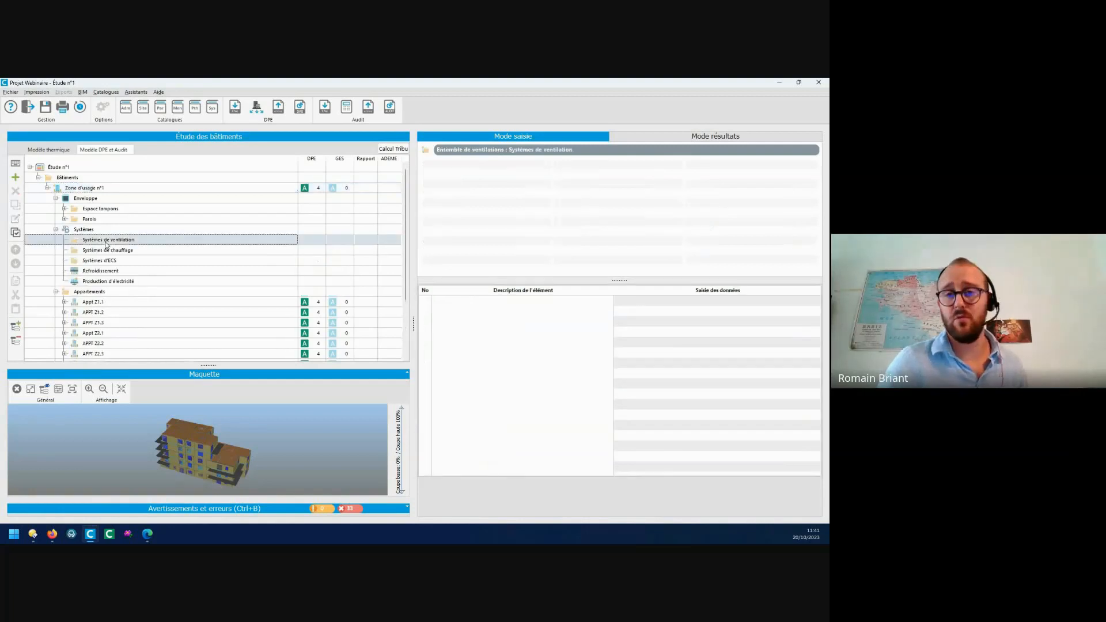
click(211, 109)
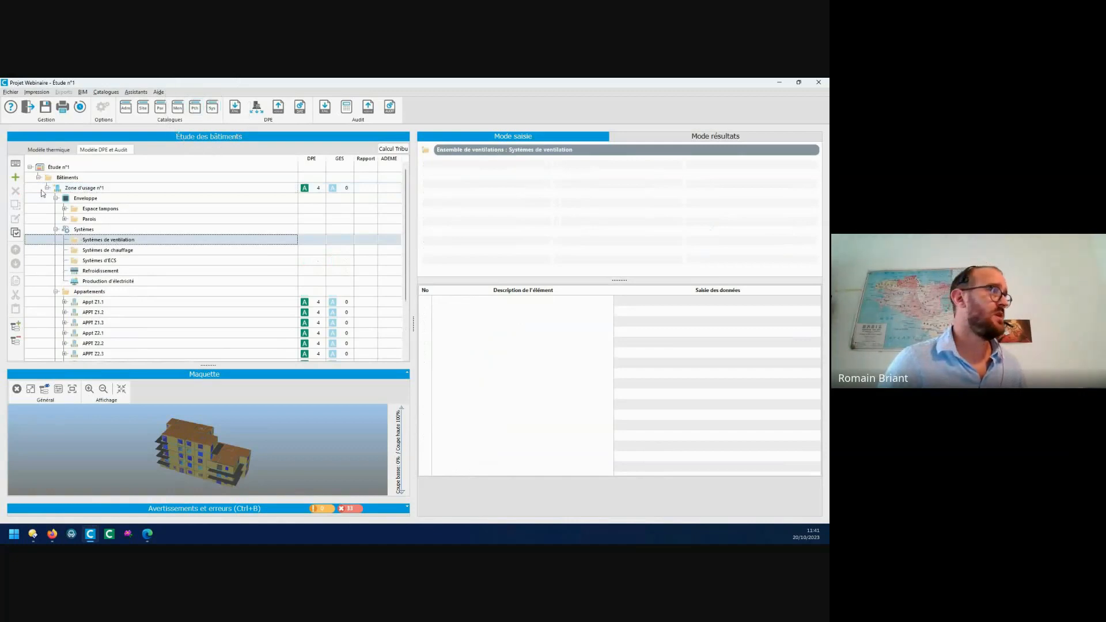
click(15, 177)
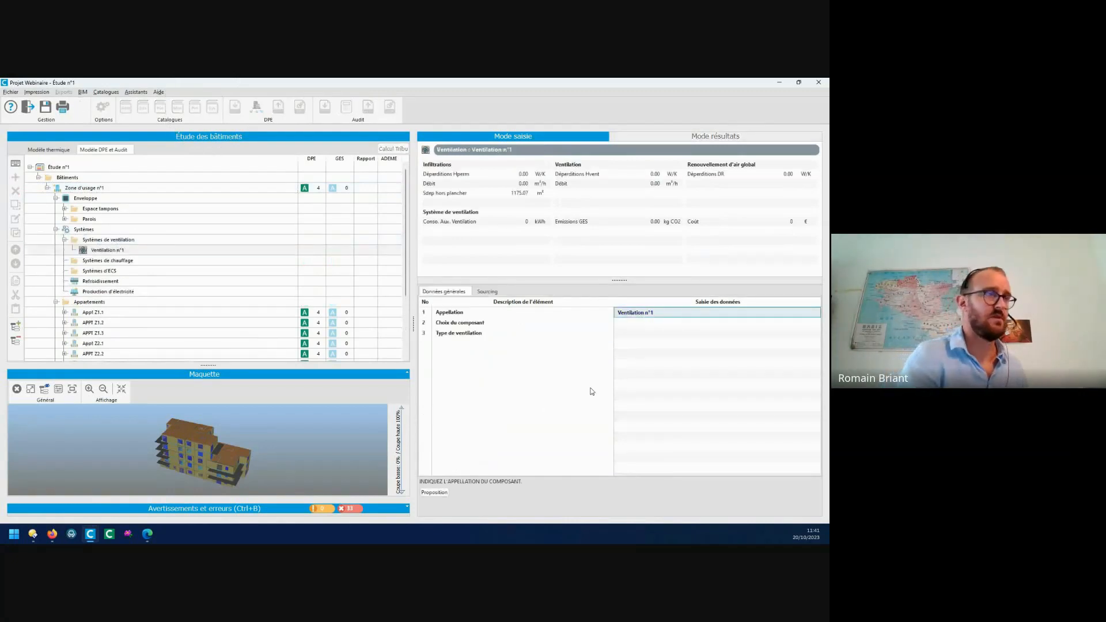
key(Return)
key(space)
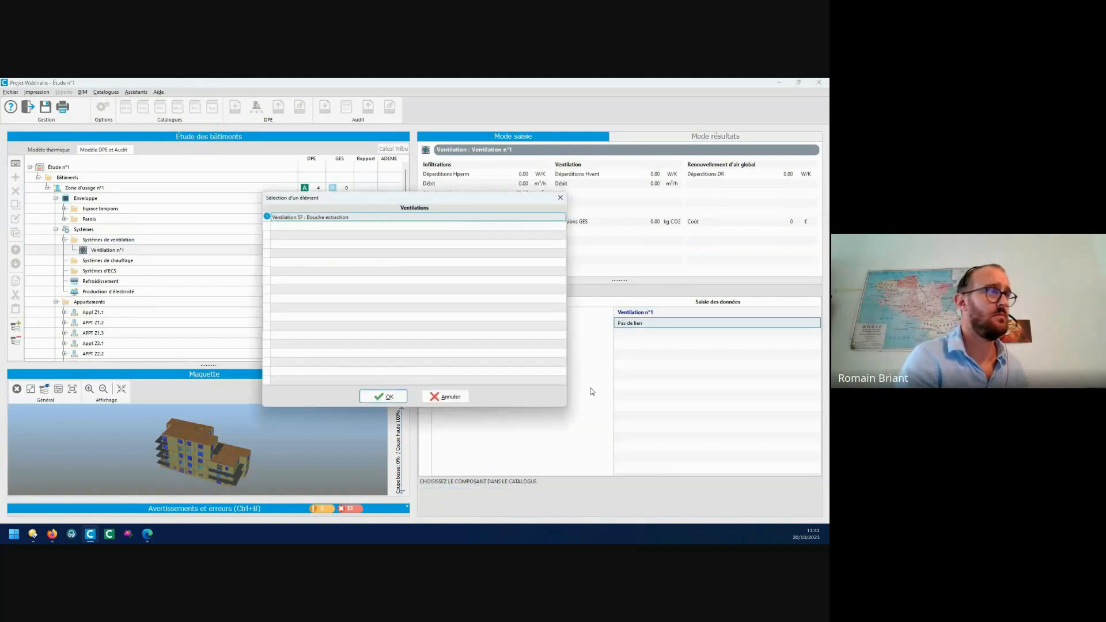
key(Return)
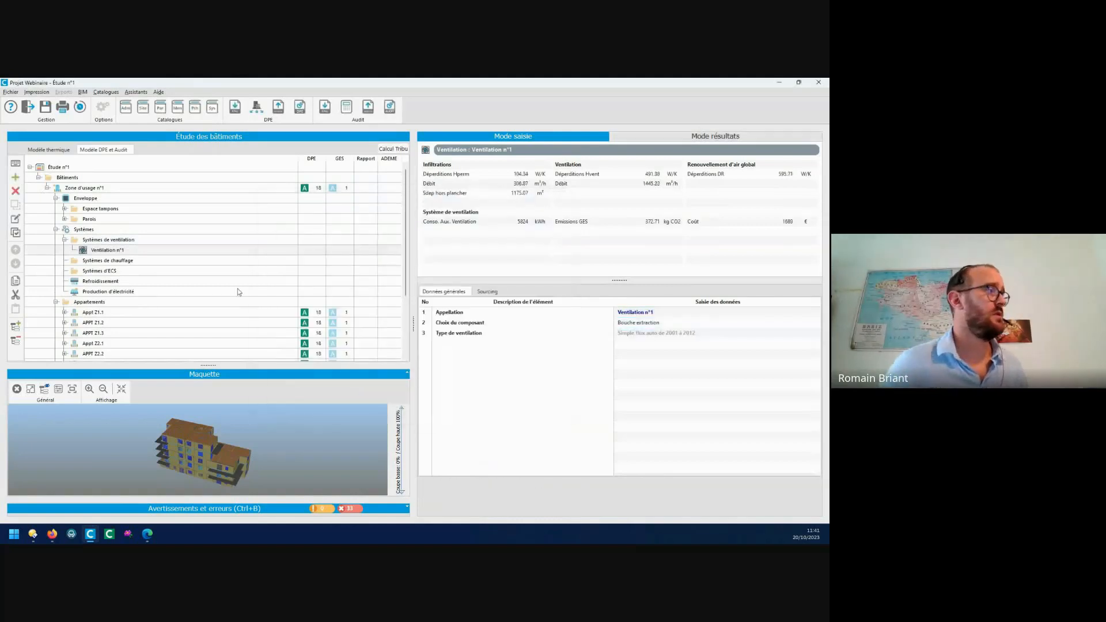
- Add a heating system to Zone d'usage n°1 using the Chauffage/ECS generation
click(109, 262)
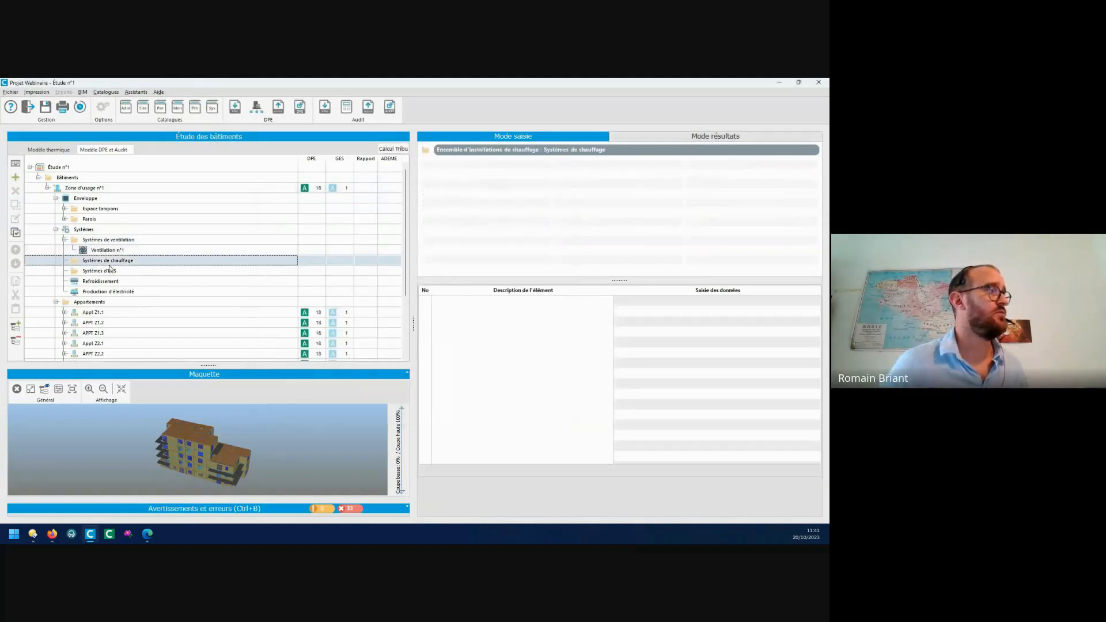
click(16, 178)
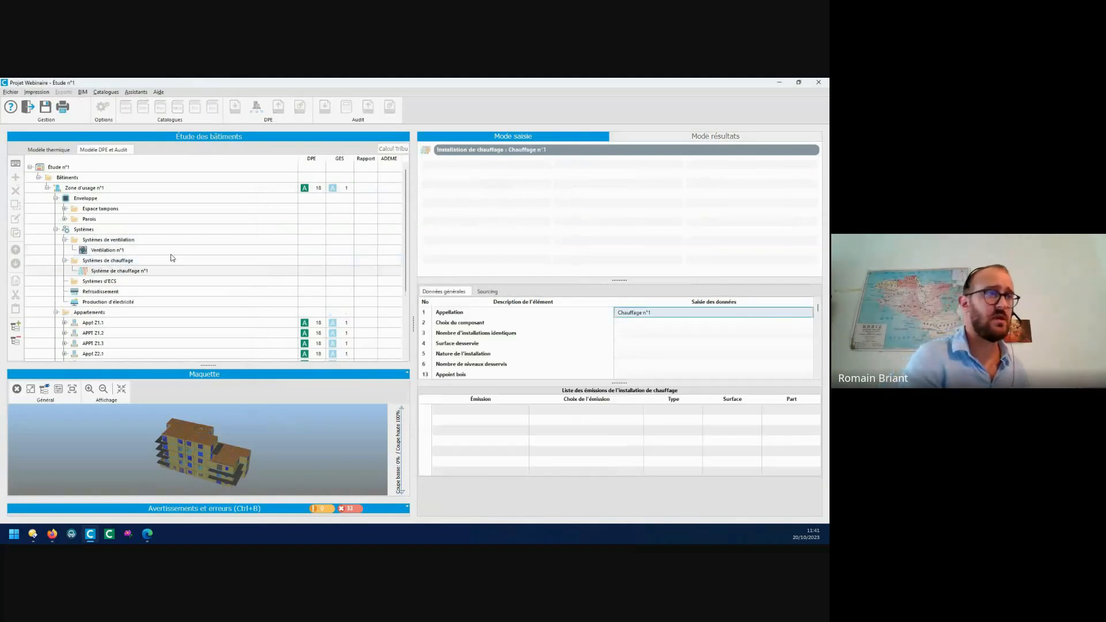
key(Return)
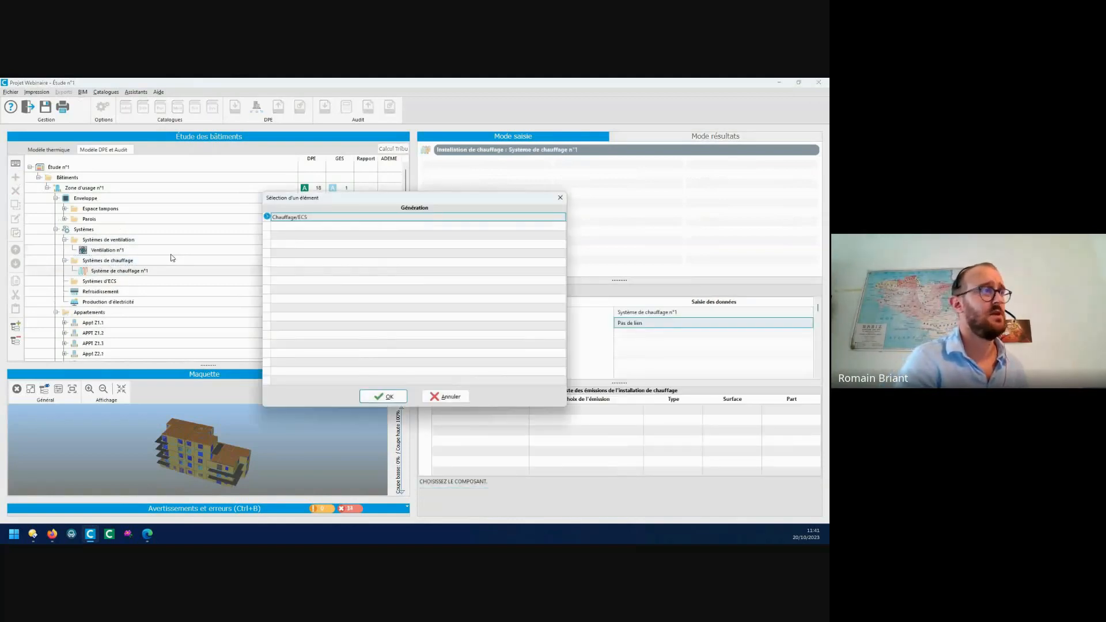
key(Return)
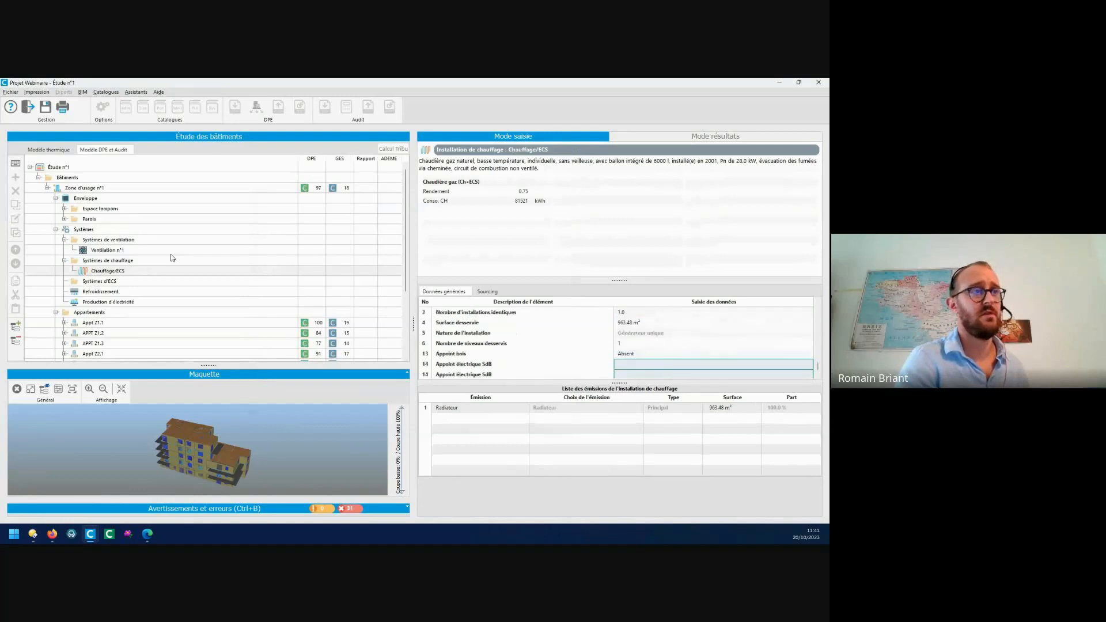
- Add a hot water system to Zone d'usage n°1 linked to the Chauffage/ECS : ECS emission
click(113, 282)
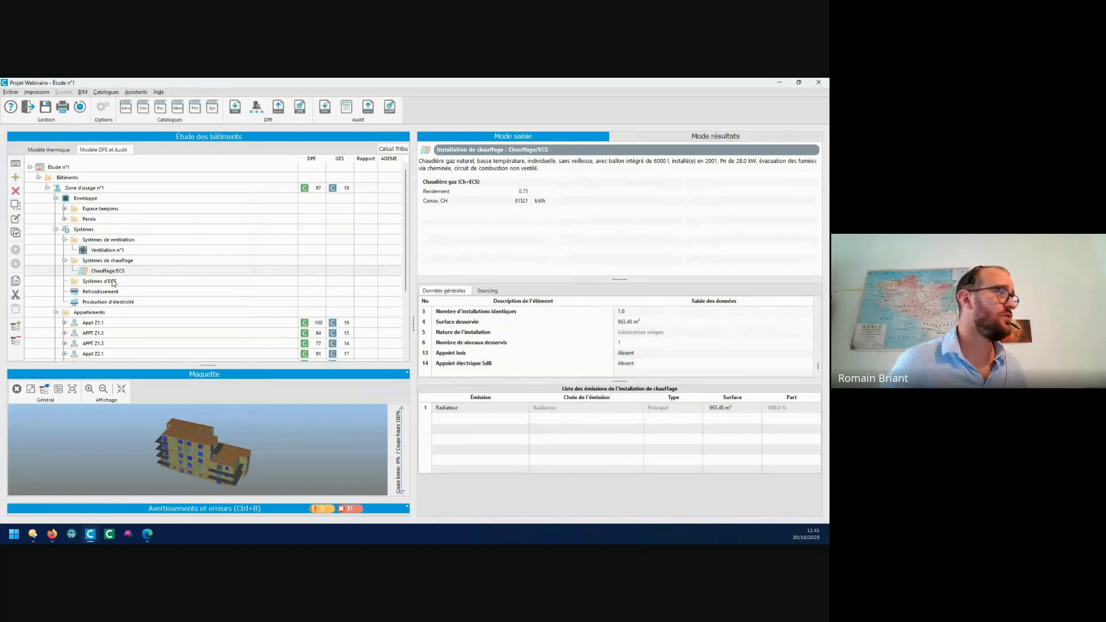
click(17, 180)
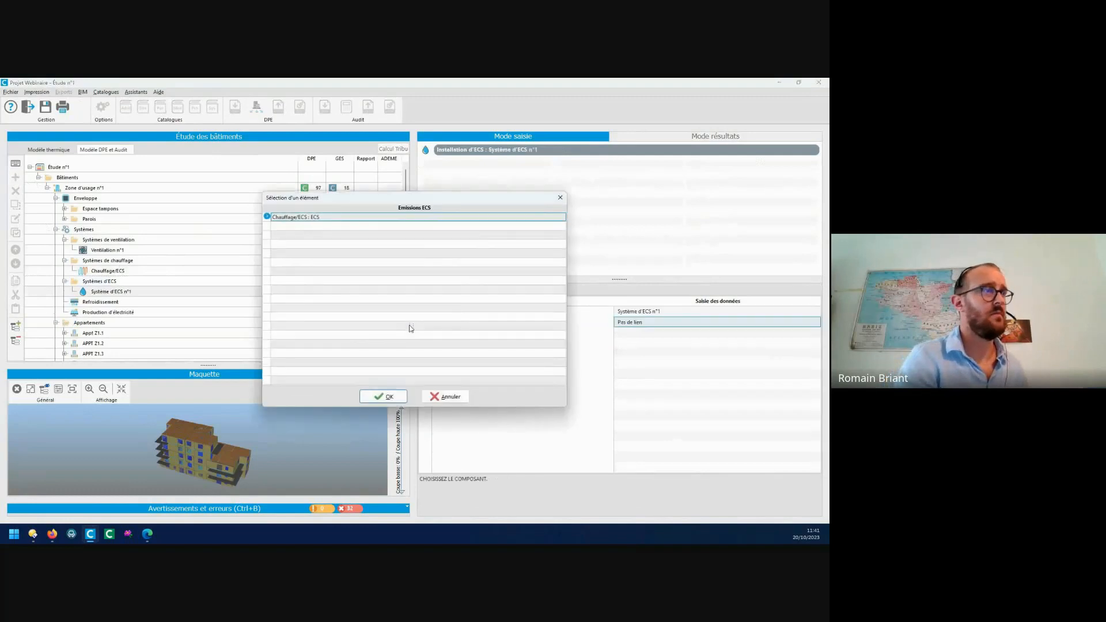
key(Return)
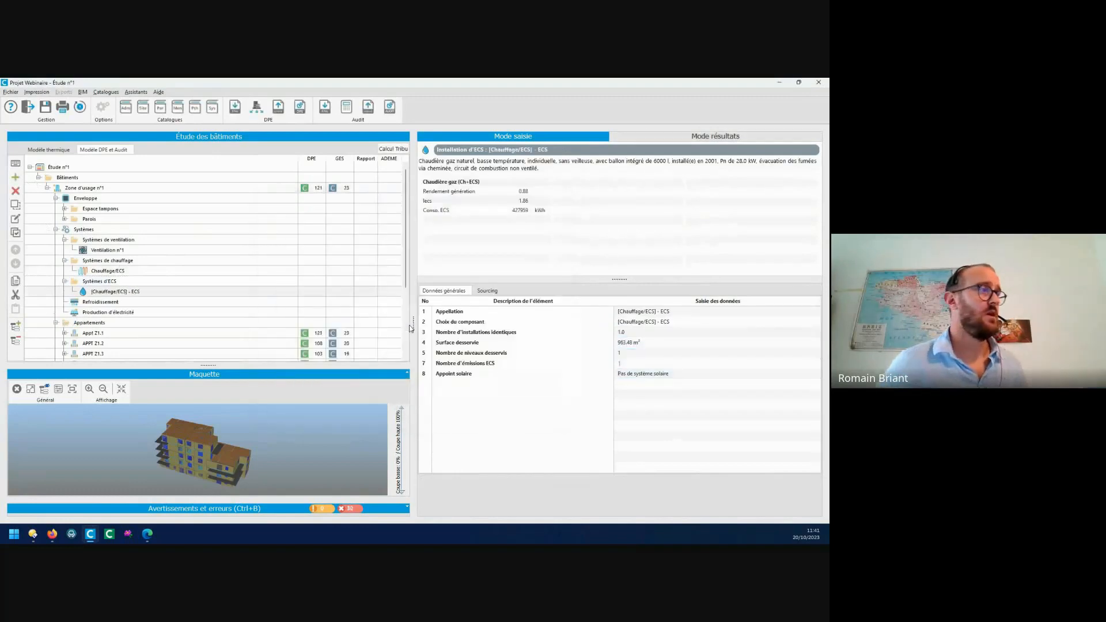
click(190, 281)
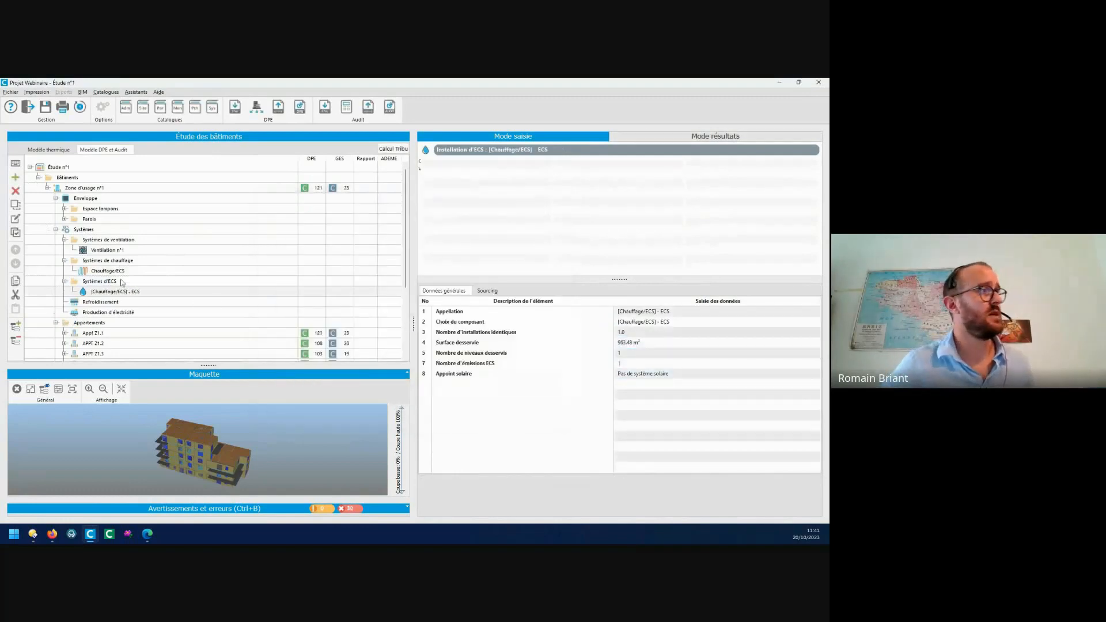
- Review the consumption, emissions and cost results of Zone d'usage n°1 and apartment Appt Z1.1
click(170, 190)
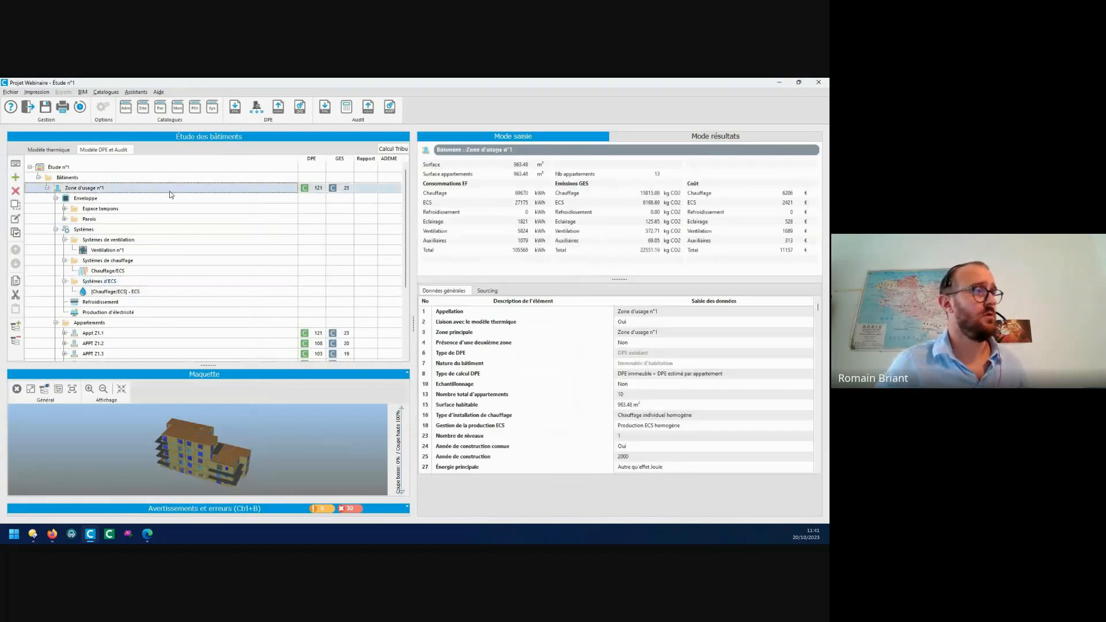
scroll(184, 229, down, 3)
click(100, 231)
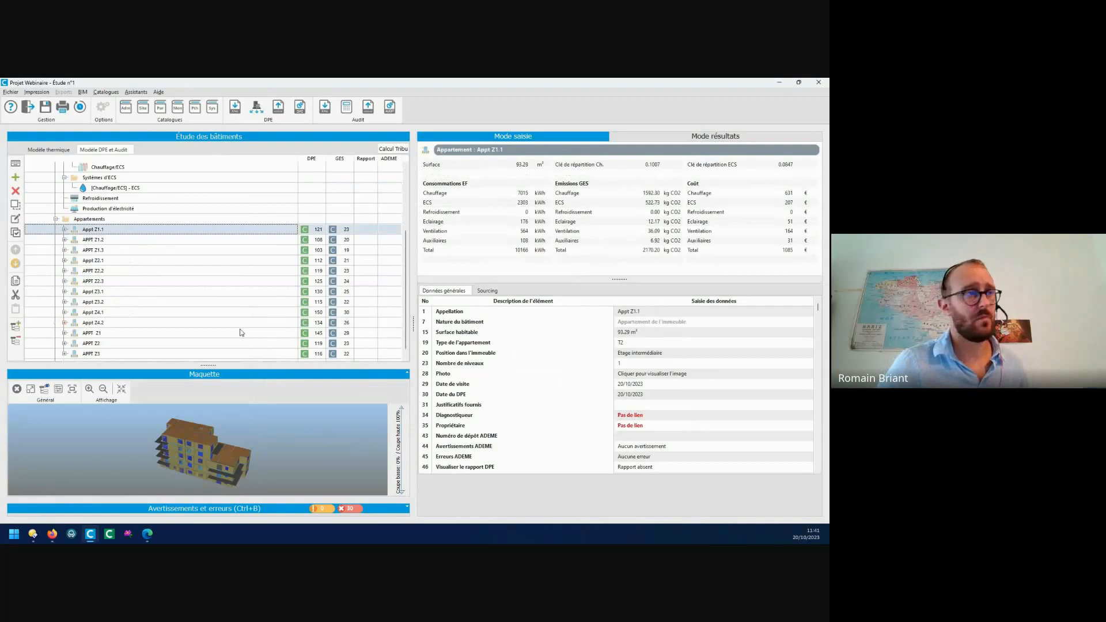
scroll(241, 333, up, 3)
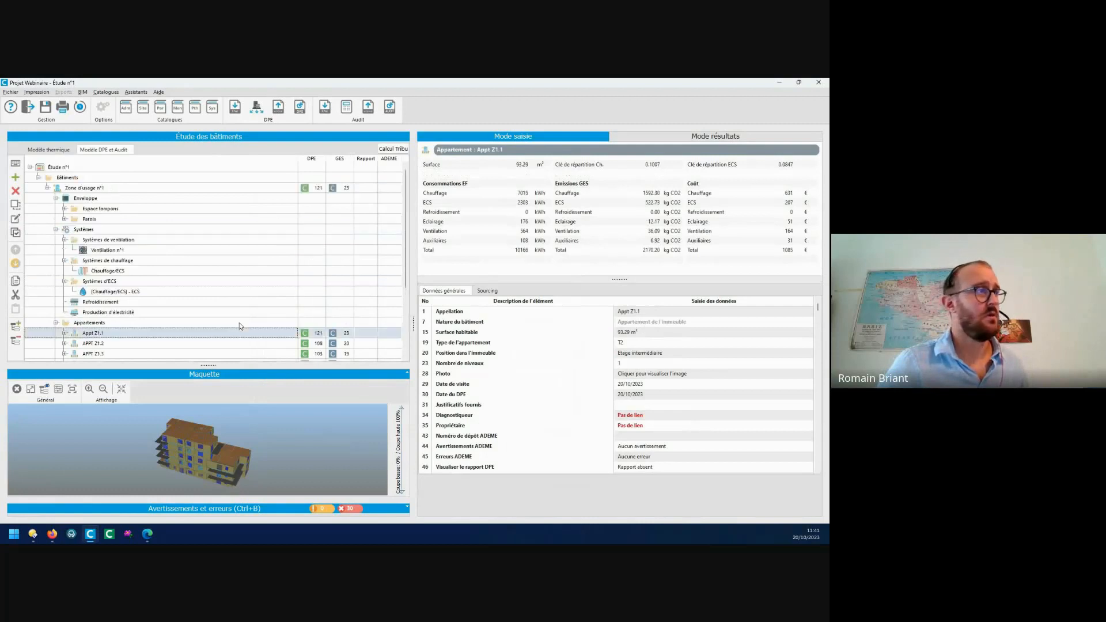
click(57, 229)
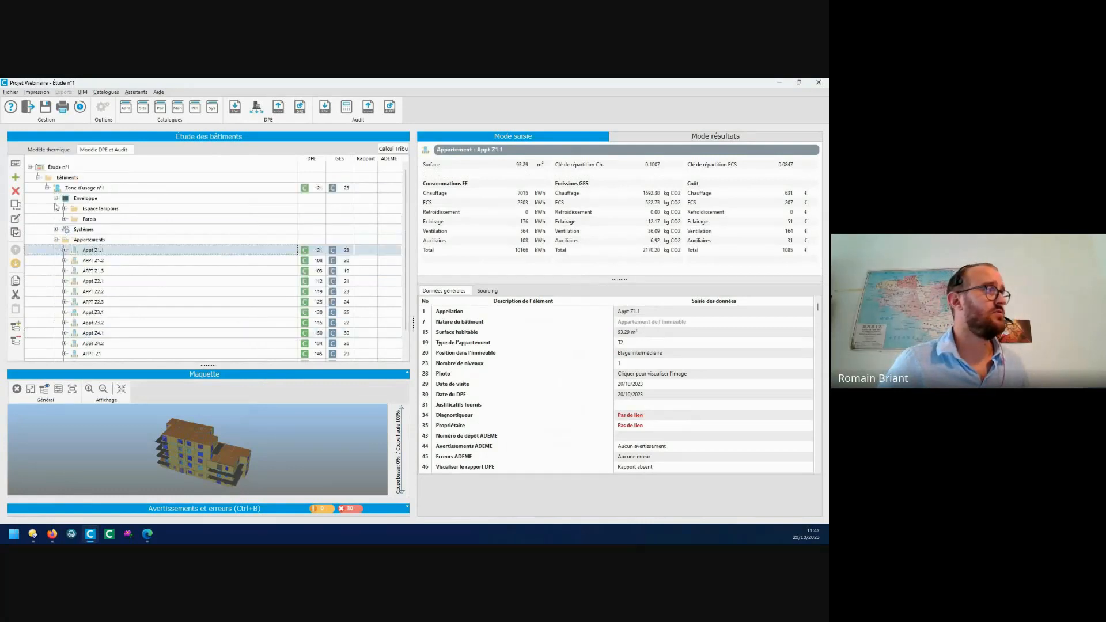
- Try Chauffage collectif sans individualisation des frais as Zone d'usage n°1's heating installation type and check its effect on Appt Z1.1
click(87, 189)
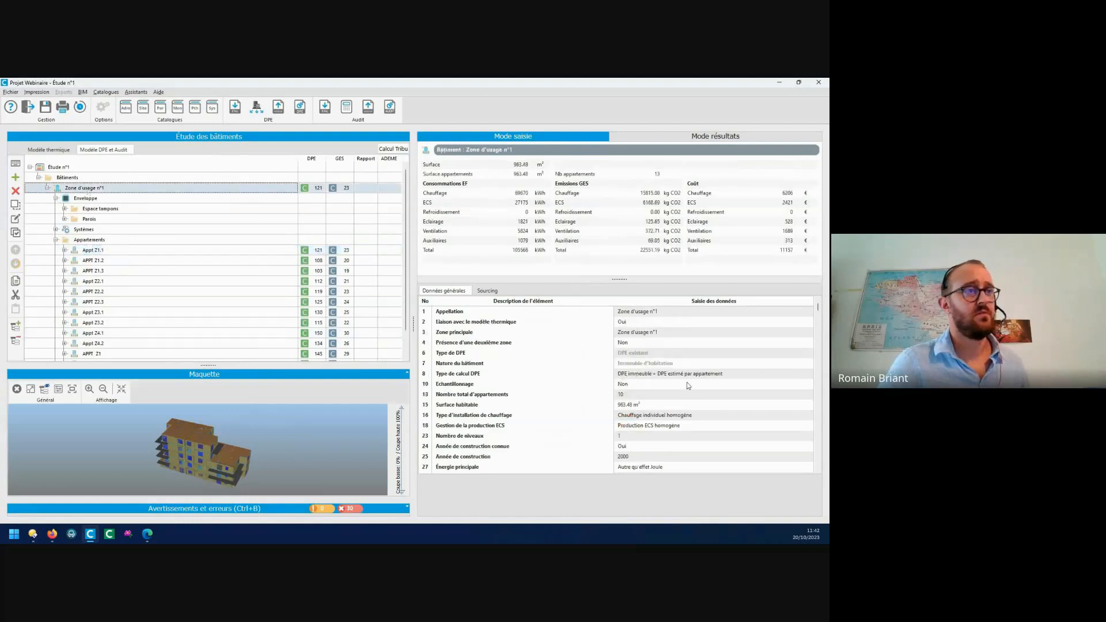
click(668, 416)
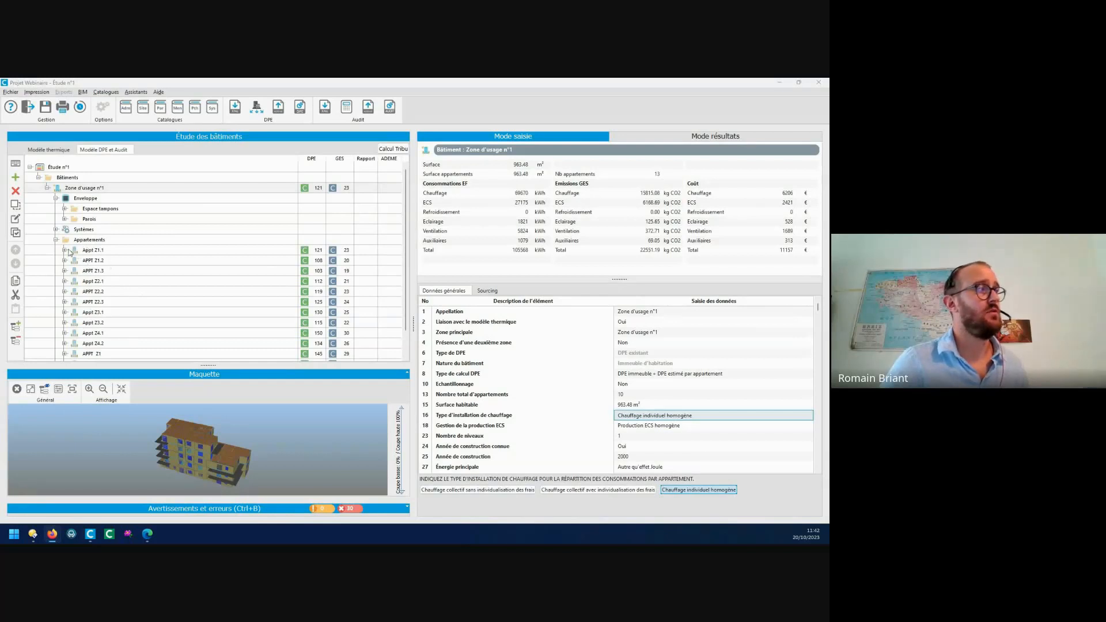
click(480, 491)
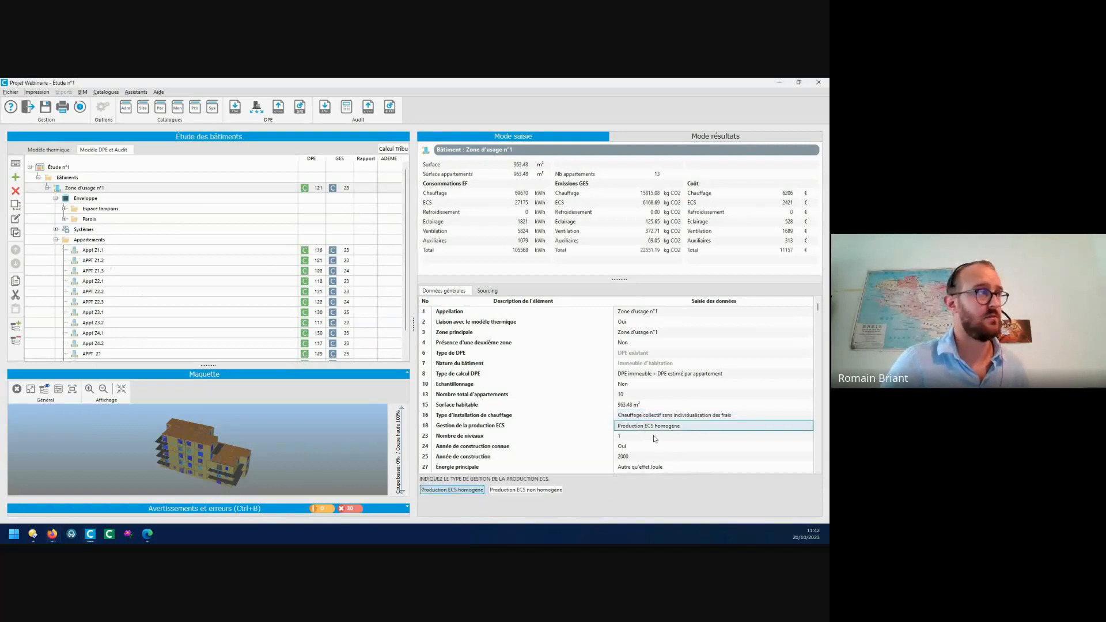
click(90, 256)
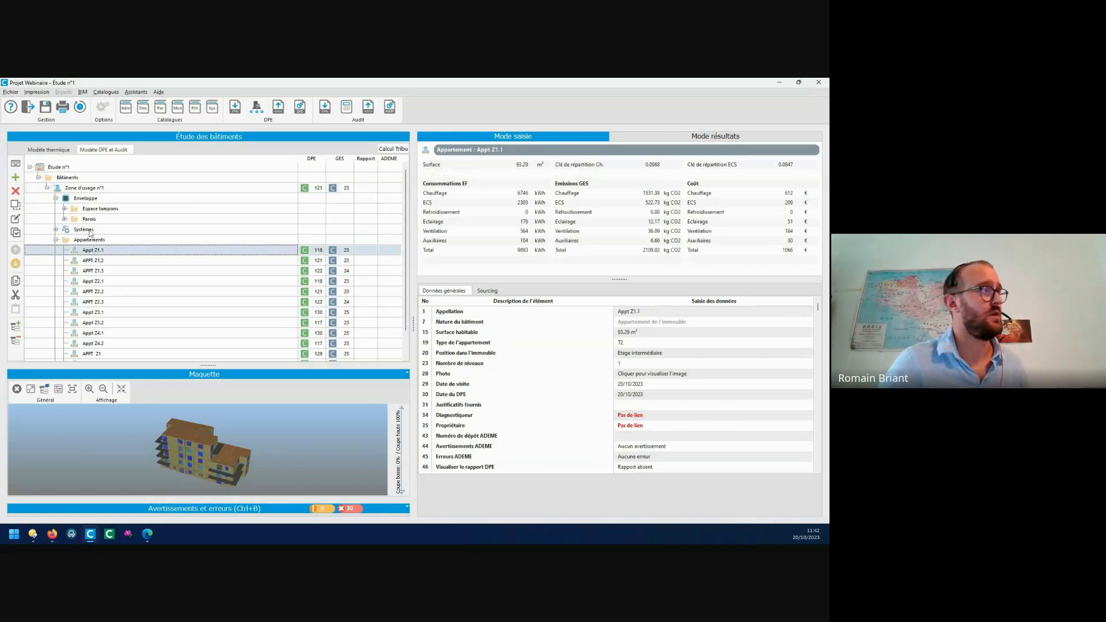
- Set the heating installation type of Zone d'usage n°1 back to Chauffage individuel homogène
click(87, 190)
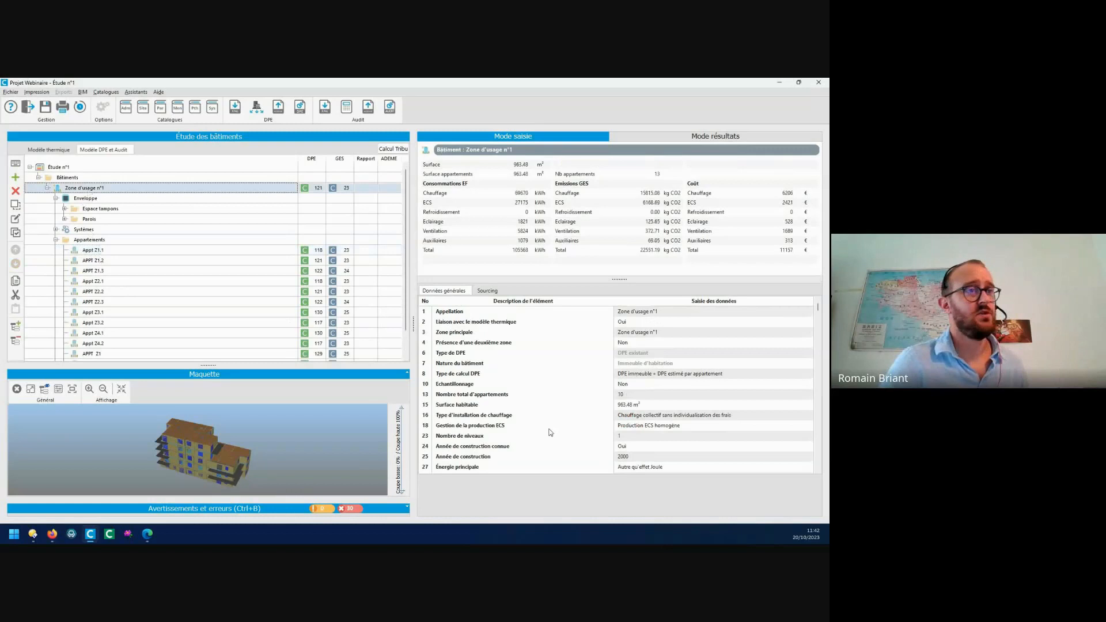
click(653, 418)
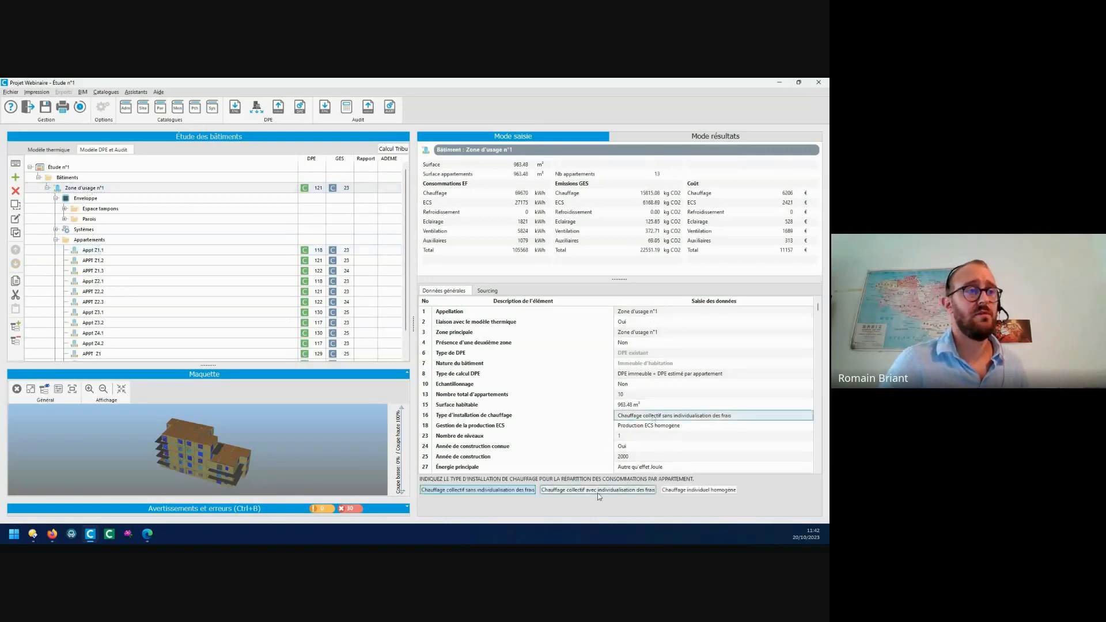
click(712, 491)
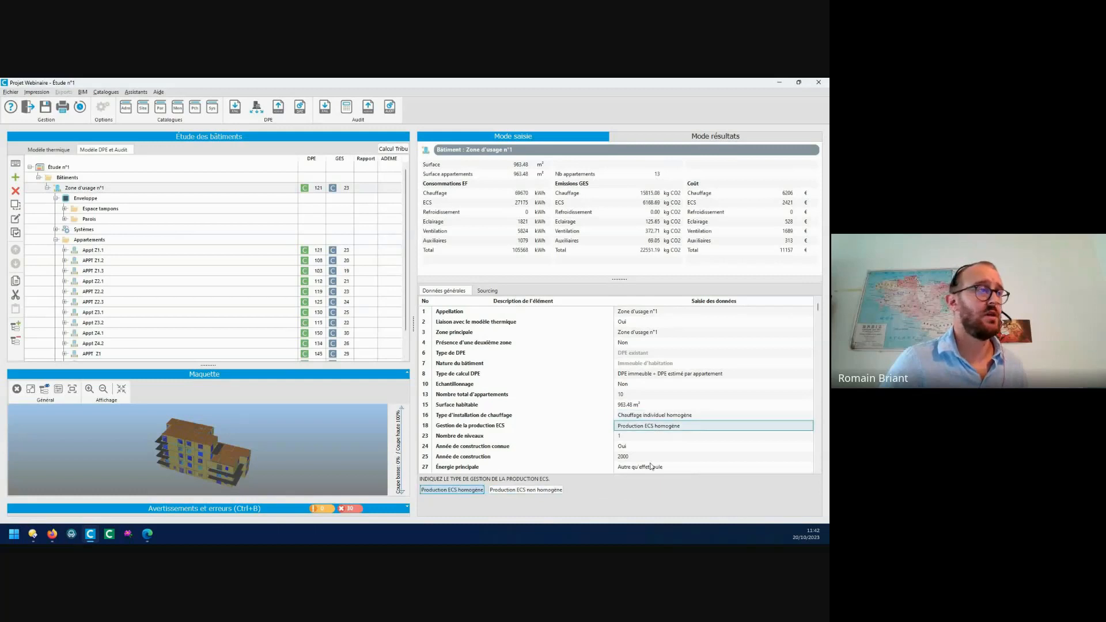
- Examine the buffer spaces, walls and systems of apartment Appt Z1.1, along with its general data and distribution keys
click(67, 250)
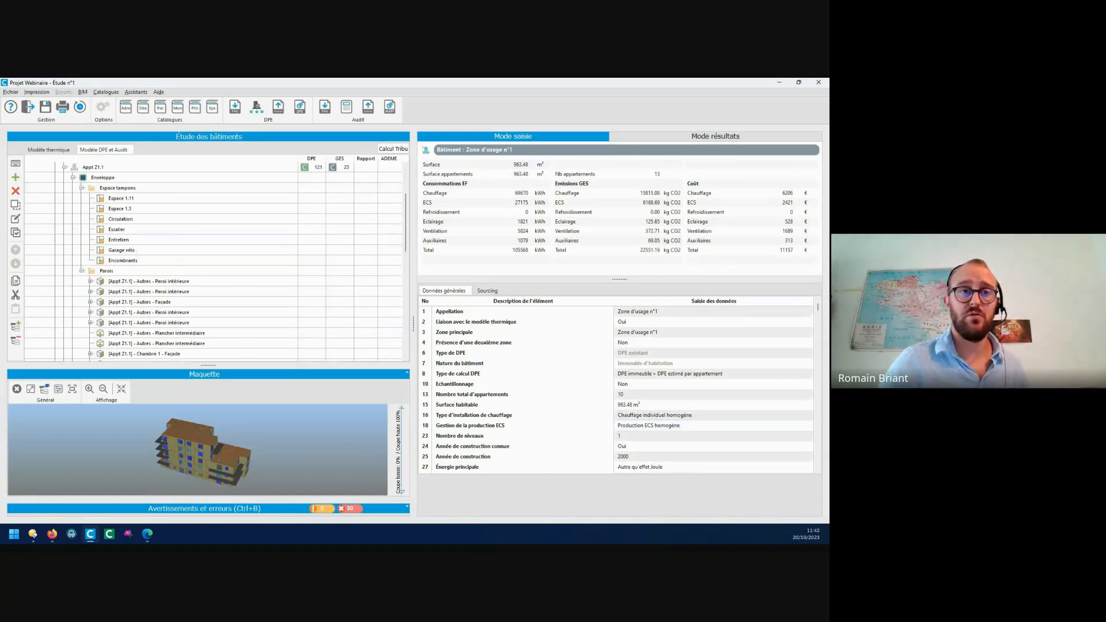
key(alt+Tab)
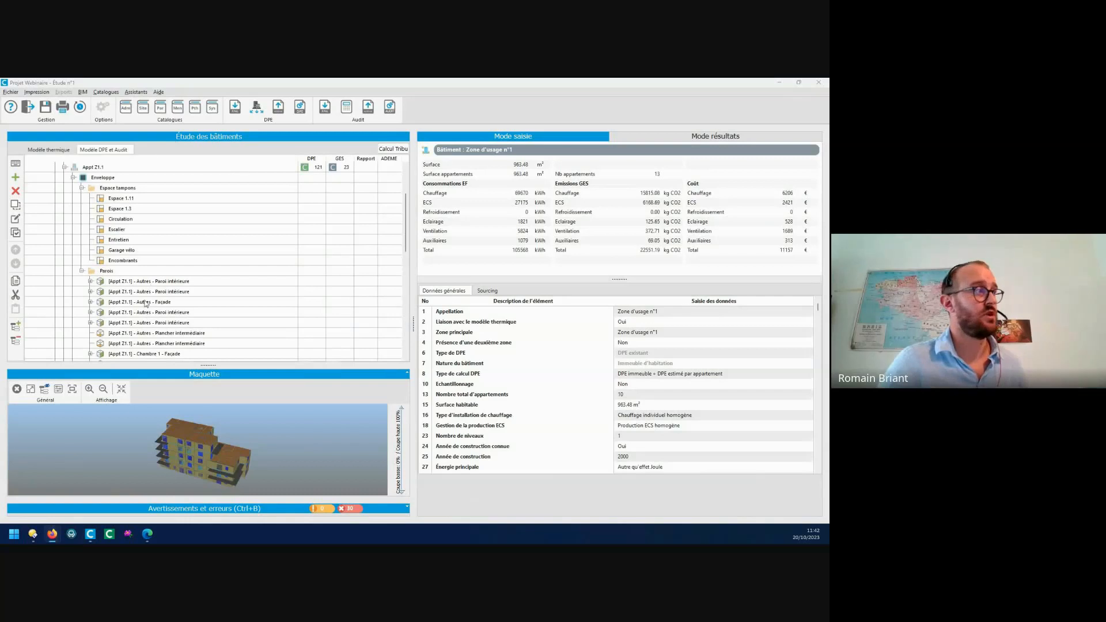
scroll(146, 302, down, 10)
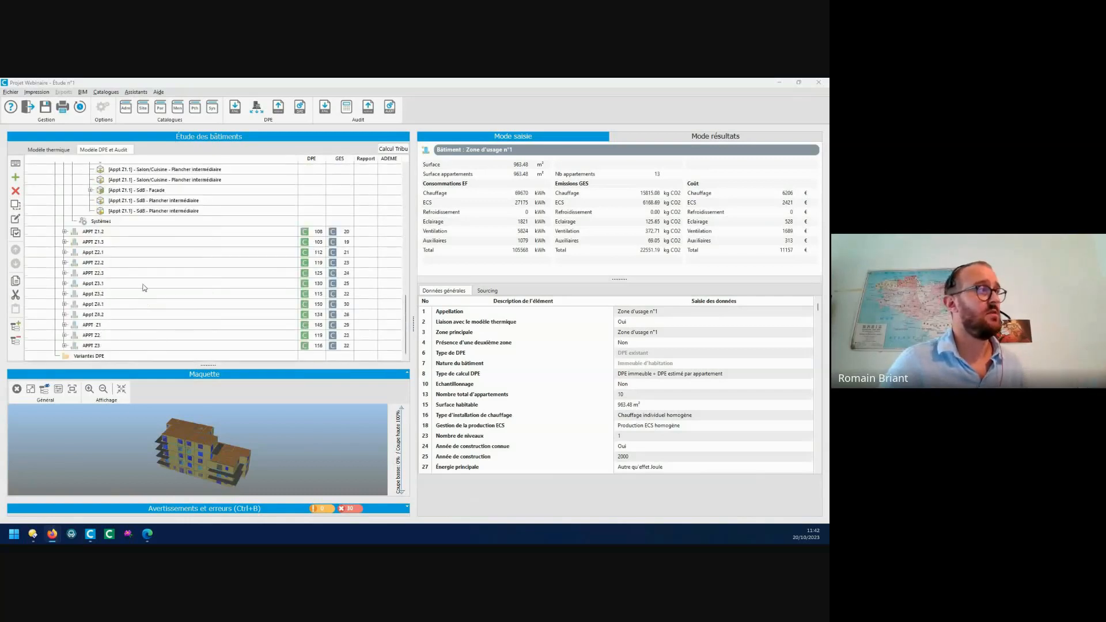
scroll(144, 297, up, 5)
scroll(106, 275, up, 4)
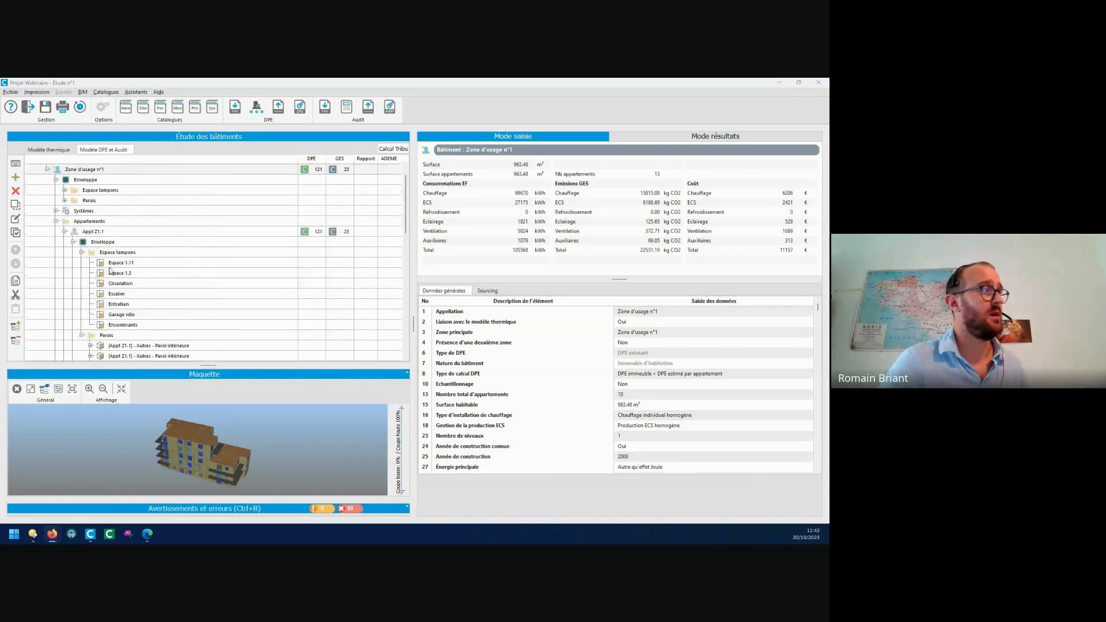
click(73, 242)
click(64, 232)
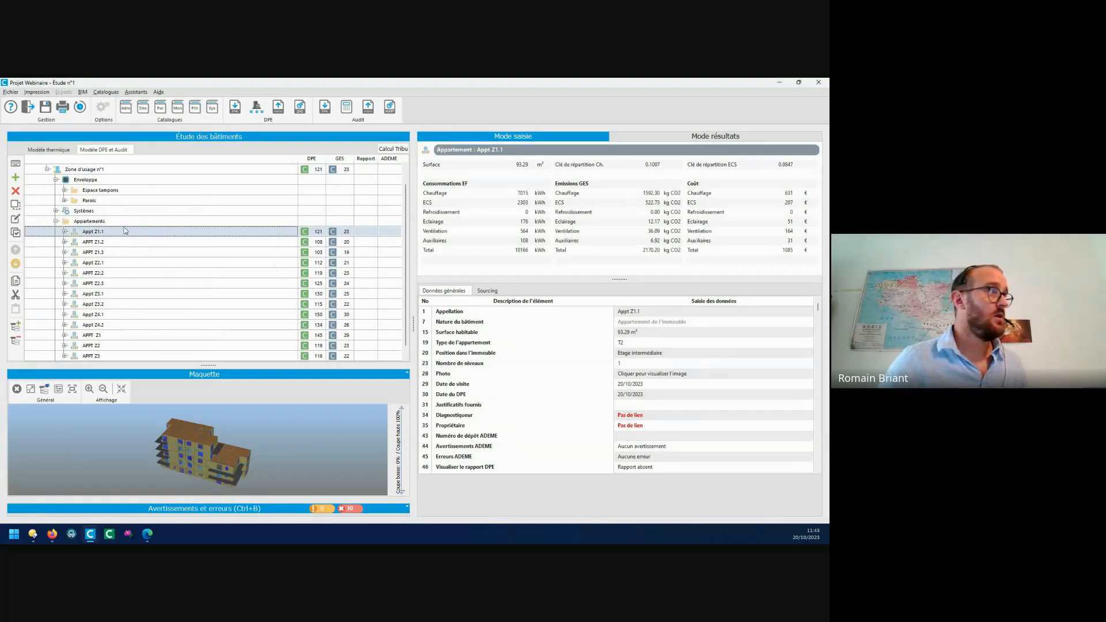
scroll(126, 200, up, 1)
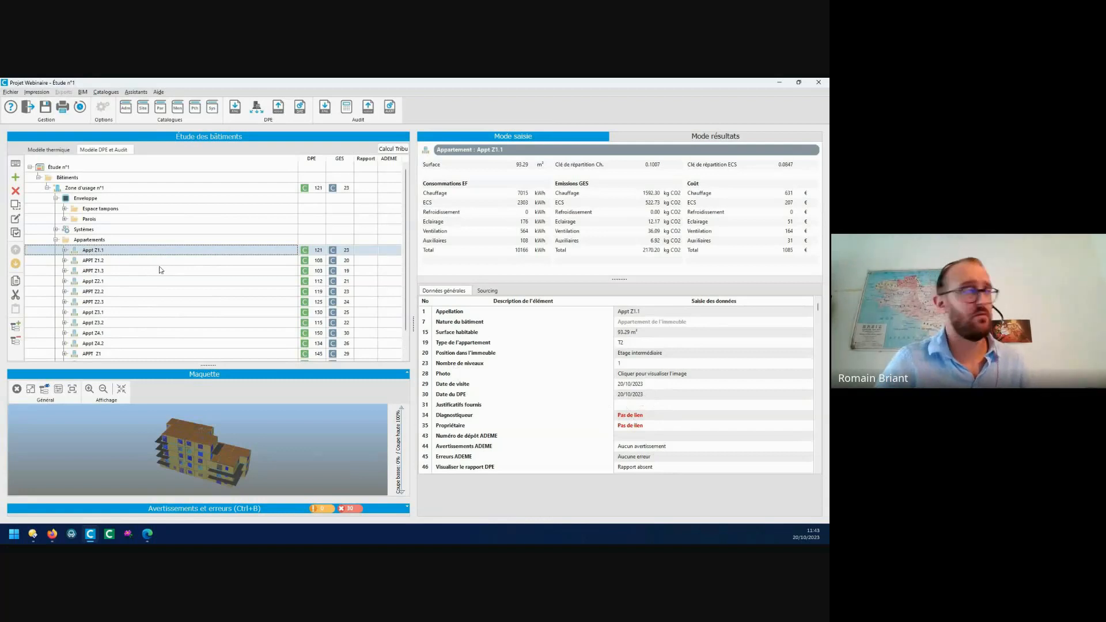
- Assign Zone d'usage n°1's diagnostician BBS SLAMA and its owner to all apartments, and check them in Appt Z1.1
click(85, 189)
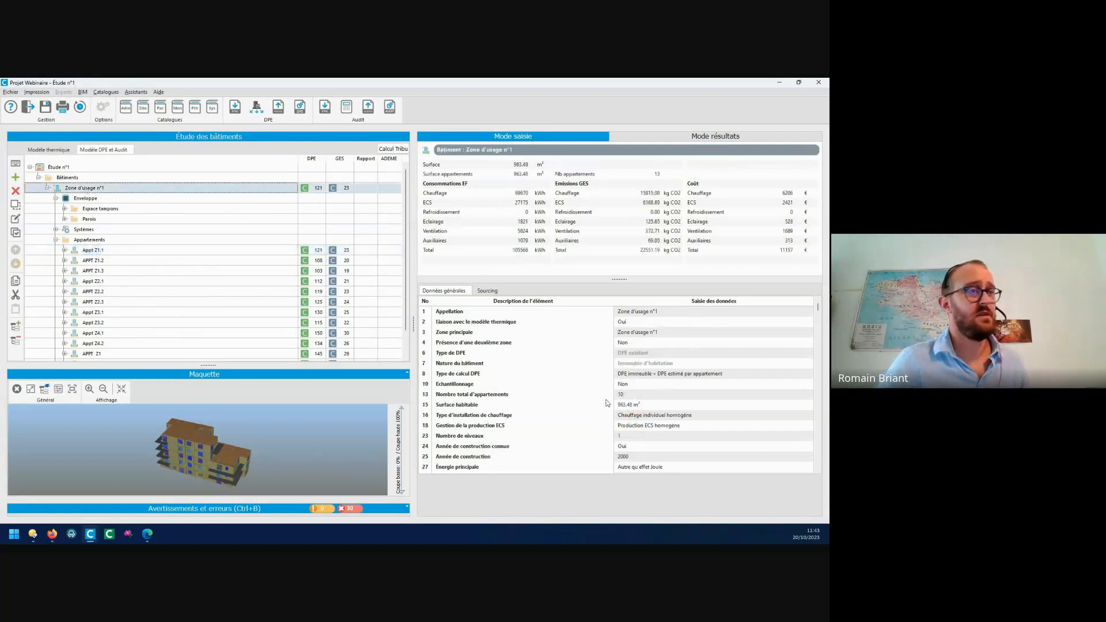
click(679, 443)
scroll(680, 442, down, 4)
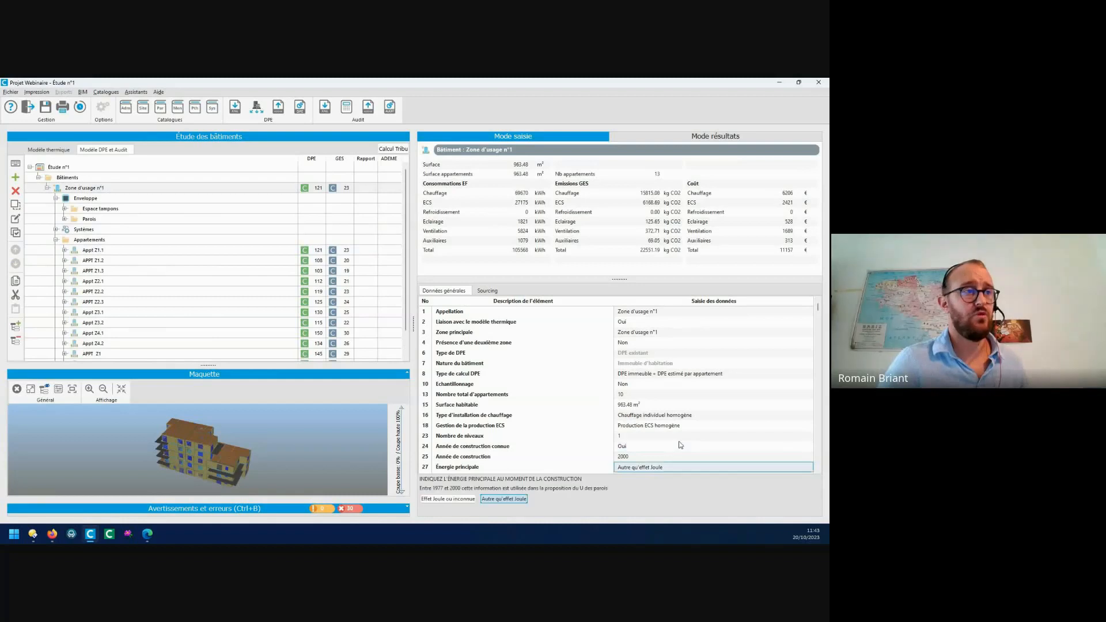
scroll(680, 444, down, 3)
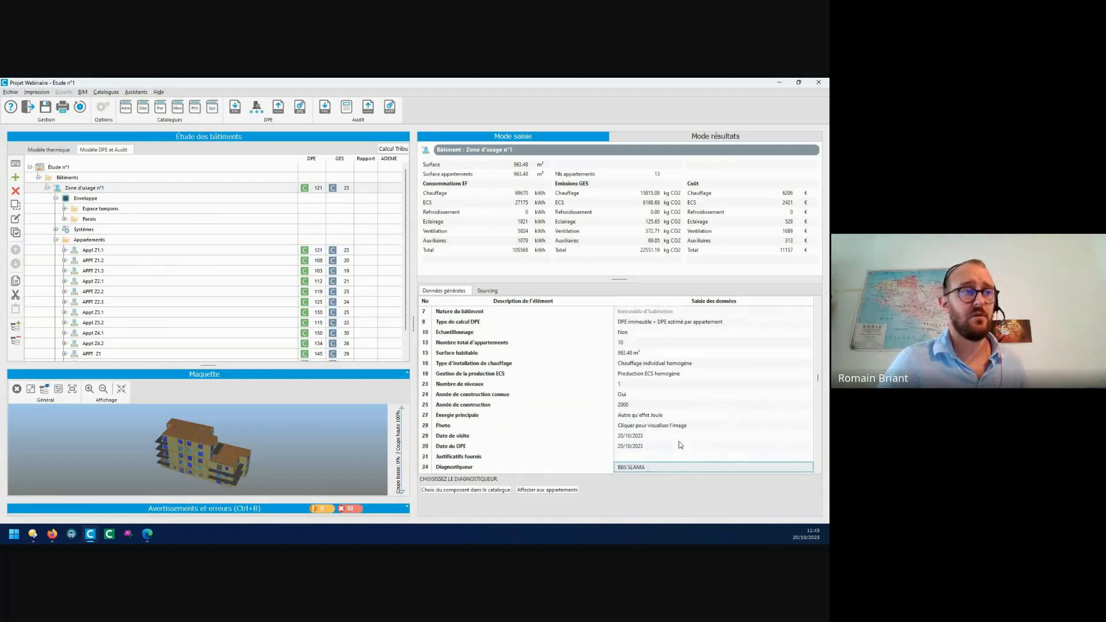
click(559, 492)
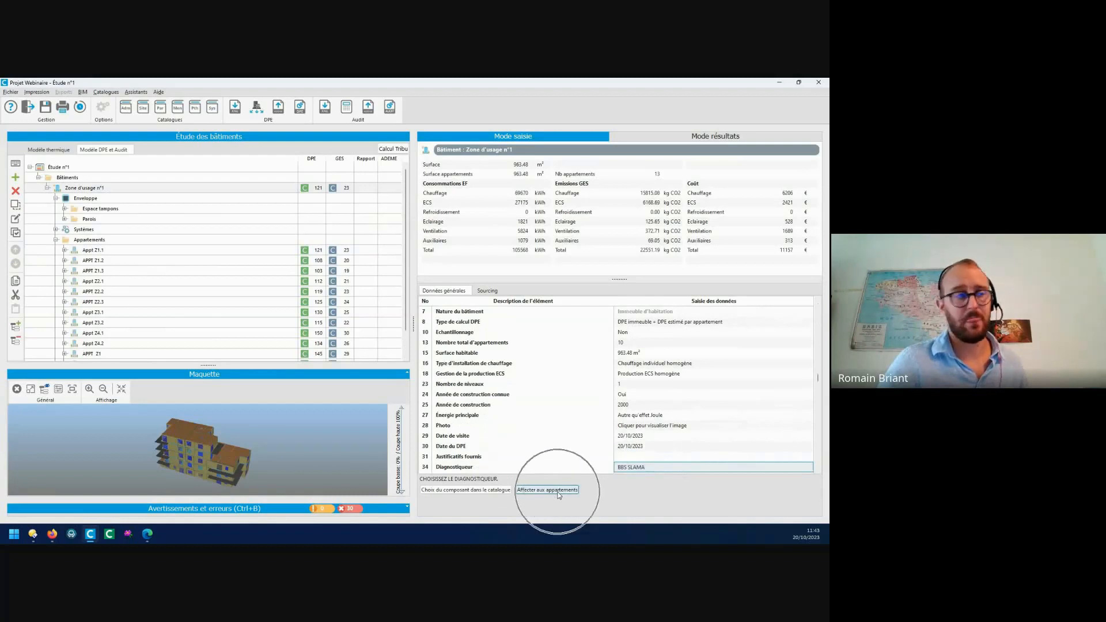
click(558, 493)
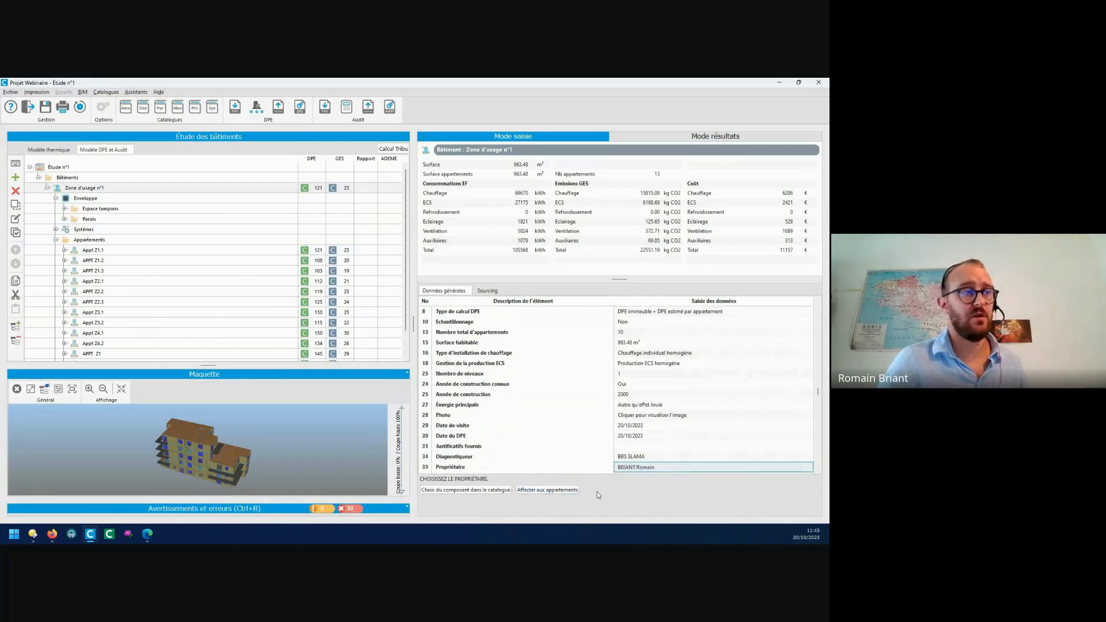
click(563, 494)
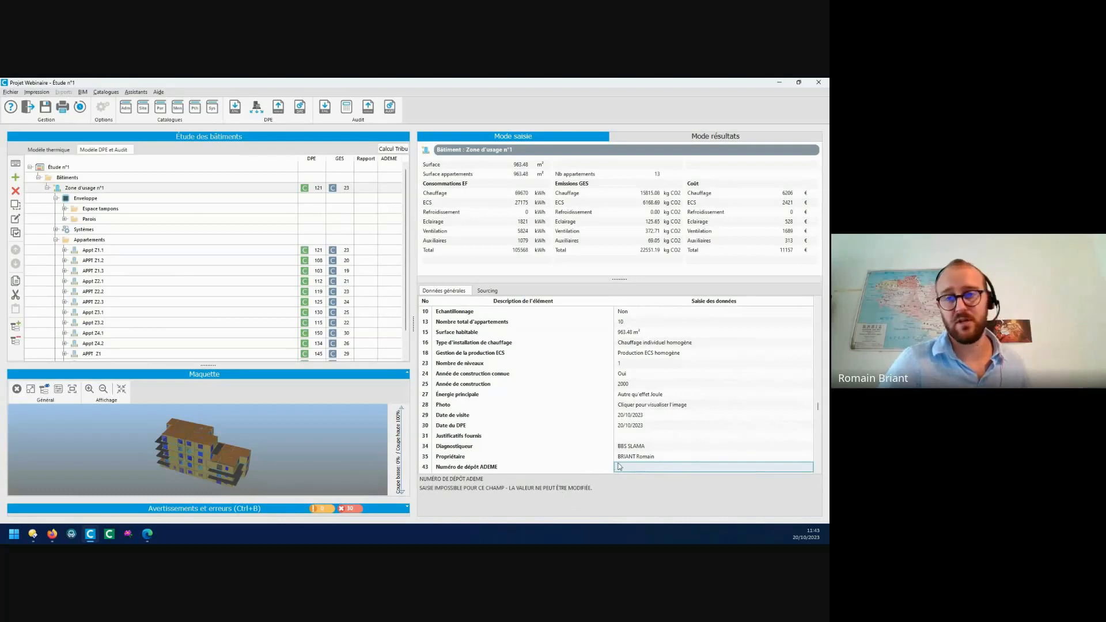
scroll(642, 460, down, 2)
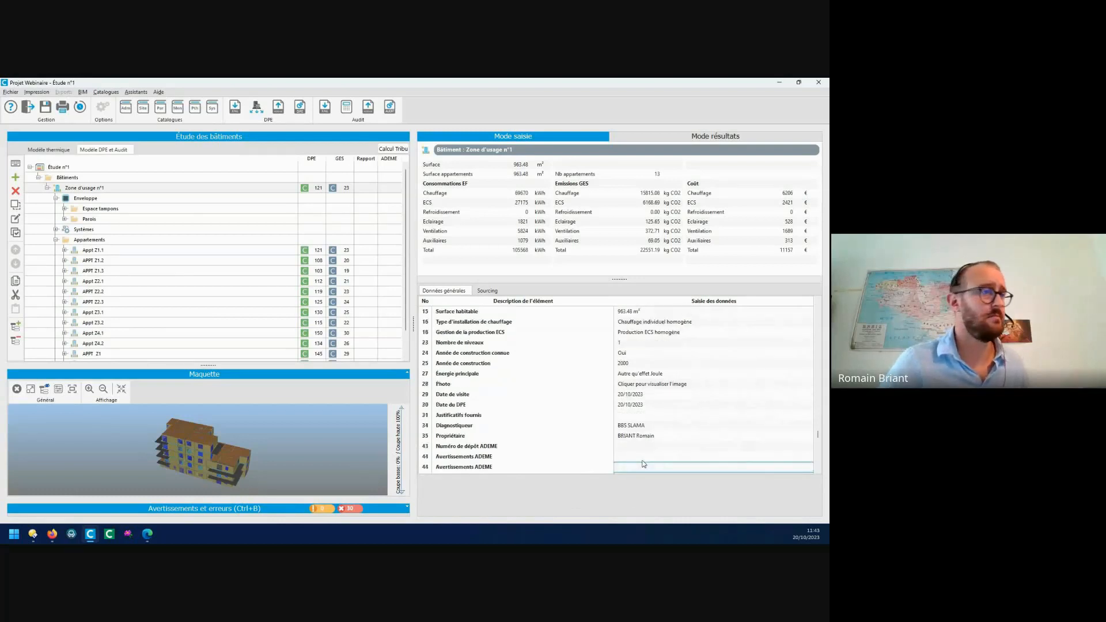
click(118, 251)
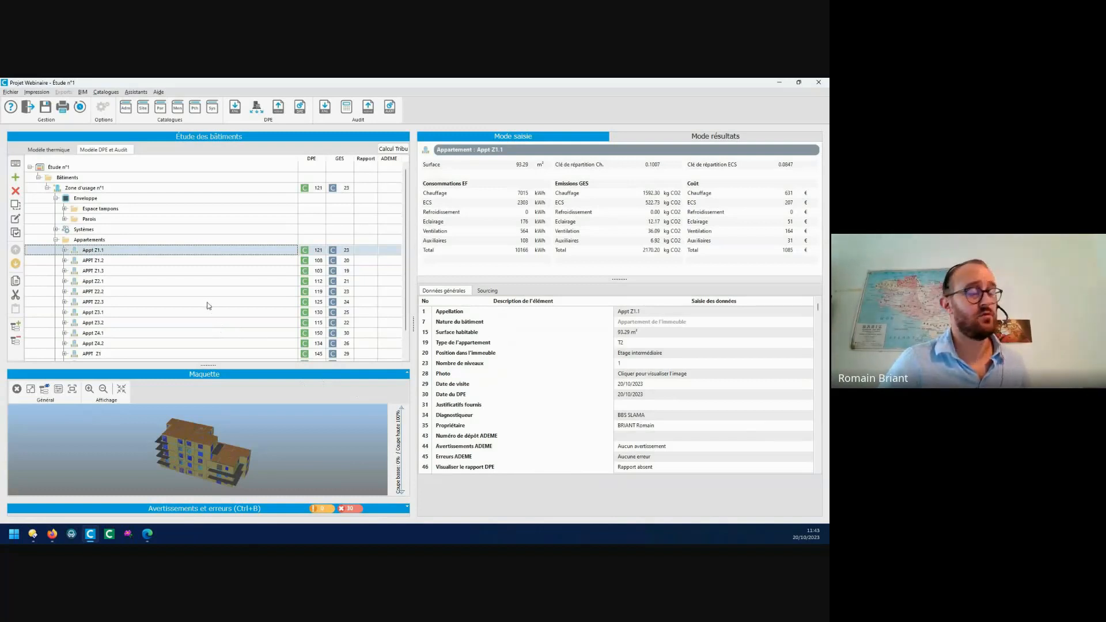
- Open the DPE PDF report generation assistant and select Zone d'usage n°1 and apartment Appt Z1.1 for reporting
click(303, 113)
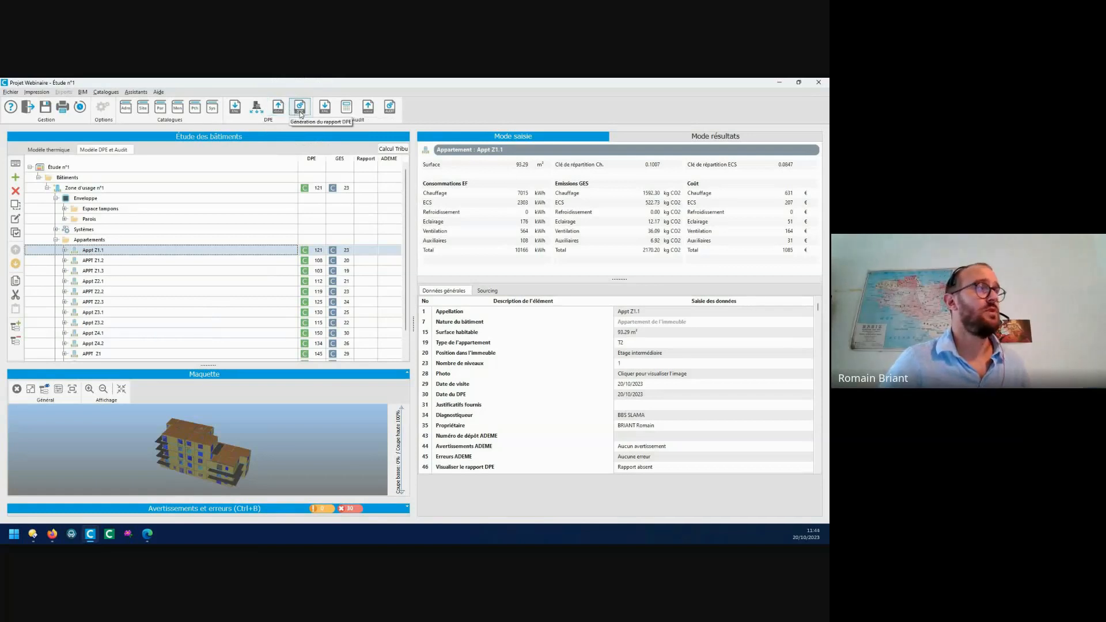
click(300, 113)
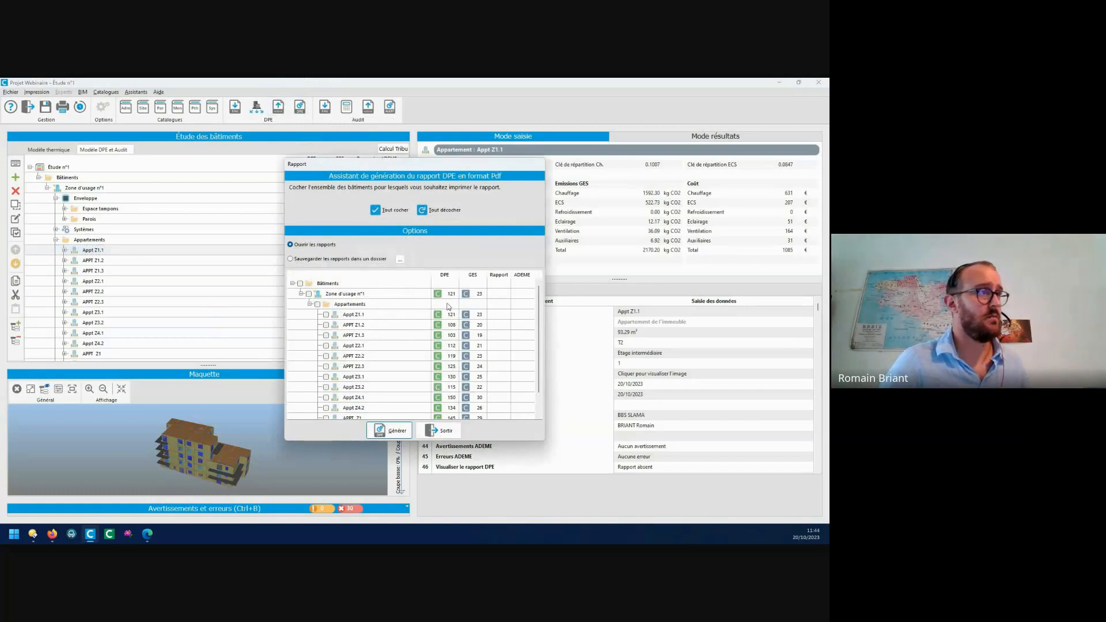
click(309, 295)
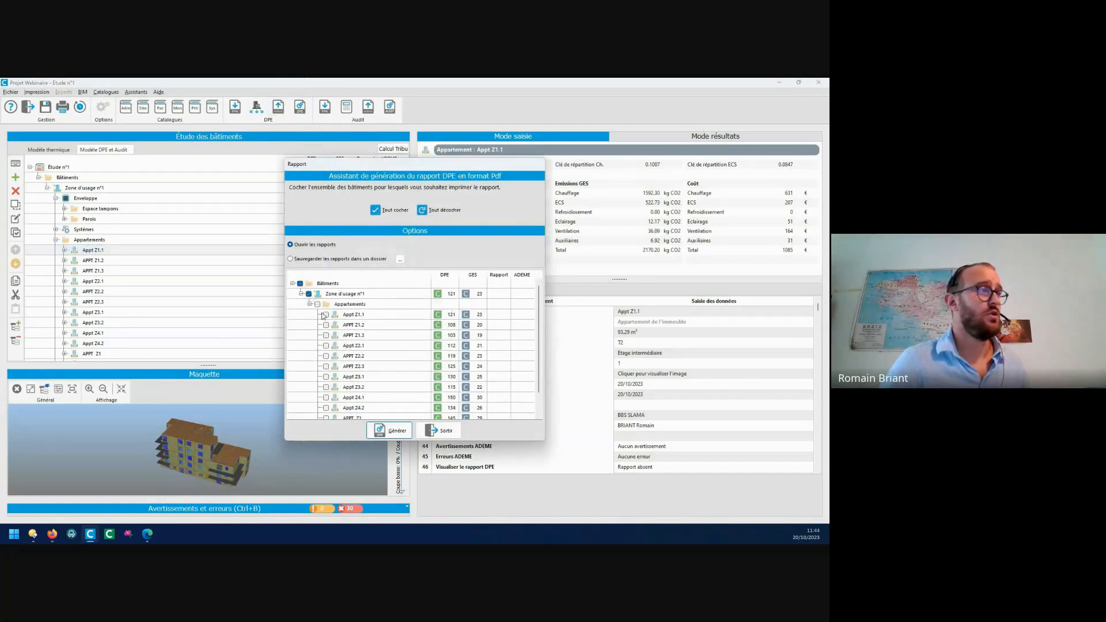
click(326, 315)
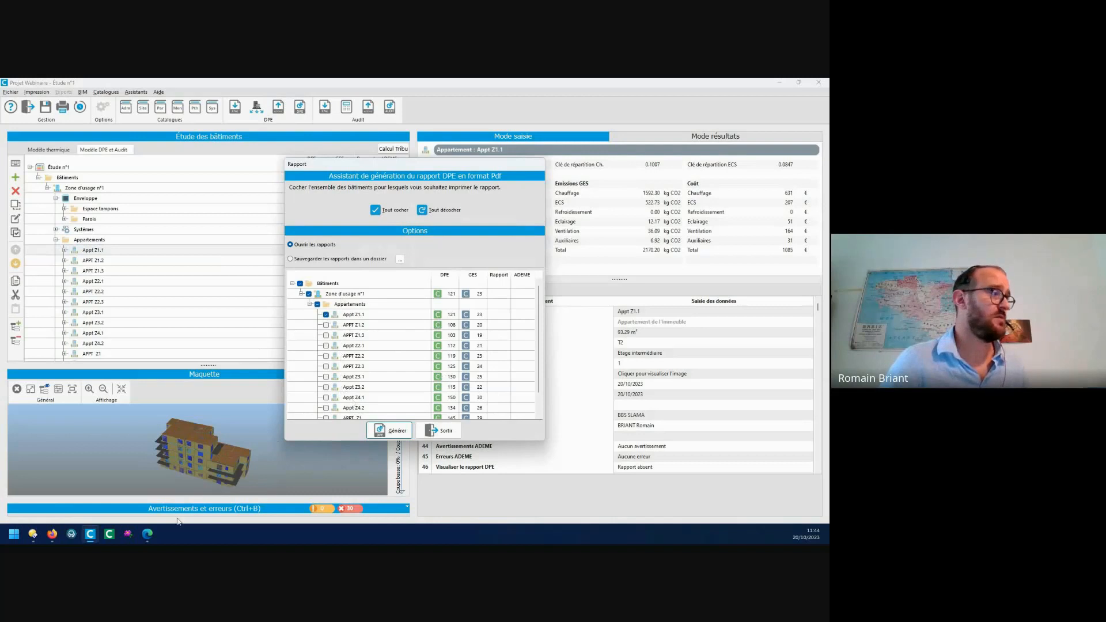
- Switch to Microsoft Edge and view the DPE report Zone d'usage n°1.pdf from its beginning
click(152, 541)
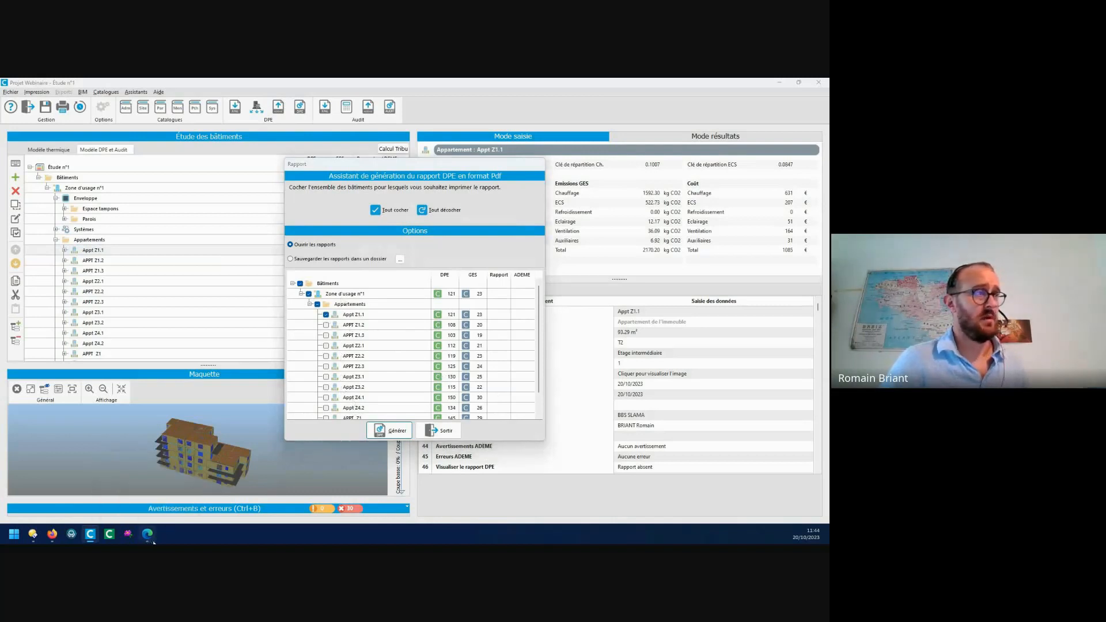
scroll(323, 369, up, 20)
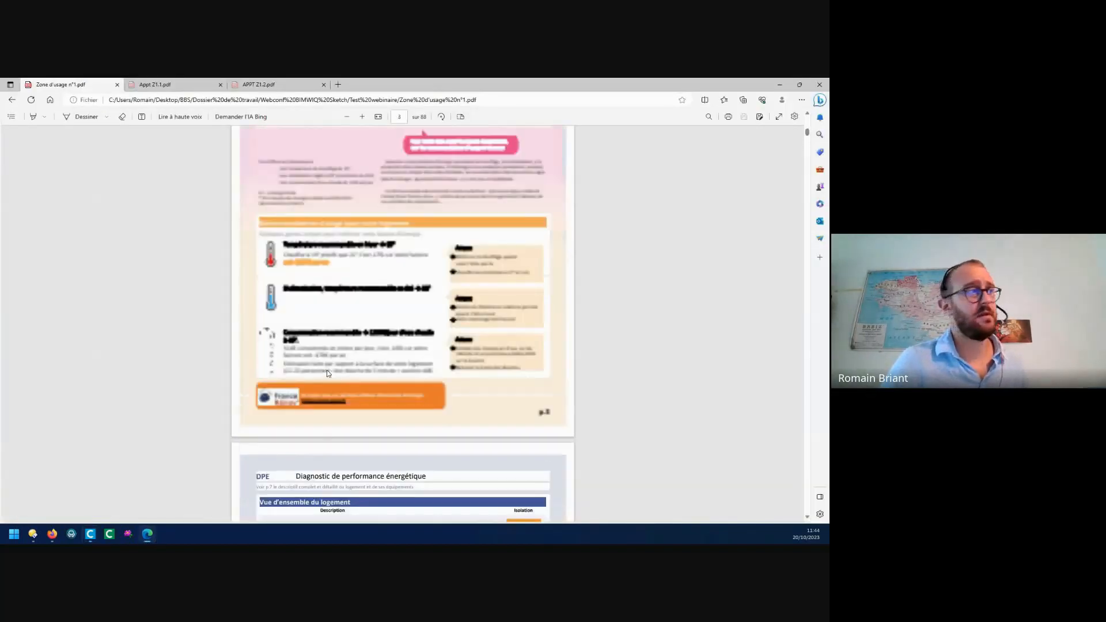